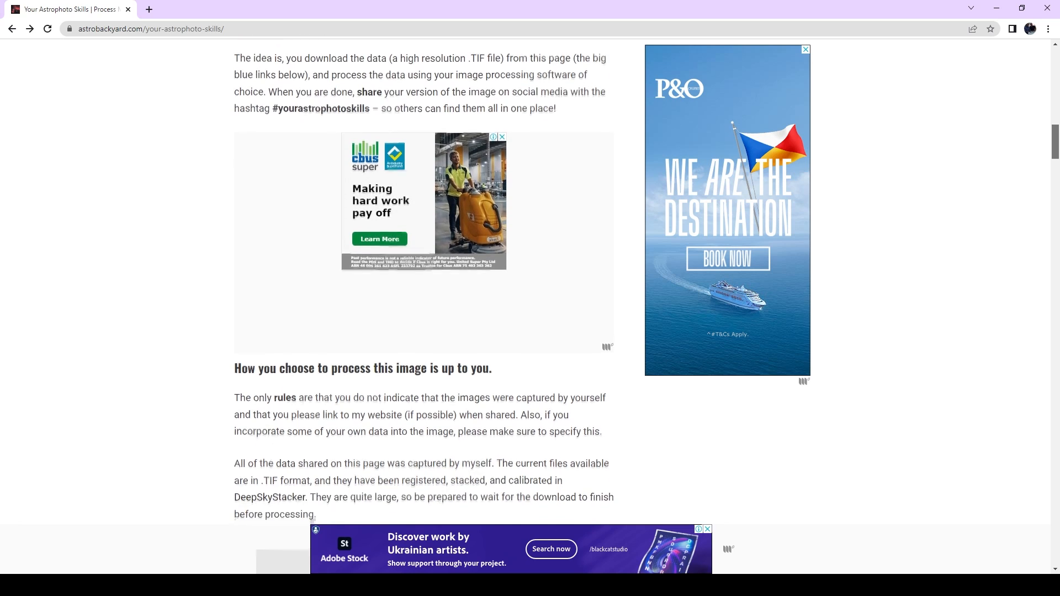
{"action": "scroll", "coordinate": [423, 276], "scroll_direction": "down", "scroll_amount": 1}
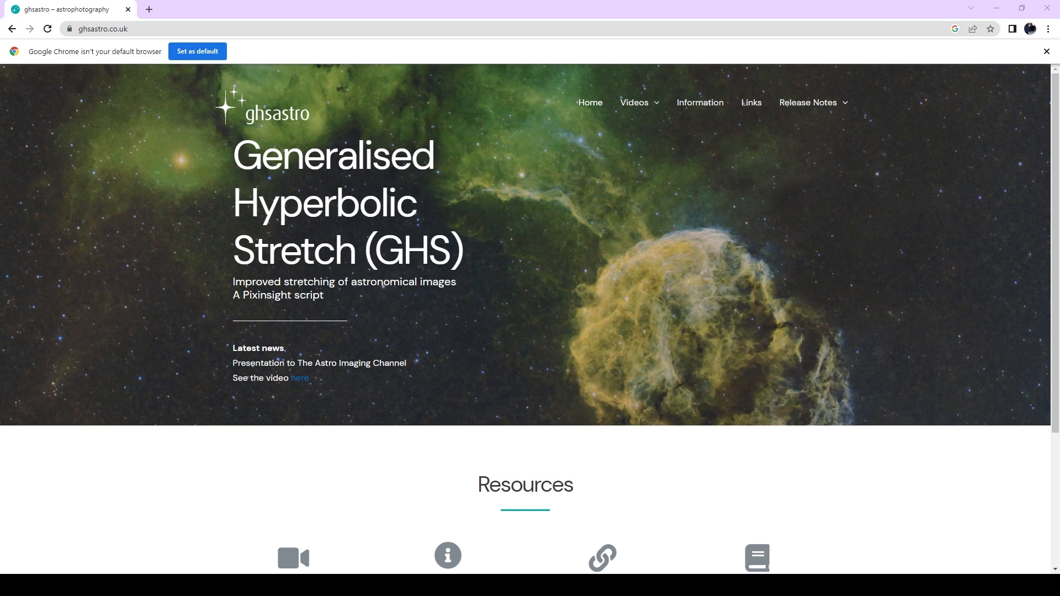
Read through the astrophoto data download page and open the Information page of the Generalised Hyperbolic Stretch site
{"action": "left_click", "coordinate": [704, 104]}
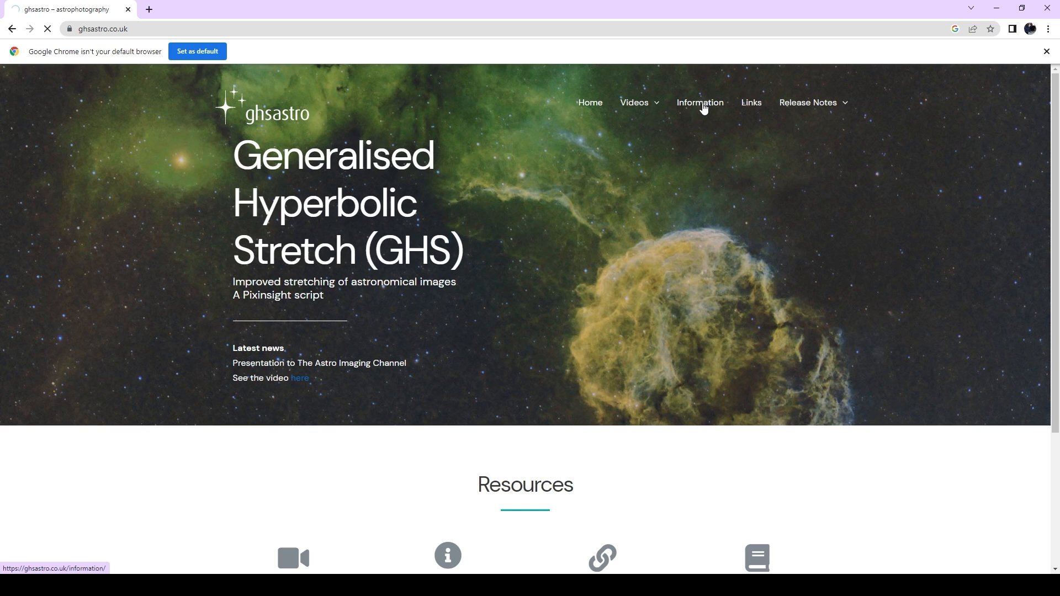
{"action": "scroll", "coordinate": [586, 258], "scroll_direction": "down", "scroll_amount": 6}
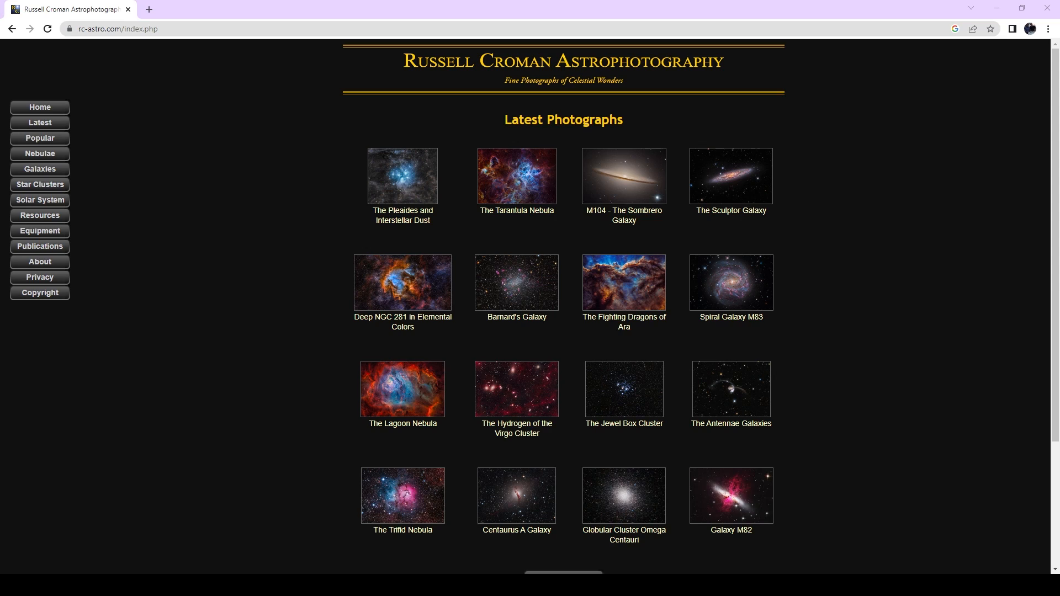
Open the StarXTerminator free trial page from the Russell Croman Astrophotography resources and read its license agreement
{"action": "left_click", "coordinate": [50, 222]}
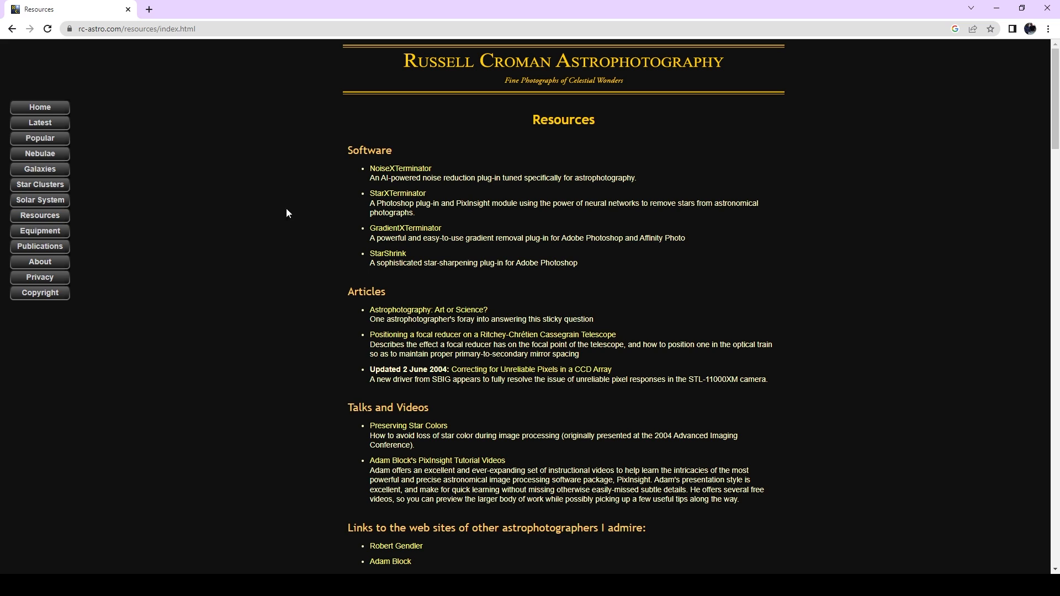
{"action": "left_click", "coordinate": [380, 199]}
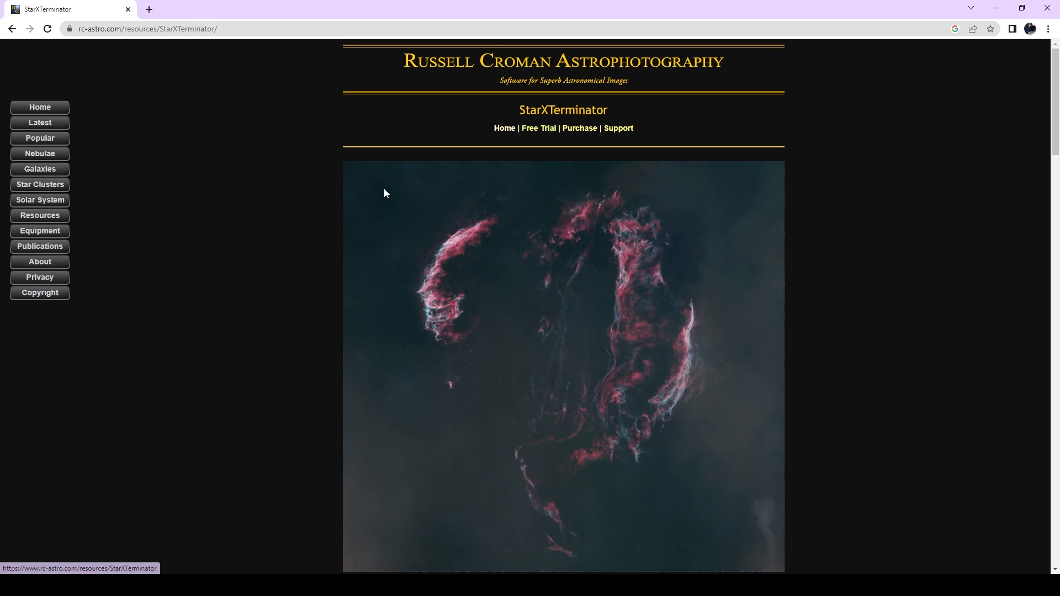
{"action": "left_click", "coordinate": [531, 130]}
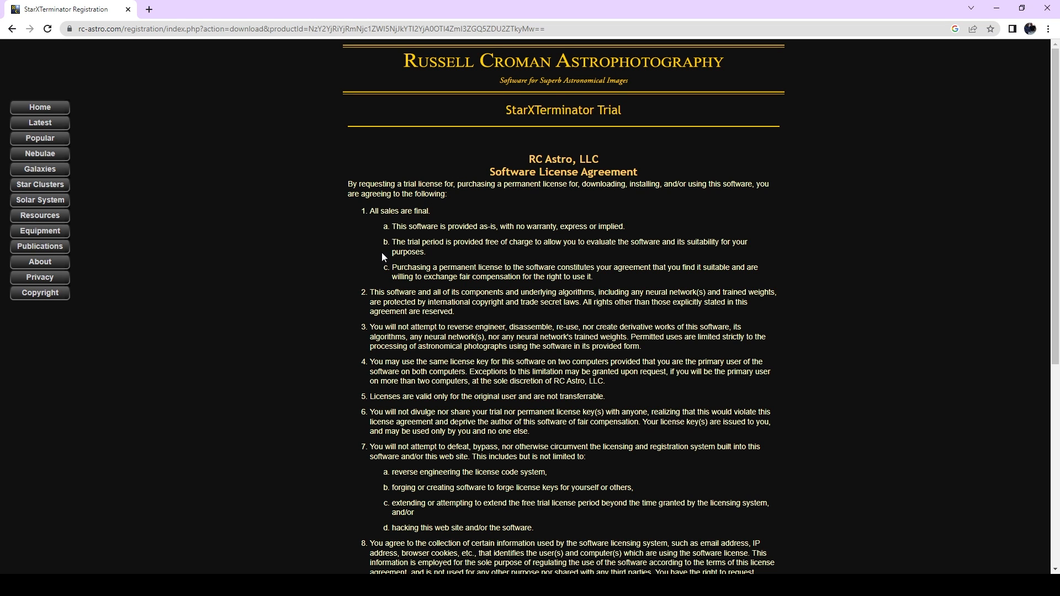
{"action": "scroll", "coordinate": [382, 254], "scroll_direction": "down", "scroll_amount": 6}
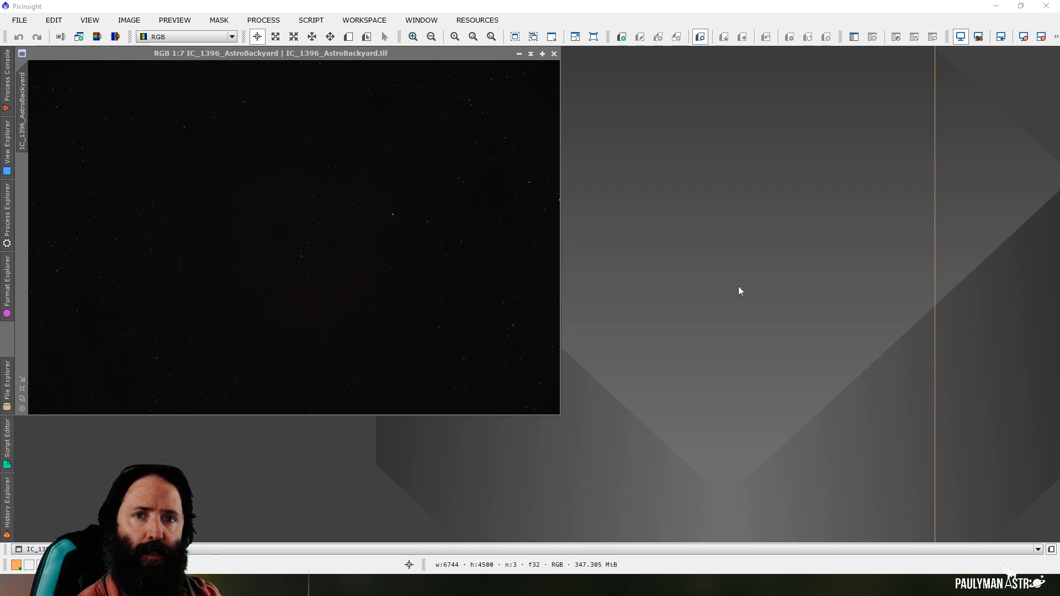
Rename the identifier of the IC_1396_AstroBackyard image to osc in PixInsight
{"action": "right_click", "coordinate": [22, 100]}
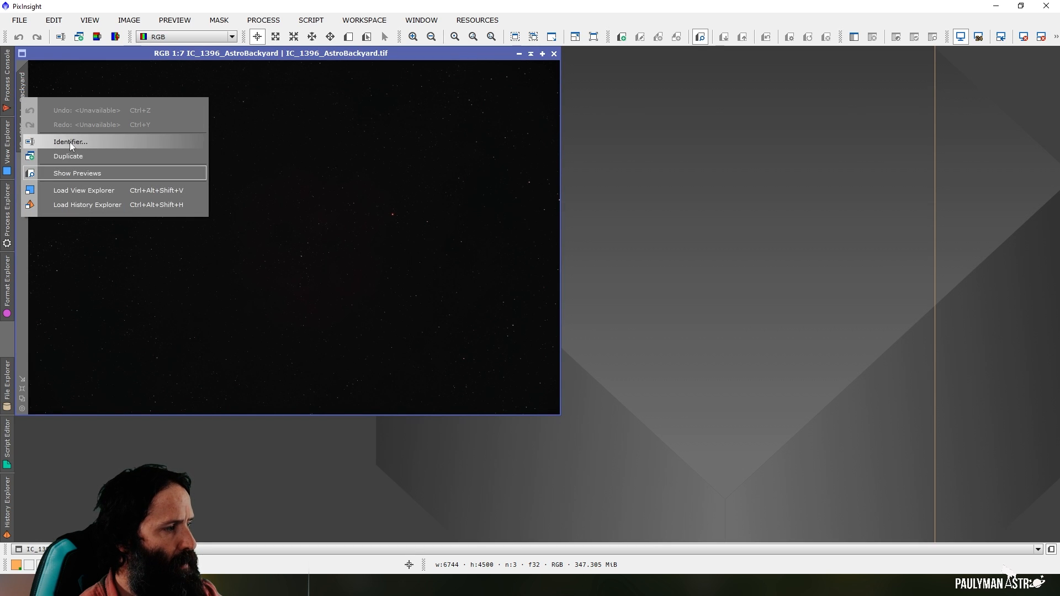
{"action": "right_click", "coordinate": [25, 83]}
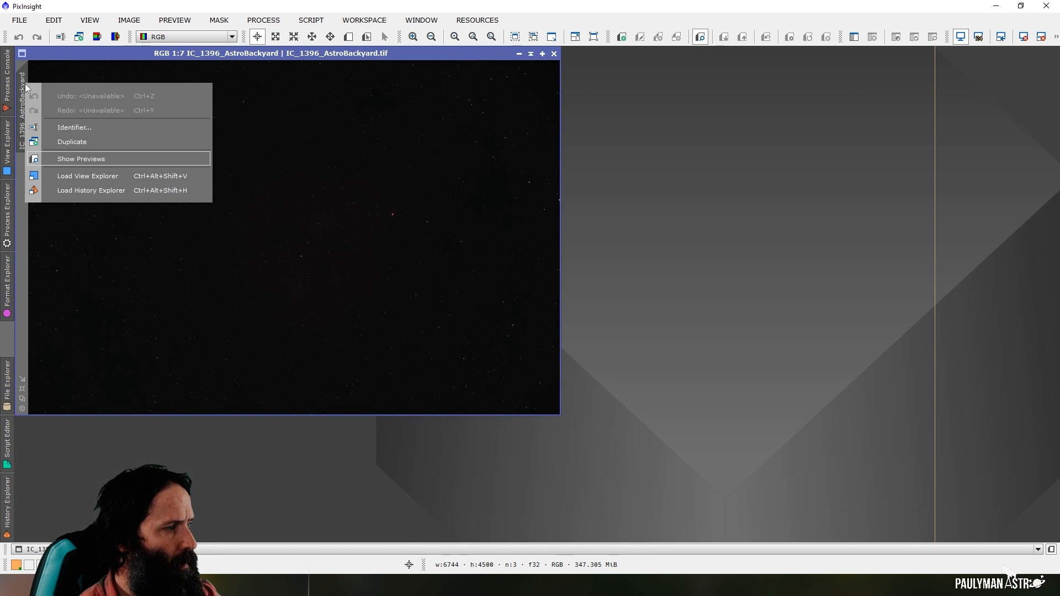
{"action": "left_click", "coordinate": [44, 128]}
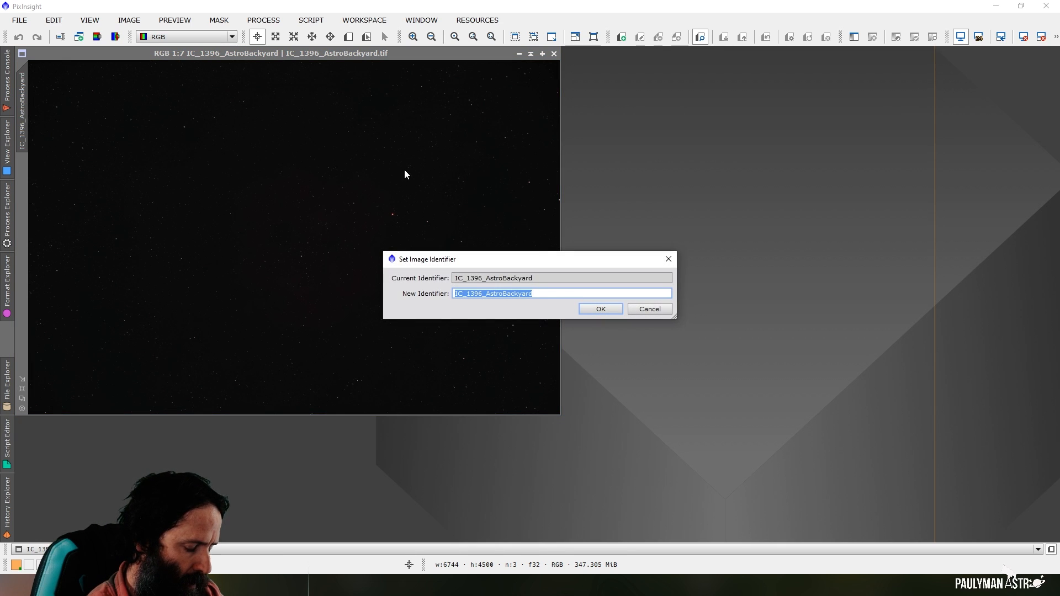
{"action": "type", "text": "osc"}
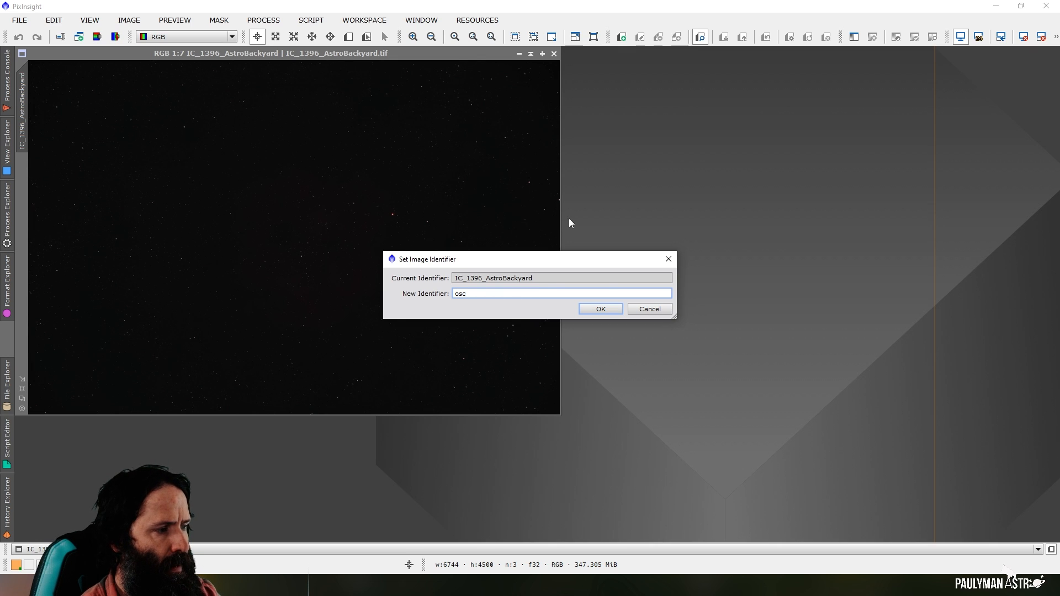
{"action": "left_click", "coordinate": [610, 309]}
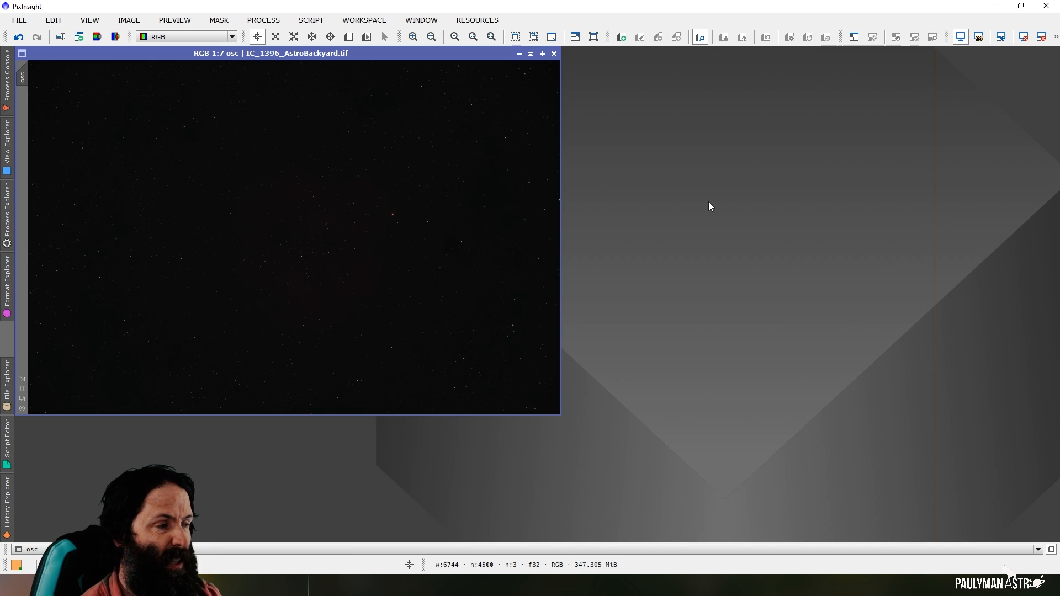
Apply an automatic screen stretch to the osc image with ScreenTransferFunction
{"action": "left_click", "coordinate": [263, 20]}
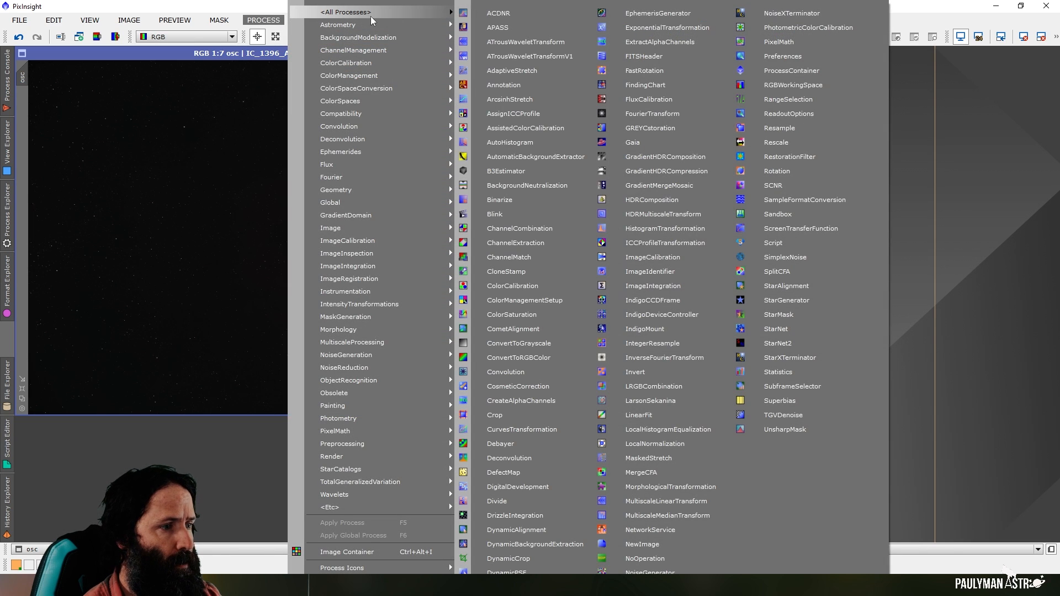
{"action": "left_click", "coordinate": [789, 231]}
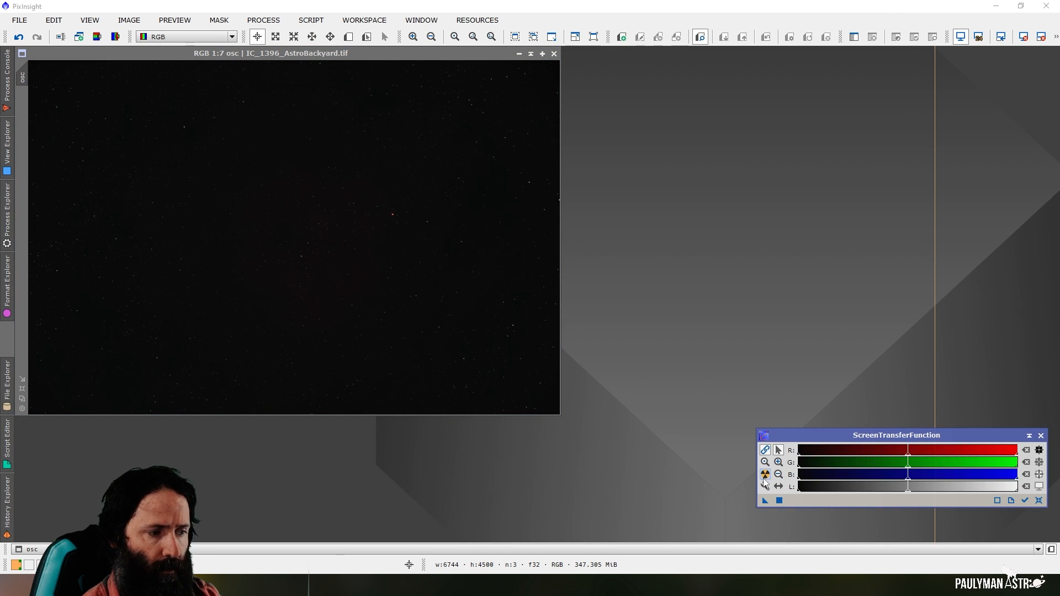
{"action": "left_click", "coordinate": [764, 474]}
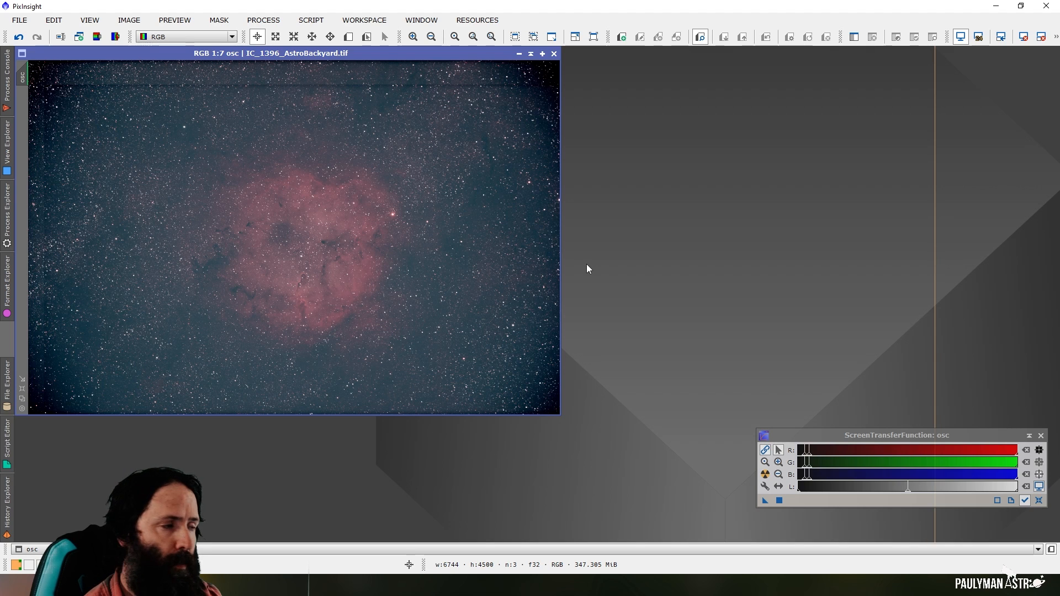
Start DynamicCrop and draw a crop area of about 2996 by 2688 pixels around the red nebula in the osc image
{"action": "left_click", "coordinate": [264, 20]}
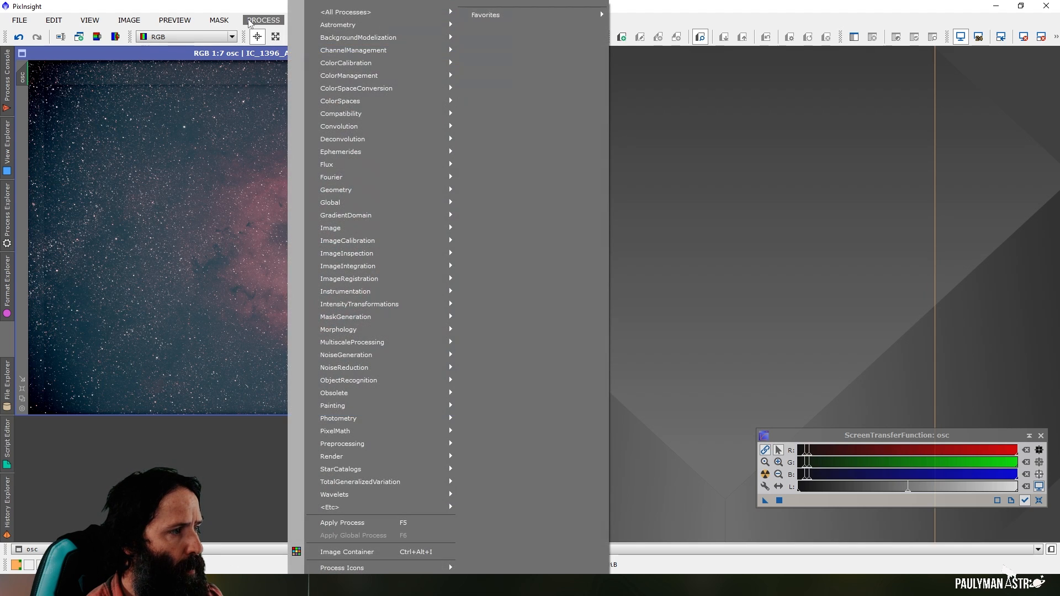
{"action": "mouse_move", "coordinate": [336, 11]}
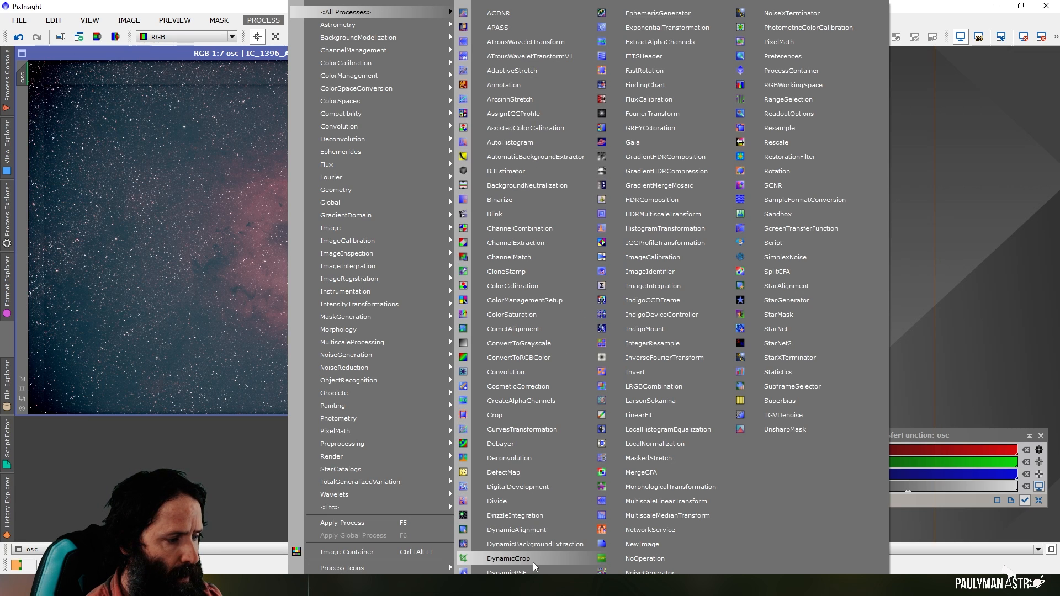
{"action": "left_click", "coordinate": [569, 558]}
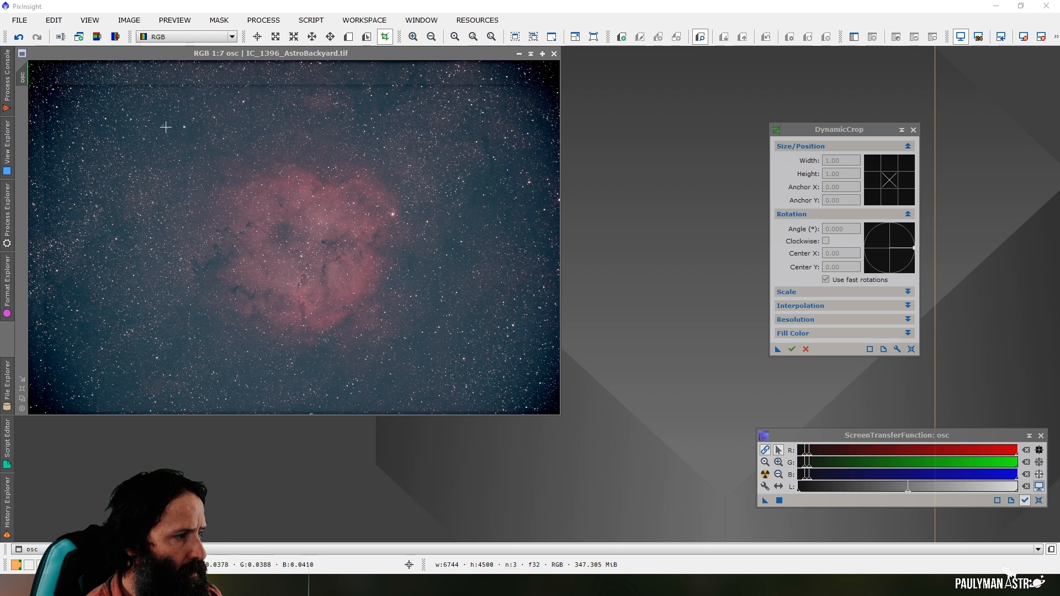
{"action": "mouse_move", "coordinate": [169, 142]}
{"action": "left_mouse_down"}
{"action": "mouse_move", "coordinate": [355, 324]}
{"action": "mouse_move", "coordinate": [419, 346]}
{"action": "mouse_move", "coordinate": [412, 360]}
{"action": "left_mouse_up"}
{"action": "left_click_drag", "start_coordinate": [170, 260], "coordinate": [176, 260]}
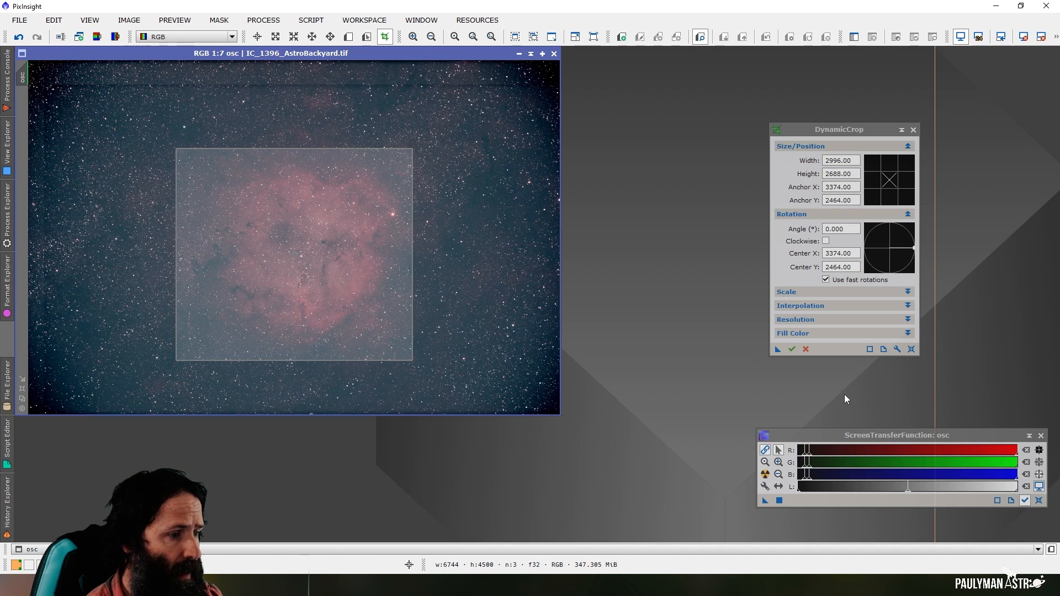
Save the crop settings as a process icon on the workspace and cancel the active DynamicCrop session
{"action": "left_click_drag", "start_coordinate": [778, 349], "coordinate": [683, 491]}
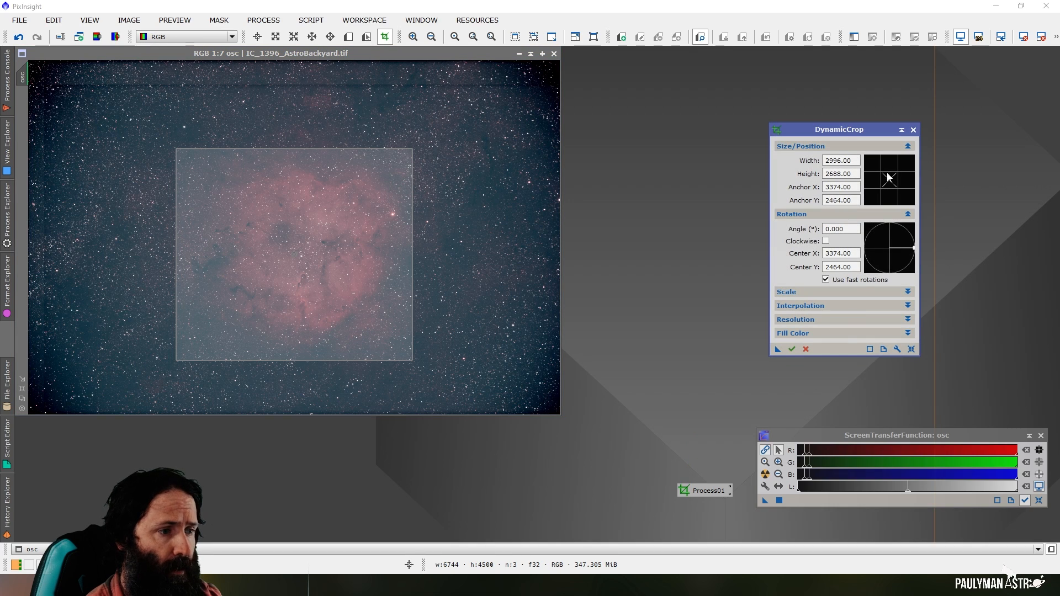
{"action": "left_click", "coordinate": [914, 130]}
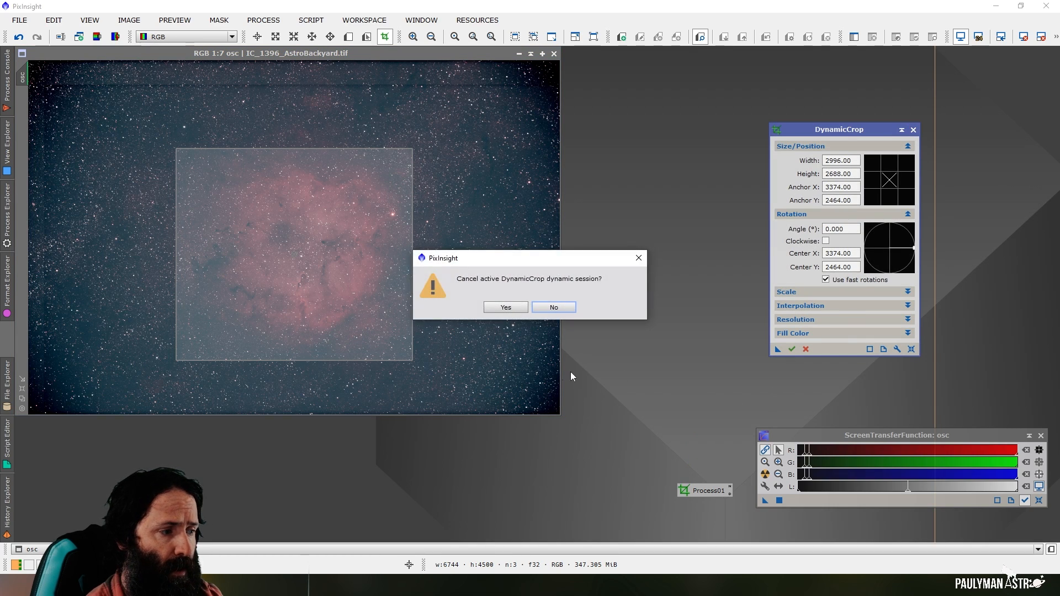
{"action": "left_click", "coordinate": [516, 305]}
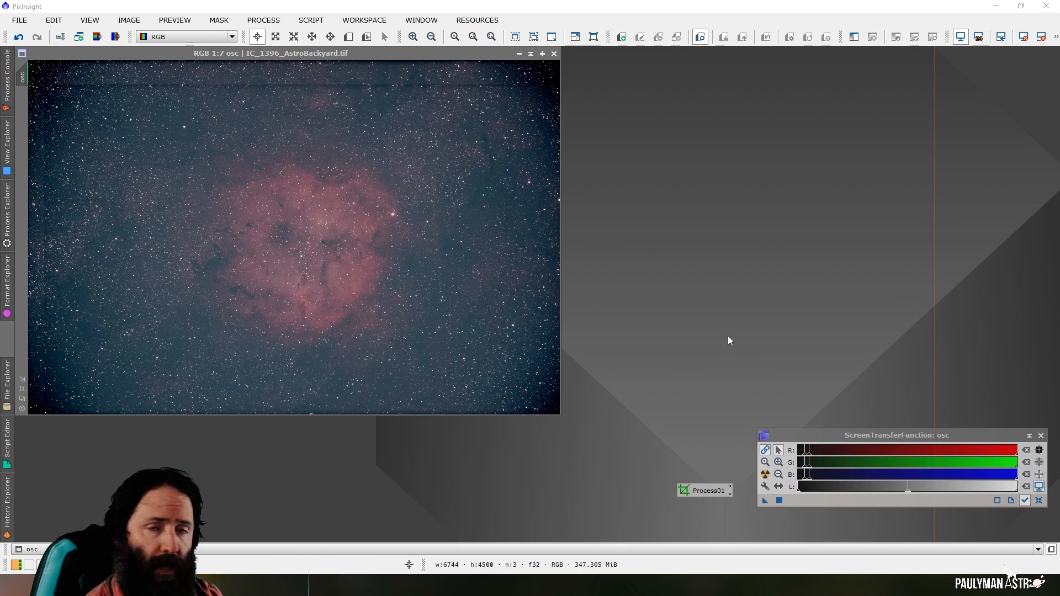
Move the DynamicCrop process icon below the ScreenTransferFunction window and rename it Crop
{"action": "left_click_drag", "start_coordinate": [695, 491], "coordinate": [992, 522]}
{"action": "right_click", "coordinate": [992, 523]}
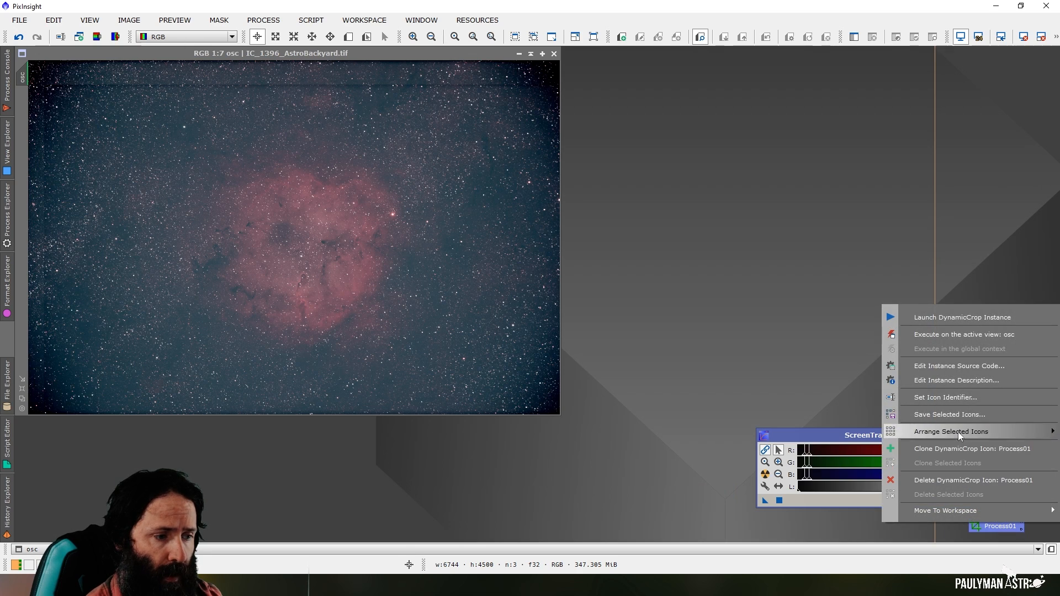
{"action": "left_click", "coordinate": [956, 397]}
{"action": "type", "text": "Crop"}
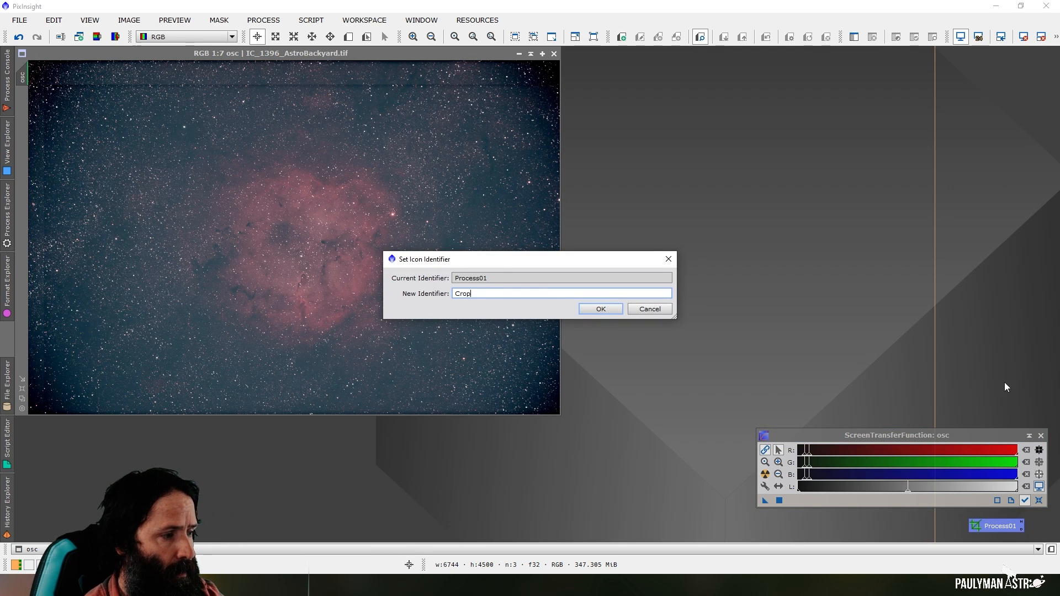
{"action": "left_click", "coordinate": [585, 308]}
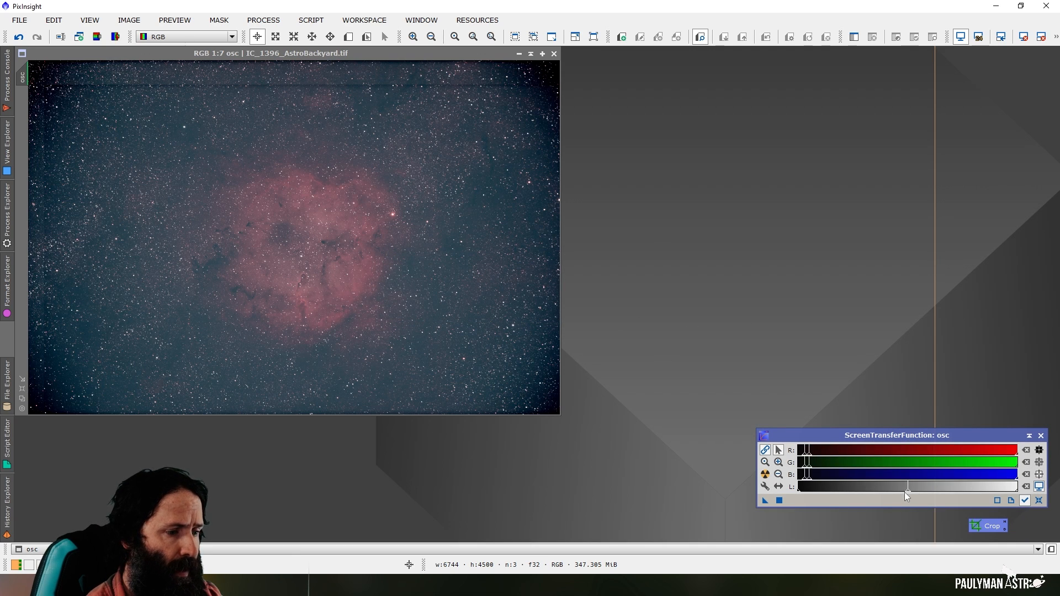
Crop the osc image with the saved Crop process icon and fit its window to the cropped image
{"action": "left_click_drag", "start_coordinate": [988, 525], "coordinate": [280, 274]}
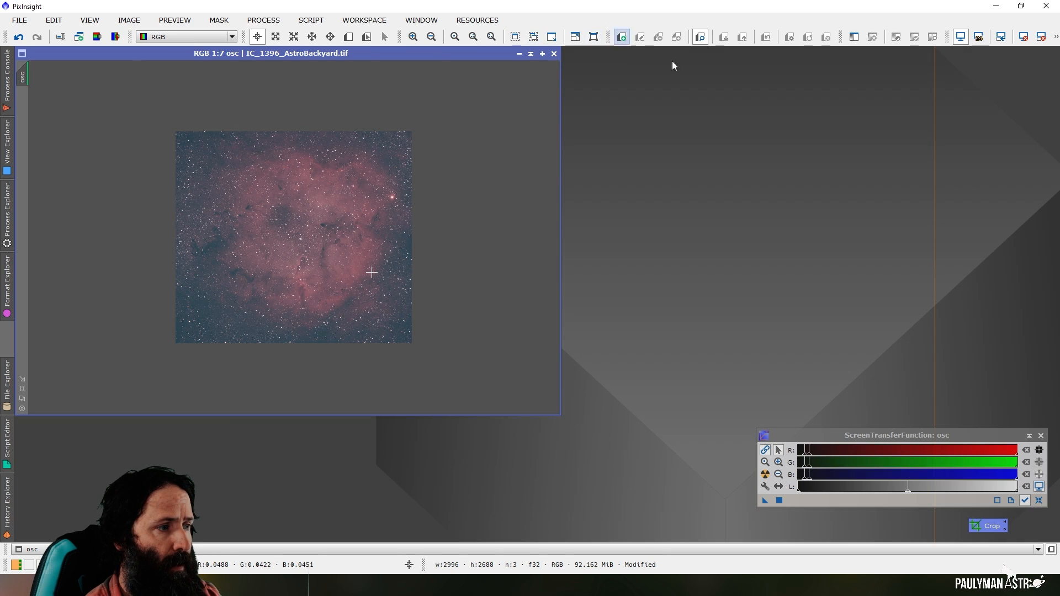
{"action": "left_click", "coordinate": [534, 38]}
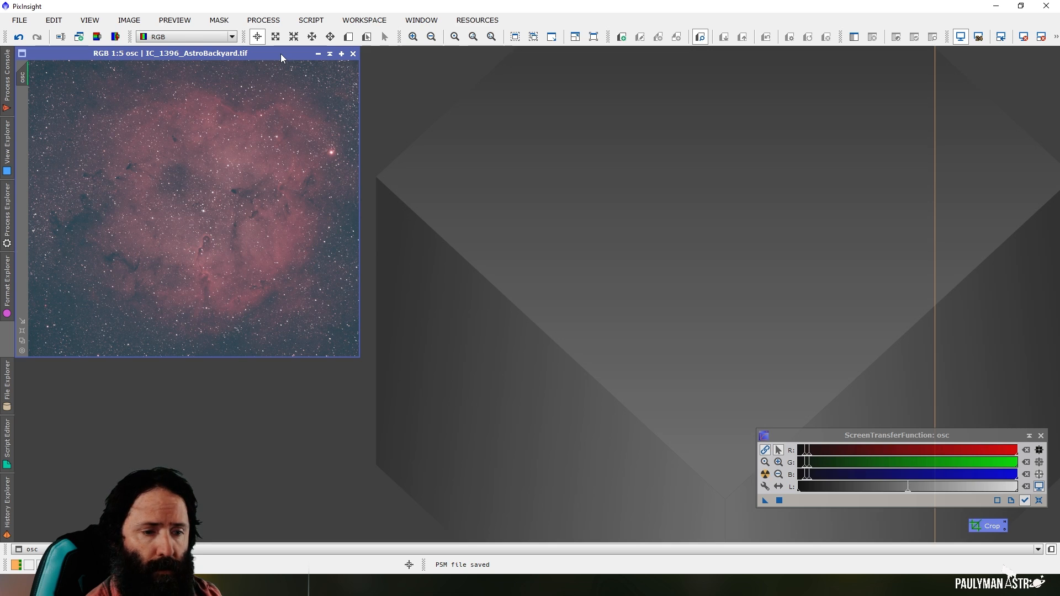
Open AutomaticBackgroundExtractor beside the osc image and set its interpolation function degree to 1
{"action": "left_click", "coordinate": [261, 21]}
{"action": "mouse_move", "coordinate": [412, 15]}
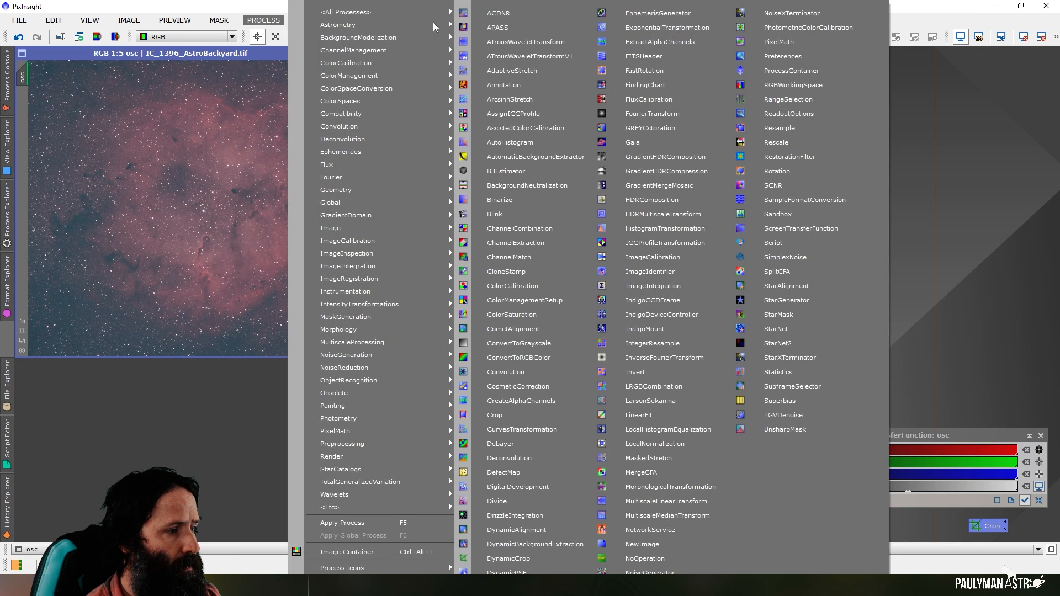
{"action": "left_click", "coordinate": [552, 157]}
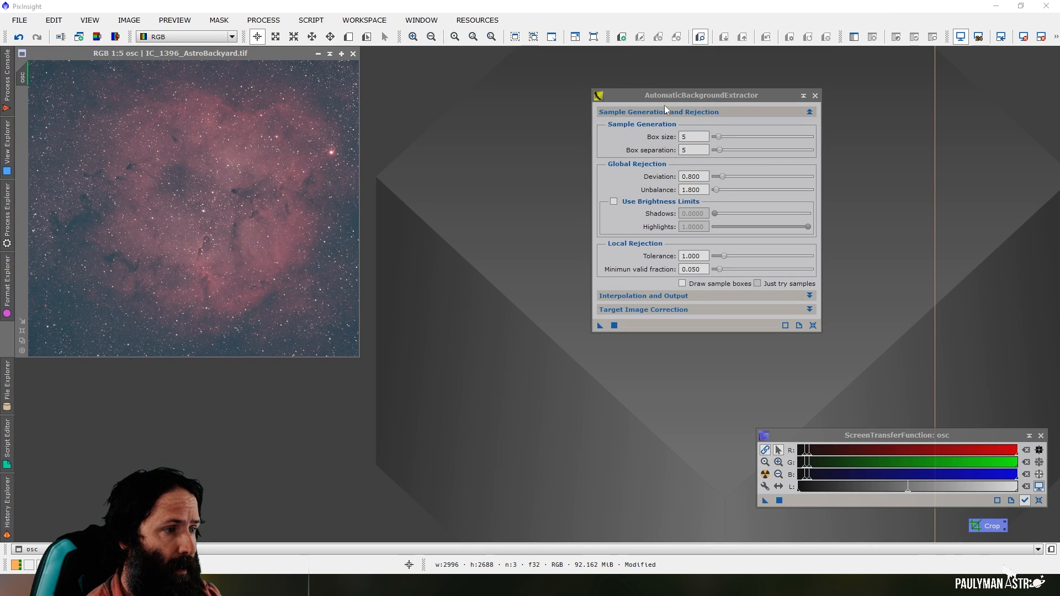
{"action": "left_click_drag", "start_coordinate": [667, 95], "coordinate": [460, 123]}
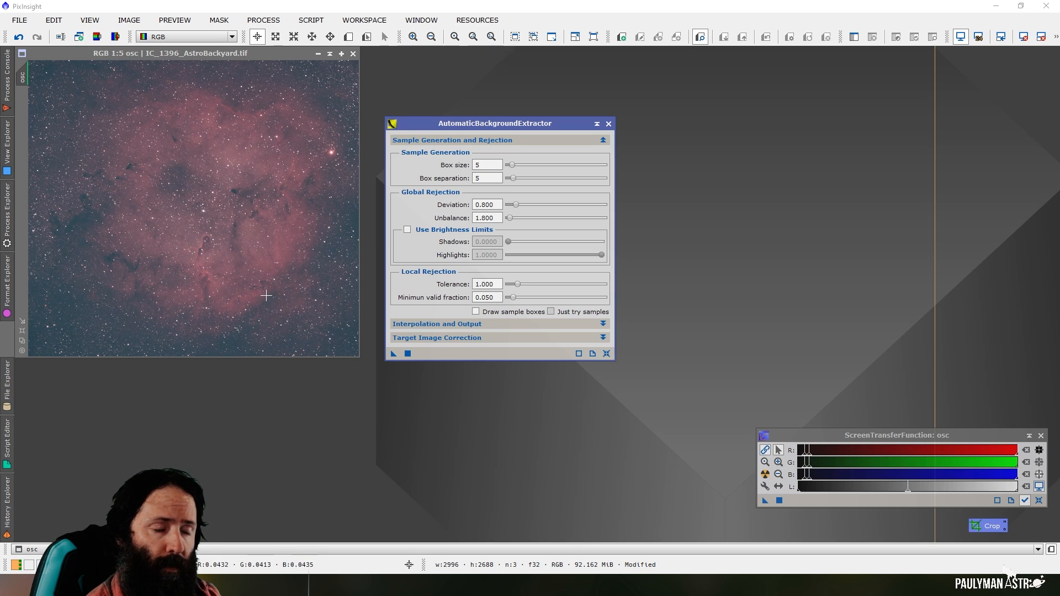
{"action": "left_click", "coordinate": [471, 325]}
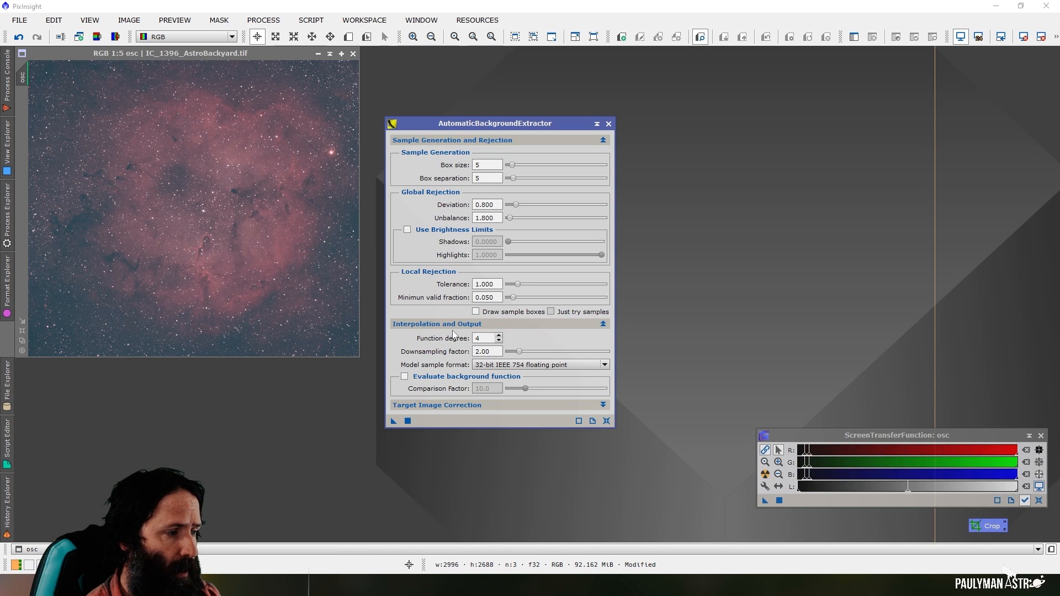
{"action": "type", "text": "1"}
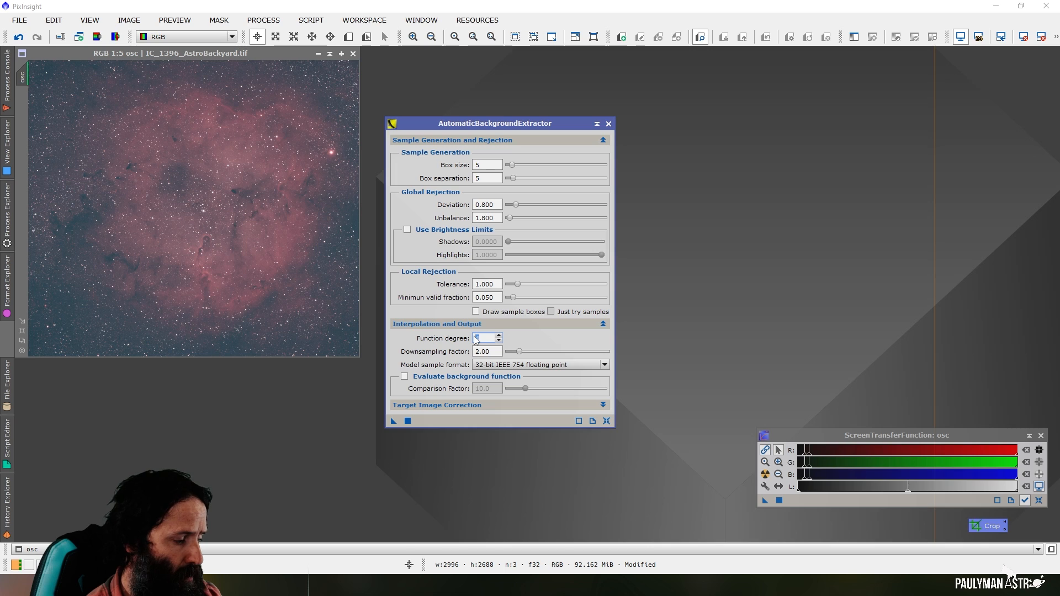
{"action": "left_click", "coordinate": [491, 352]}
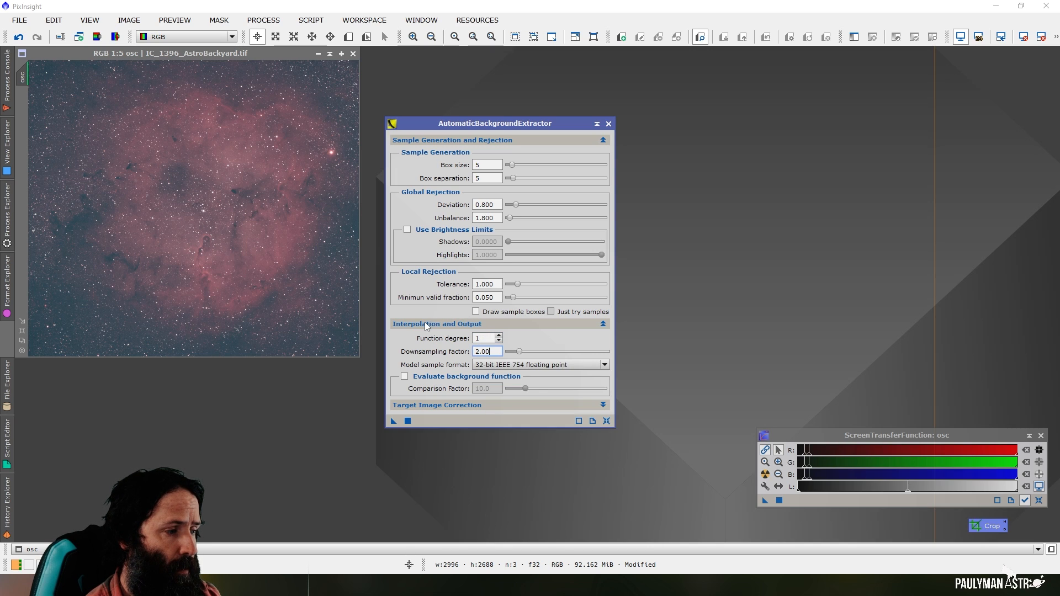
Set the target image correction of AutomaticBackgroundExtractor to Subtraction
{"action": "left_click", "coordinate": [453, 407]}
{"action": "left_click", "coordinate": [482, 420]}
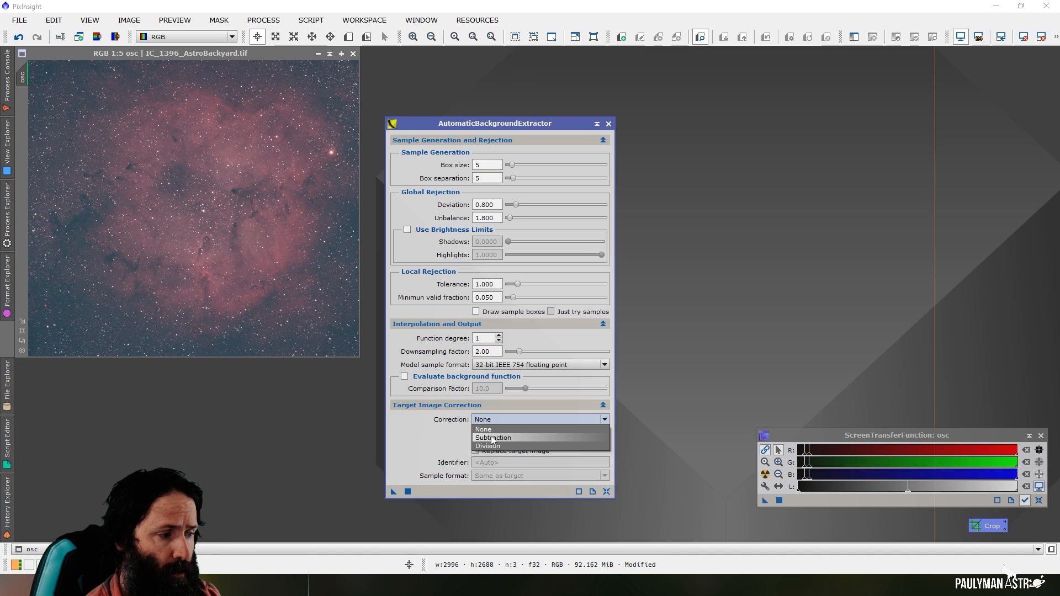
{"action": "left_click", "coordinate": [493, 437]}
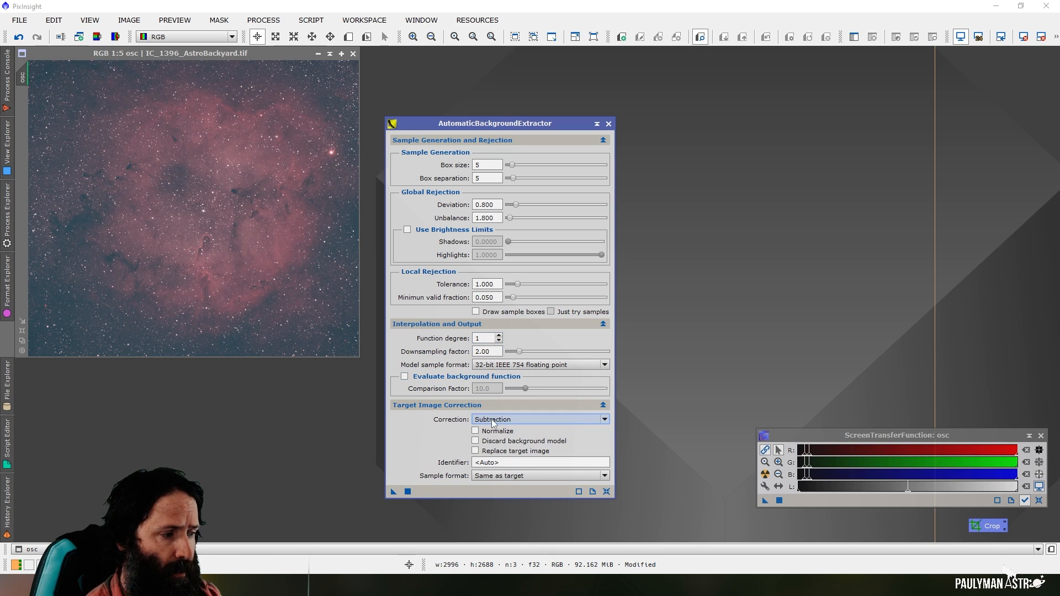
Run AutomaticBackgroundExtractor on the osc image and apply an automatic screen stretch to the corrected osc_ABE image
{"action": "left_click", "coordinate": [408, 493]}
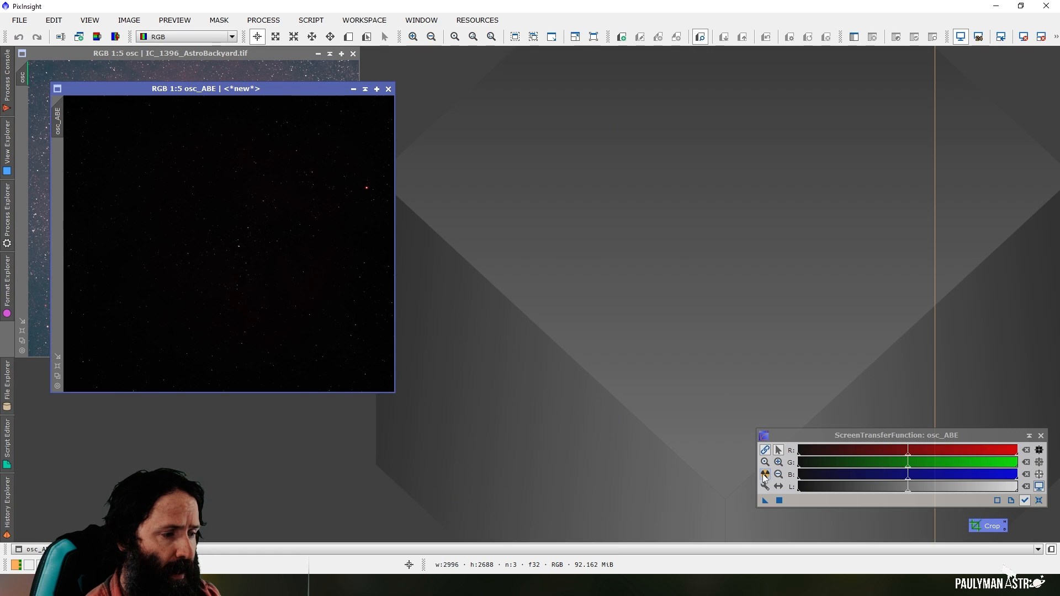
{"action": "left_click", "coordinate": [765, 475]}
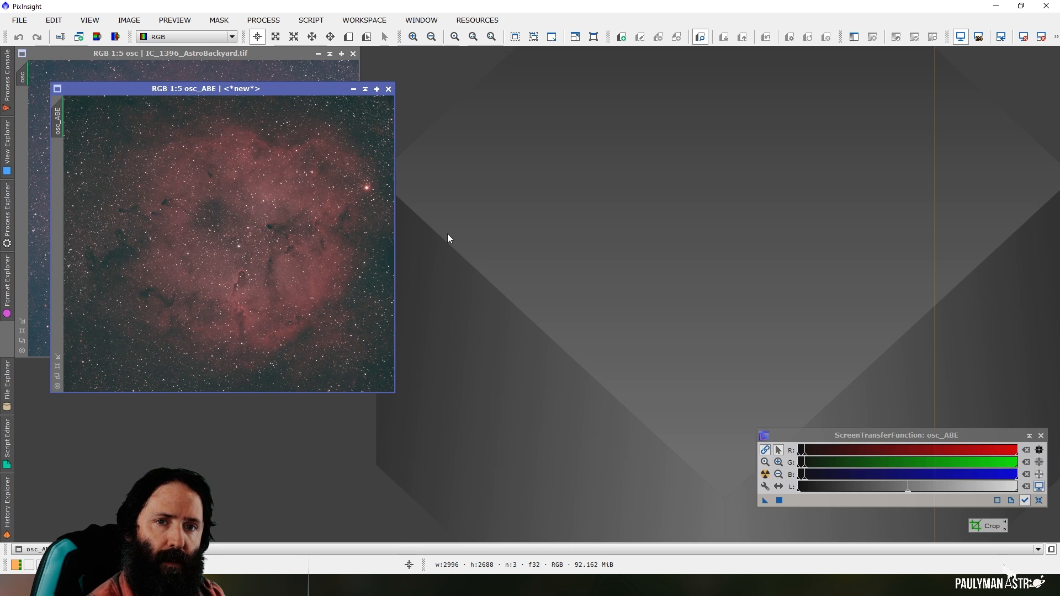
Split osc_ABE into separate red, green and blue channel images and minimize the osc and osc_ABE images
{"action": "left_click", "coordinate": [116, 38]}
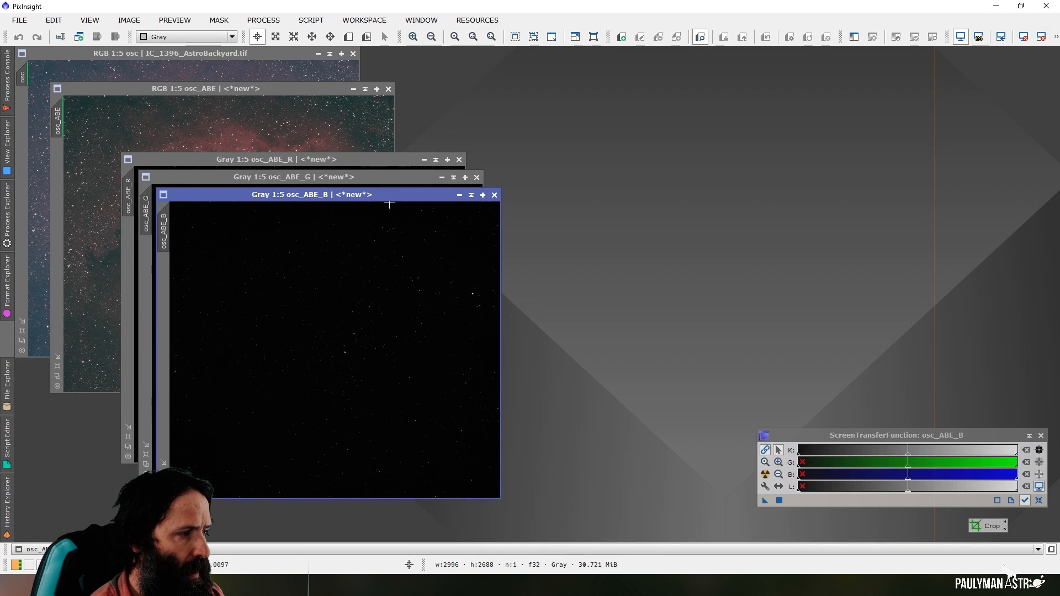
{"action": "left_click", "coordinate": [319, 54]}
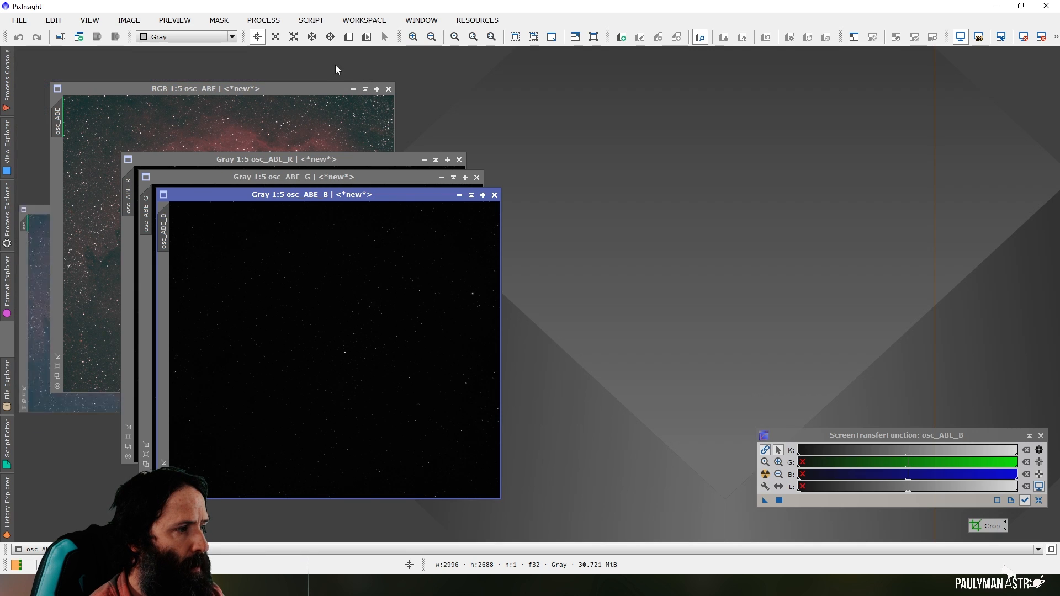
{"action": "left_click", "coordinate": [353, 89]}
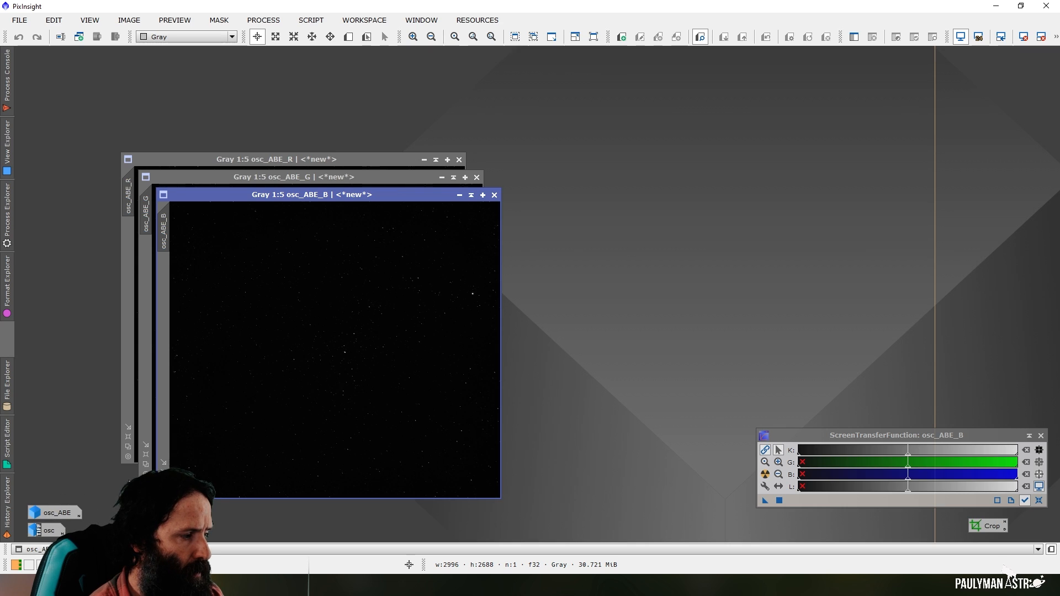
Rename the red channel image osc_ABE_R to ha and minimize it
{"action": "left_click", "coordinate": [290, 161]}
{"action": "right_click", "coordinate": [126, 196]}
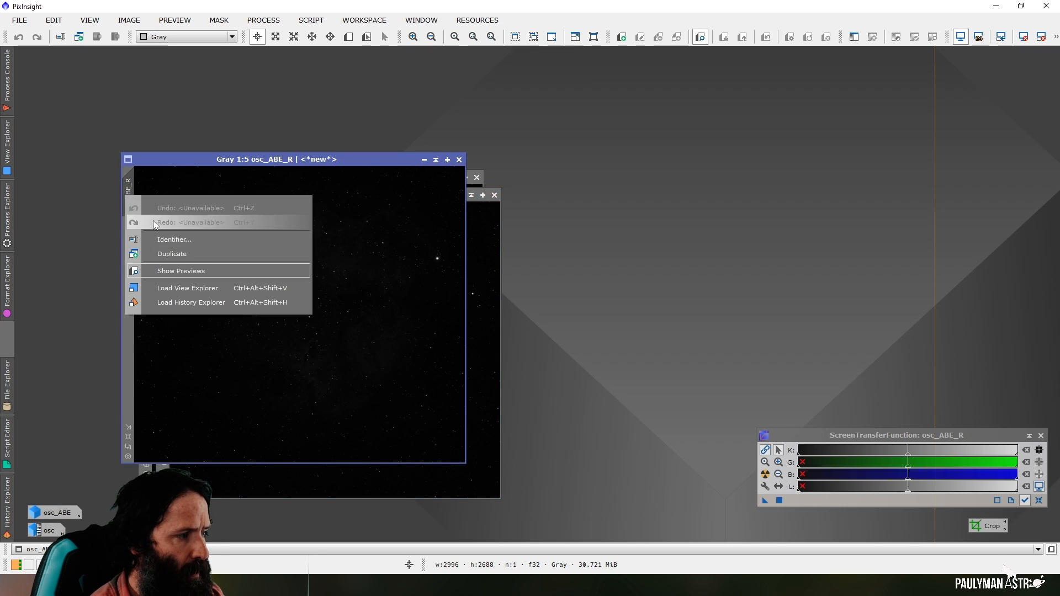
{"action": "left_click", "coordinate": [164, 241]}
{"action": "type", "text": "ha"}
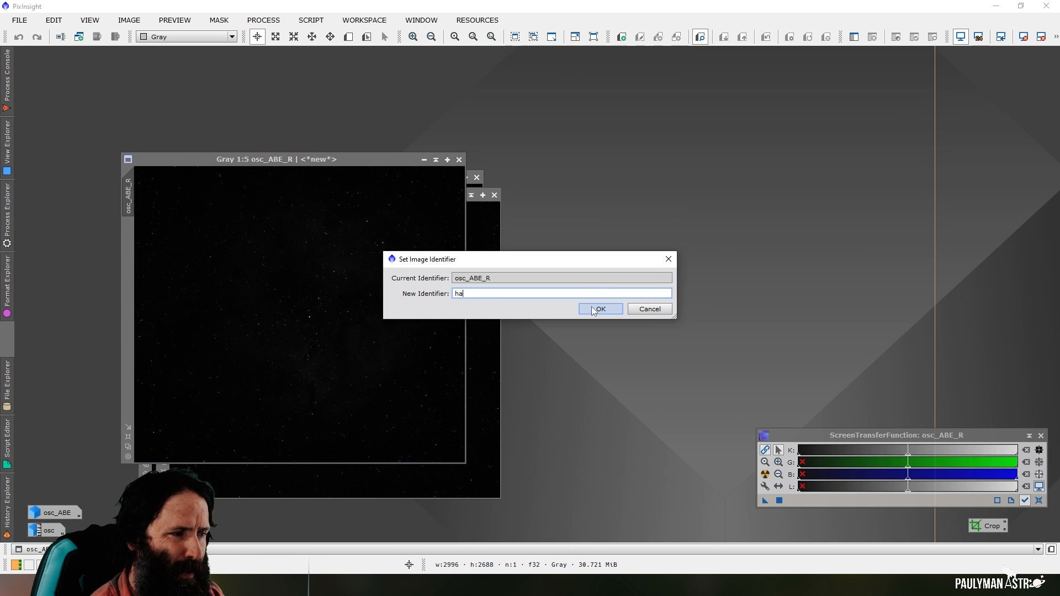
{"action": "left_click", "coordinate": [592, 306]}
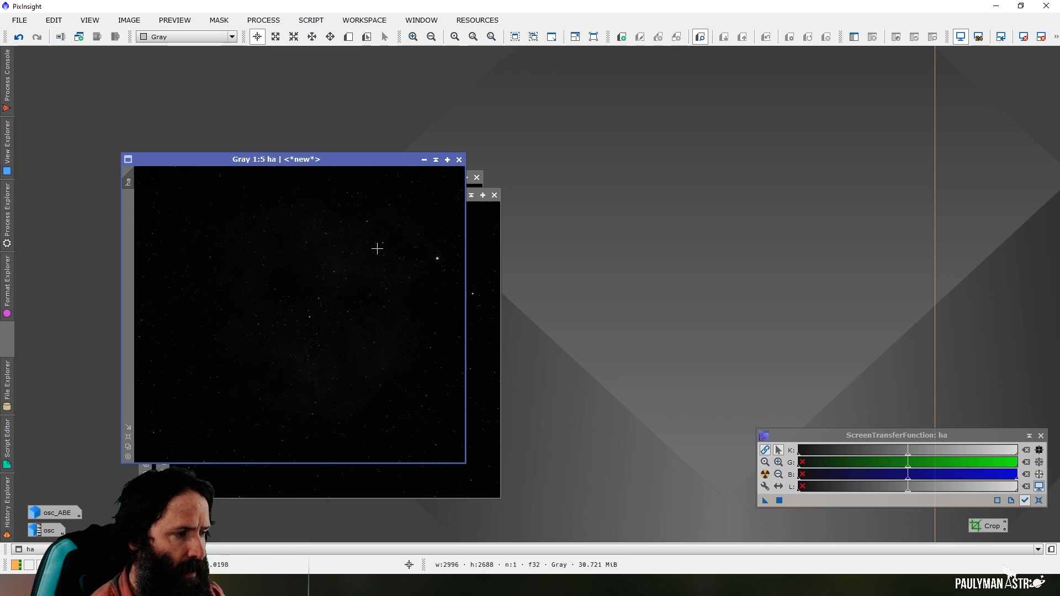
{"action": "left_click", "coordinate": [424, 161]}
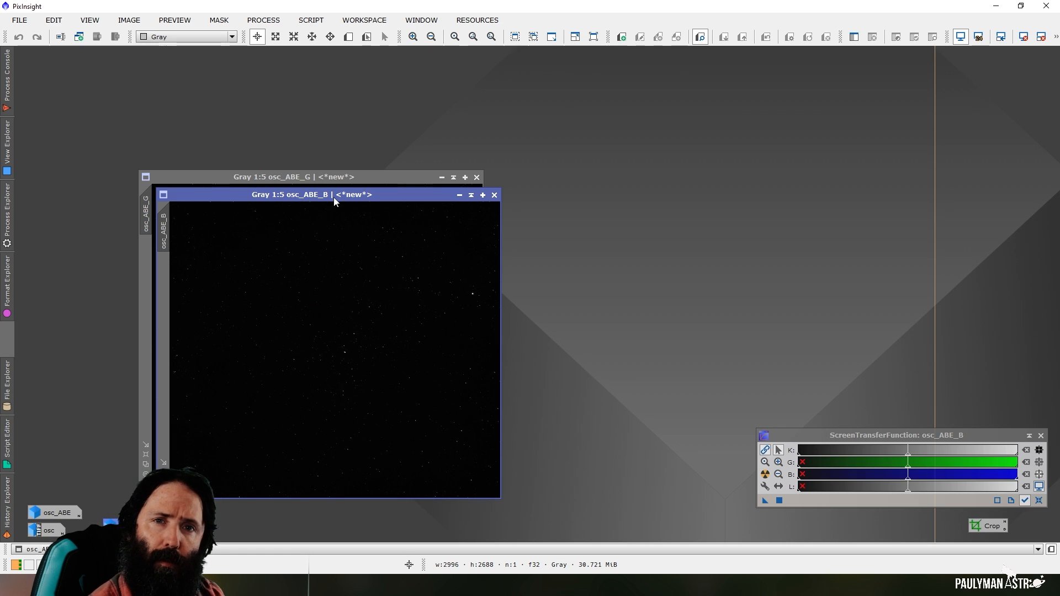
Create a new image oiii from the green and blue channels with the PixelMath expression 0.5*osc_ABE_B+0.5*osc_ABE_G
{"action": "left_click", "coordinate": [264, 21]}
{"action": "mouse_move", "coordinate": [359, 12]}
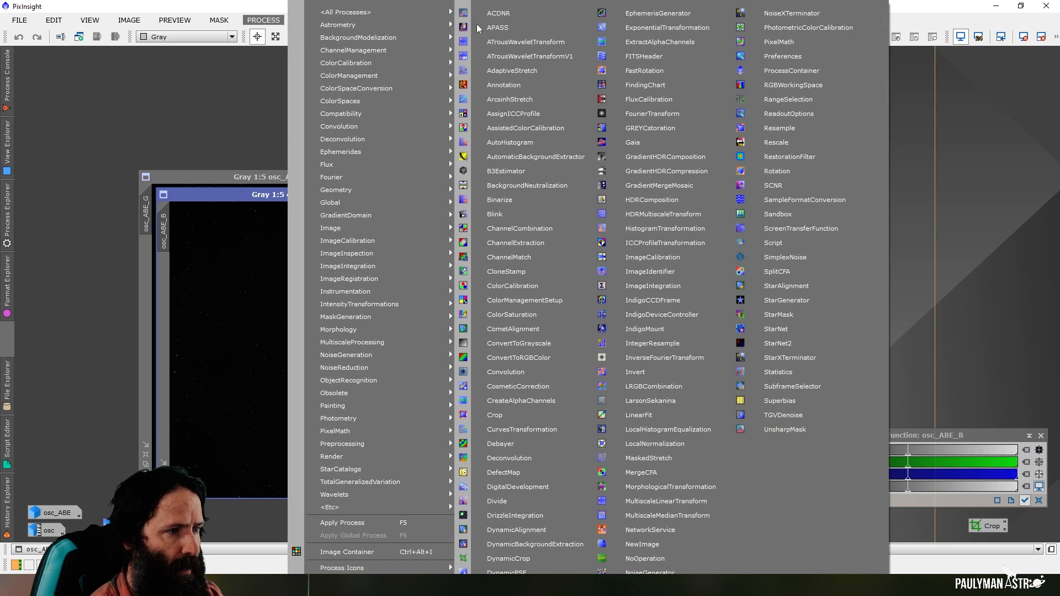
{"action": "left_click", "coordinate": [778, 42]}
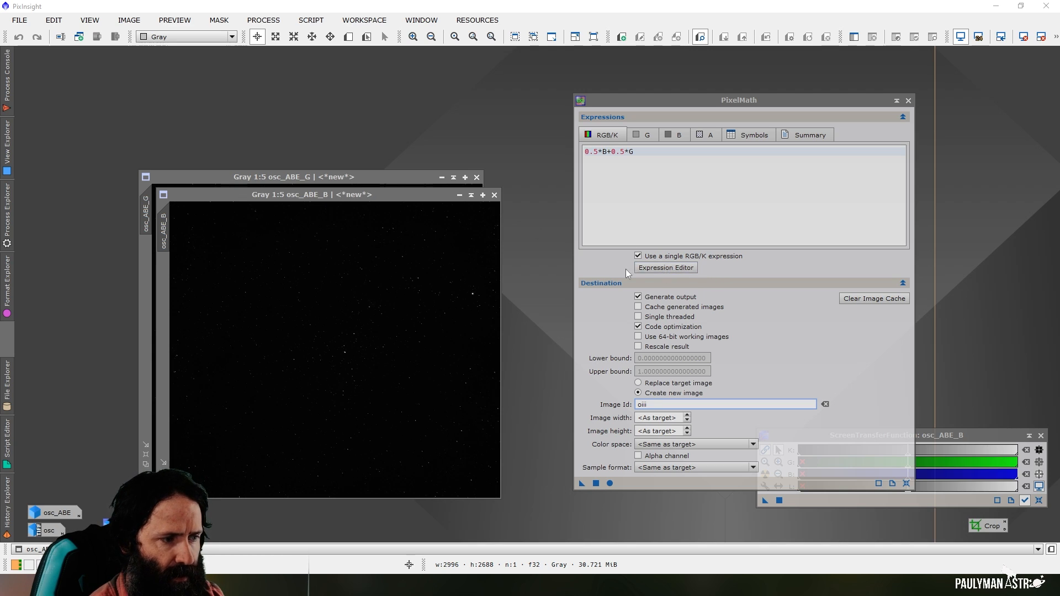
{"action": "left_click", "coordinate": [665, 268]}
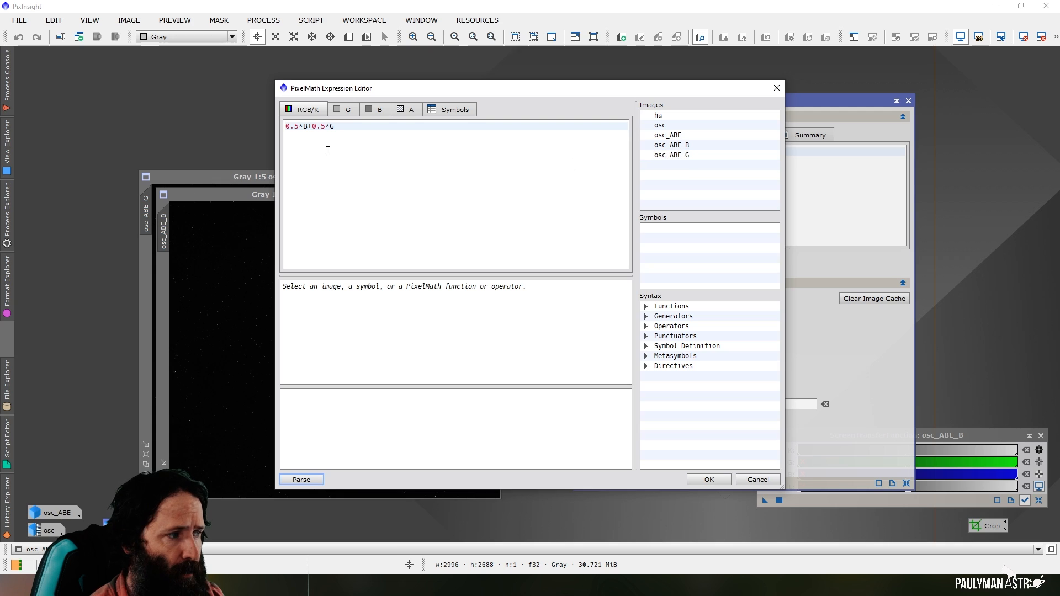
{"action": "left_click", "coordinate": [305, 129]}
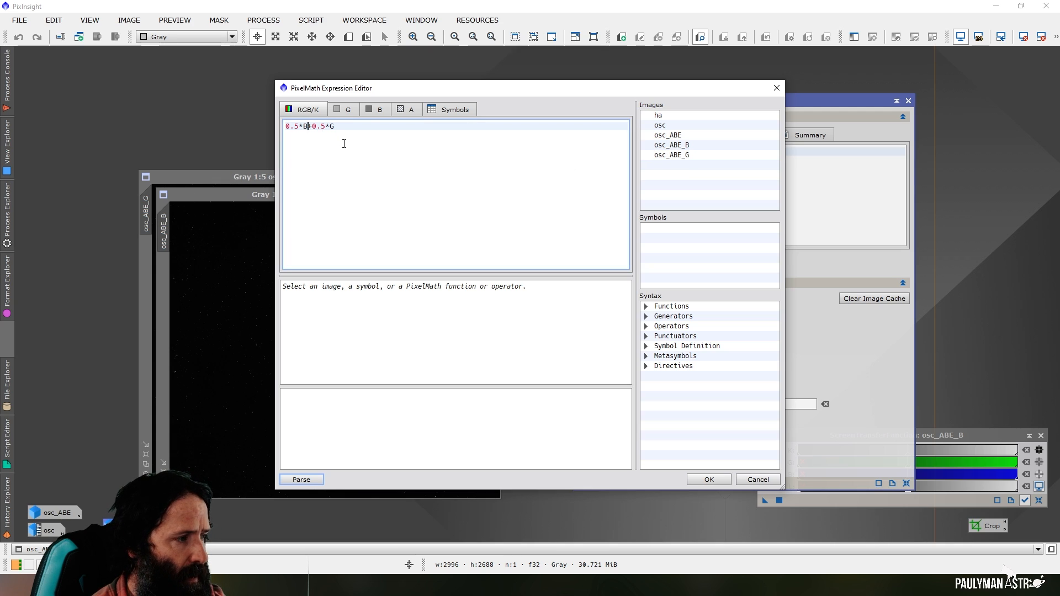
{"action": "key", "text": "BackSpace"}
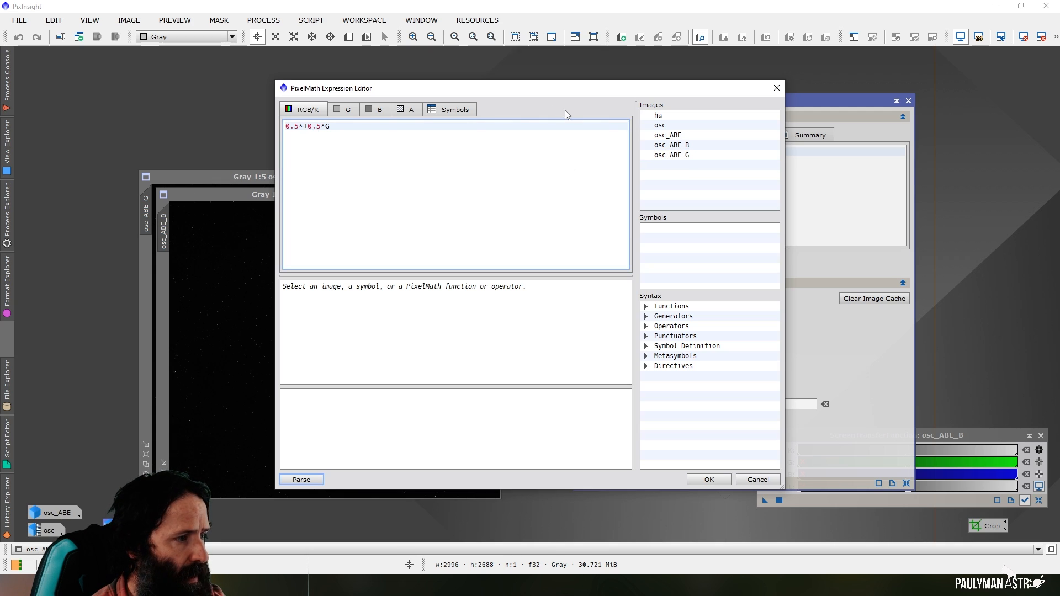
{"action": "double_click", "coordinate": [681, 146]}
{"action": "left_click", "coordinate": [369, 126]}
{"action": "key", "text": "BackSpace"}
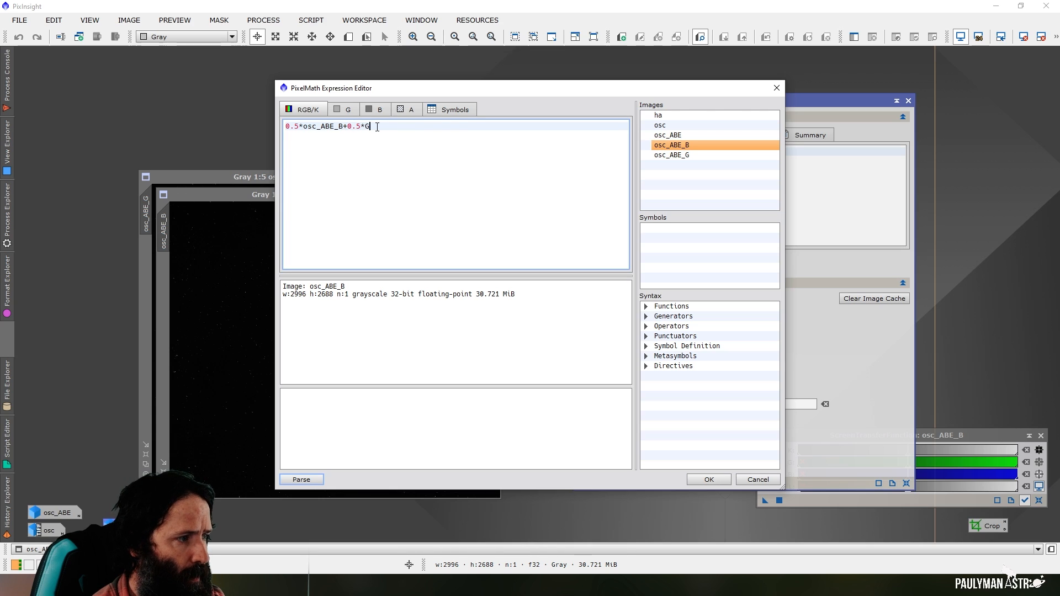
{"action": "double_click", "coordinate": [674, 155]}
{"action": "left_click", "coordinate": [703, 479]}
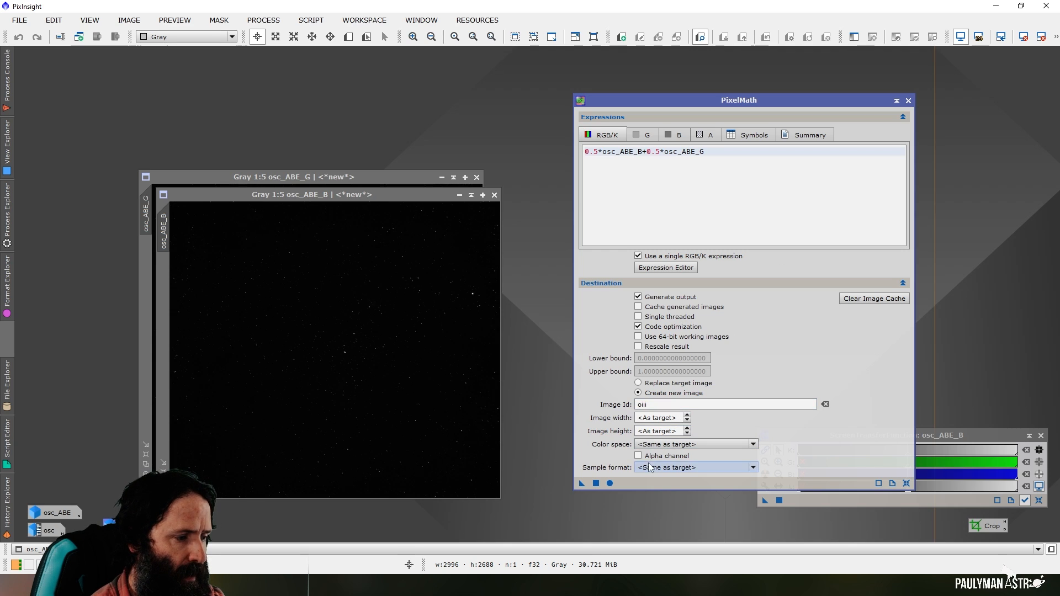
{"action": "left_click", "coordinate": [596, 483]}
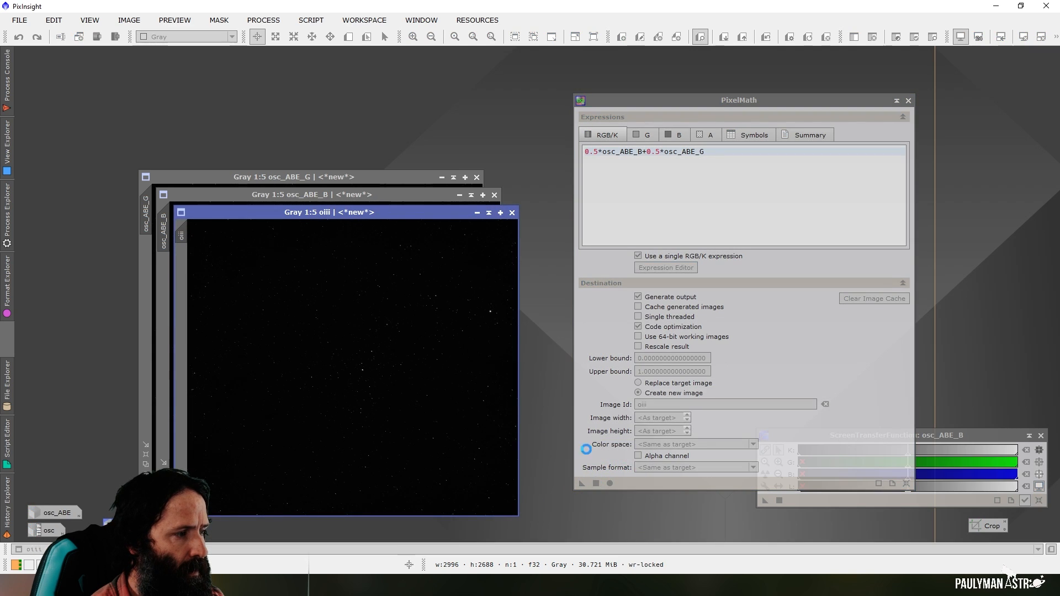
Close the osc_ABE_G and osc_ABE_B channel images and minimize the oiii image
{"action": "left_click", "coordinate": [442, 179]}
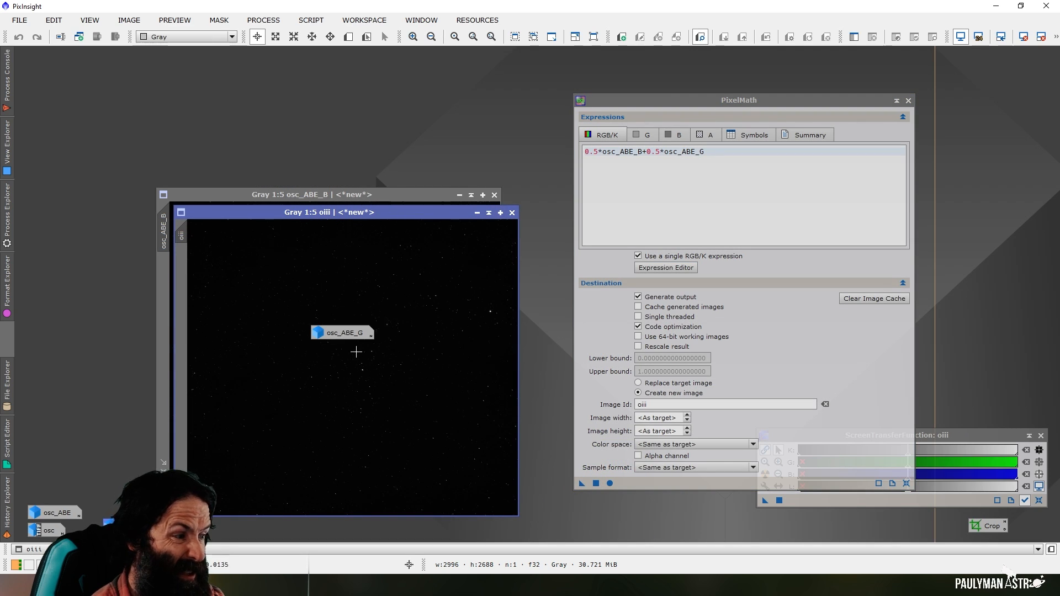
{"action": "double_click", "coordinate": [348, 334]}
{"action": "left_click", "coordinate": [477, 178]}
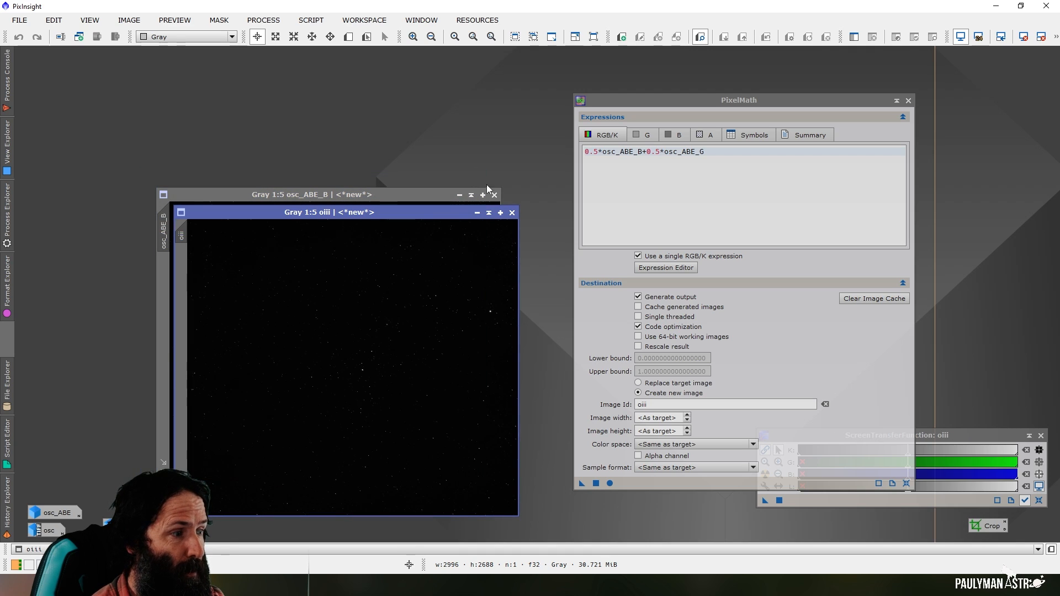
{"action": "left_click", "coordinate": [495, 196]}
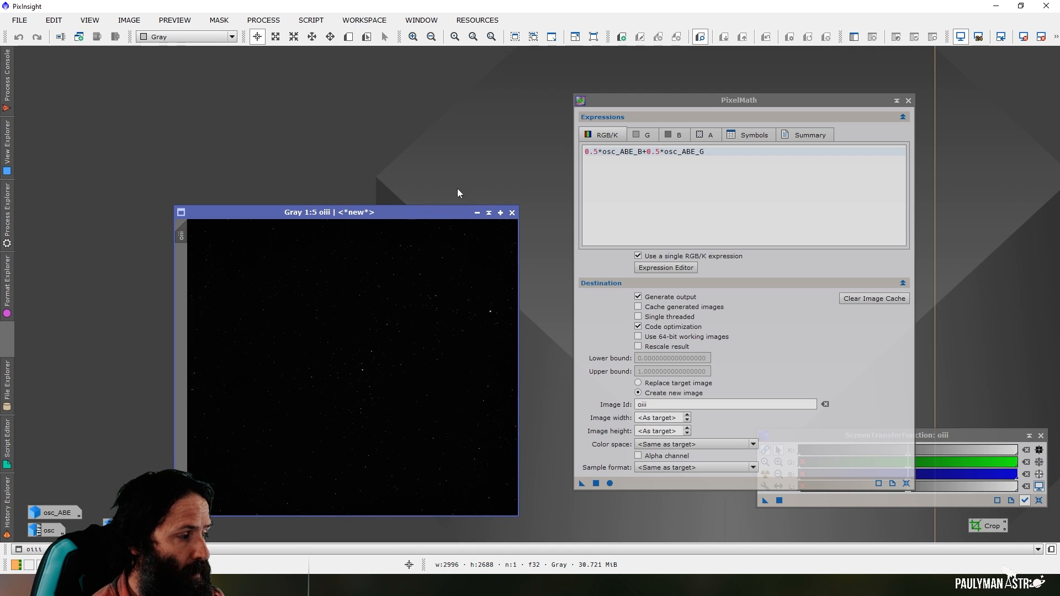
{"action": "left_click", "coordinate": [477, 215]}
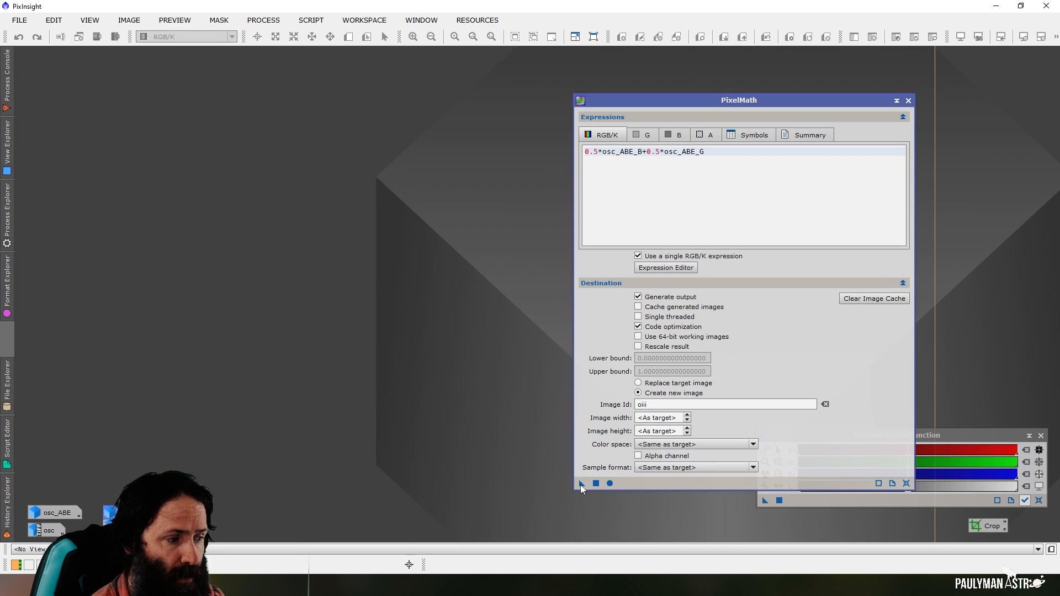
Save the PixelMath instance as a process icon on the workspace, close PixelMath and rename the icon combine_gb
{"action": "left_click_drag", "start_coordinate": [582, 483], "coordinate": [999, 411]}
{"action": "left_click", "coordinate": [908, 100]}
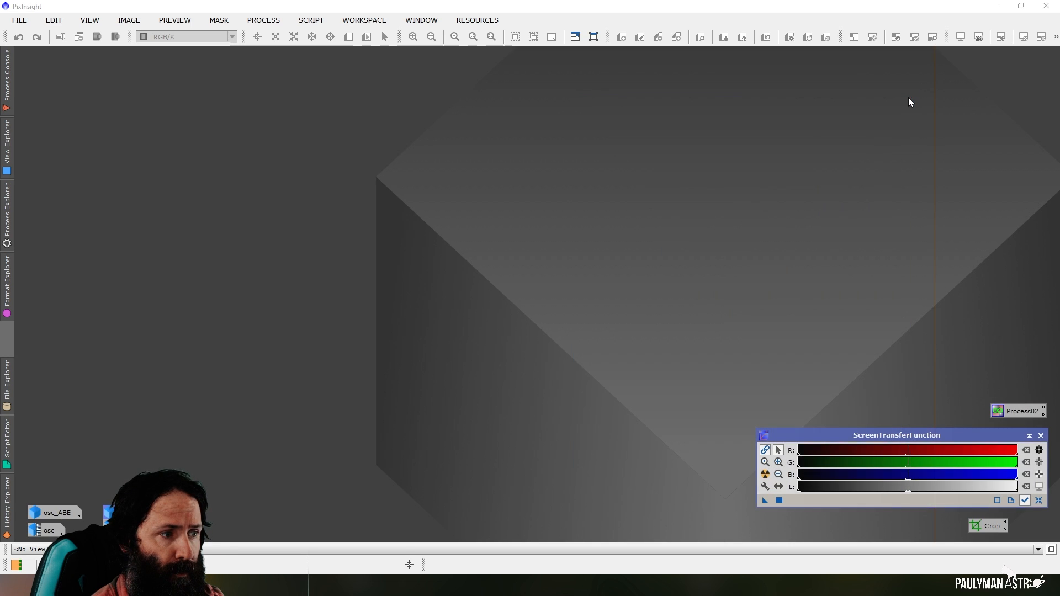
{"action": "right_click", "coordinate": [1027, 415]}
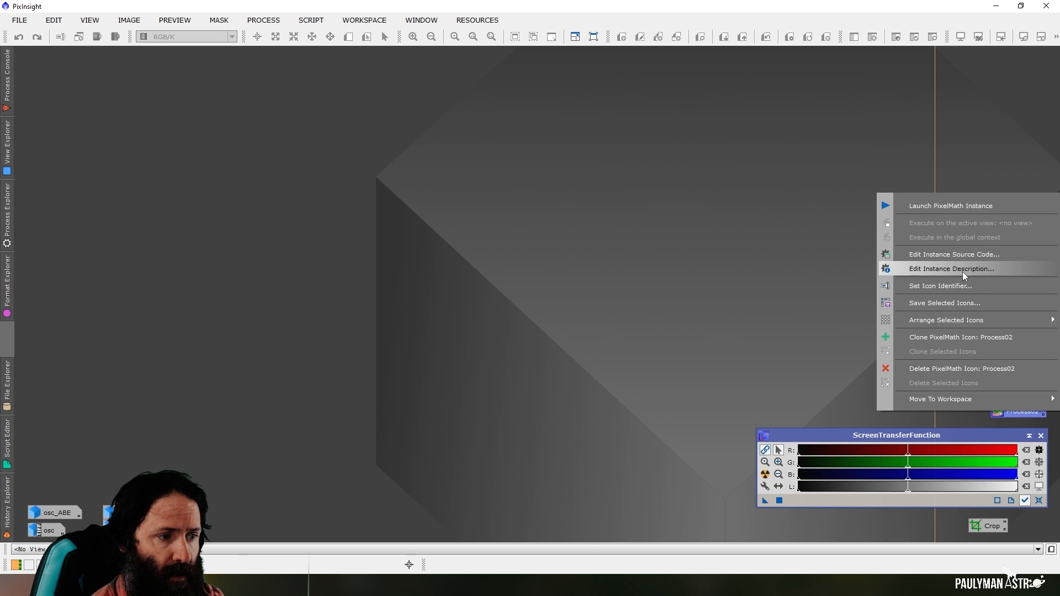
{"action": "left_click", "coordinate": [965, 287]}
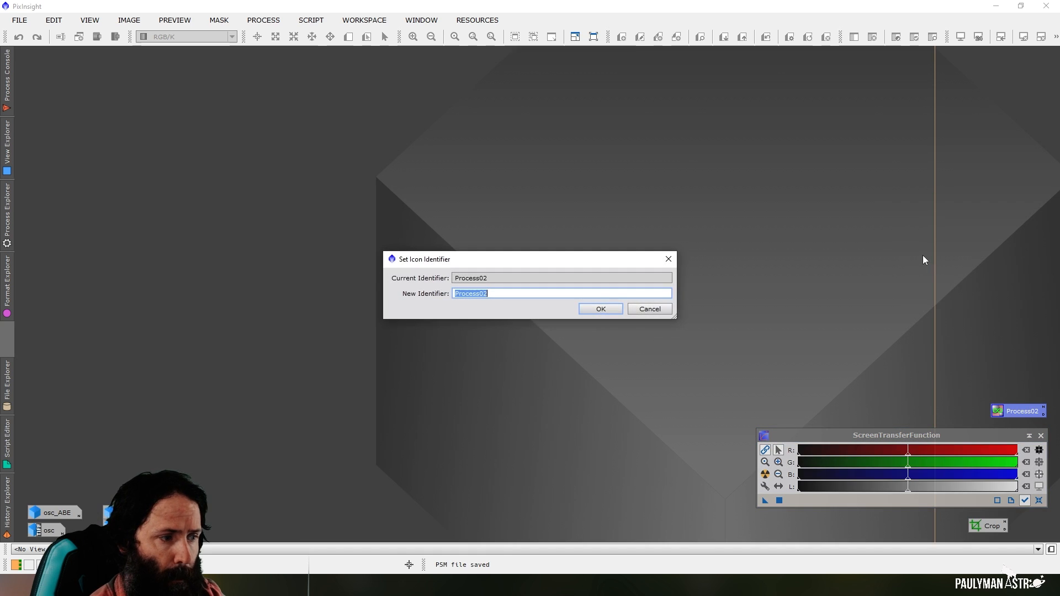
{"action": "type", "text": "combine_gb"}
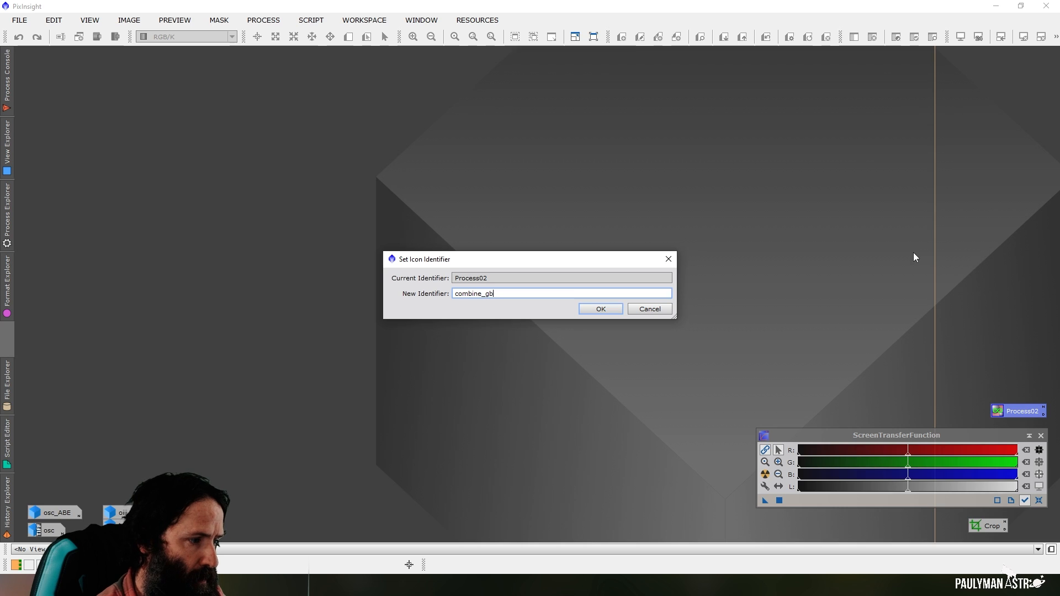
{"action": "left_click", "coordinate": [600, 308]}
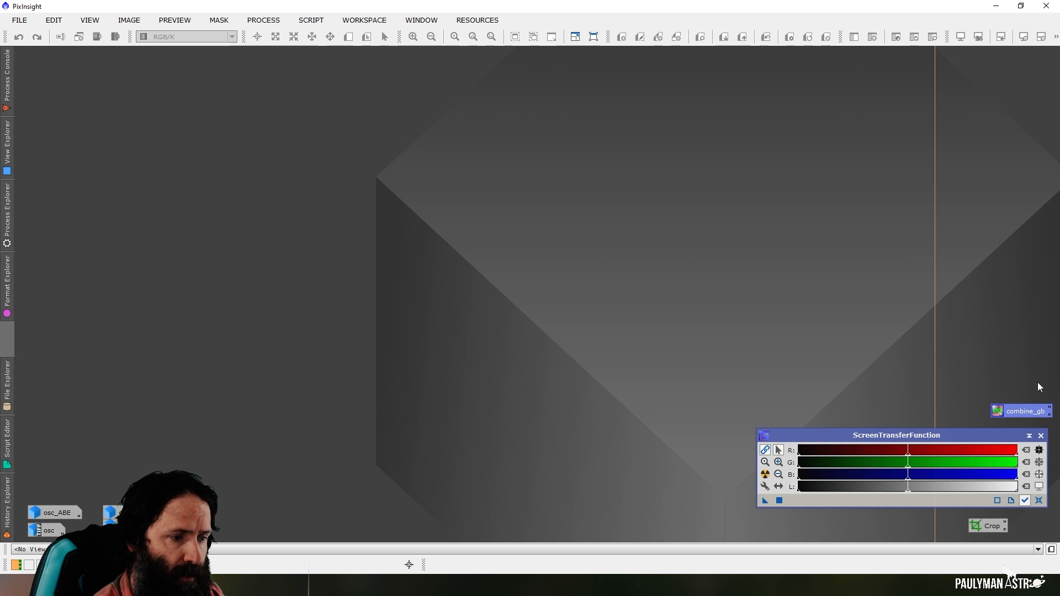
Move the ScreenTransferFunction window higher on the workspace and place the combine_gb icon directly above the Crop icon
{"action": "left_click_drag", "start_coordinate": [994, 436], "coordinate": [920, 289]}
{"action": "left_click_drag", "start_coordinate": [1025, 416], "coordinate": [1001, 512]}
{"action": "left_click", "coordinate": [917, 290]}
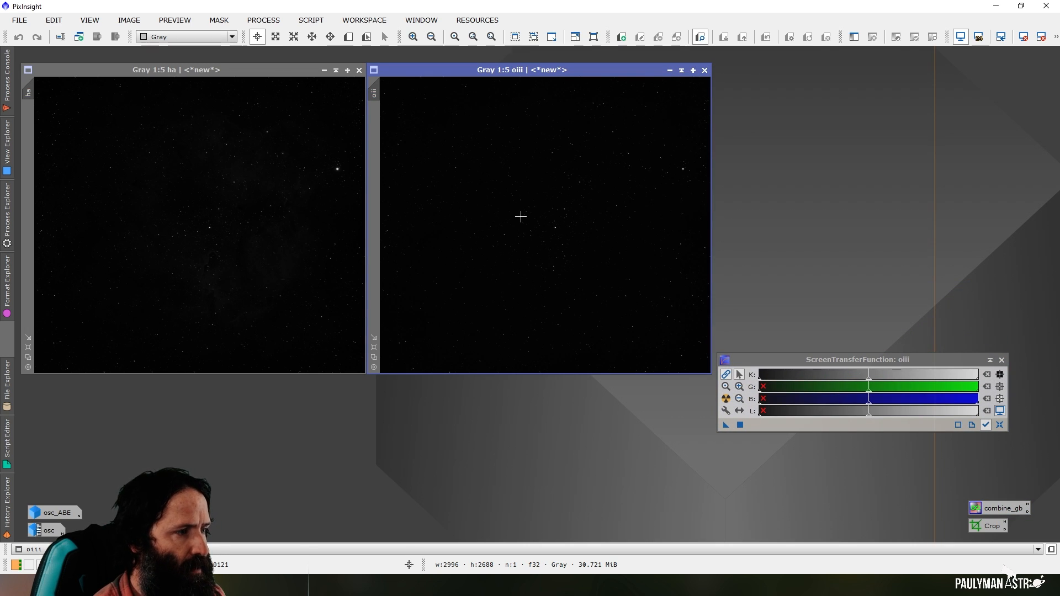
Remove the stars from the ha and oiii images using StarXTerminator with Generate Star Image and Unscreen Stars enabled
{"action": "left_click", "coordinate": [274, 21]}
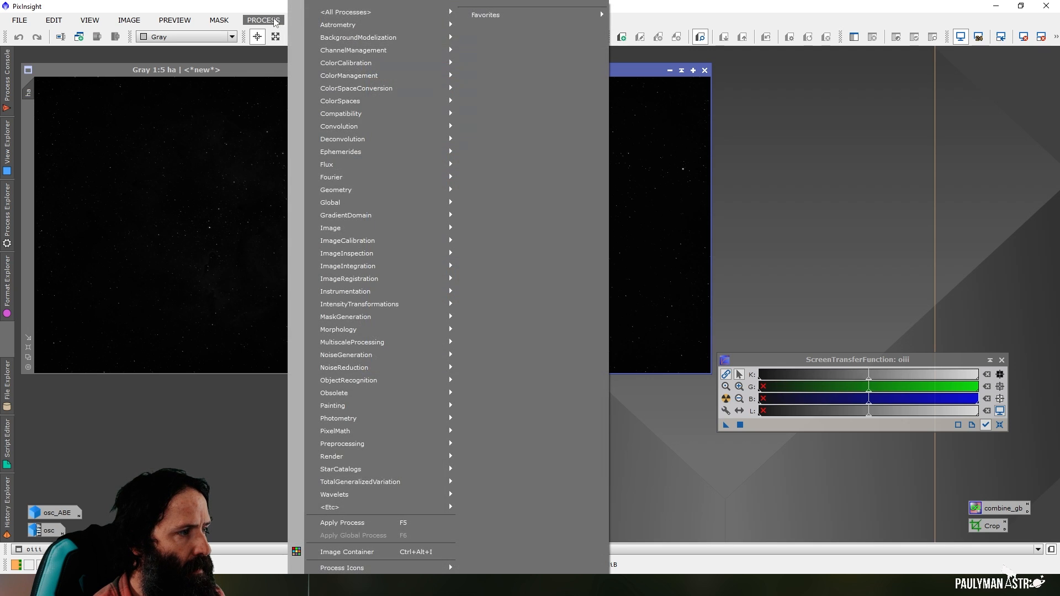
{"action": "mouse_move", "coordinate": [356, 13]}
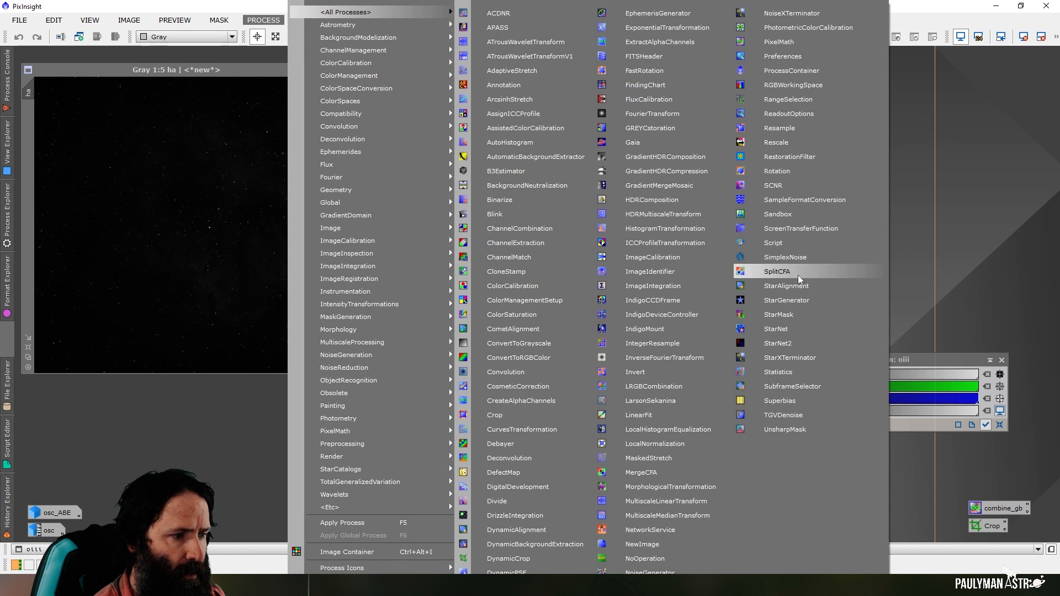
{"action": "left_click", "coordinate": [791, 358]}
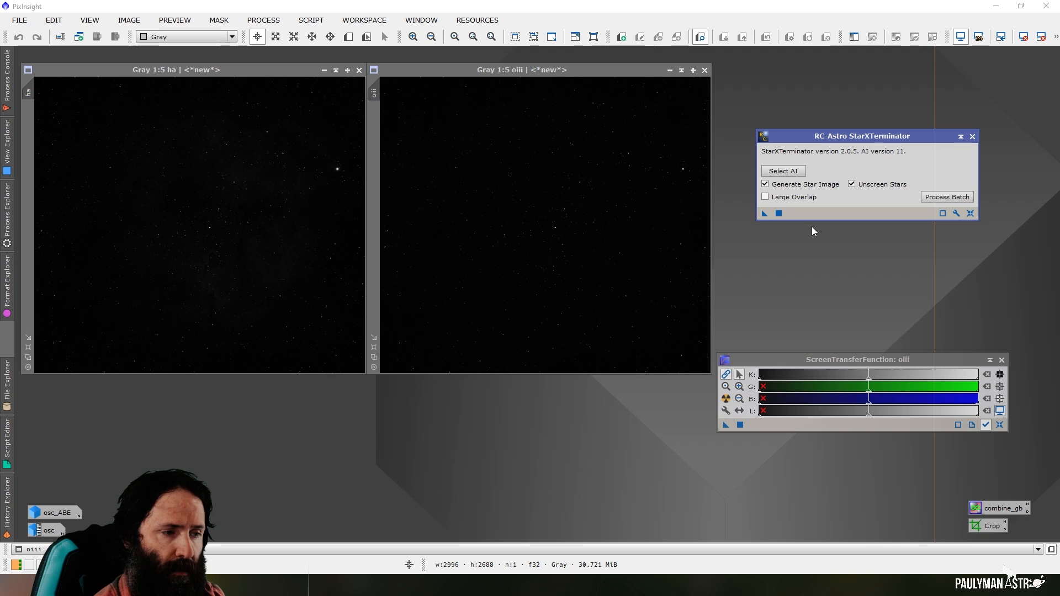
{"action": "left_click", "coordinate": [765, 214]}
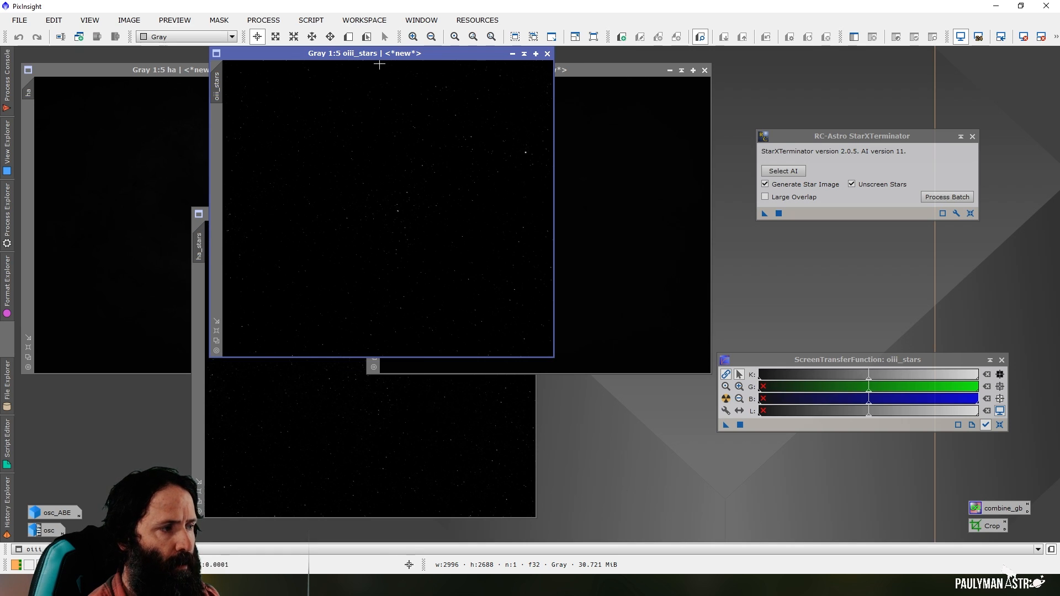
Minimize the oiii_stars and ha_stars images and stack their icons to the left of the Crop icon
{"action": "left_click", "coordinate": [512, 53]}
{"action": "left_click_drag", "start_coordinate": [414, 213], "coordinate": [897, 533]}
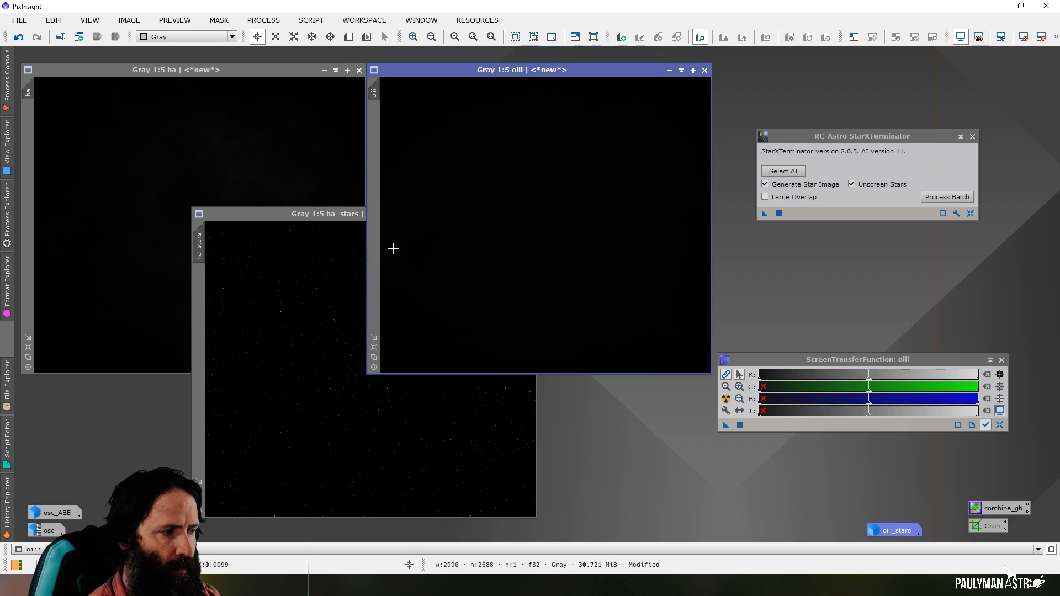
{"action": "left_click", "coordinate": [339, 216]}
{"action": "left_click", "coordinate": [496, 215]}
{"action": "left_click_drag", "start_coordinate": [387, 370], "coordinate": [891, 518]}
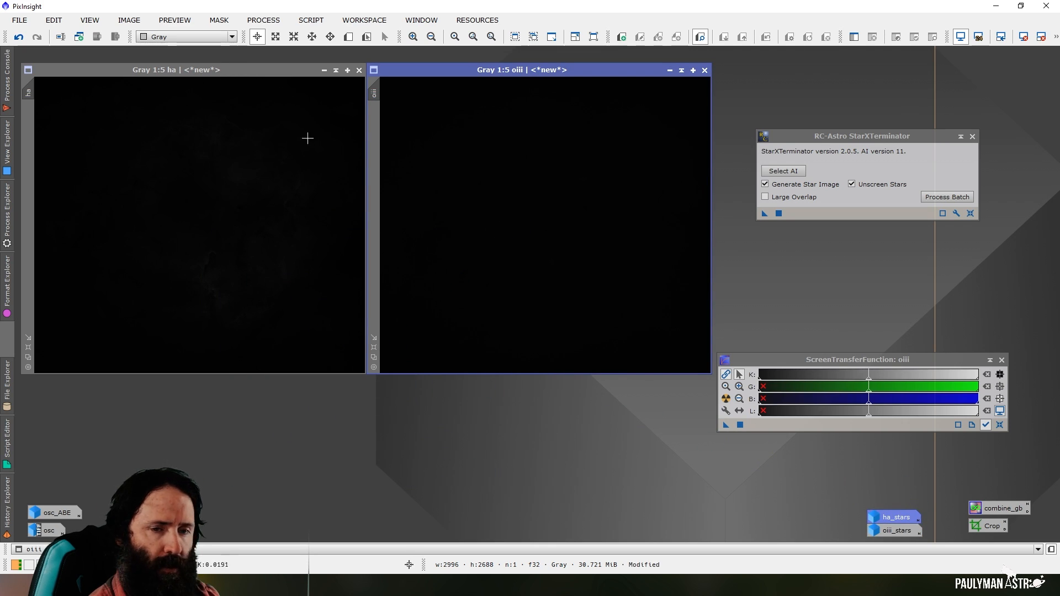
Apply an automatic screen stretch to the starless oiii and ha images
{"action": "left_click", "coordinate": [726, 400]}
{"action": "left_click", "coordinate": [227, 69]}
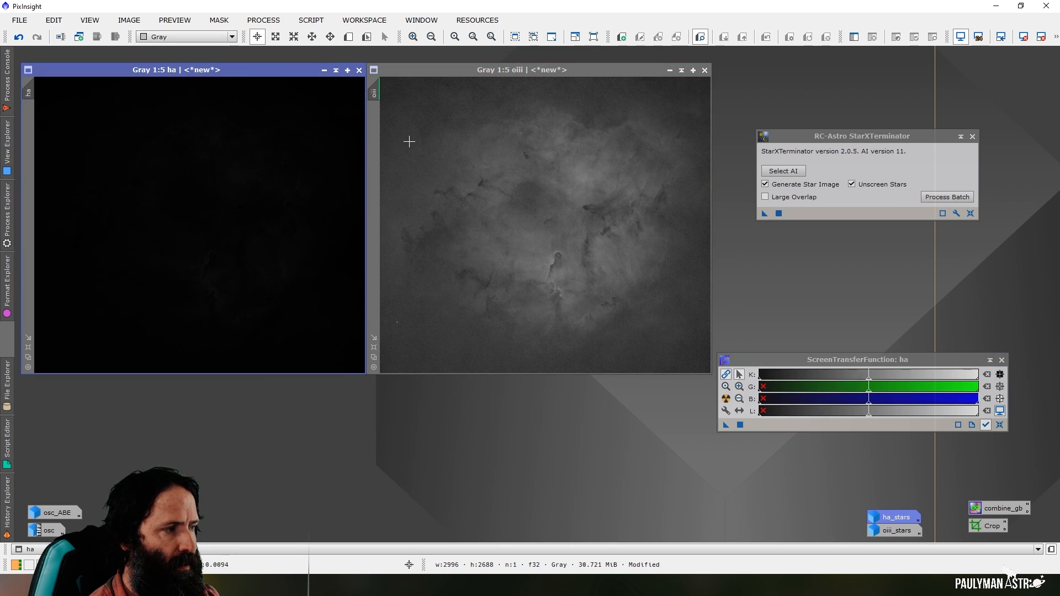
{"action": "left_click", "coordinate": [726, 399]}
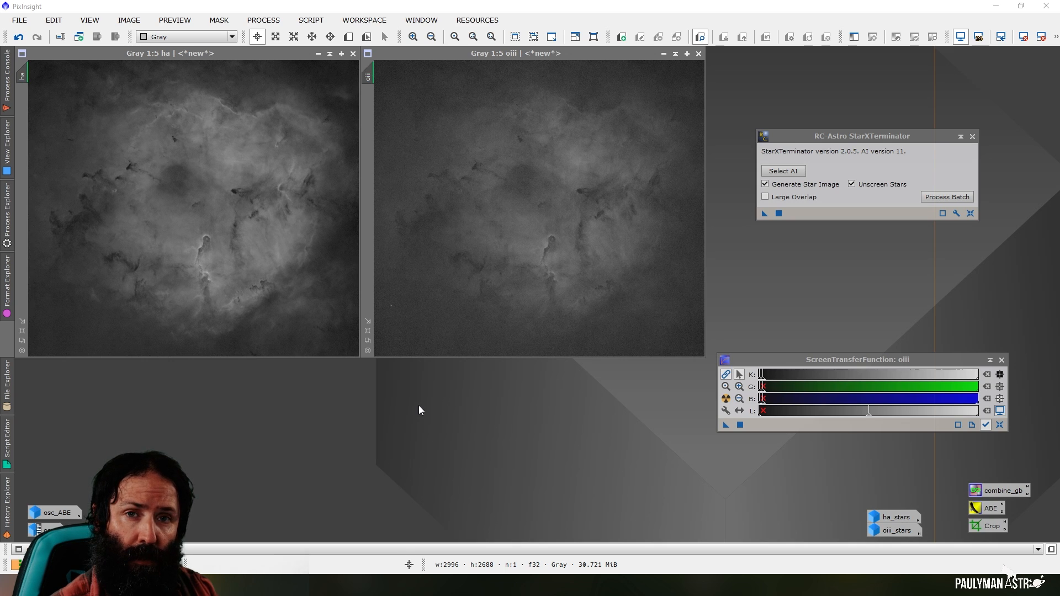
Open the GeneralisedHyperbolicStretch script, move its window clear of the ha image, and target ha with its screen transfer function removed
{"action": "left_click", "coordinate": [311, 21]}
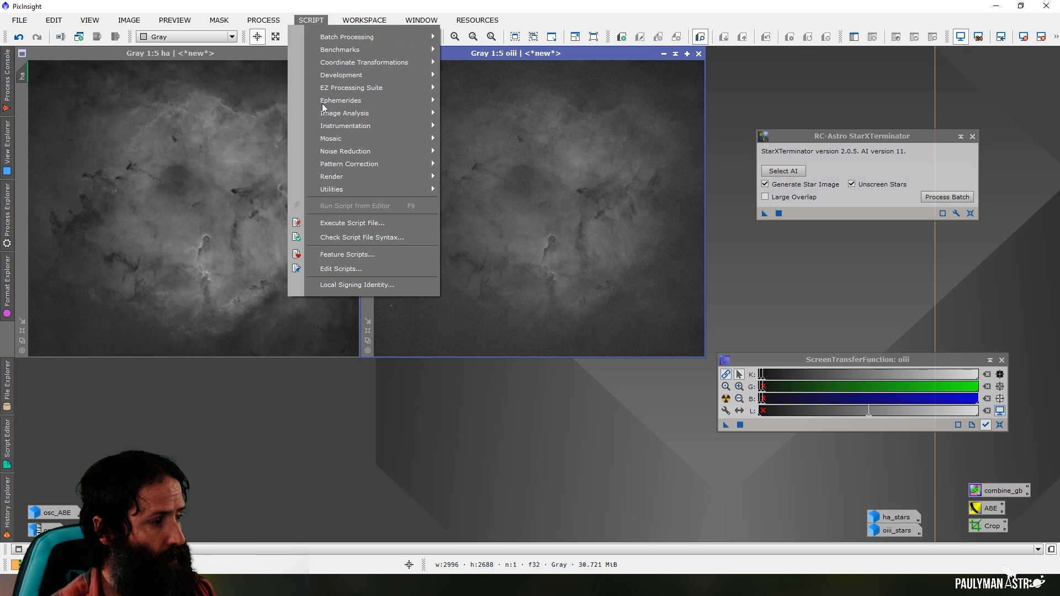
{"action": "mouse_move", "coordinate": [338, 191]}
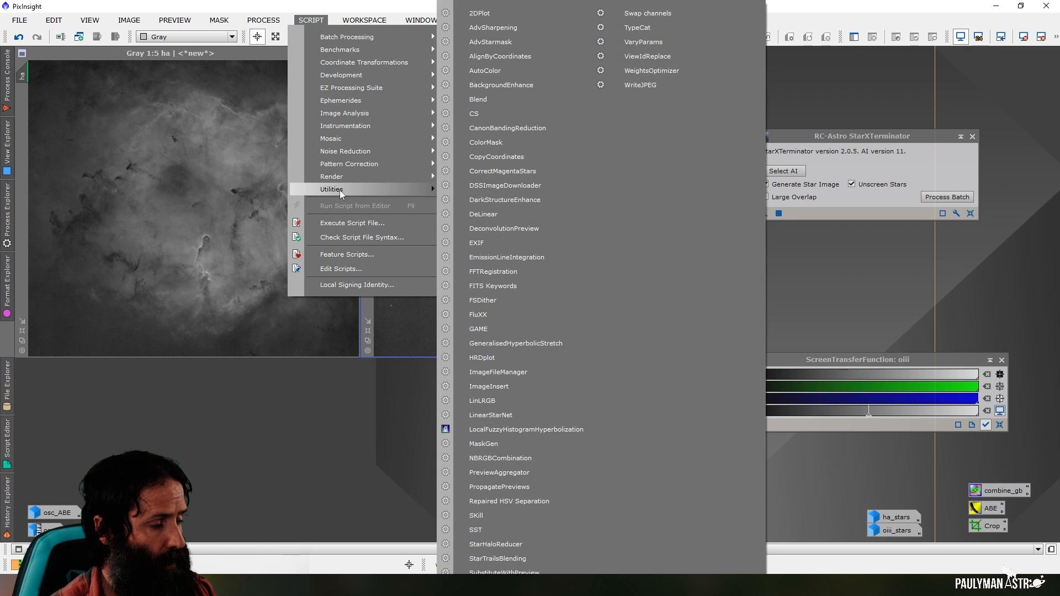
{"action": "left_click", "coordinate": [535, 343]}
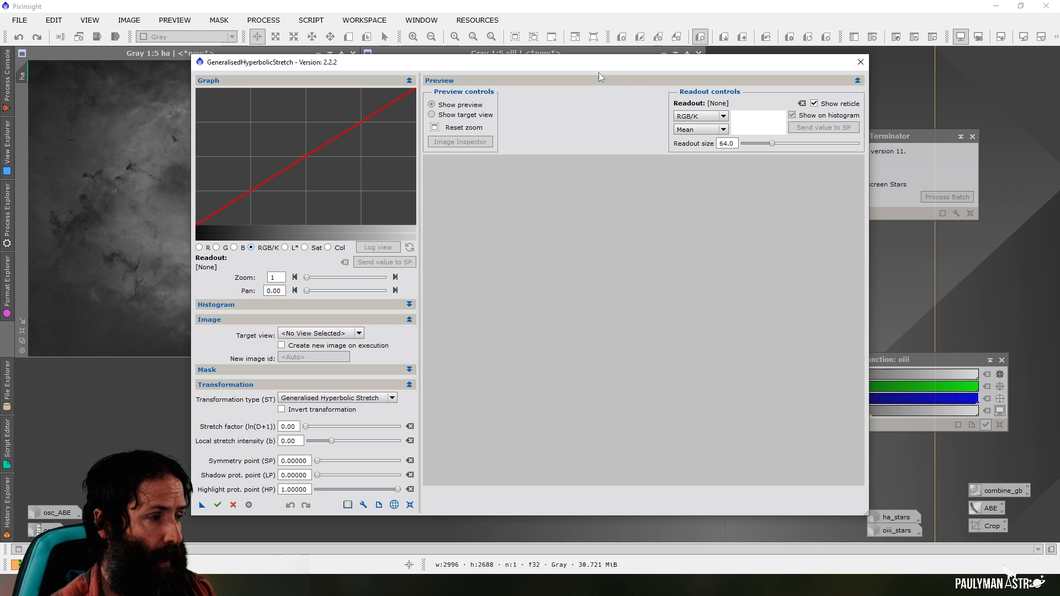
{"action": "left_click_drag", "start_coordinate": [593, 65], "coordinate": [771, 71]}
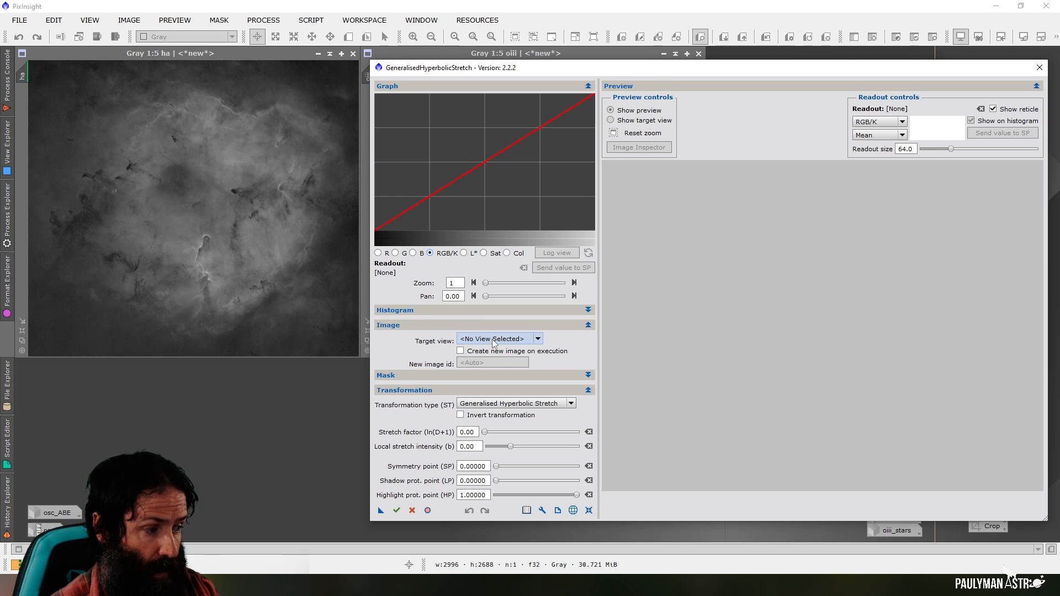
{"action": "left_click", "coordinate": [528, 339]}
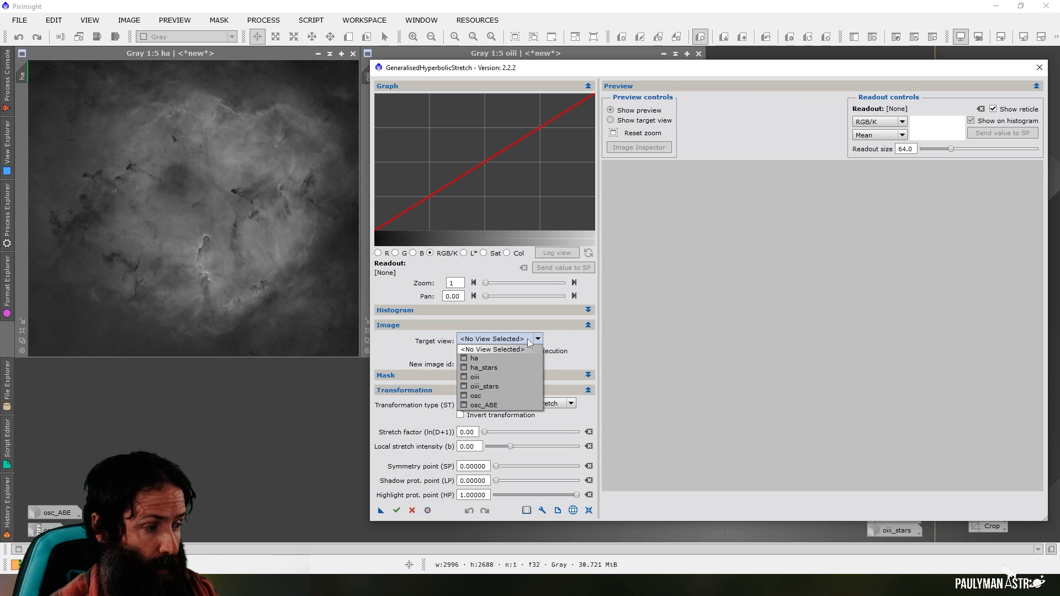
{"action": "left_click", "coordinate": [498, 360]}
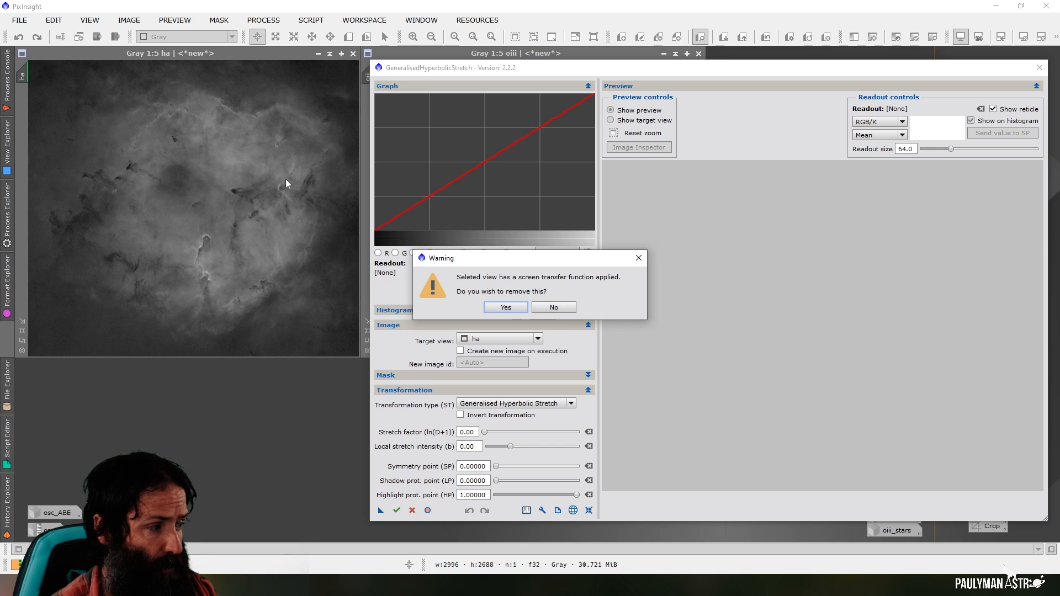
{"action": "left_click", "coordinate": [506, 308]}
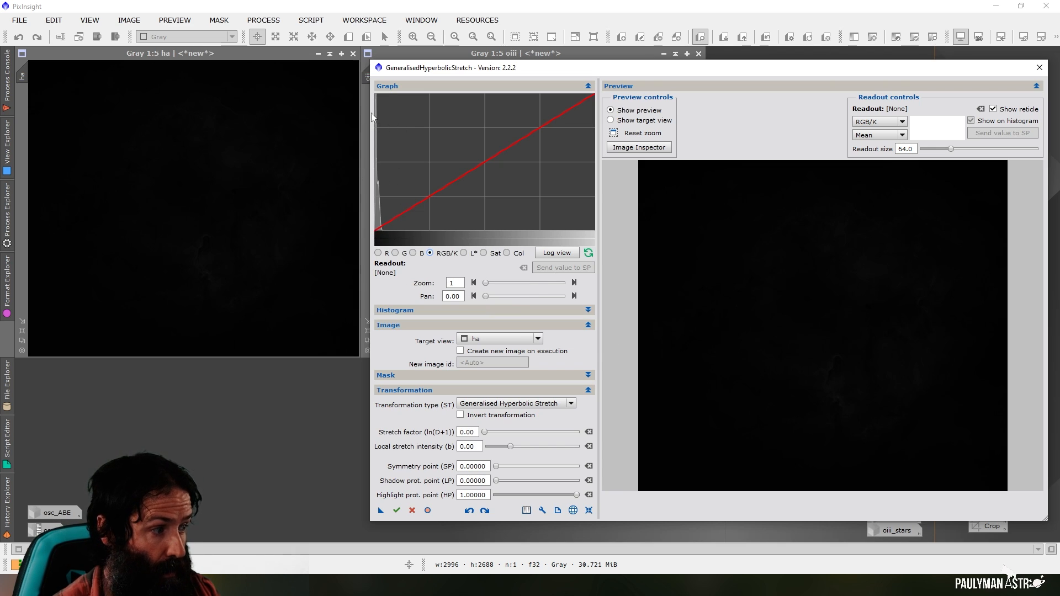
Magnify the ha histogram and set the symmetry point to 0.00820, just past the main peak
{"action": "left_click_drag", "start_coordinate": [487, 285], "coordinate": [495, 283]}
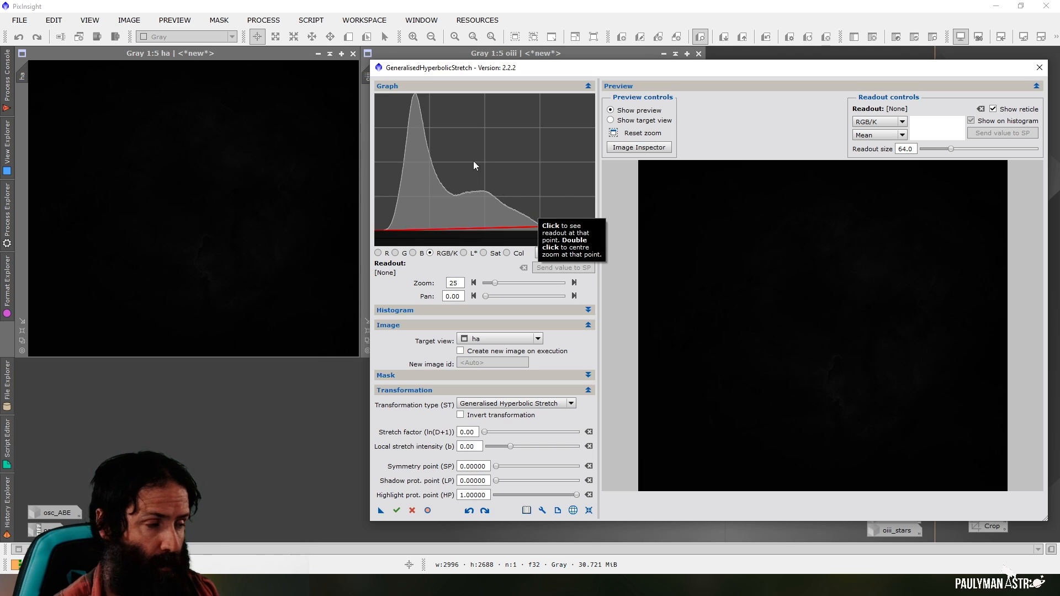
{"action": "left_click", "coordinate": [414, 95]}
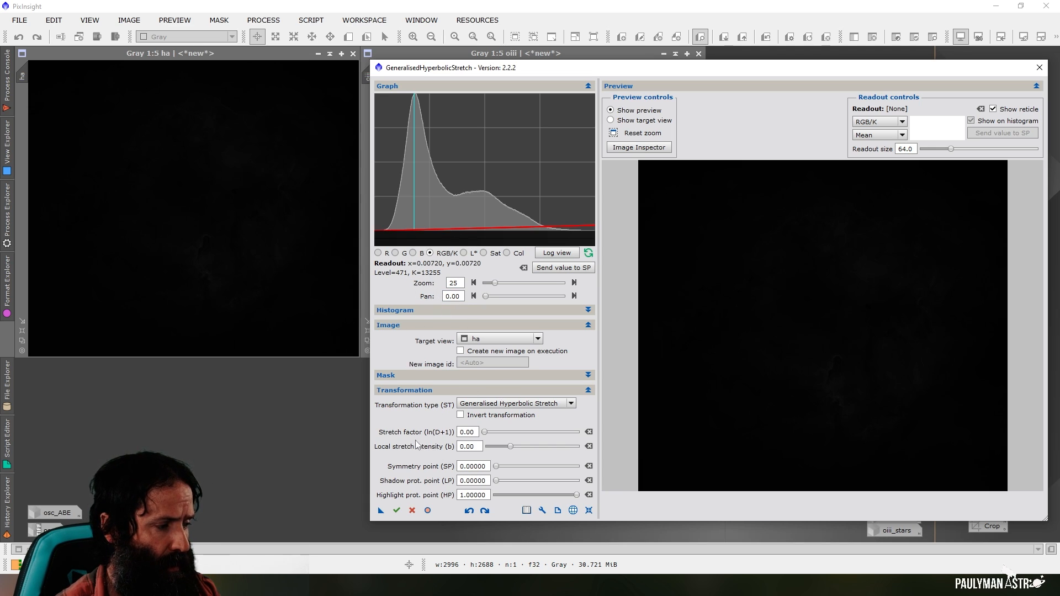
{"action": "left_click", "coordinate": [420, 99]}
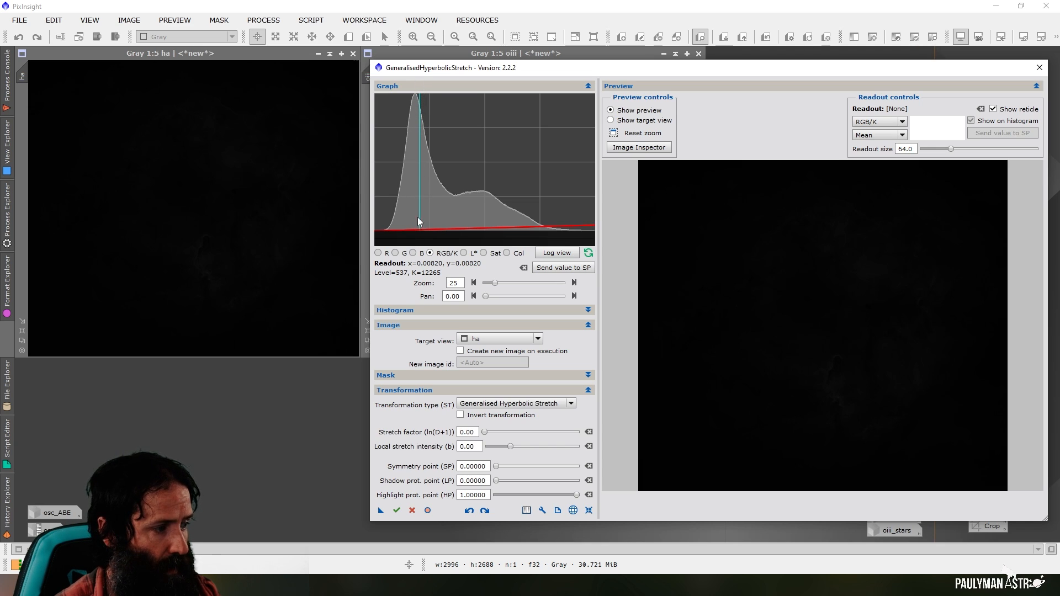
{"action": "left_click", "coordinate": [562, 268]}
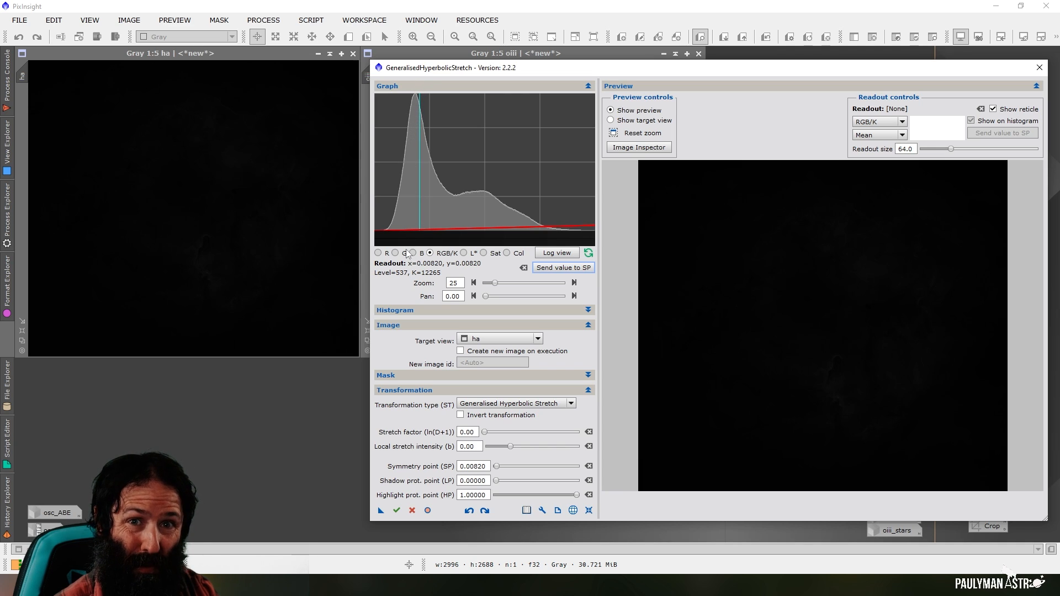
Set the local stretch intensity to 10 and the stretch factor to 2.00 while judging the preview of ha
{"action": "double_click", "coordinate": [458, 447]}
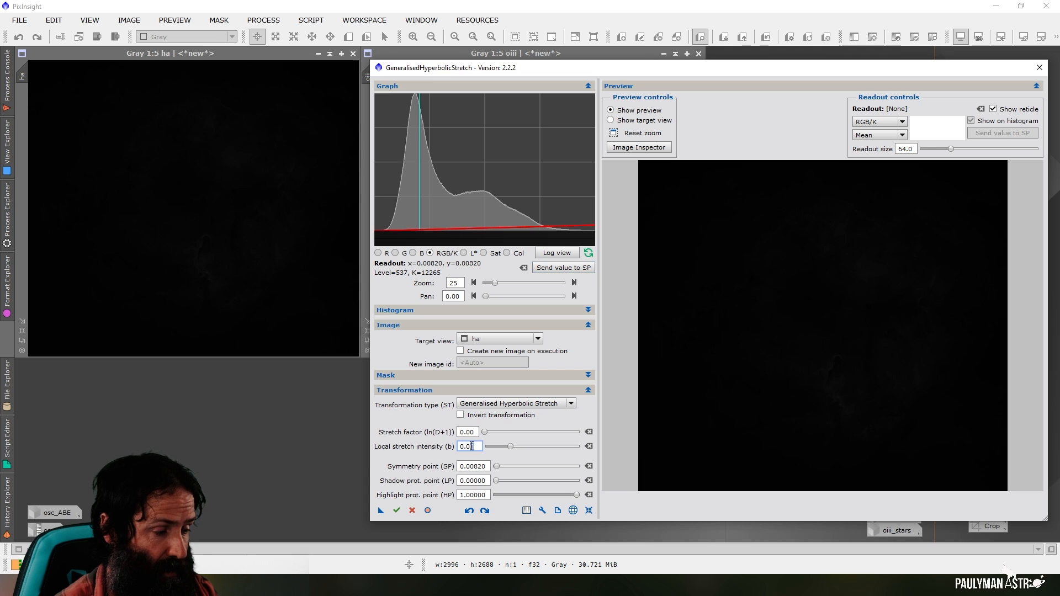
{"action": "type", "text": "10"}
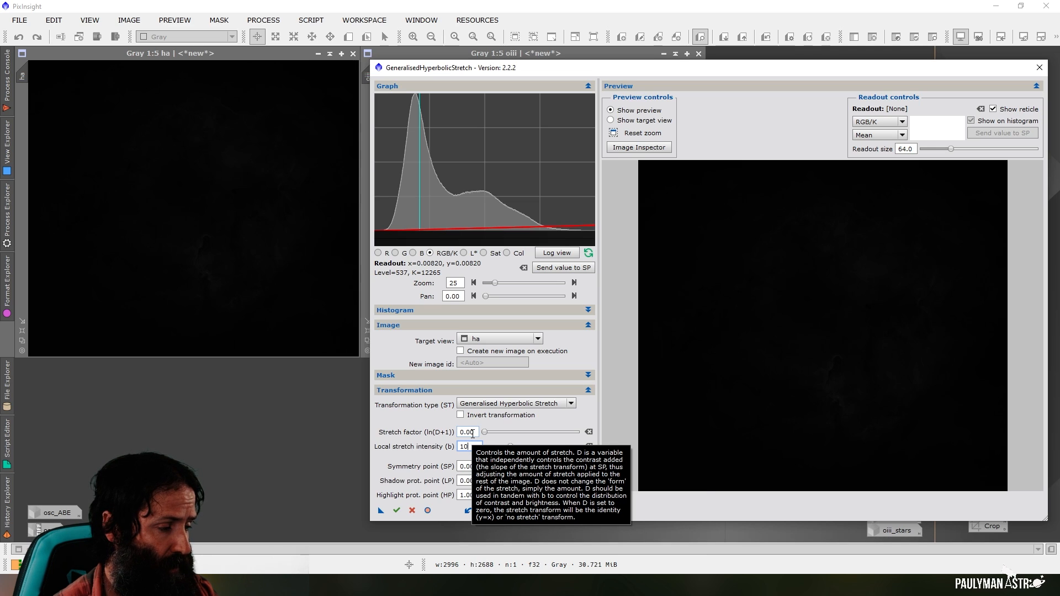
{"action": "left_click", "coordinate": [473, 432]}
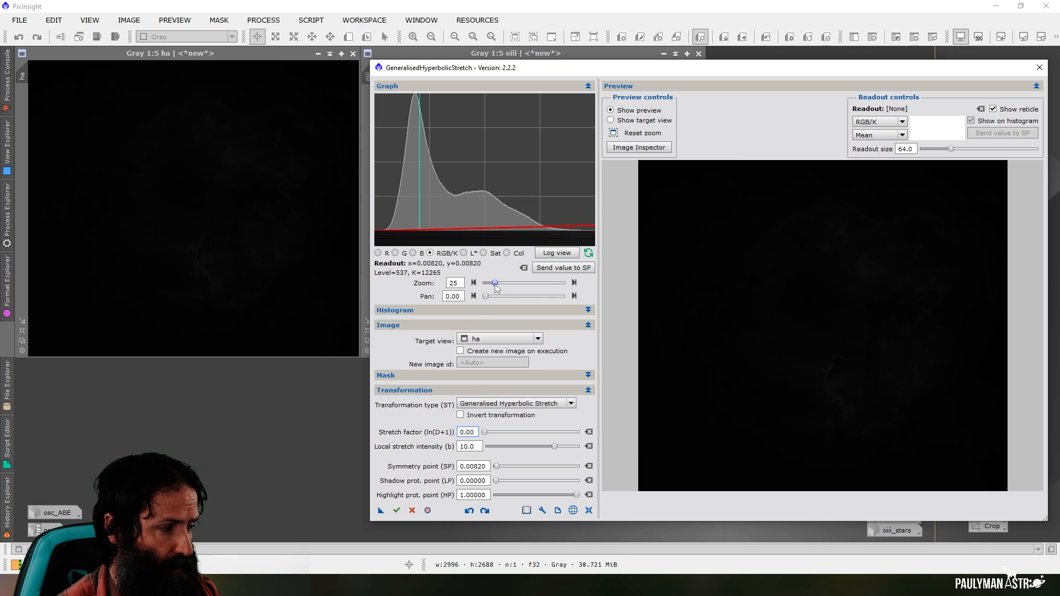
{"action": "left_click_drag", "start_coordinate": [494, 284], "coordinate": [484, 284]}
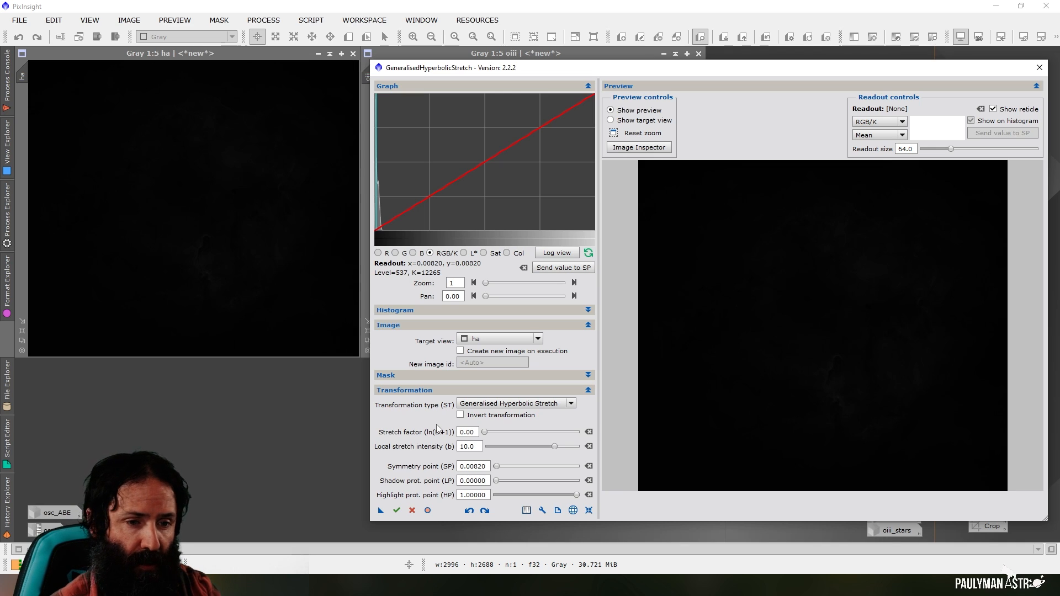
{"action": "left_click", "coordinate": [484, 433]}
{"action": "left_click_drag", "start_coordinate": [485, 433], "coordinate": [510, 437]}
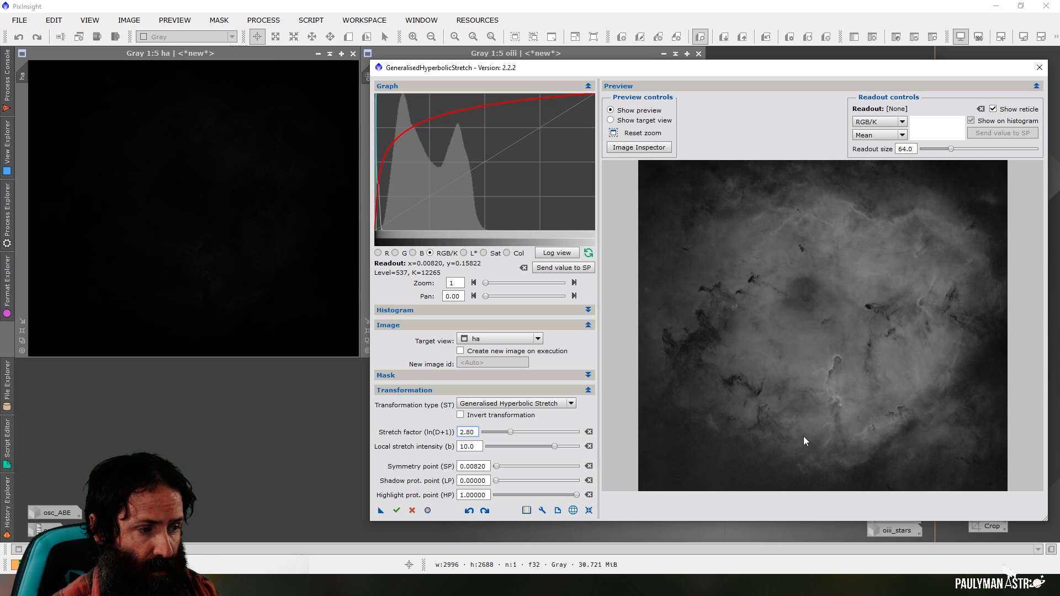
{"action": "left_click_drag", "start_coordinate": [510, 432], "coordinate": [505, 431]}
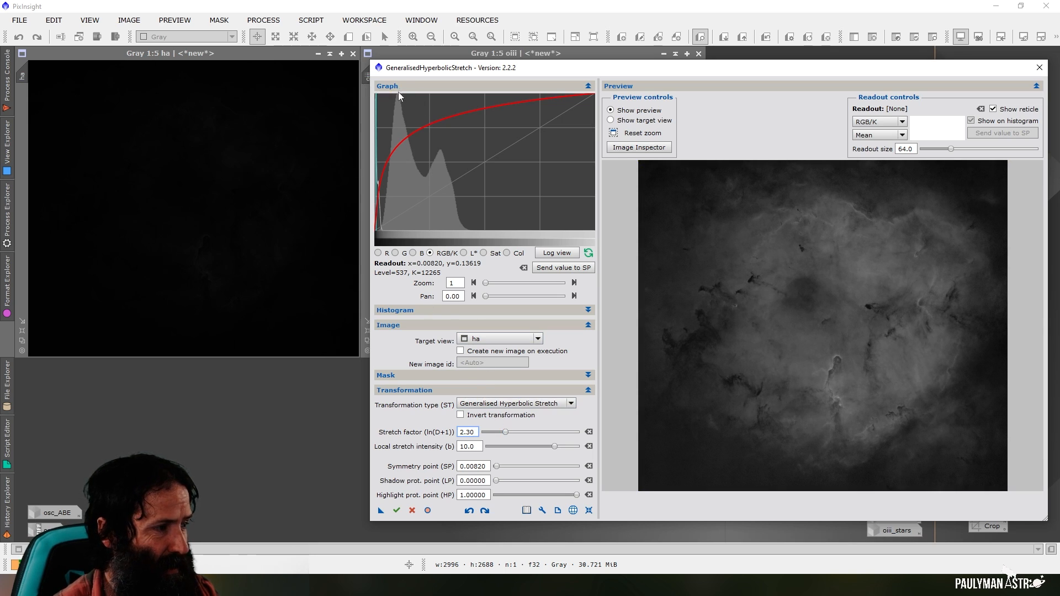
{"action": "left_click", "coordinate": [506, 432]}
{"action": "left_click_drag", "start_coordinate": [507, 433], "coordinate": [503, 433]}
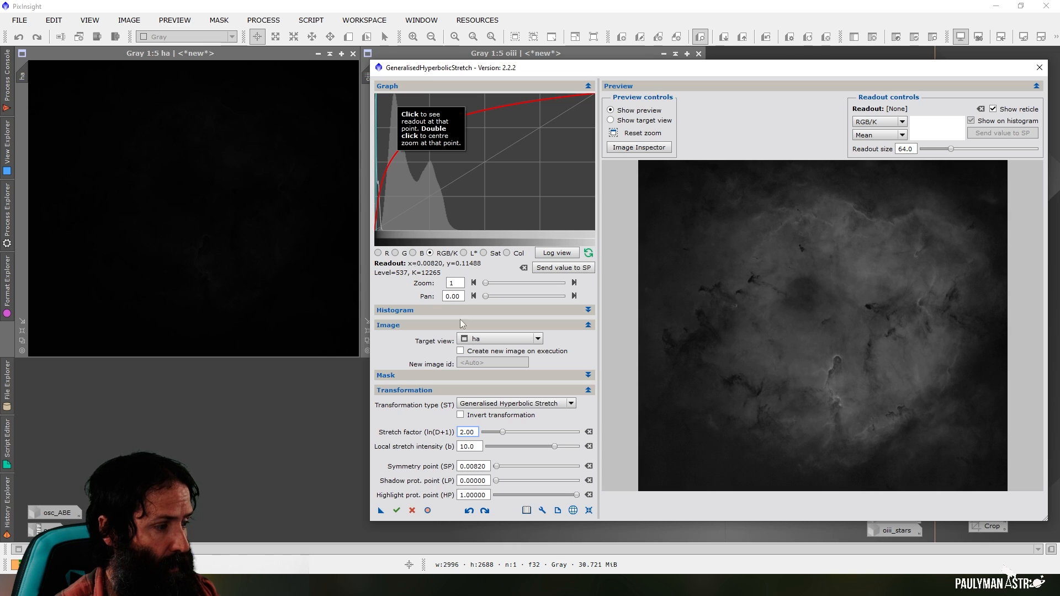
Check the stretched histogram's peak, apply the stretch to the ha image, and reset the stretch parameters
{"action": "left_click", "coordinate": [394, 97]}
{"action": "left_click", "coordinate": [396, 95]}
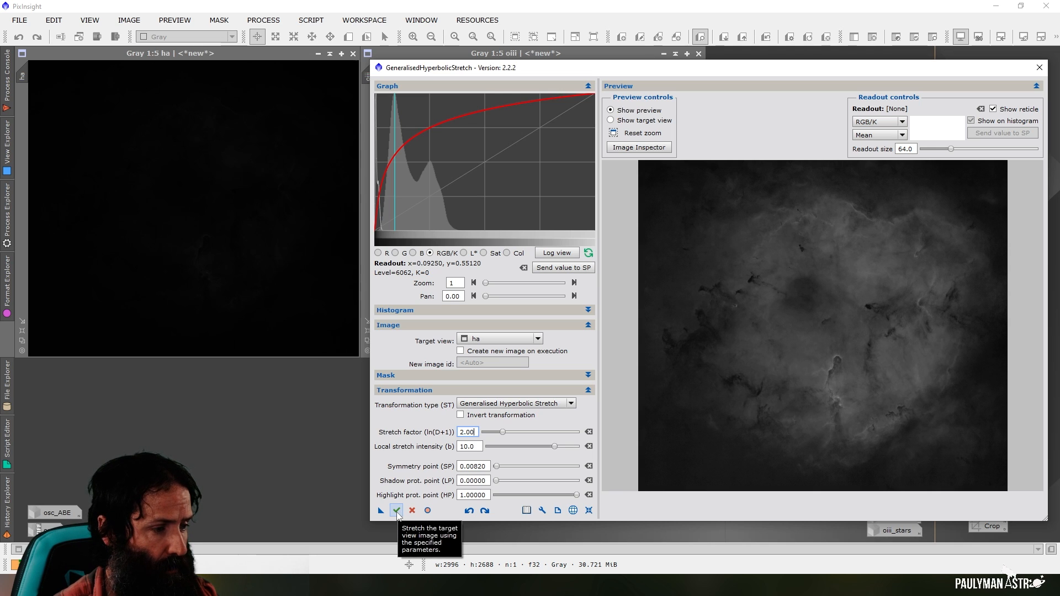
{"action": "left_click", "coordinate": [396, 511]}
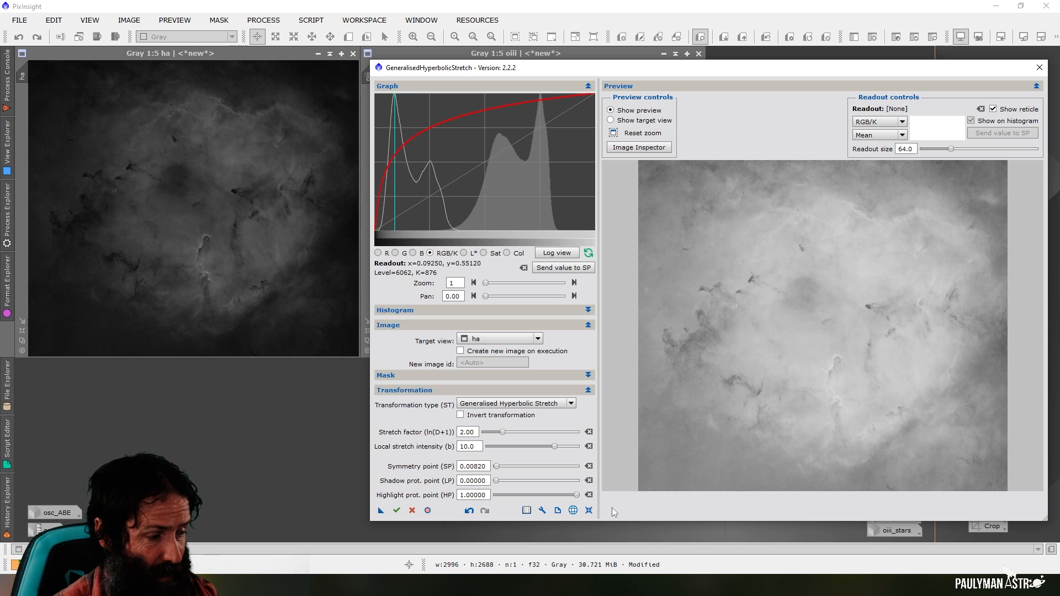
{"action": "left_click", "coordinate": [588, 514]}
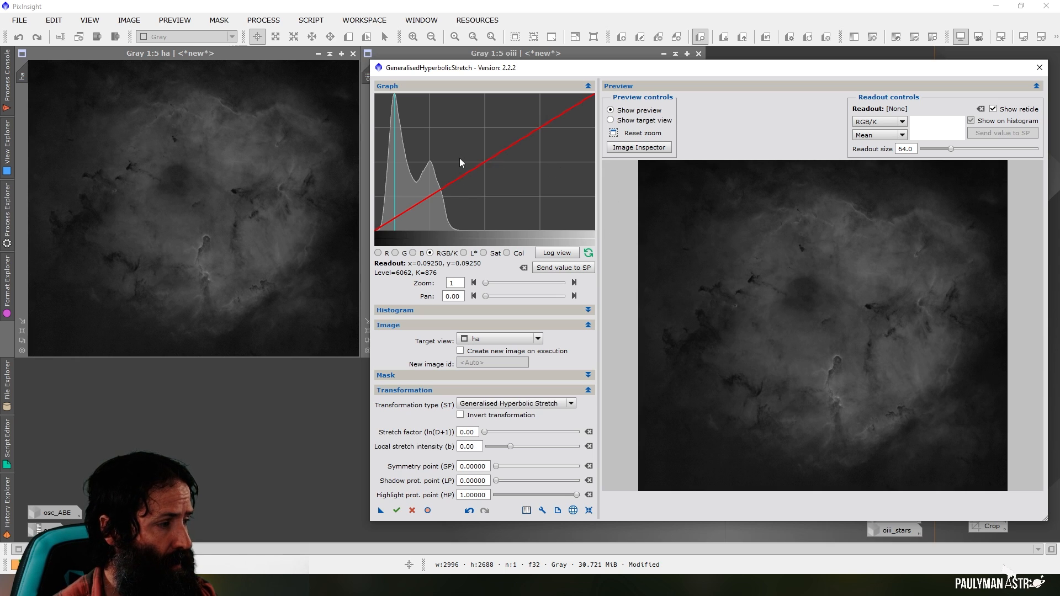
Set the symmetry point to 0.26750 at the histogram's second peak and the local stretch intensity to 5
{"action": "left_click", "coordinate": [434, 169]}
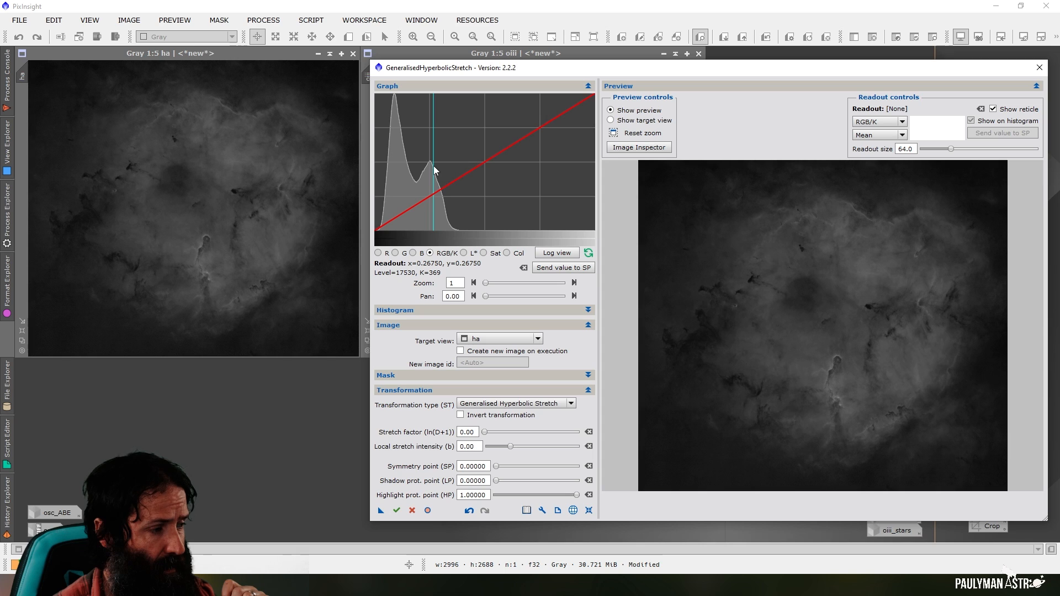
{"action": "left_click", "coordinate": [559, 269]}
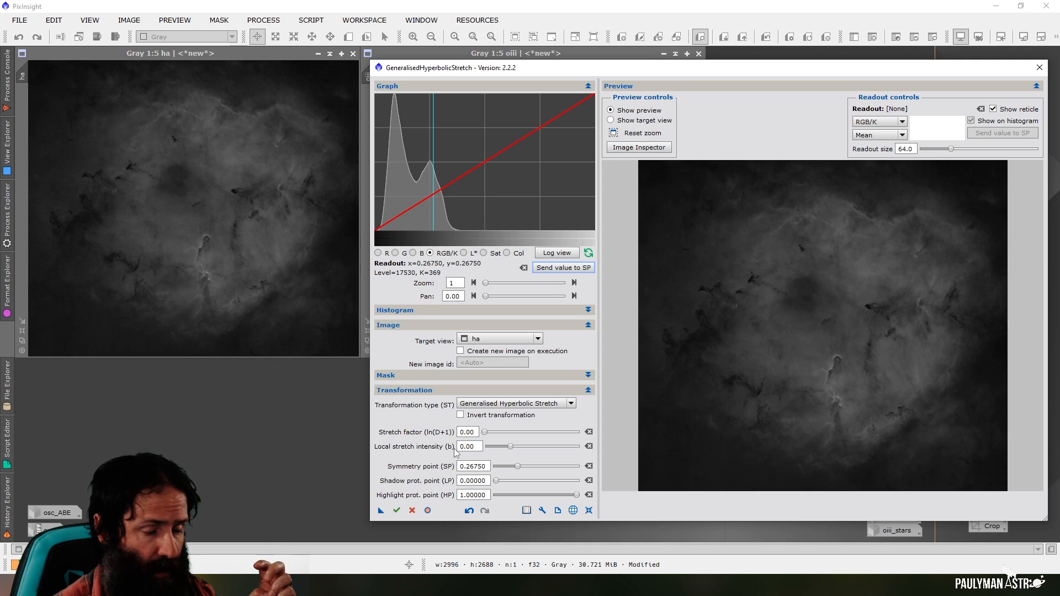
{"action": "mouse_move", "coordinate": [453, 450]}
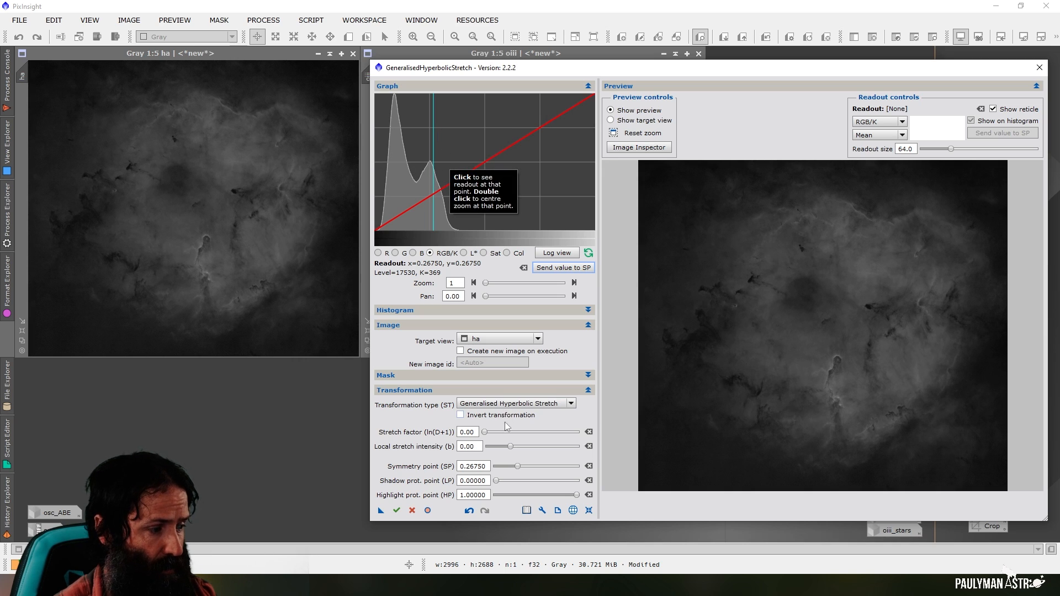
{"action": "double_click", "coordinate": [468, 447]}
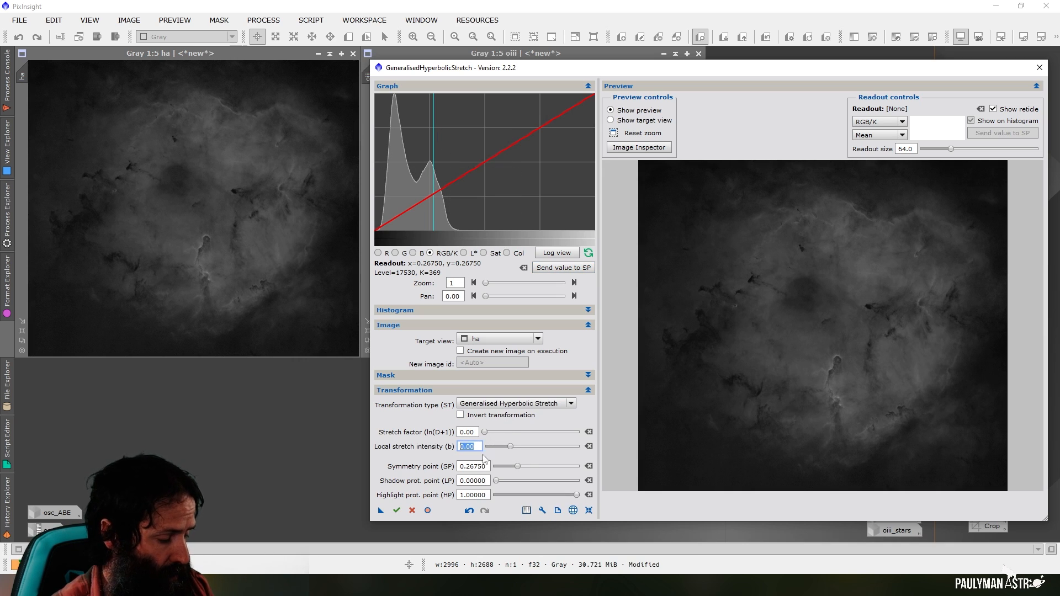
{"action": "type", "text": "5"}
{"action": "key", "text": "Return"}
Stretch the ha image again with a stretch factor of 1.20 and reset the stretch parameters
{"action": "left_click", "coordinate": [476, 434]}
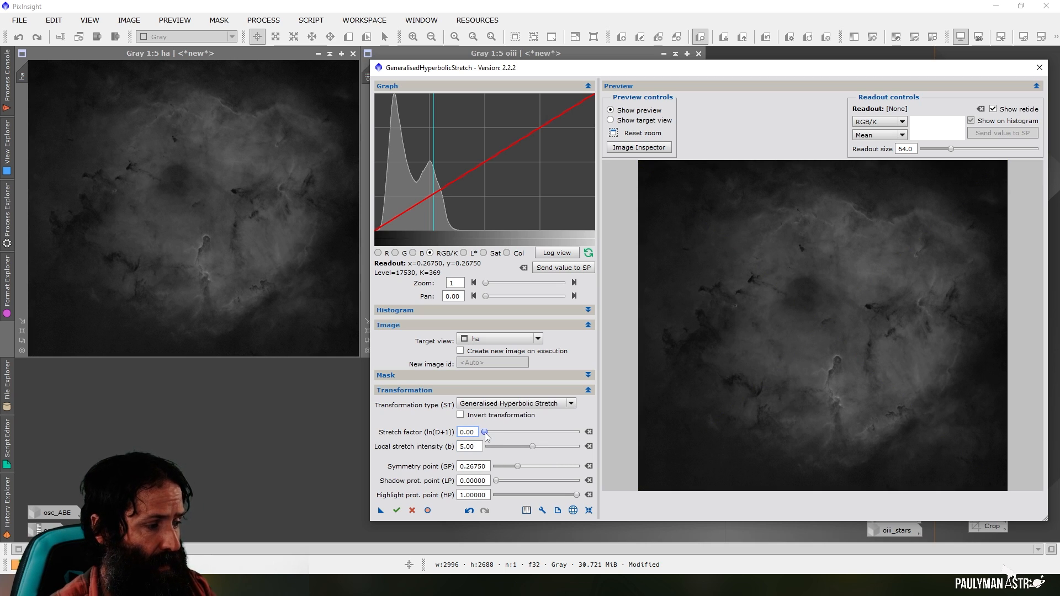
{"action": "left_click", "coordinate": [485, 433]}
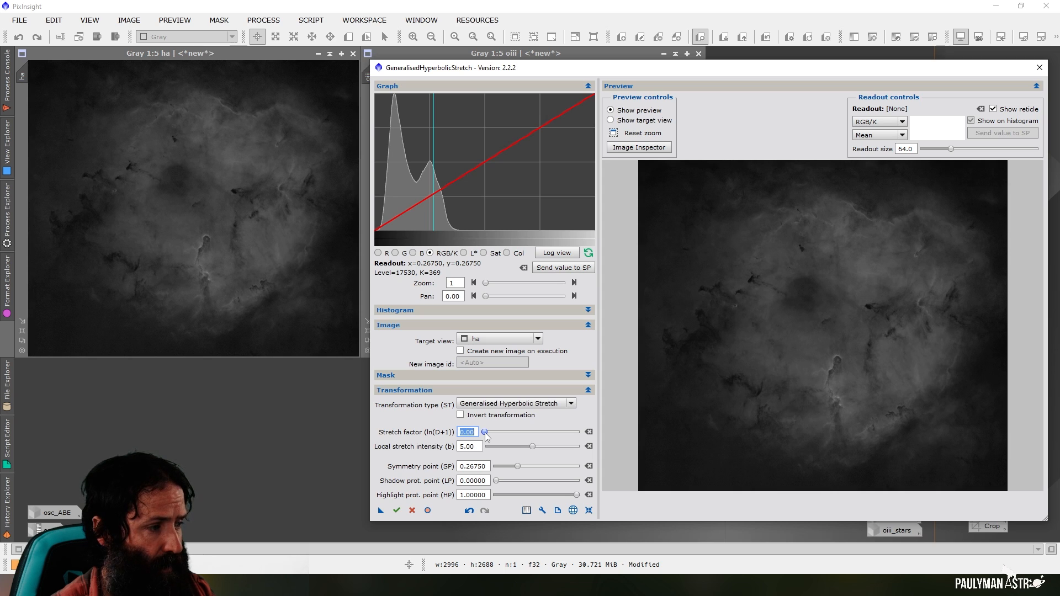
{"action": "left_click_drag", "start_coordinate": [486, 434], "coordinate": [497, 440]}
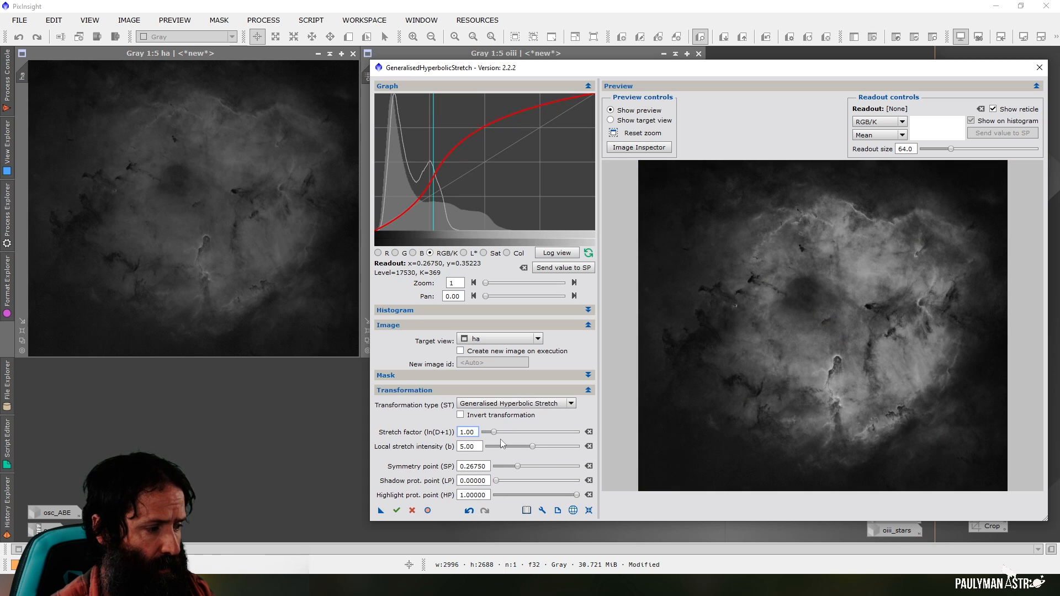
{"action": "mouse_move", "coordinate": [495, 432]}
{"action": "left_mouse_down"}
{"action": "mouse_move", "coordinate": [485, 436]}
{"action": "mouse_move", "coordinate": [496, 438]}
{"action": "left_mouse_up"}
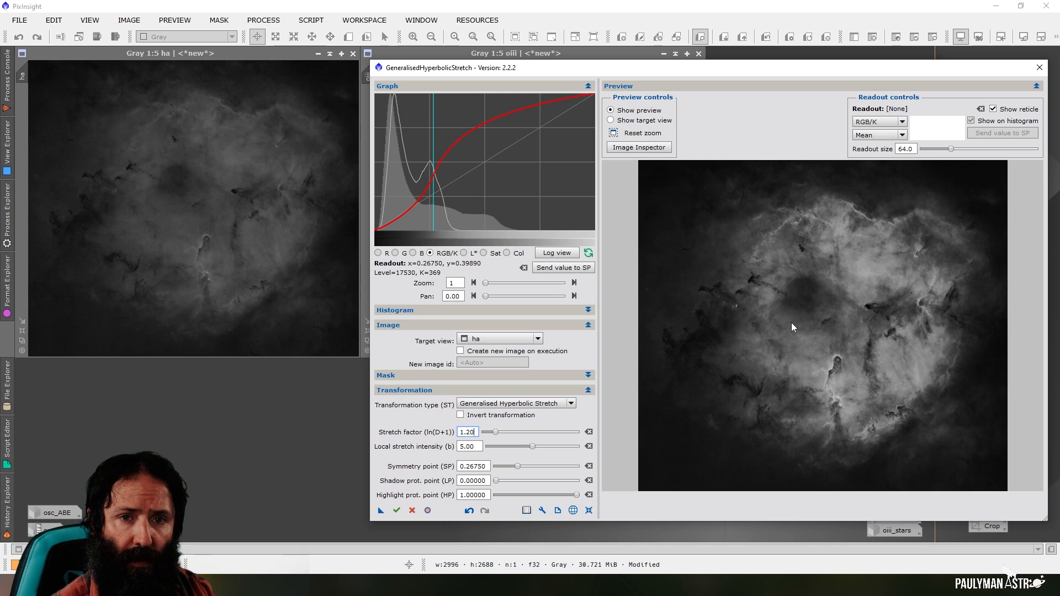
{"action": "left_click", "coordinate": [396, 510]}
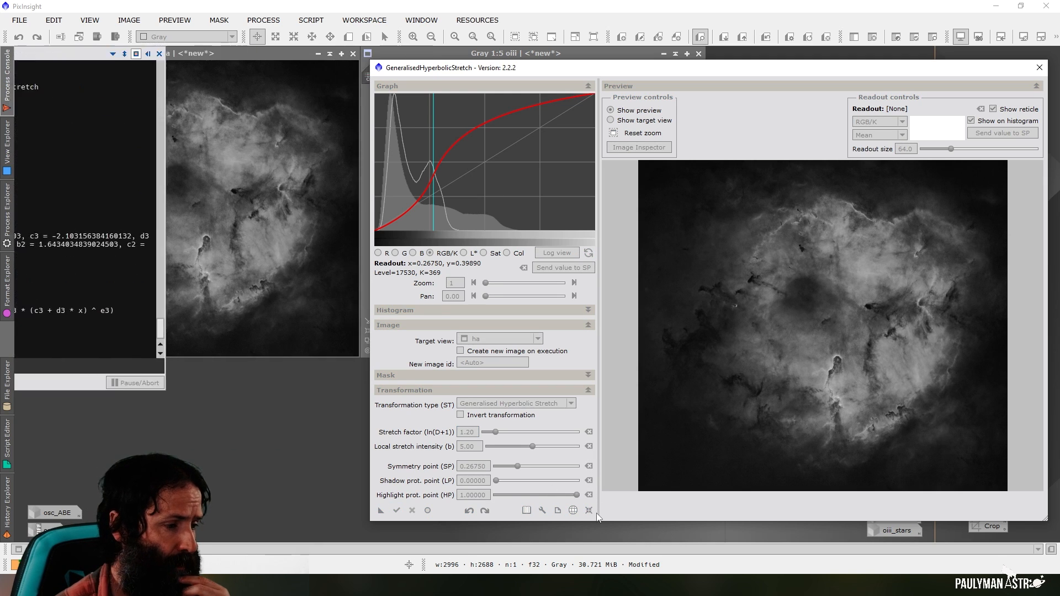
{"action": "left_click", "coordinate": [589, 514]}
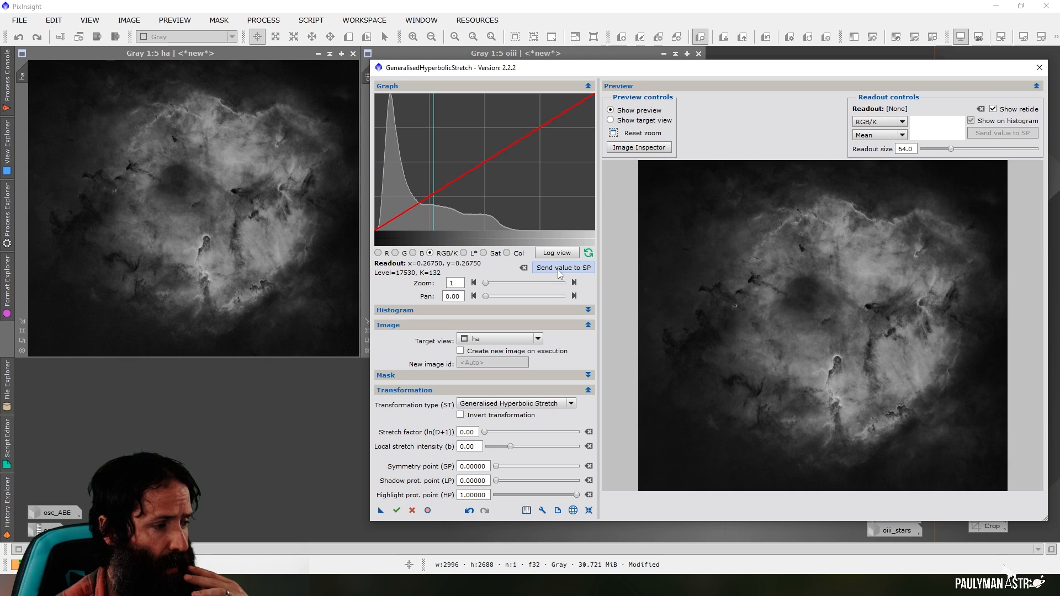
Switch the histogram to the logarithmic view and set the symmetry point to 0.56750, where the bright end starts falling off
{"action": "left_click", "coordinate": [555, 254]}
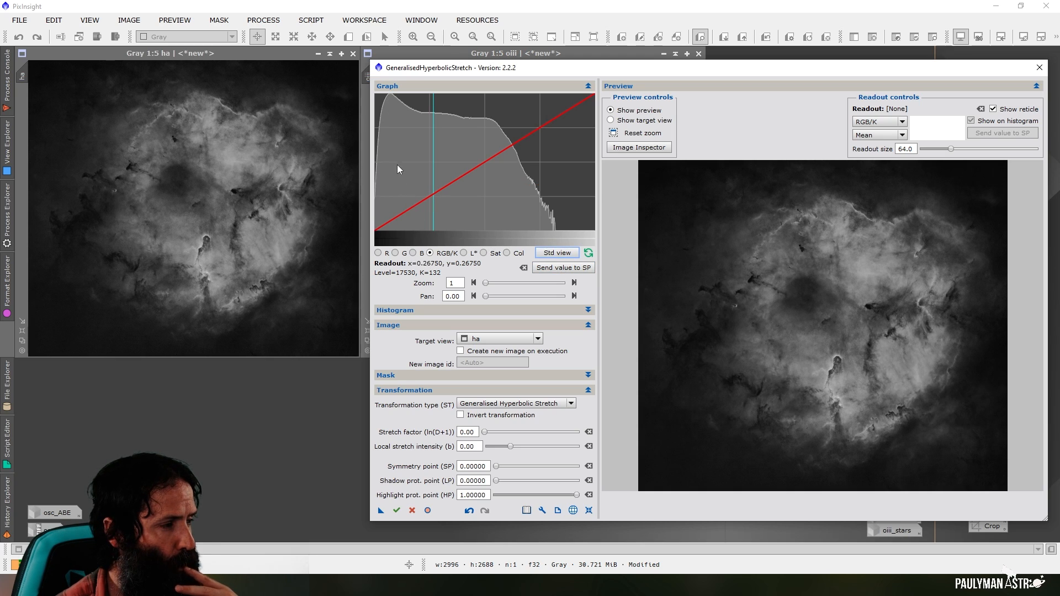
{"action": "left_click", "coordinate": [500, 130]}
{"action": "left_click", "coordinate": [575, 269]}
Try a local stretch intensity of 3, settle on 2, and set the stretch factor to 1.50
{"action": "double_click", "coordinate": [468, 446]}
{"action": "triple_click", "coordinate": [468, 447]}
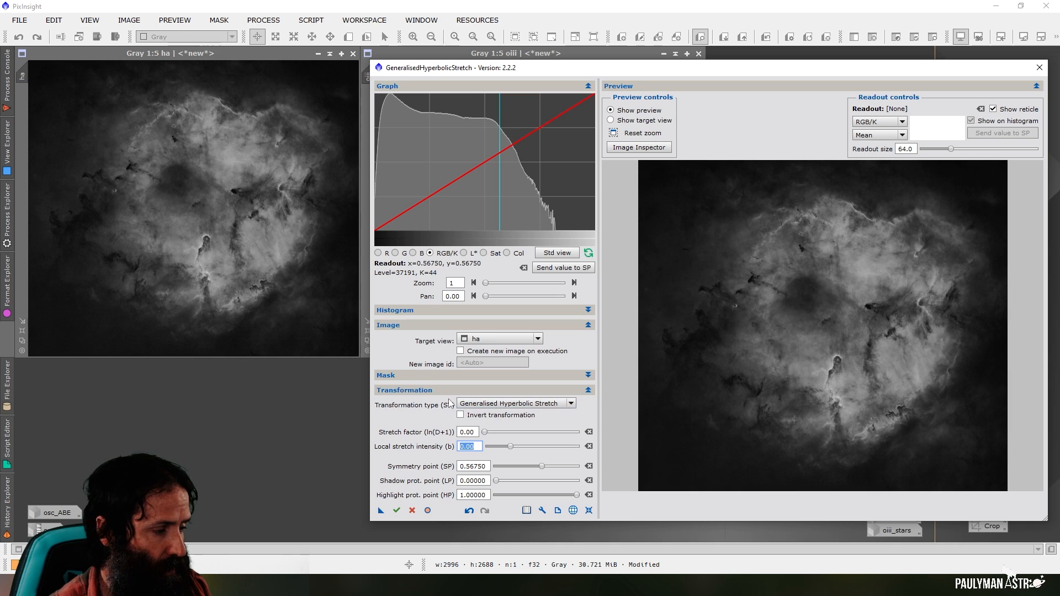
{"action": "type", "text": "3"}
{"action": "left_click", "coordinate": [475, 431]}
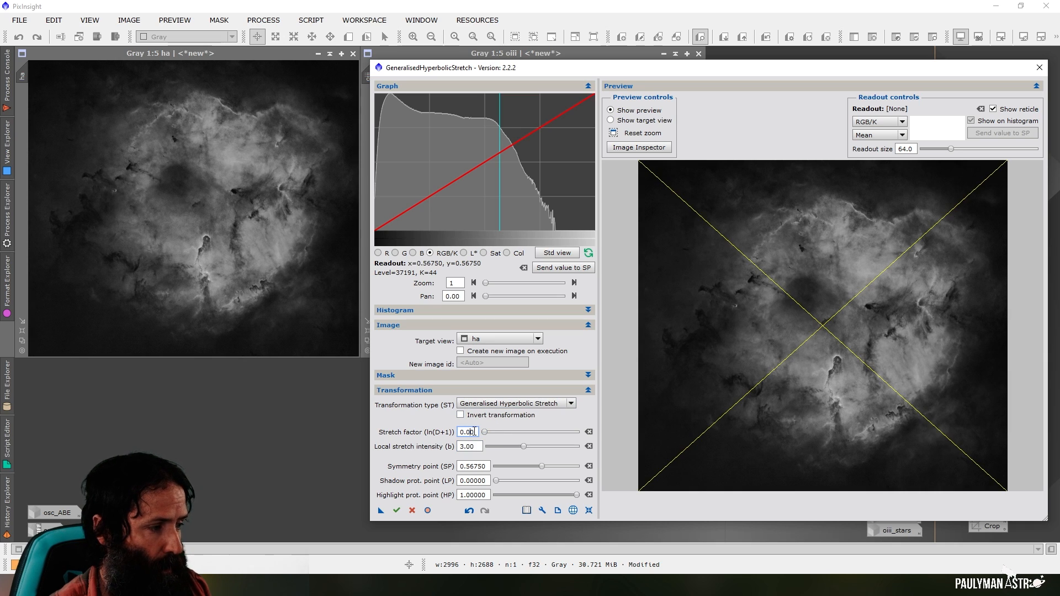
{"action": "left_click_drag", "start_coordinate": [473, 447], "coordinate": [502, 442]}
{"action": "type", "text": "2"}
{"action": "left_click", "coordinate": [472, 433]}
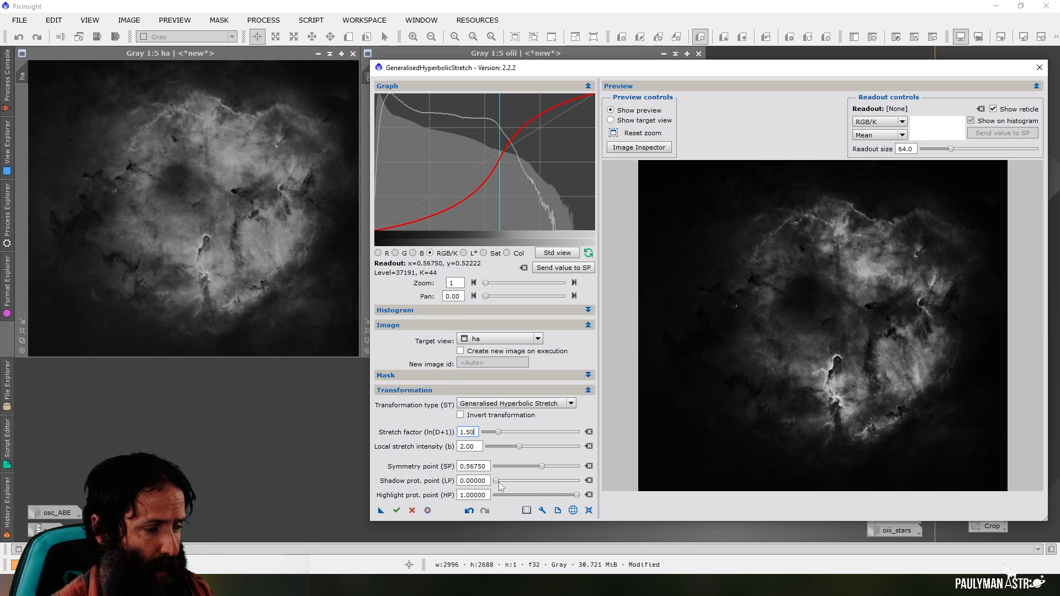
Set shadow protection to 0.49315 and highlight protection to 0.64384, apply the stretch to ha and reset the stretch parameters
{"action": "mouse_move", "coordinate": [496, 482]}
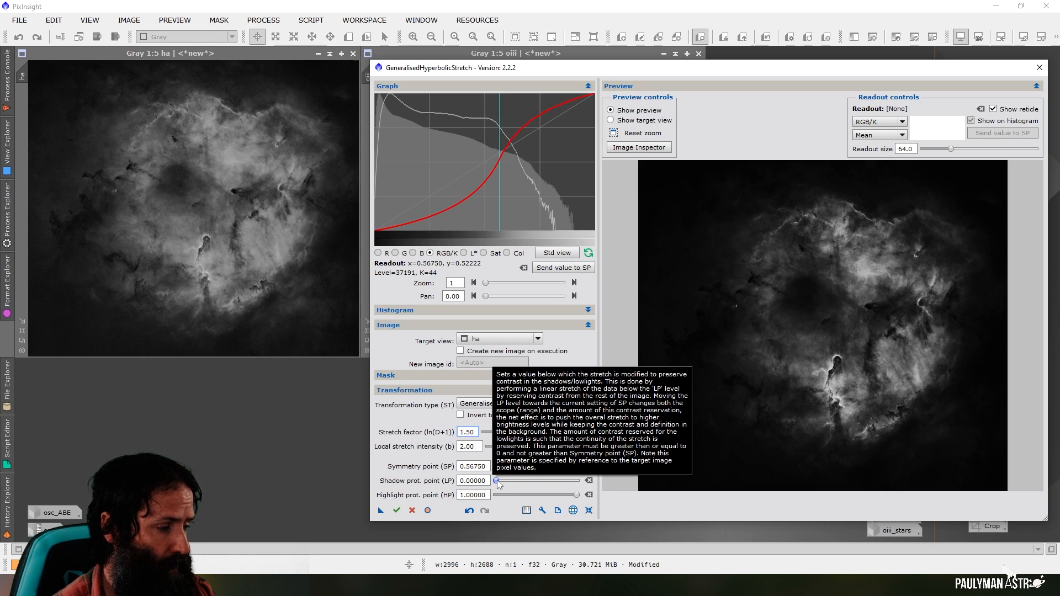
{"action": "left_click", "coordinate": [497, 480]}
{"action": "left_click_drag", "start_coordinate": [496, 482], "coordinate": [539, 492]}
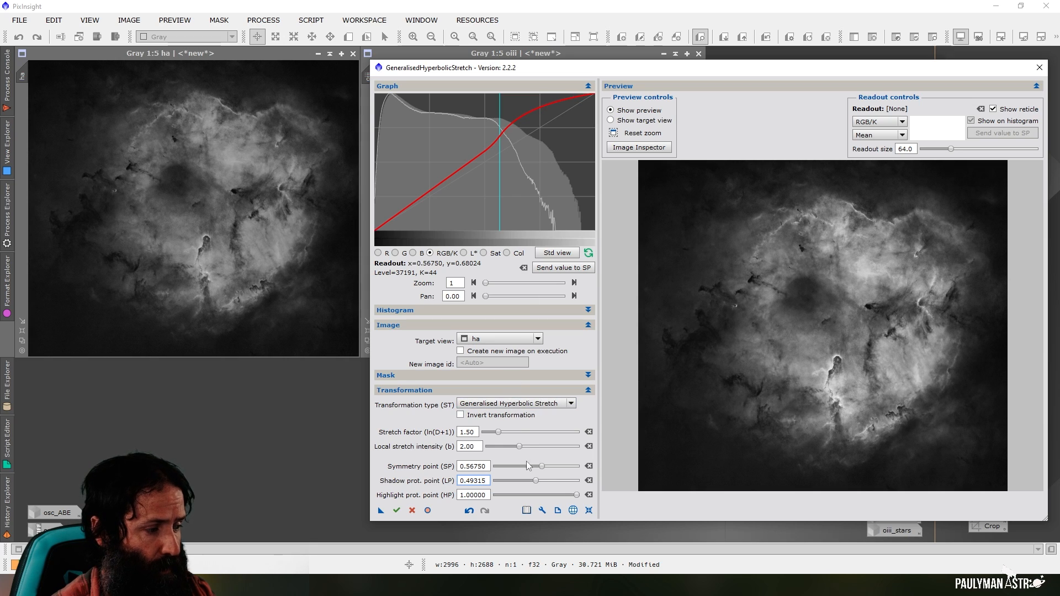
{"action": "left_click_drag", "start_coordinate": [576, 499], "coordinate": [549, 500]}
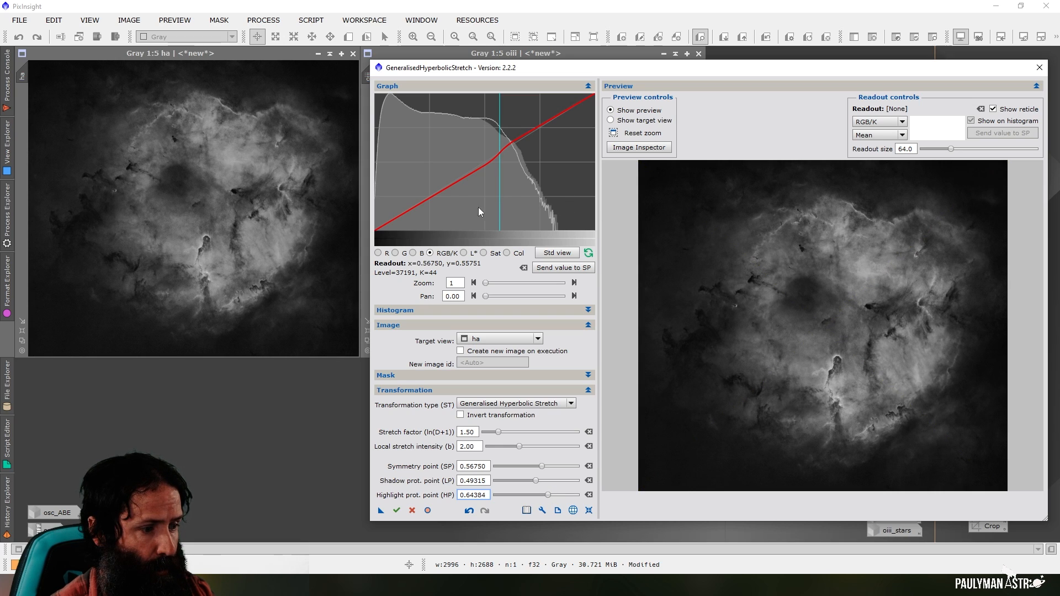
{"action": "left_click", "coordinate": [589, 511]}
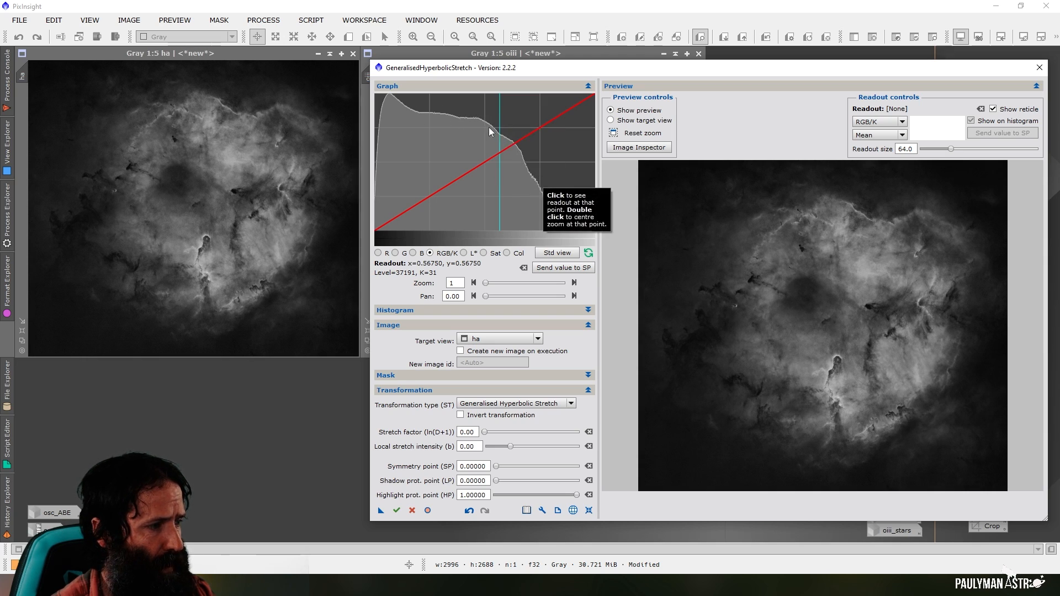
Stretch ha again with symmetry point 0.56750, local stretch intensity 3, stretch factor 0.90 and shadow protection 0.36986, and reset the parameters
{"action": "left_click", "coordinate": [560, 267]}
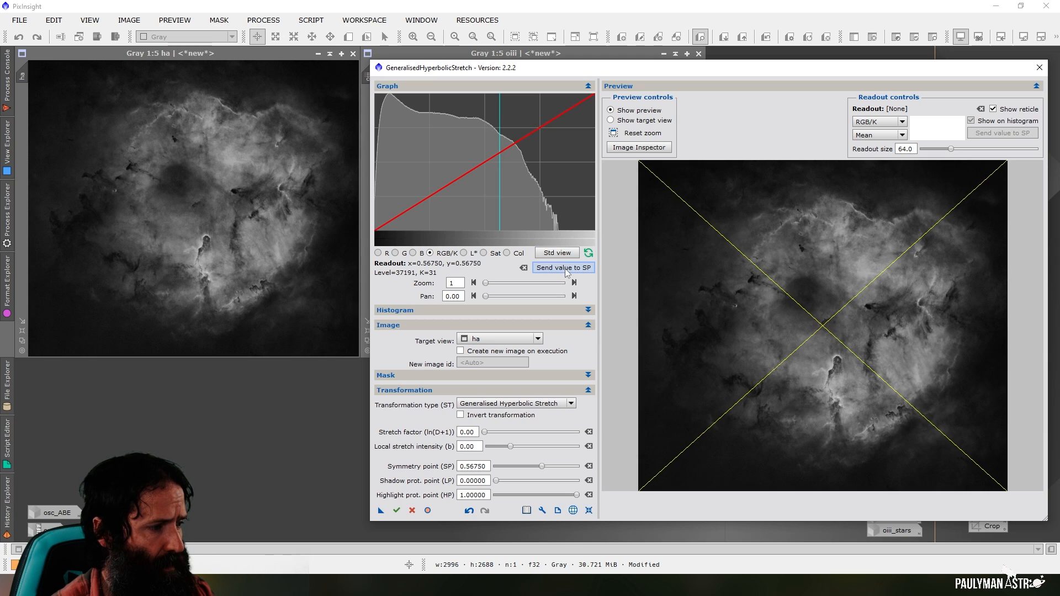
{"action": "mouse_move", "coordinate": [478, 446]}
{"action": "left_mouse_down"}
{"action": "mouse_move", "coordinate": [457, 445]}
{"action": "mouse_move", "coordinate": [494, 440]}
{"action": "left_mouse_up"}
{"action": "type", "text": "3"}
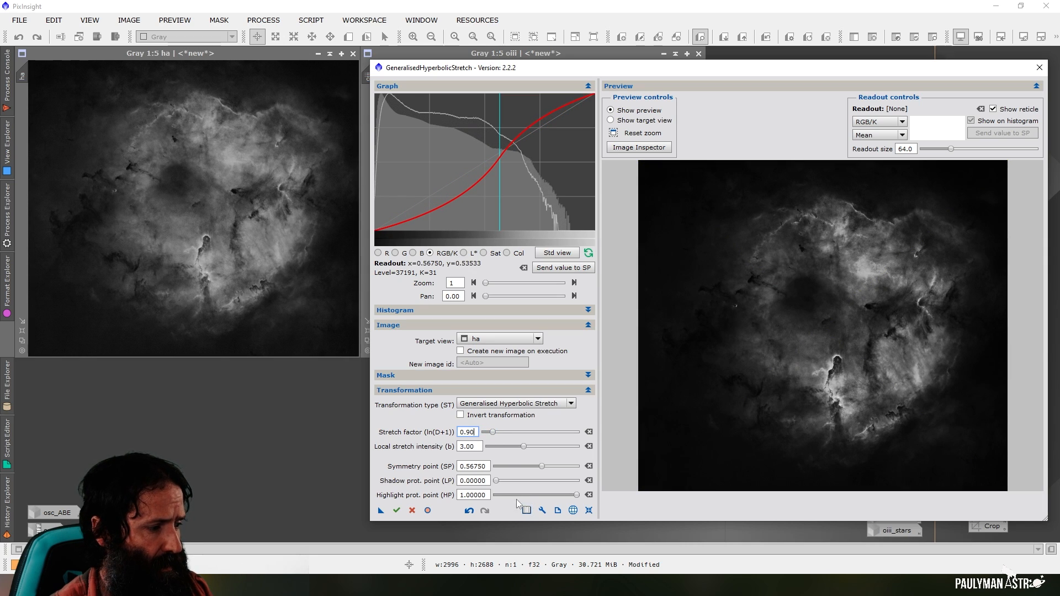
{"action": "left_click_drag", "start_coordinate": [495, 480], "coordinate": [529, 491]}
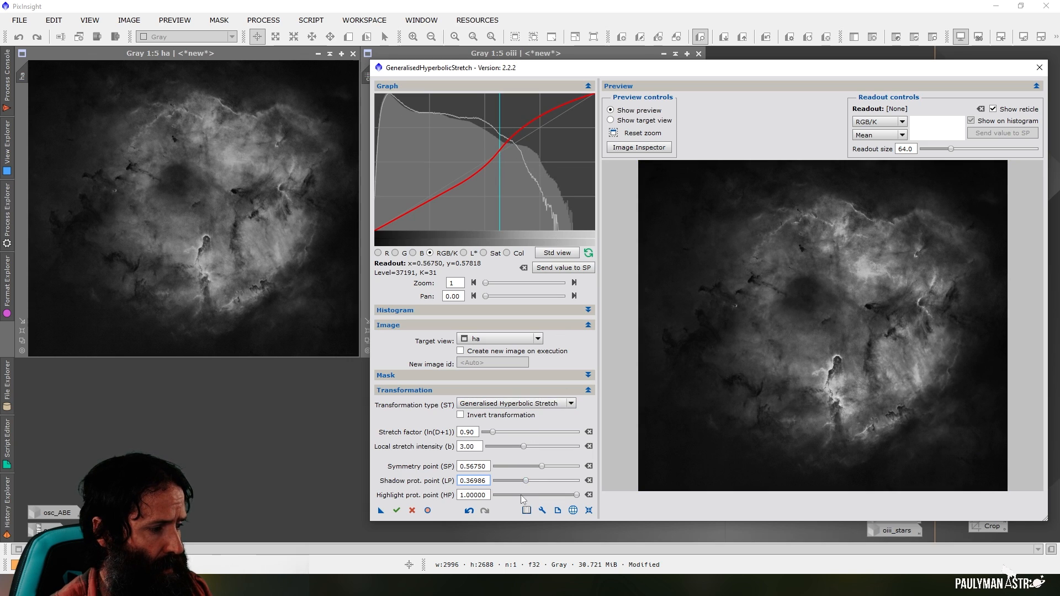
{"action": "left_click", "coordinate": [589, 510]}
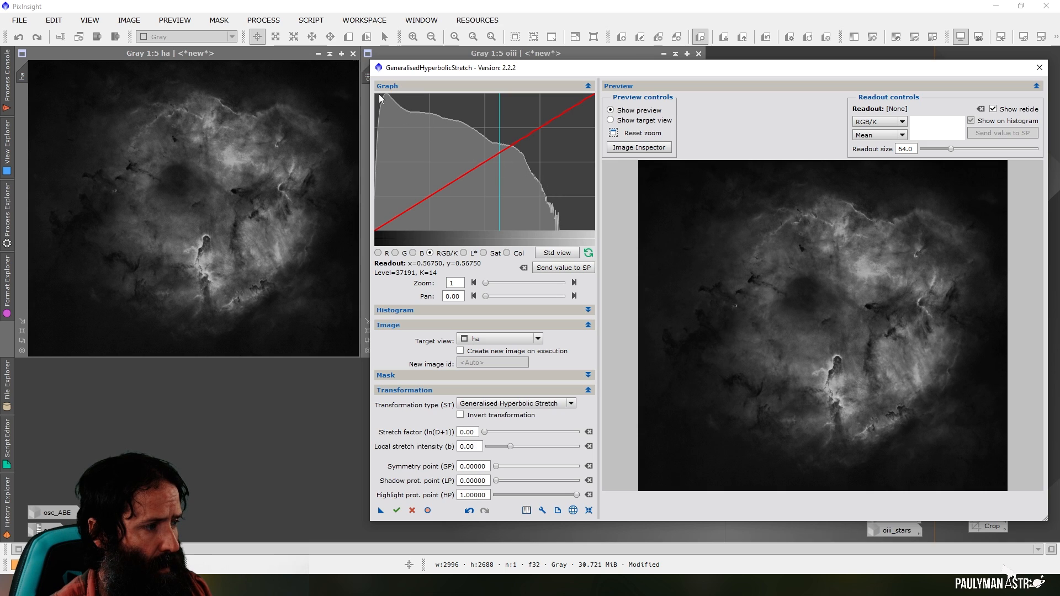
Set the symmetry point to 0.68500 where the bright end of the ha histogram falls off
{"action": "left_click_drag", "start_coordinate": [530, 161], "coordinate": [525, 154]}
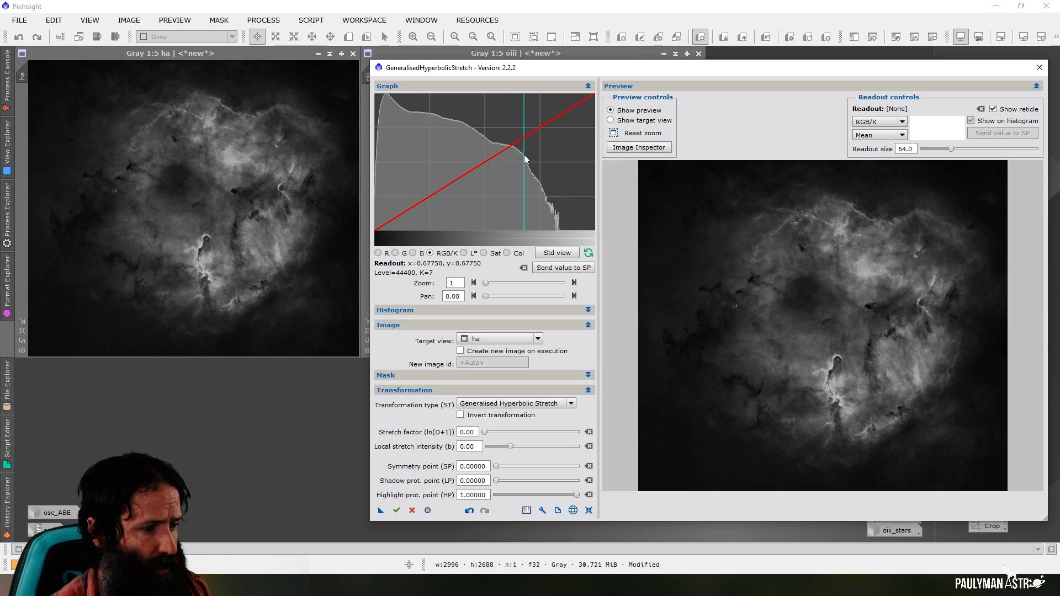
{"action": "left_click", "coordinate": [526, 162]}
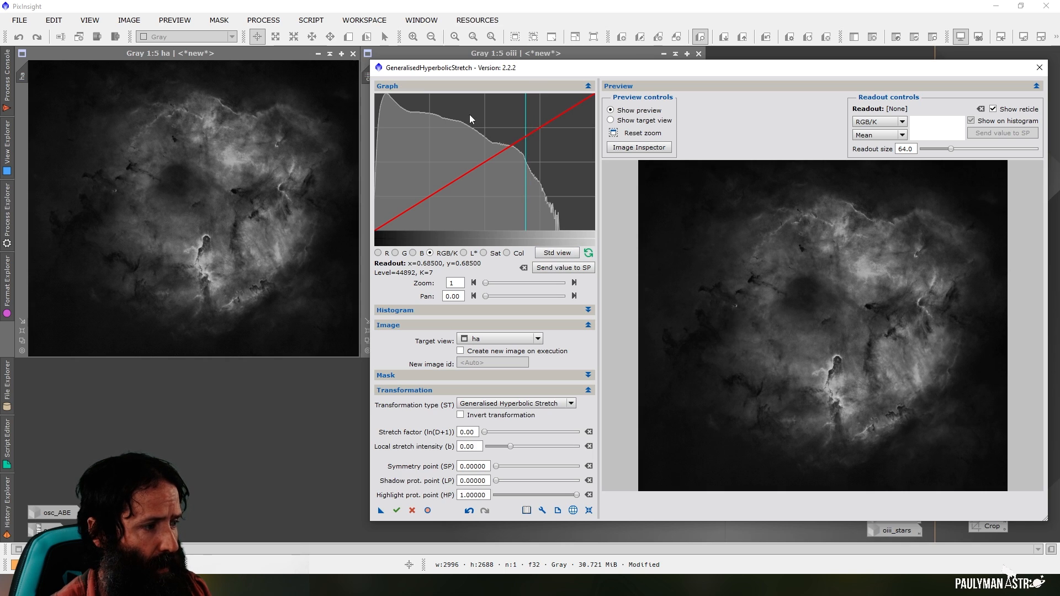
{"action": "left_click", "coordinate": [562, 268]}
Stretch ha with local stretch intensity 3, stretch factor 0.70 and shadow protection point 0.54795
{"action": "double_click", "coordinate": [462, 445]}
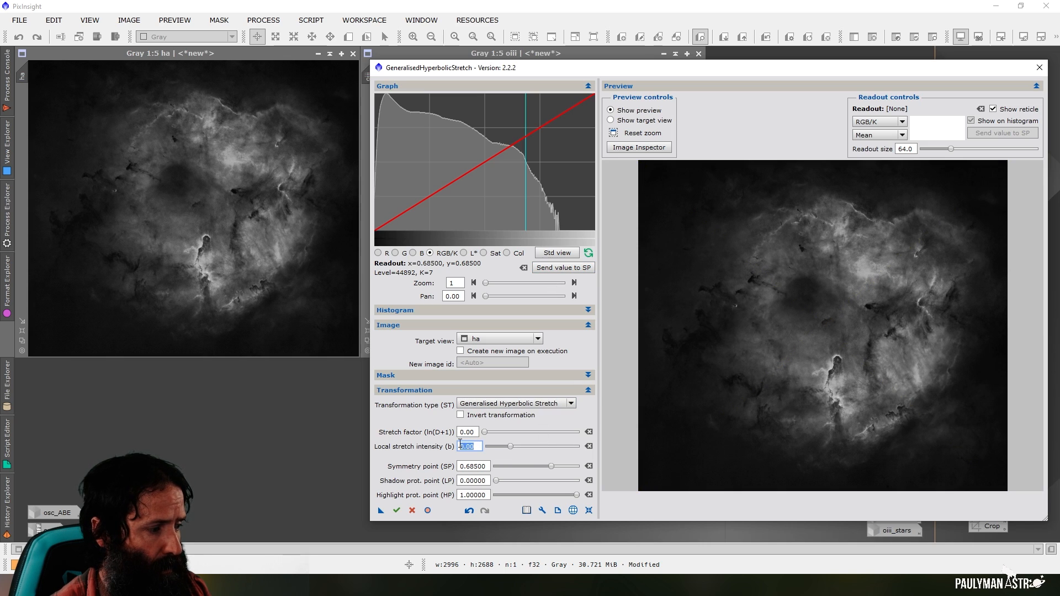
{"action": "type", "text": "3"}
{"action": "left_click", "coordinate": [471, 436]}
{"action": "left_click_drag", "start_coordinate": [485, 433], "coordinate": [493, 436]}
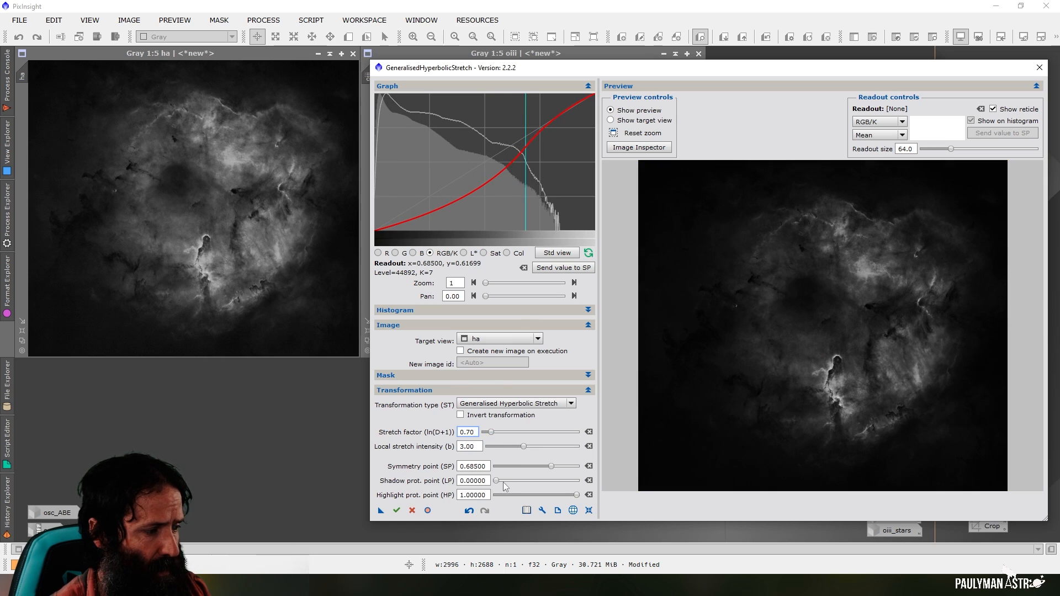
{"action": "left_click_drag", "start_coordinate": [497, 484], "coordinate": [542, 486]}
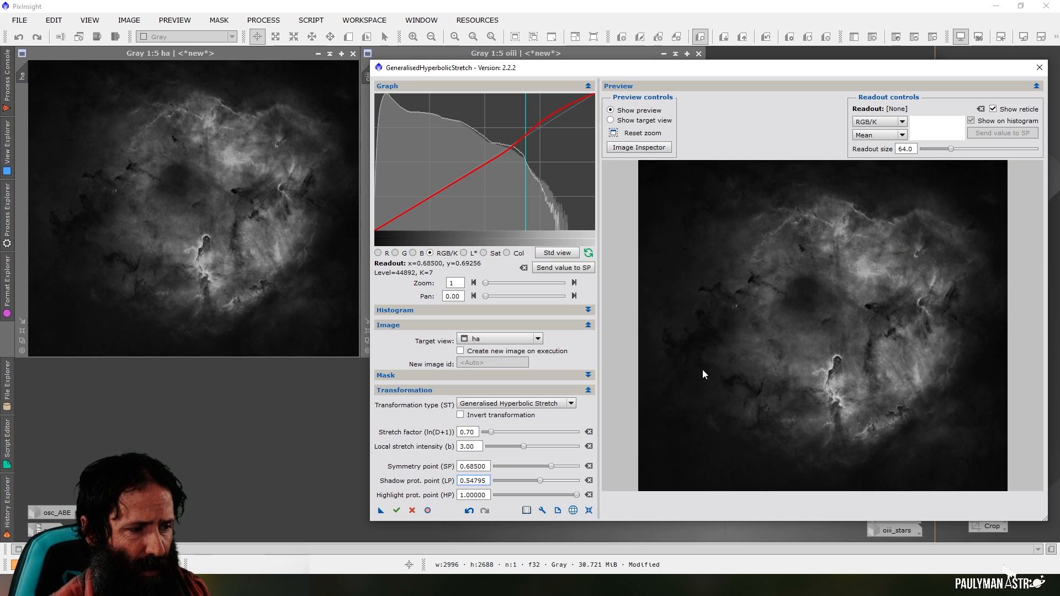
{"action": "left_click", "coordinate": [396, 511]}
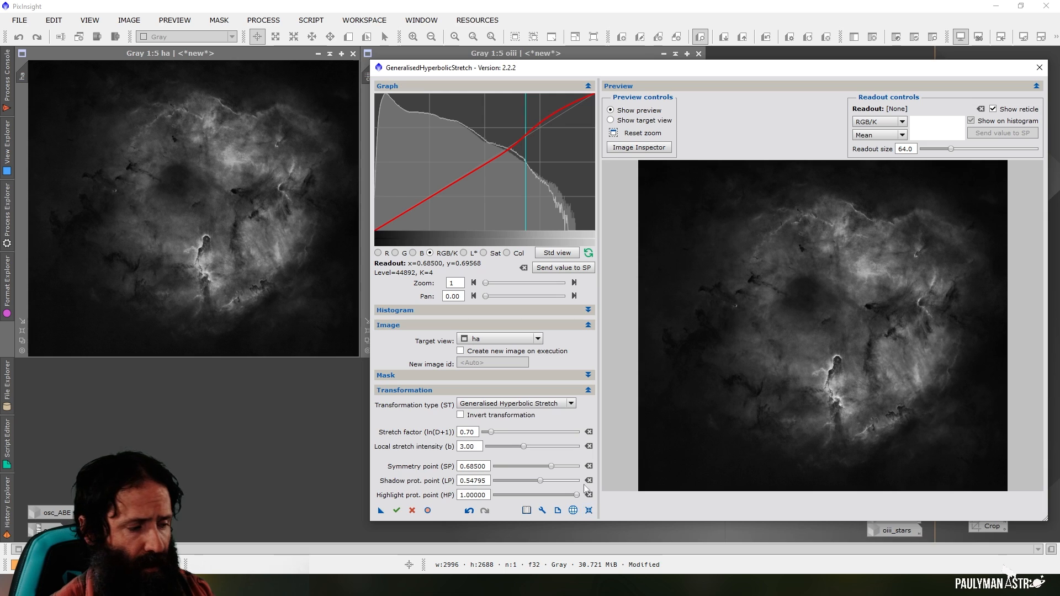
Return the histogram to the standard view, load oiii as the target without its screen transfer function, and reset the stretch parameters
{"action": "left_click", "coordinate": [556, 253]}
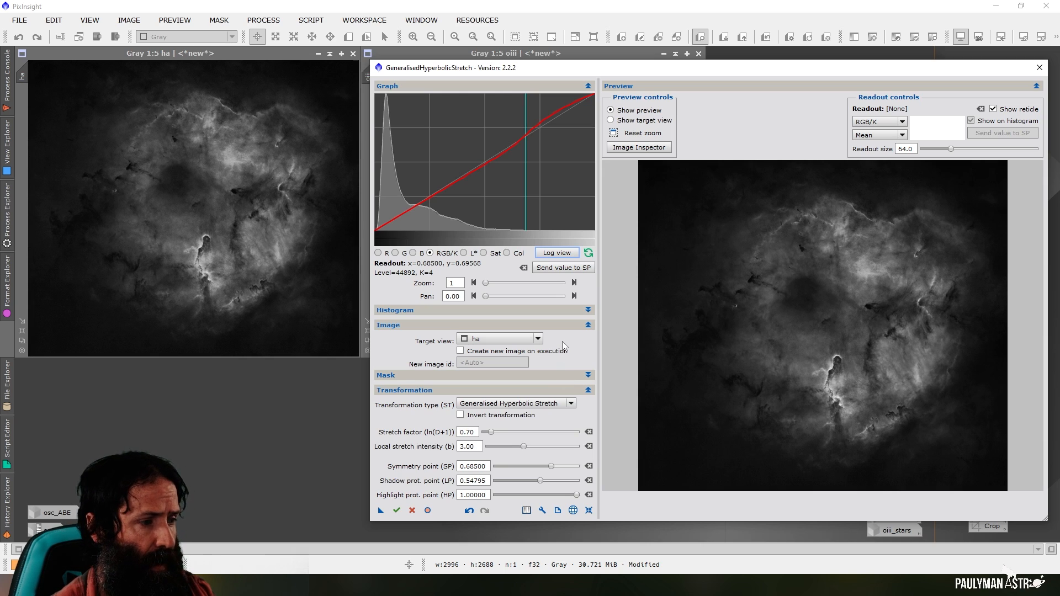
{"action": "left_click", "coordinate": [514, 343]}
{"action": "left_click", "coordinate": [492, 376]}
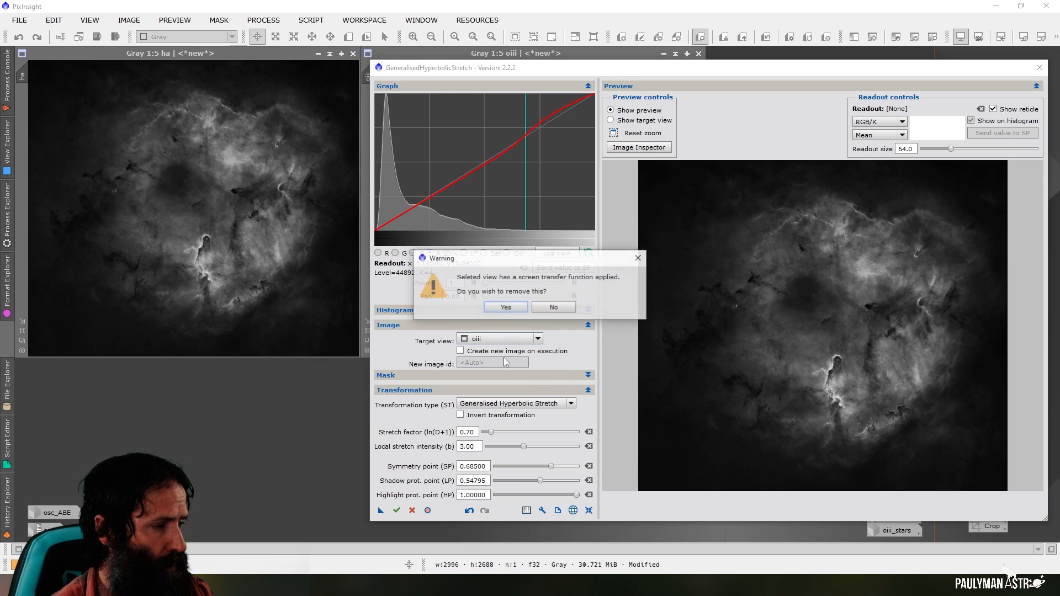
{"action": "left_click", "coordinate": [519, 309]}
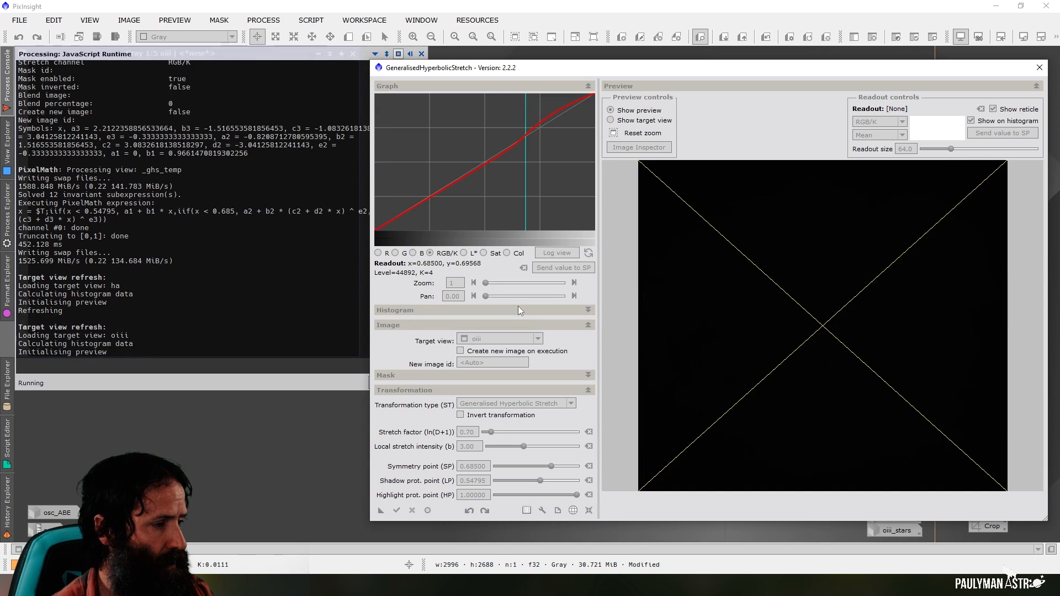
{"action": "left_click", "coordinate": [588, 510]}
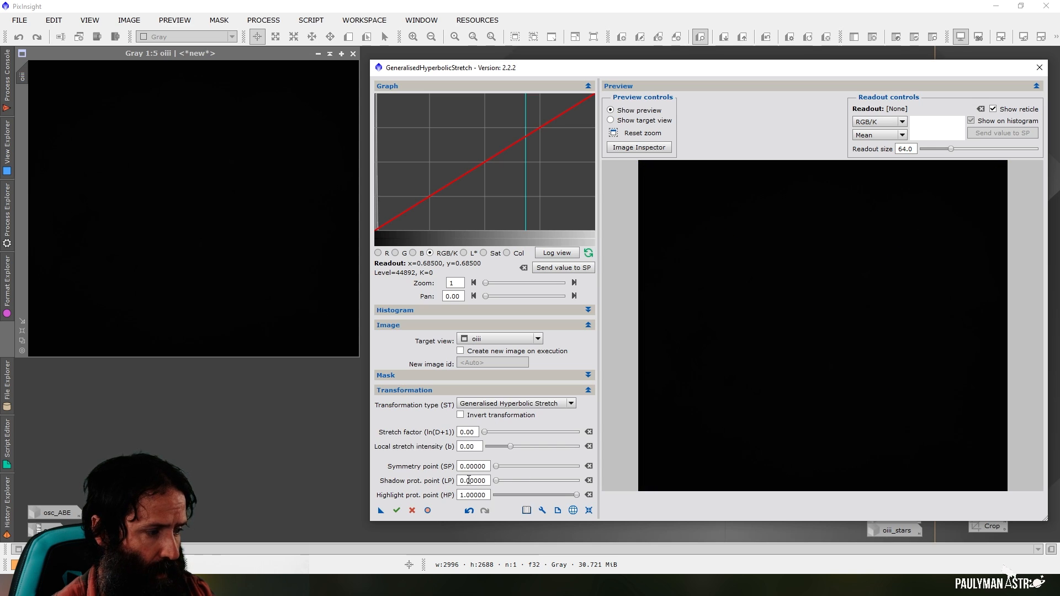
Set the symmetry point to 0.01000 at the peak of the oiii histogram
{"action": "left_click_drag", "start_coordinate": [486, 282], "coordinate": [504, 283]}
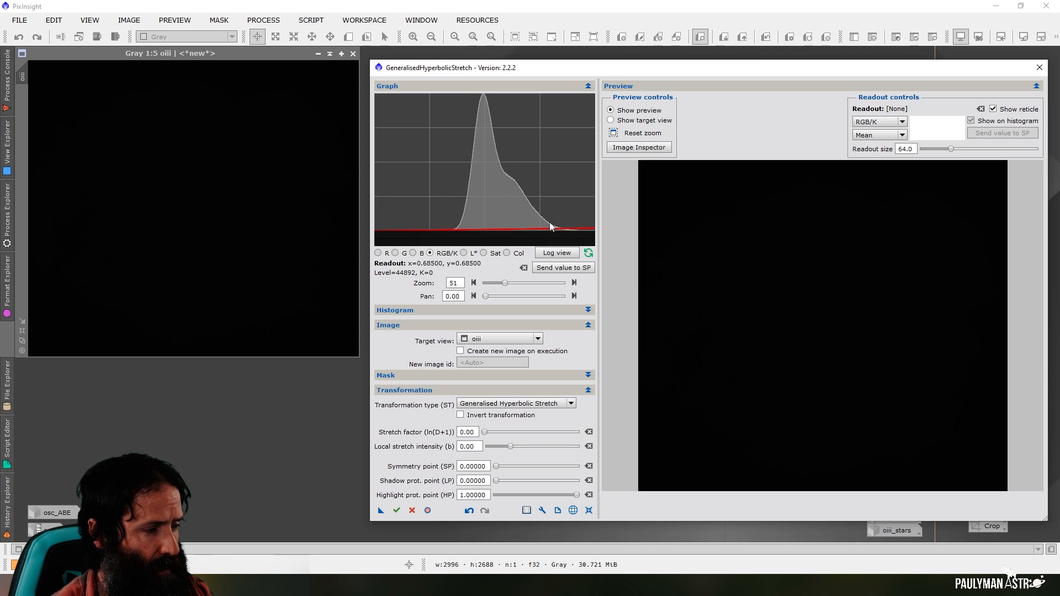
{"action": "left_click", "coordinate": [487, 100]}
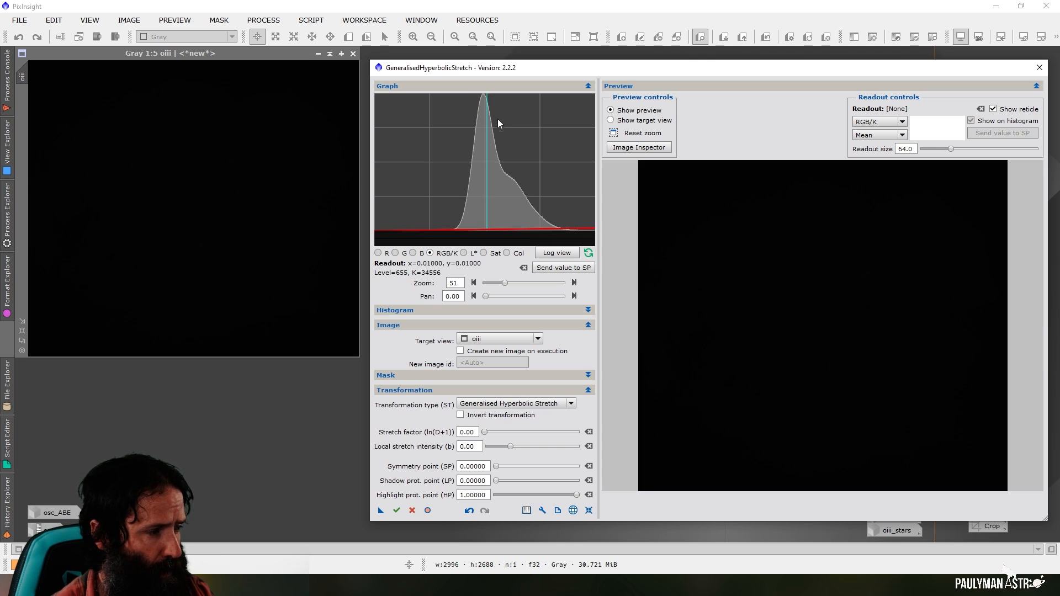
{"action": "left_click", "coordinate": [556, 270]}
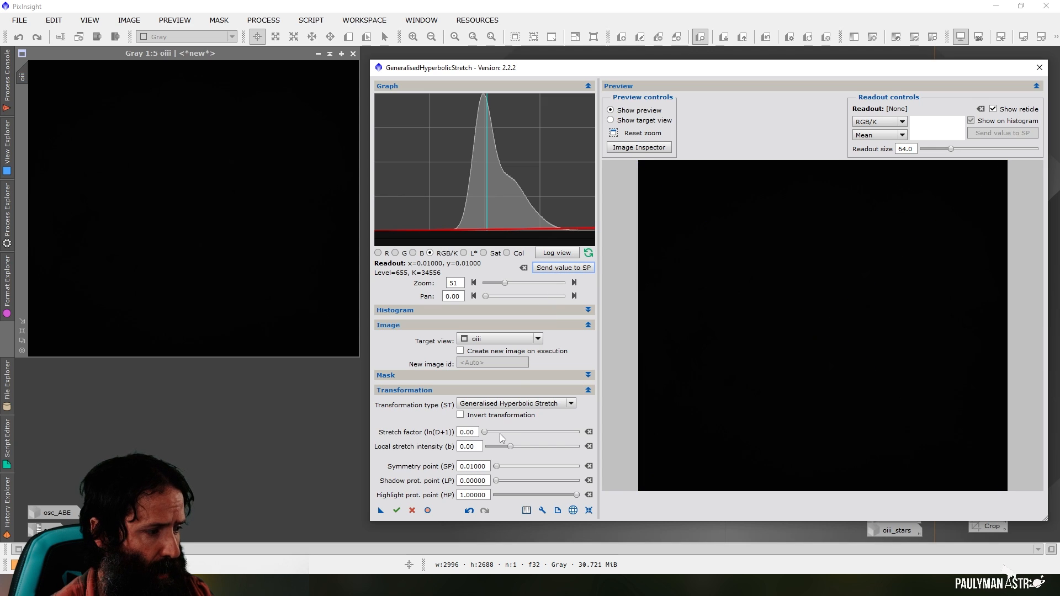
Apply the first stretch to oiii with local stretch intensity 10 and stretch factor 2.60
{"action": "double_click", "coordinate": [478, 448]}
{"action": "type", "text": "10"}
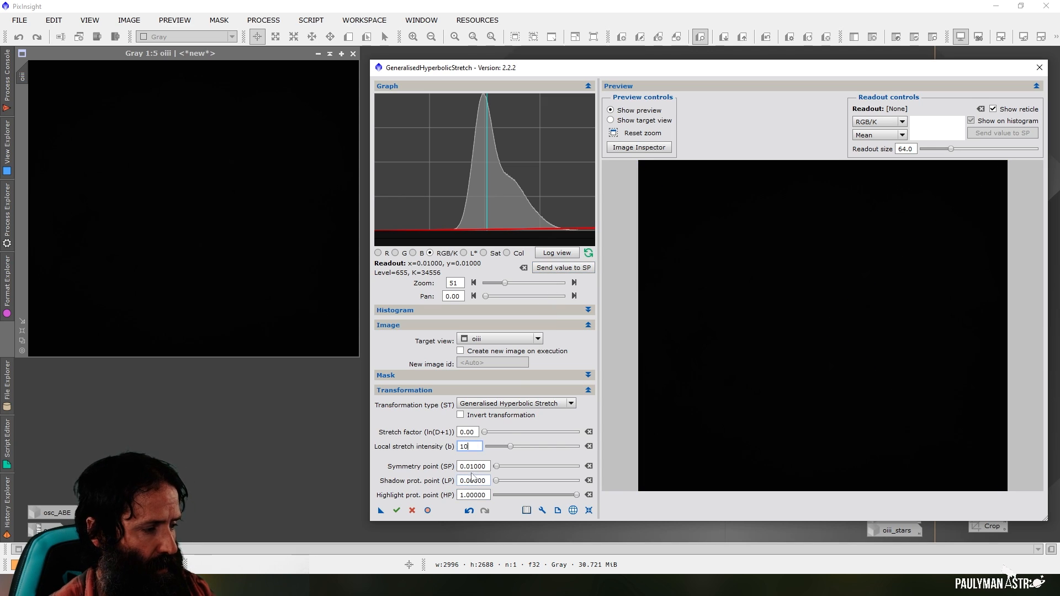
{"action": "left_click", "coordinate": [471, 432]}
{"action": "left_click_drag", "start_coordinate": [505, 283], "coordinate": [485, 284]}
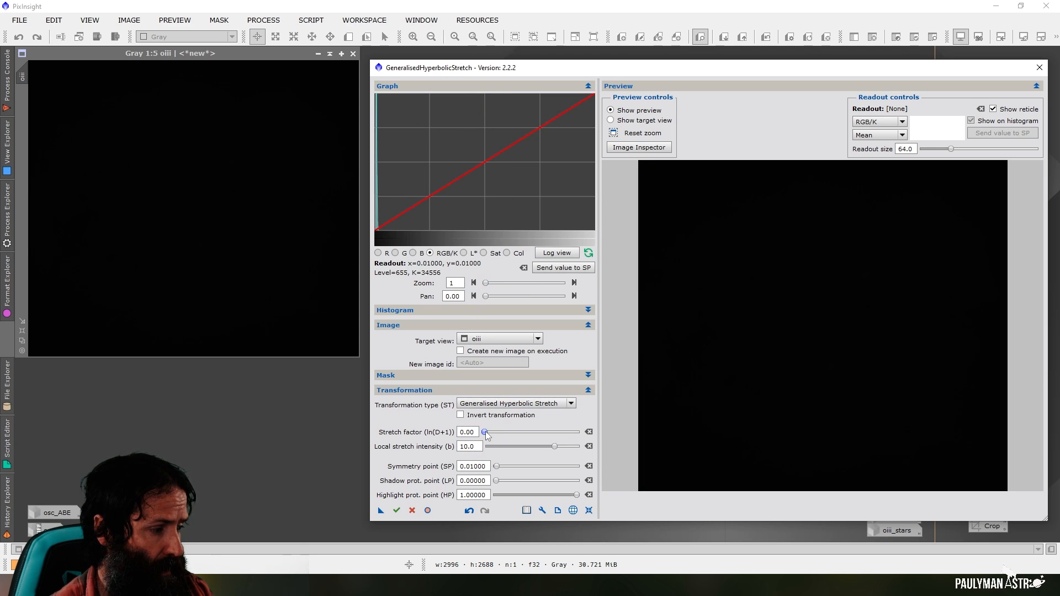
{"action": "left_click_drag", "start_coordinate": [485, 432], "coordinate": [508, 437]}
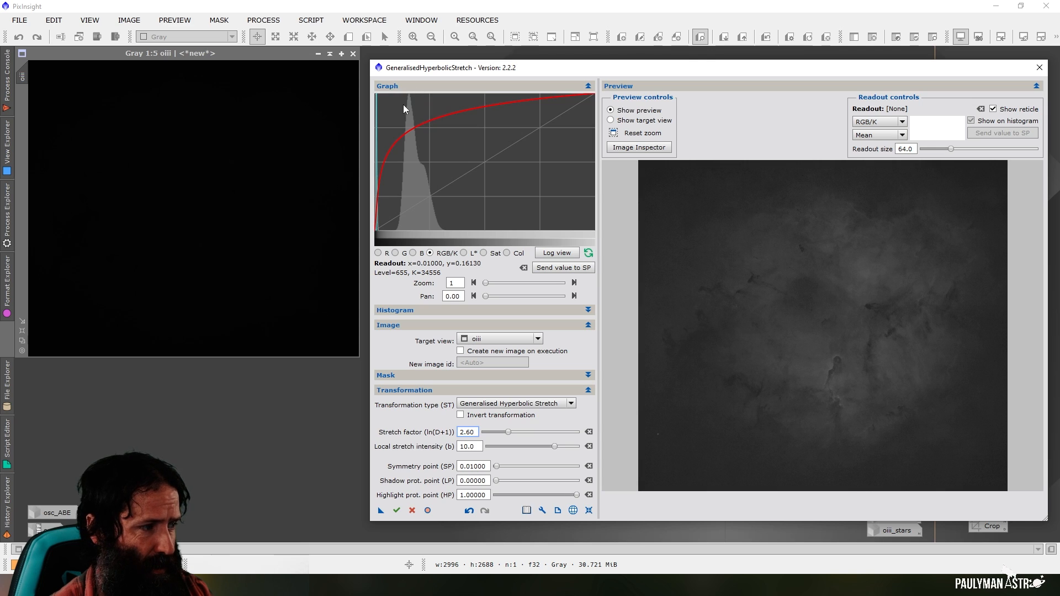
{"action": "left_click", "coordinate": [397, 511]}
Stretch oiii again with symmetry point 0.24000, local stretch intensity 3 and stretch factor 0.90, and reset the parameters
{"action": "left_click", "coordinate": [426, 168]}
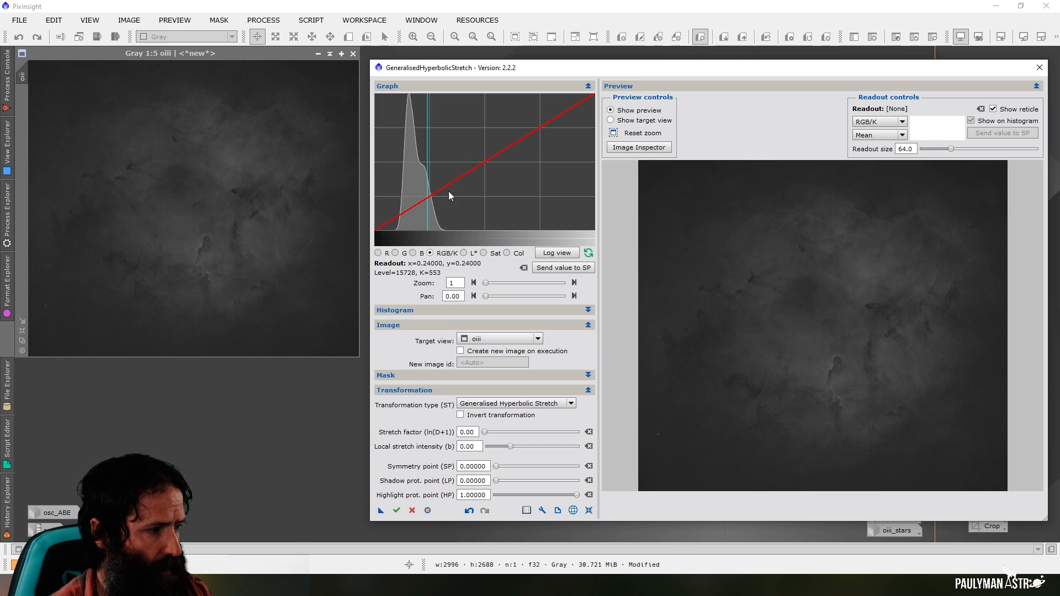
{"action": "left_click", "coordinate": [544, 269]}
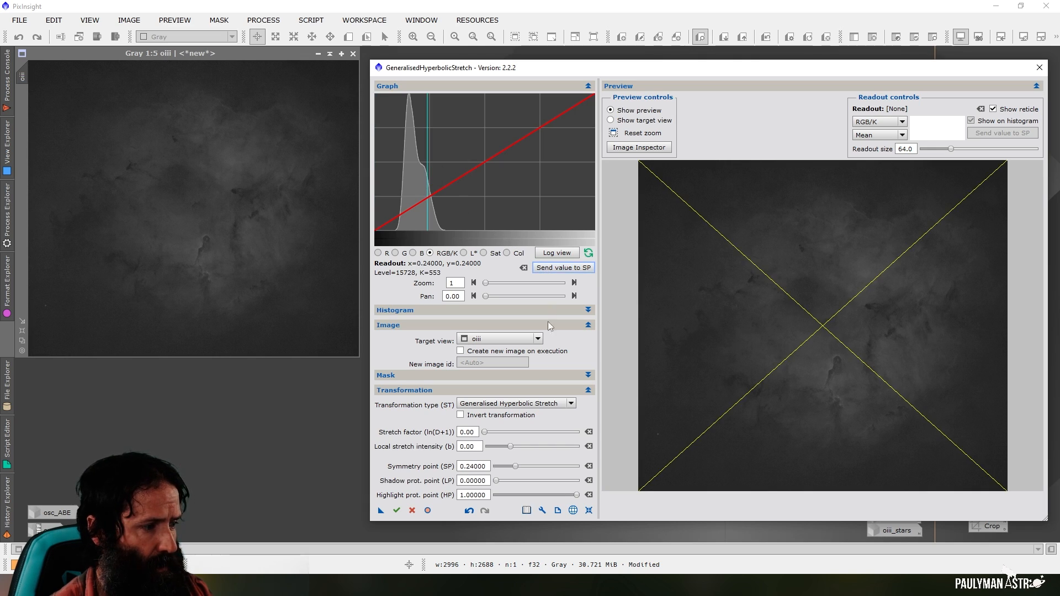
{"action": "double_click", "coordinate": [474, 447]}
{"action": "type", "text": "3"}
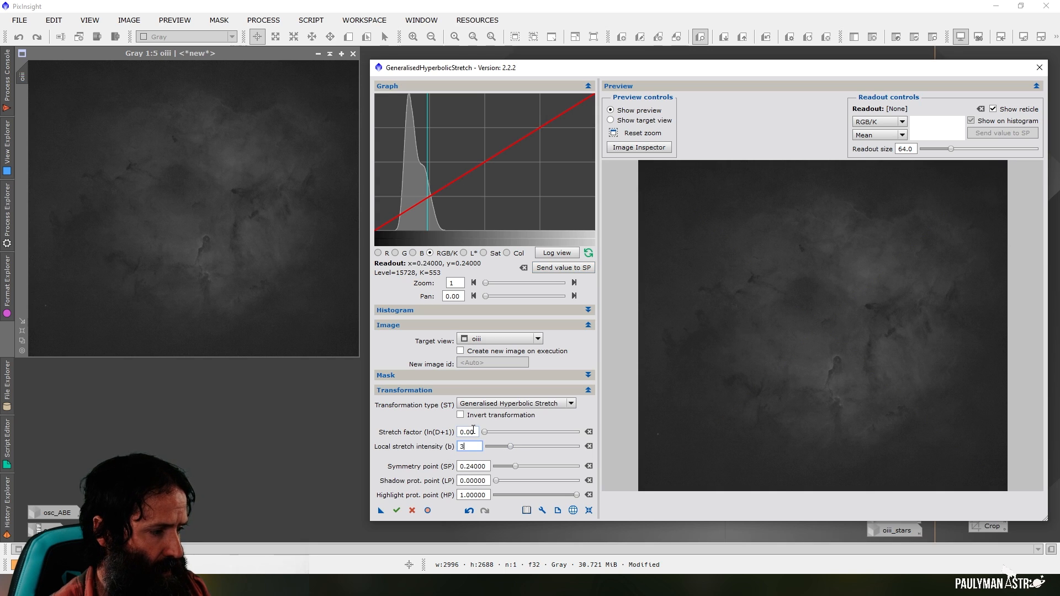
{"action": "left_click", "coordinate": [471, 434]}
{"action": "left_click_drag", "start_coordinate": [485, 432], "coordinate": [494, 437]}
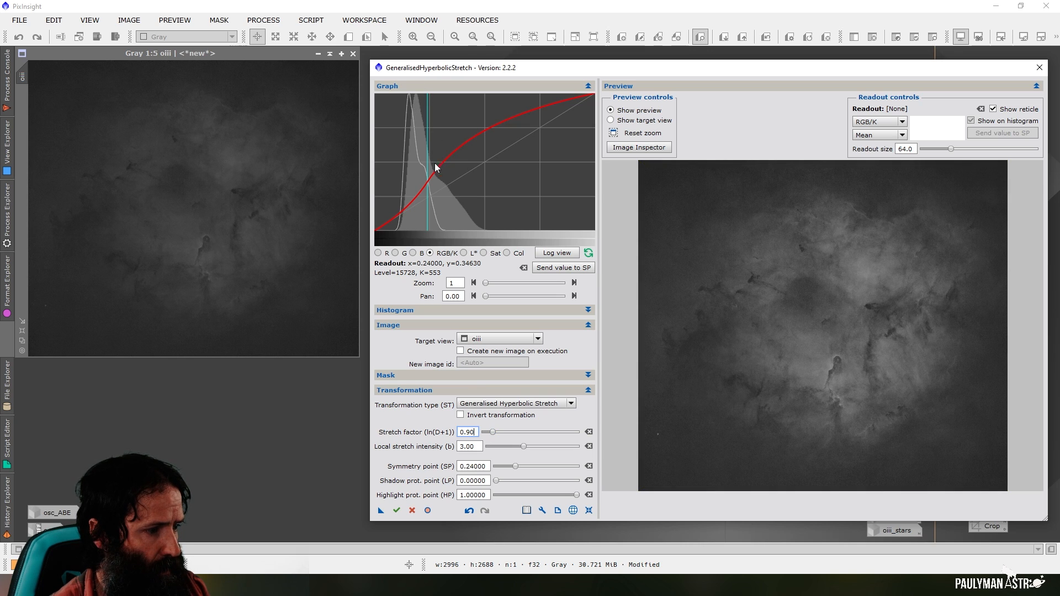
{"action": "left_click", "coordinate": [590, 510]}
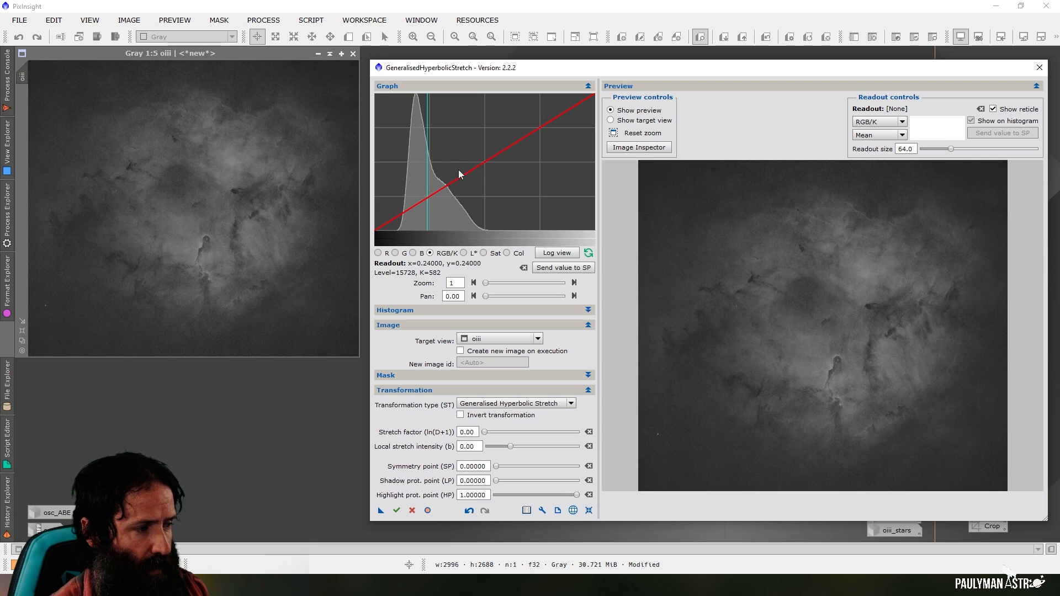
Switch the oiii histogram to the logarithmic view and set the symmetry point to 0.44750, where the bright end starts falling off
{"action": "left_click", "coordinate": [558, 252]}
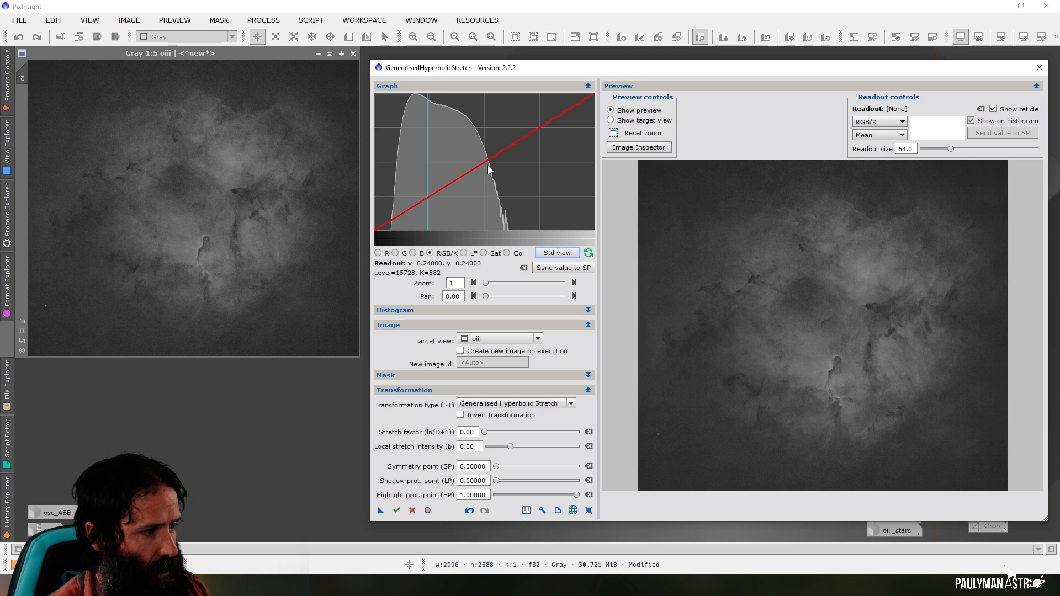
{"action": "left_click", "coordinate": [473, 120]}
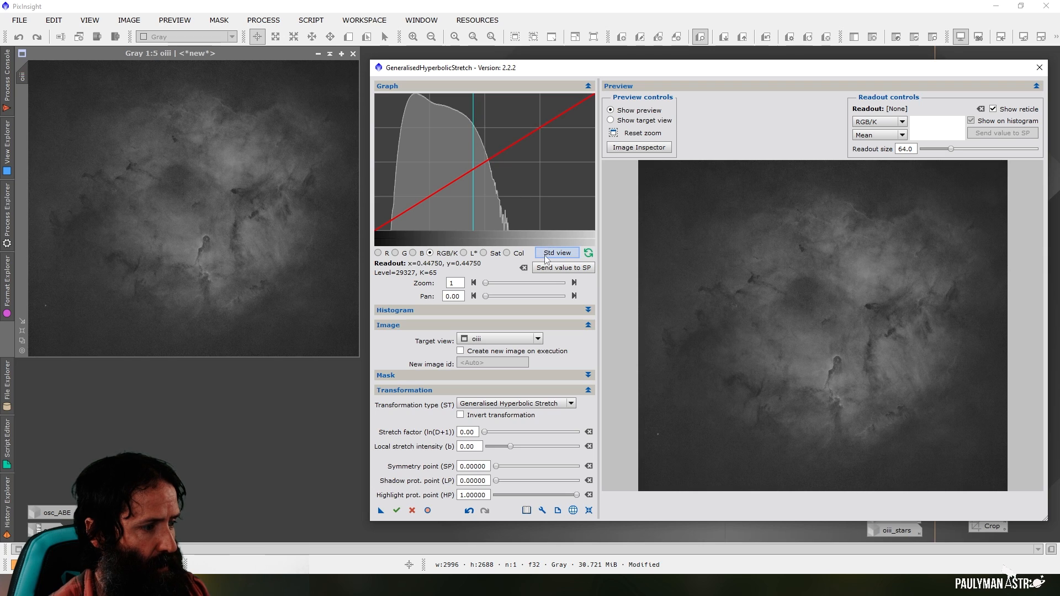
{"action": "left_click", "coordinate": [555, 268]}
Set the local stretch intensity to 3 and the stretch factor to 1.30 for oiii
{"action": "double_click", "coordinate": [469, 446]}
{"action": "type", "text": "3"}
{"action": "key", "text": "Return"}
{"action": "left_click_drag", "start_coordinate": [485, 435], "coordinate": [496, 439]}
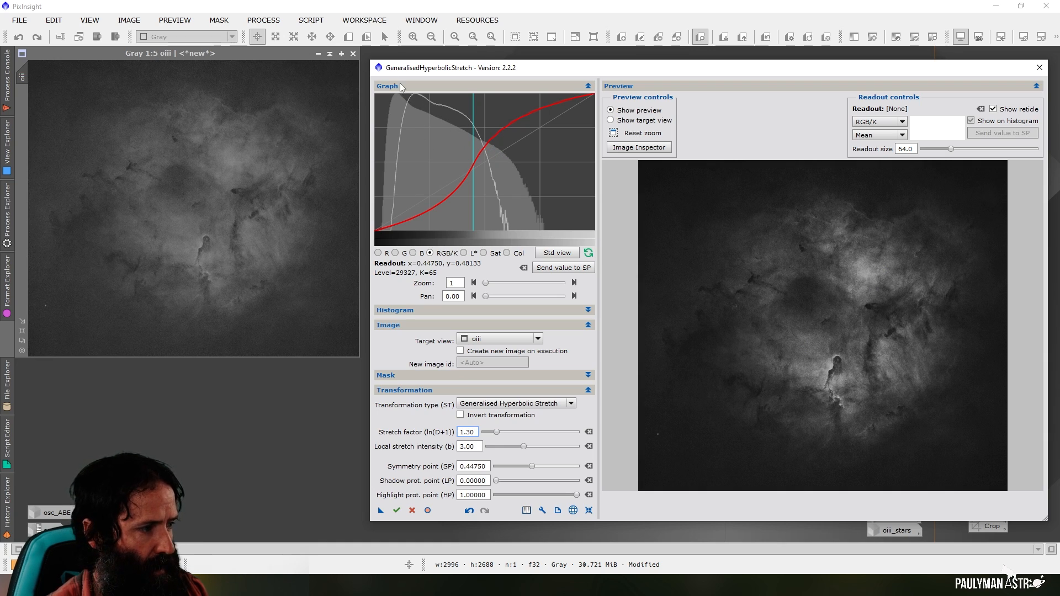
Set shadow protection to 0.30822, apply the stretch to oiii and reset the stretch parameters
{"action": "left_click_drag", "start_coordinate": [497, 481], "coordinate": [522, 489]}
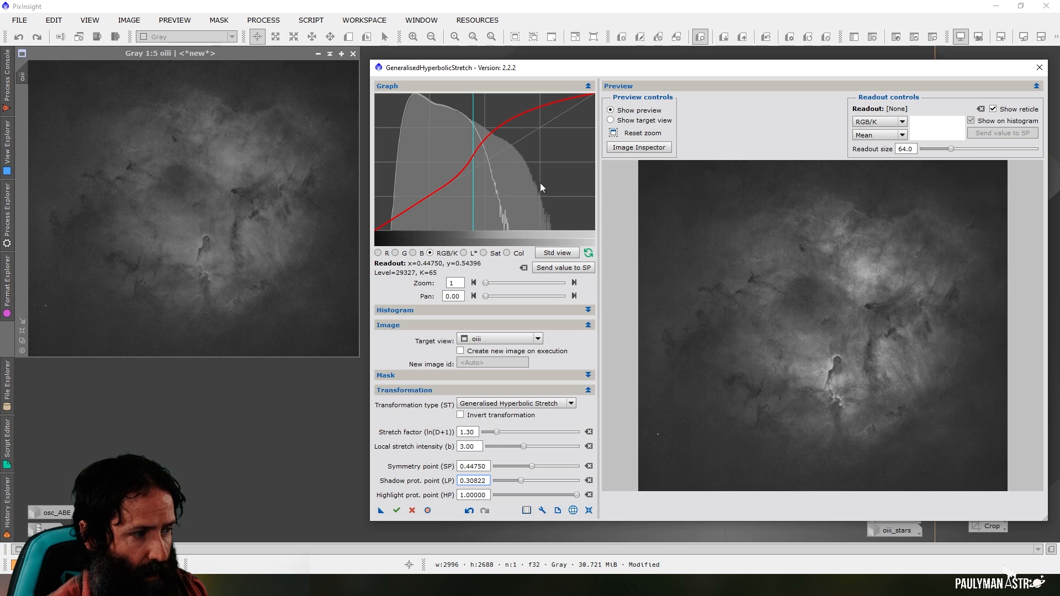
{"action": "left_click", "coordinate": [397, 510]}
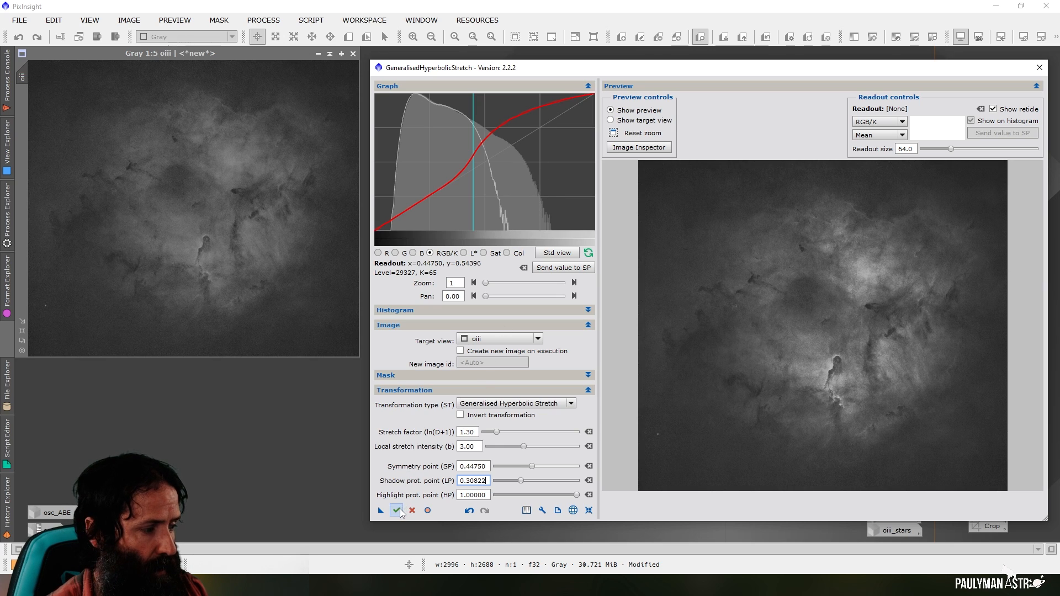
{"action": "left_click", "coordinate": [589, 511]}
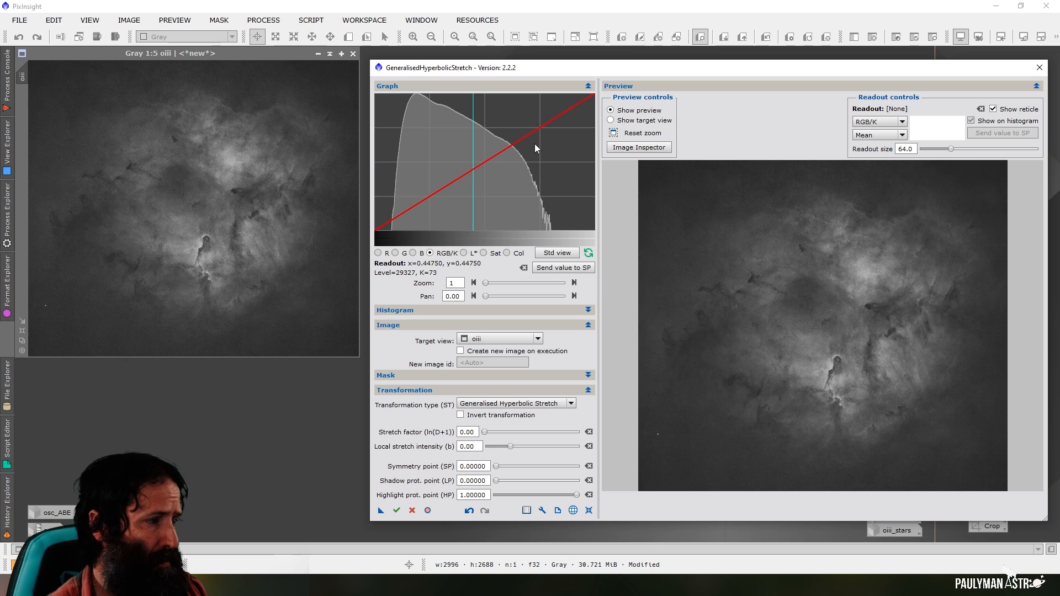
Stretch oiii with symmetry point 0.67750, local stretch intensity 1, stretch factor 1.40 and shadow protection point 0.44521
{"action": "left_click", "coordinate": [524, 158]}
{"action": "left_click", "coordinate": [556, 269]}
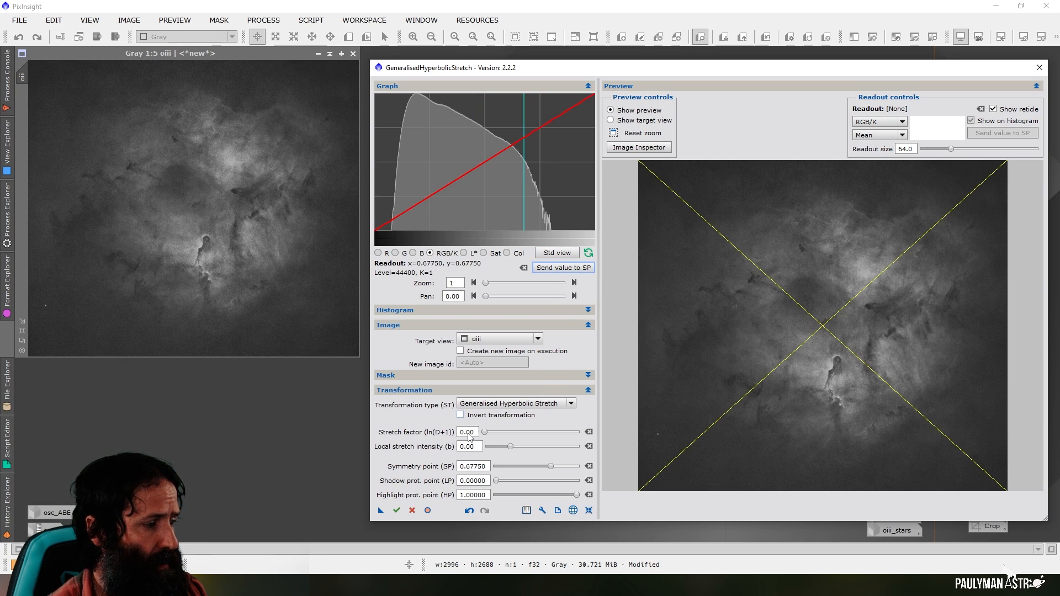
{"action": "double_click", "coordinate": [466, 446]}
{"action": "type", "text": "1"}
{"action": "key", "text": "Return"}
{"action": "left_click_drag", "start_coordinate": [486, 432], "coordinate": [500, 439]}
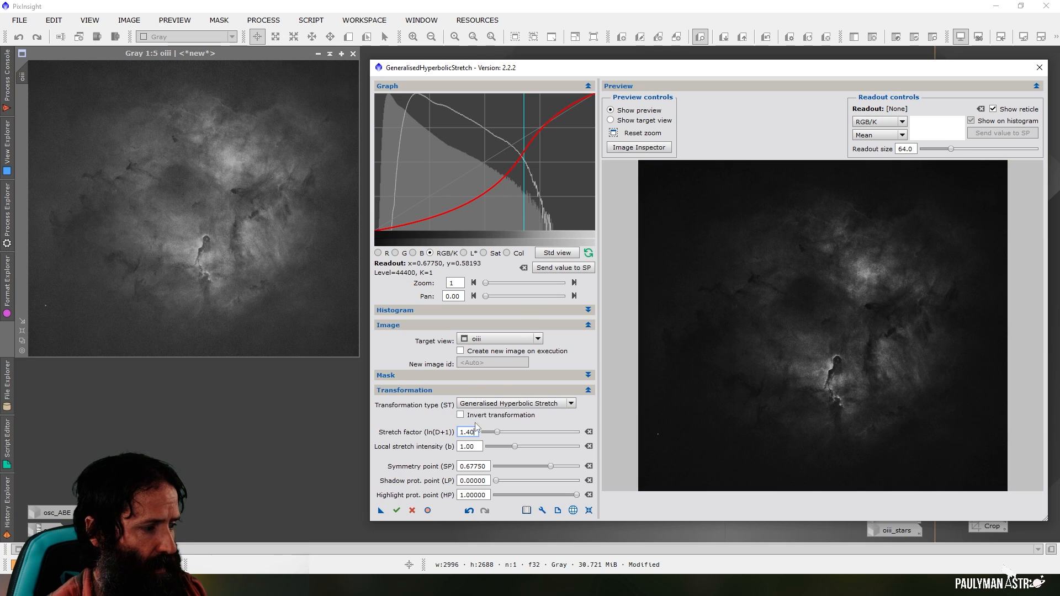
{"action": "left_click_drag", "start_coordinate": [496, 480], "coordinate": [531, 484]}
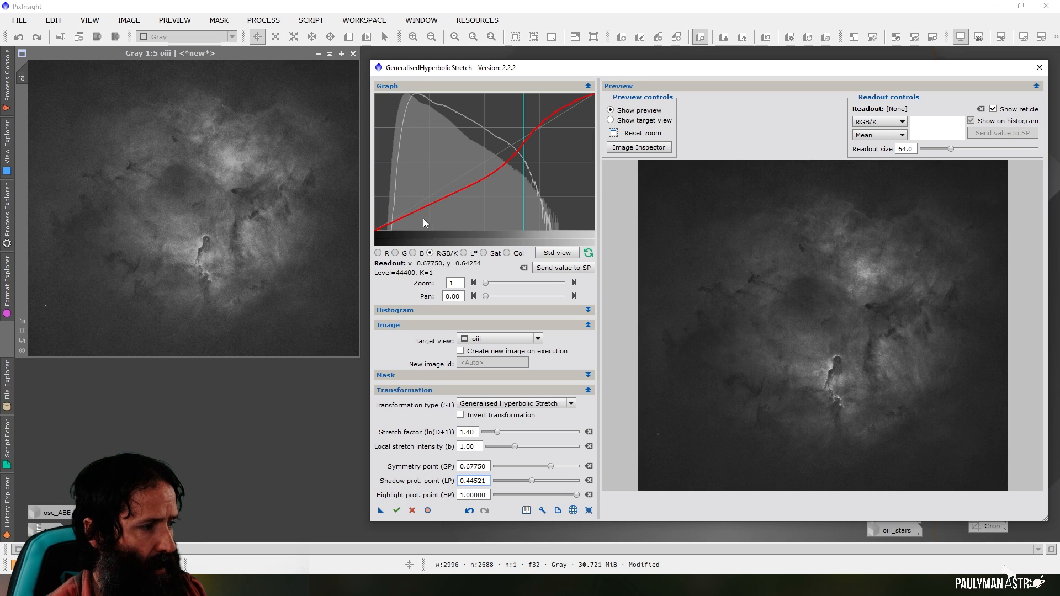
{"action": "left_click", "coordinate": [397, 510]}
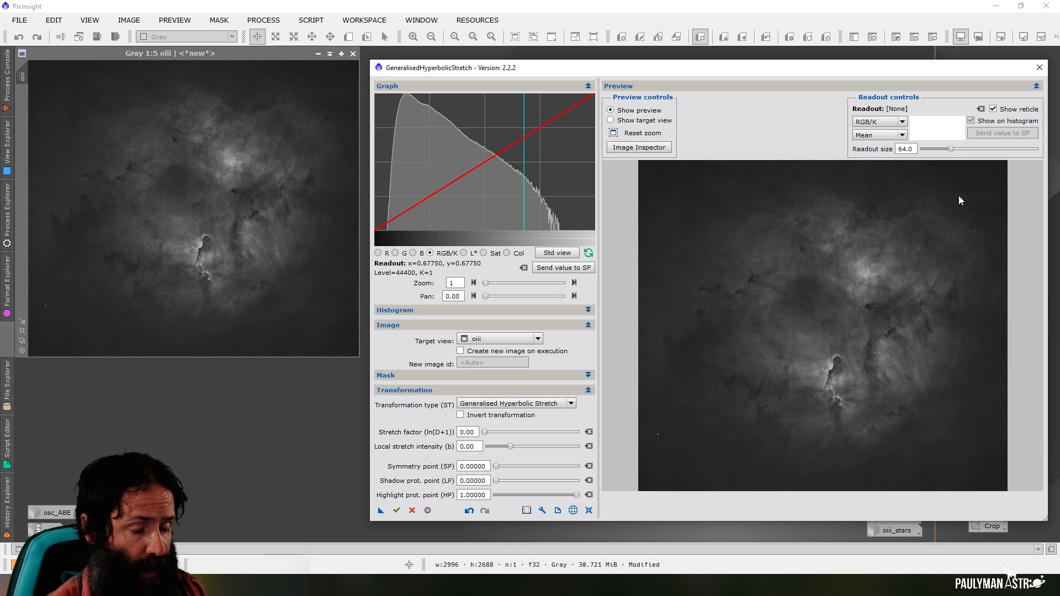
Compare where the histogram peaks of ha and oiii lie by reading the level at each peak
{"action": "left_click", "coordinate": [491, 339]}
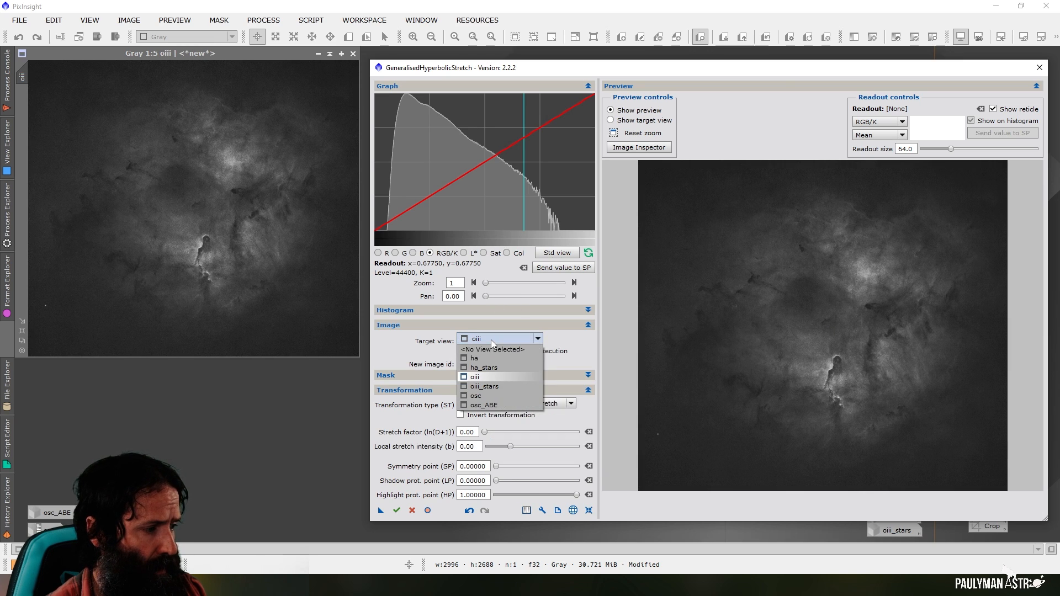
{"action": "left_click", "coordinate": [493, 378]}
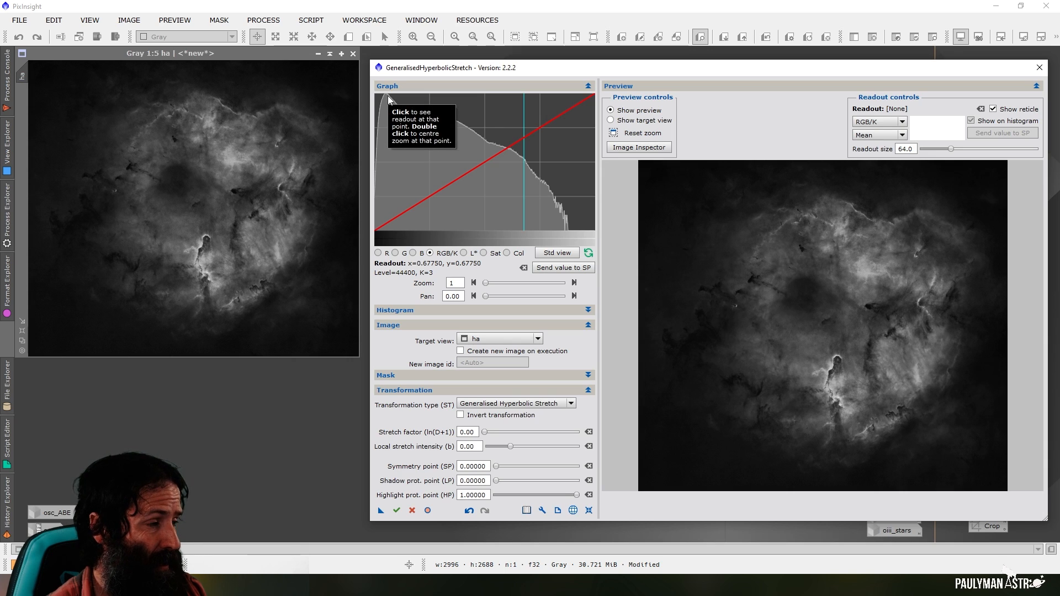
{"action": "left_click", "coordinate": [387, 98]}
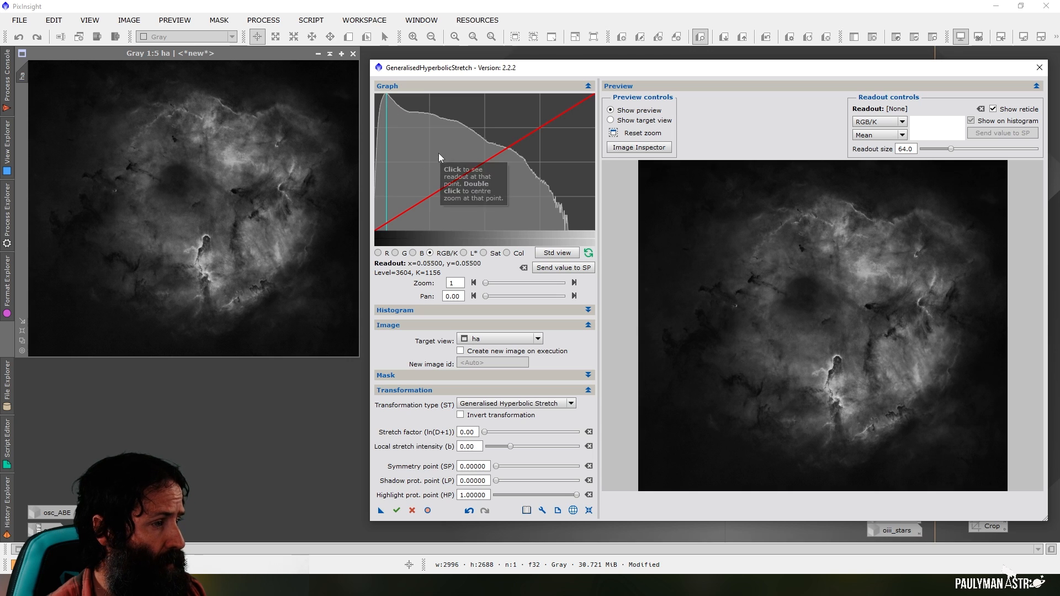
{"action": "left_click", "coordinate": [488, 340]}
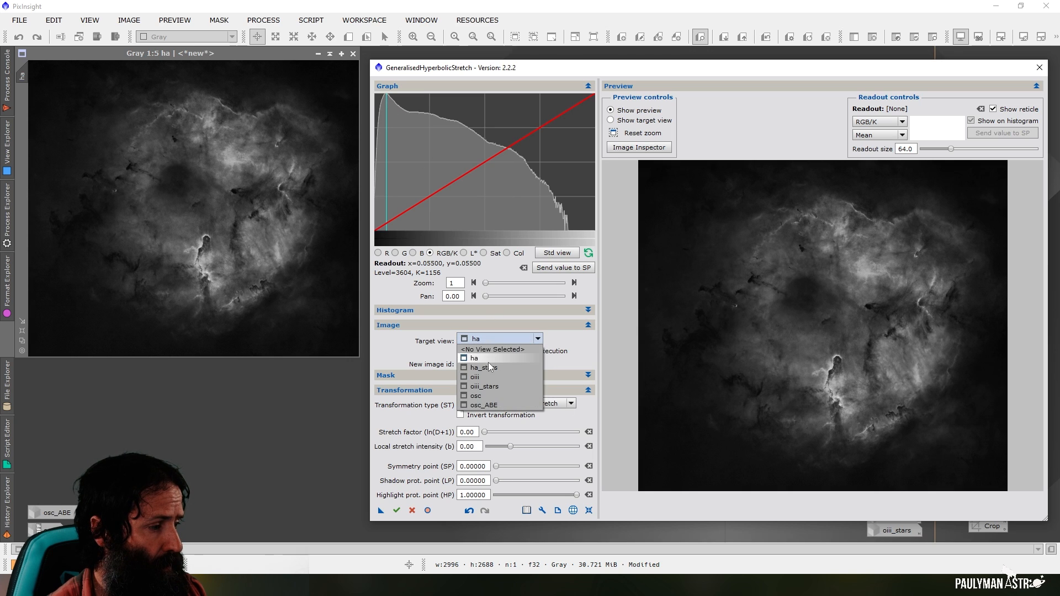
{"action": "left_click", "coordinate": [492, 384]}
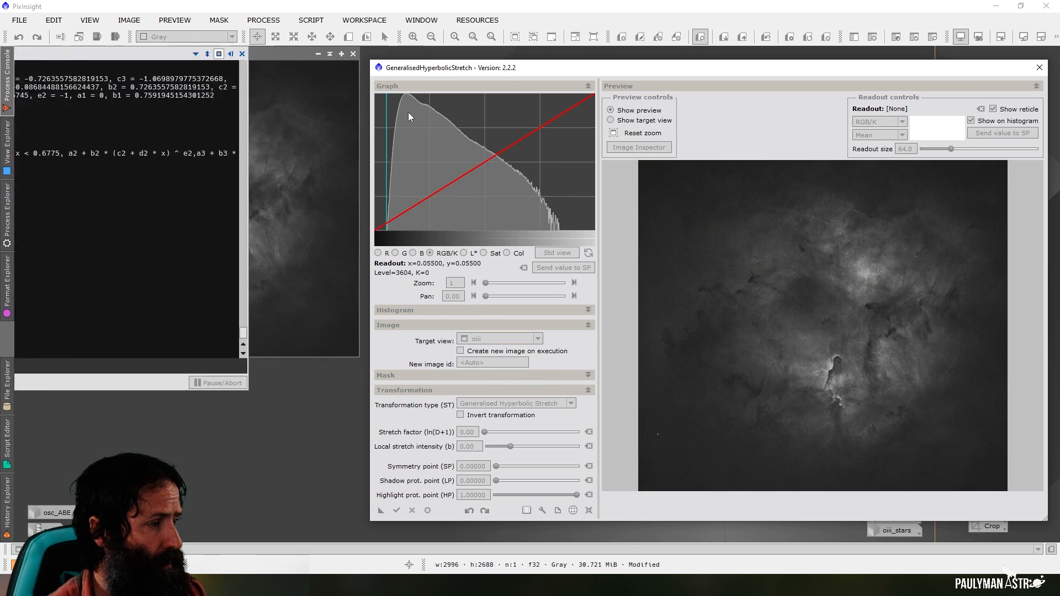
{"action": "left_click", "coordinate": [407, 95]}
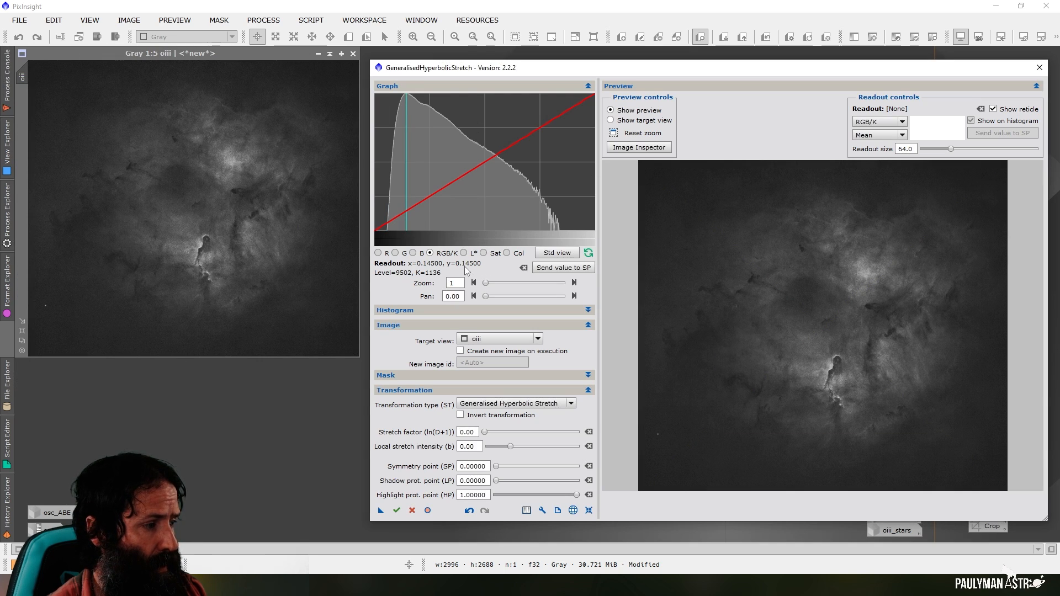
Target ha and set the symmetry point to 0.03000, just before its histogram peak, with local stretch intensity 5
{"action": "left_click", "coordinate": [488, 338]}
{"action": "left_click", "coordinate": [485, 361]}
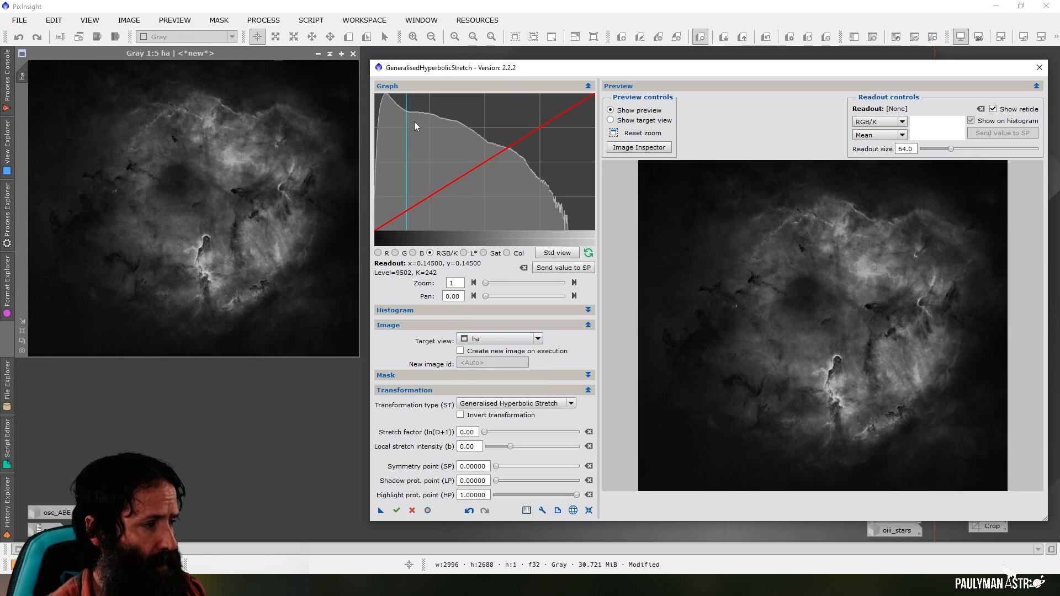
{"action": "left_click", "coordinate": [383, 95]}
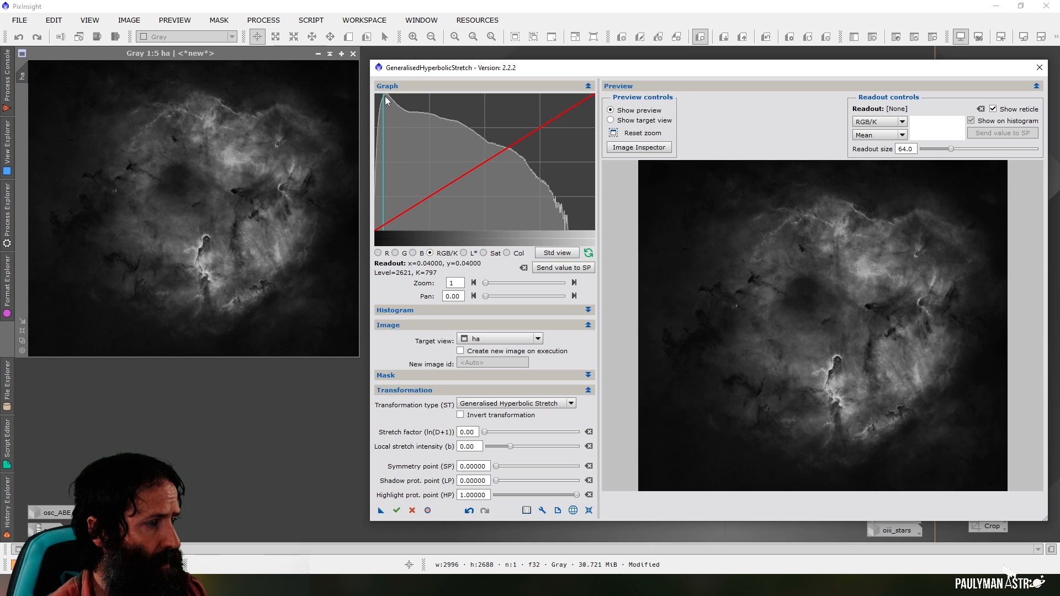
{"action": "left_click", "coordinate": [392, 95]}
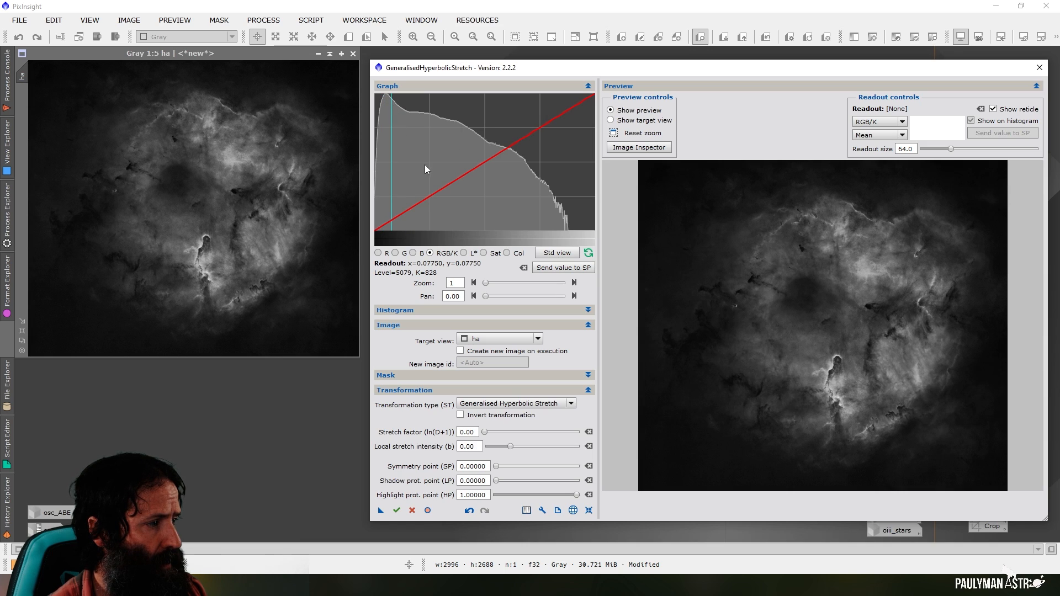
{"action": "left_click", "coordinate": [381, 100]}
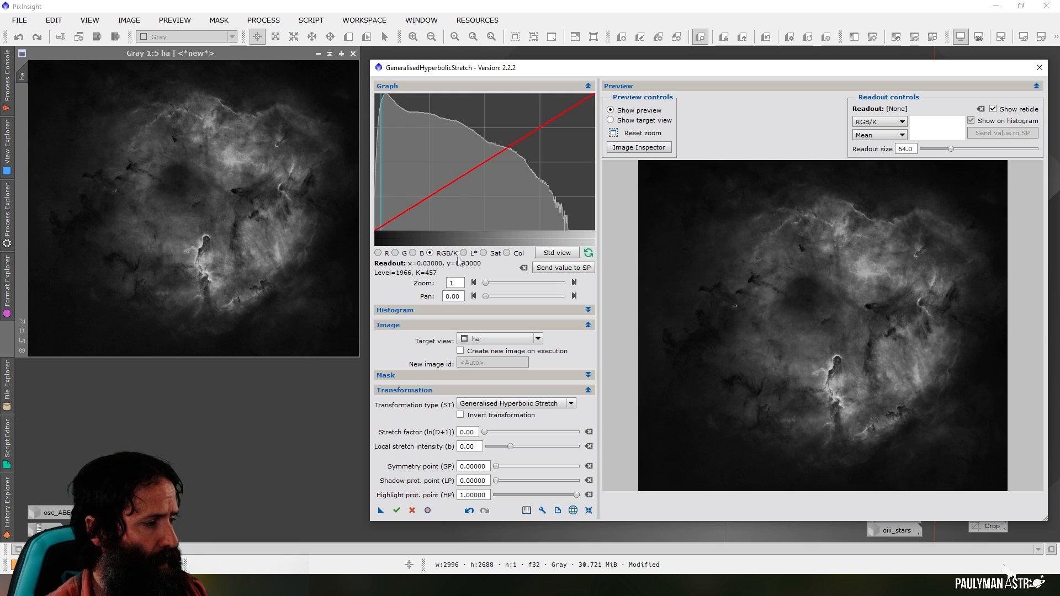
{"action": "left_click_drag", "start_coordinate": [480, 452], "coordinate": [460, 448]}
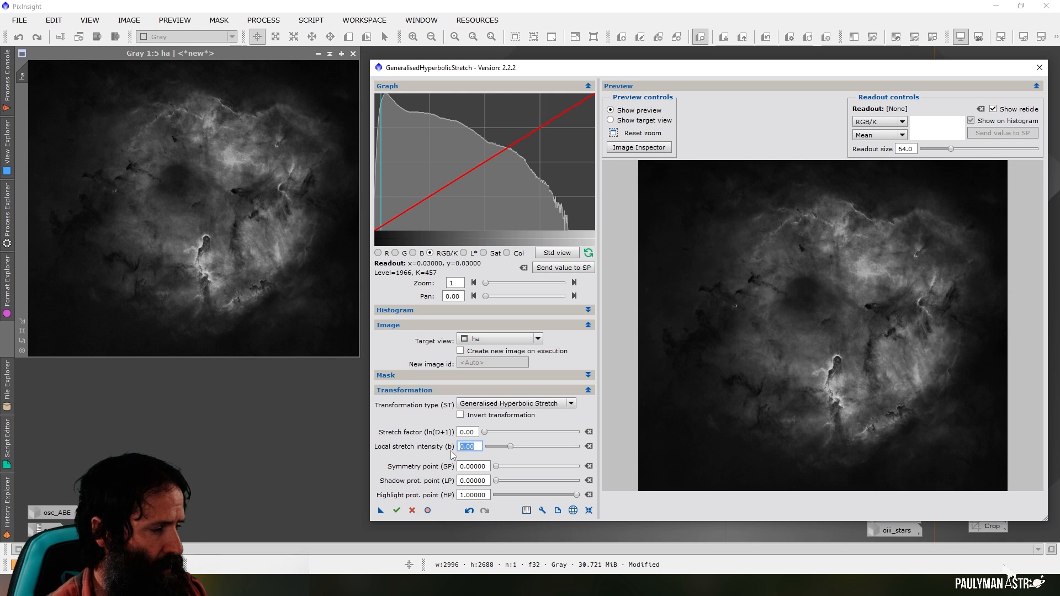
{"action": "type", "text": "10"}
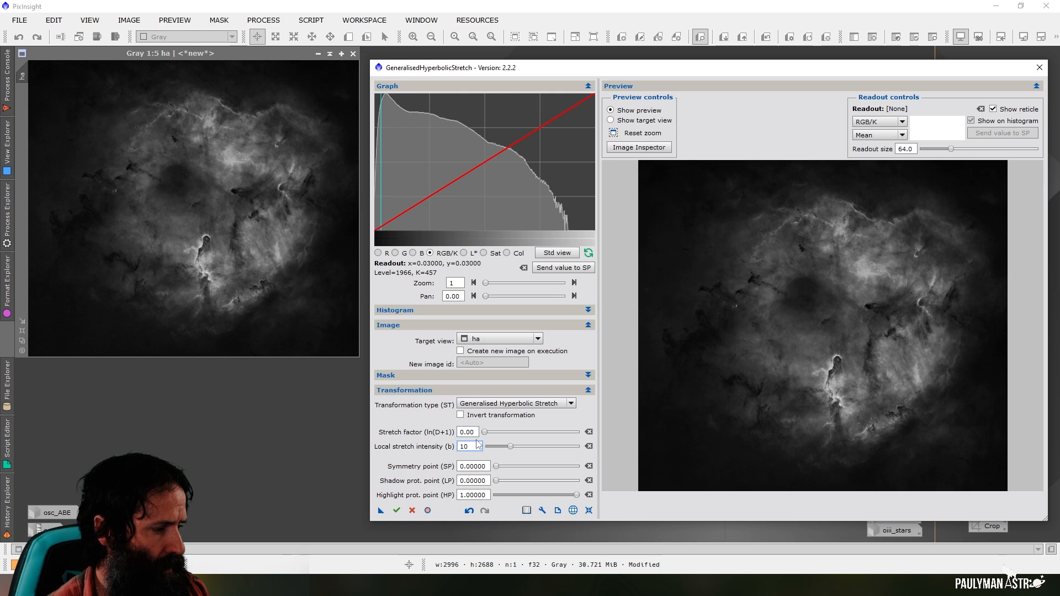
{"action": "type", "text": "5"}
{"action": "left_click", "coordinate": [467, 432]}
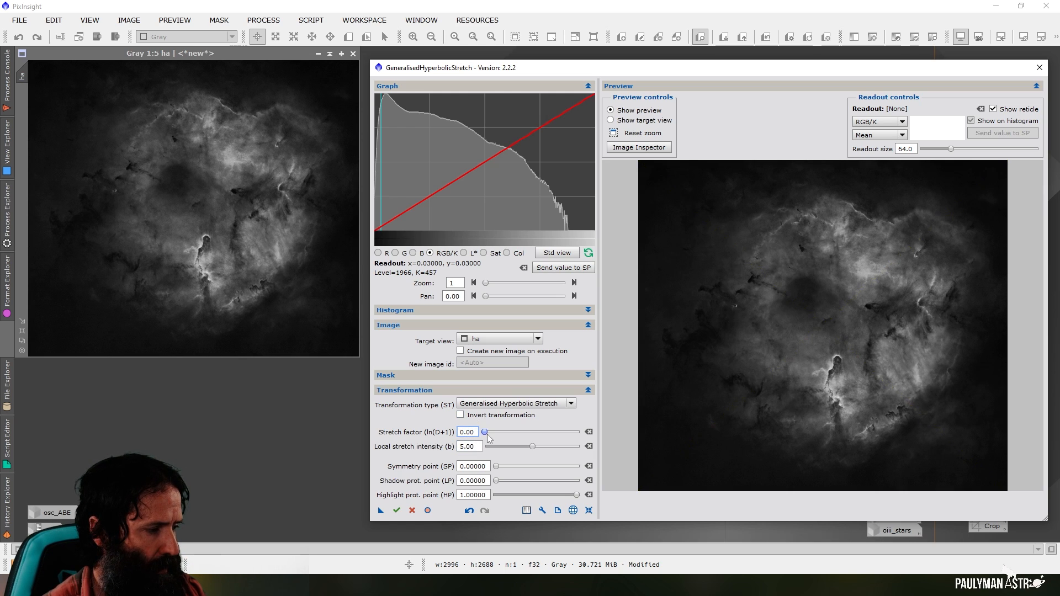
{"action": "left_click", "coordinate": [556, 269]}
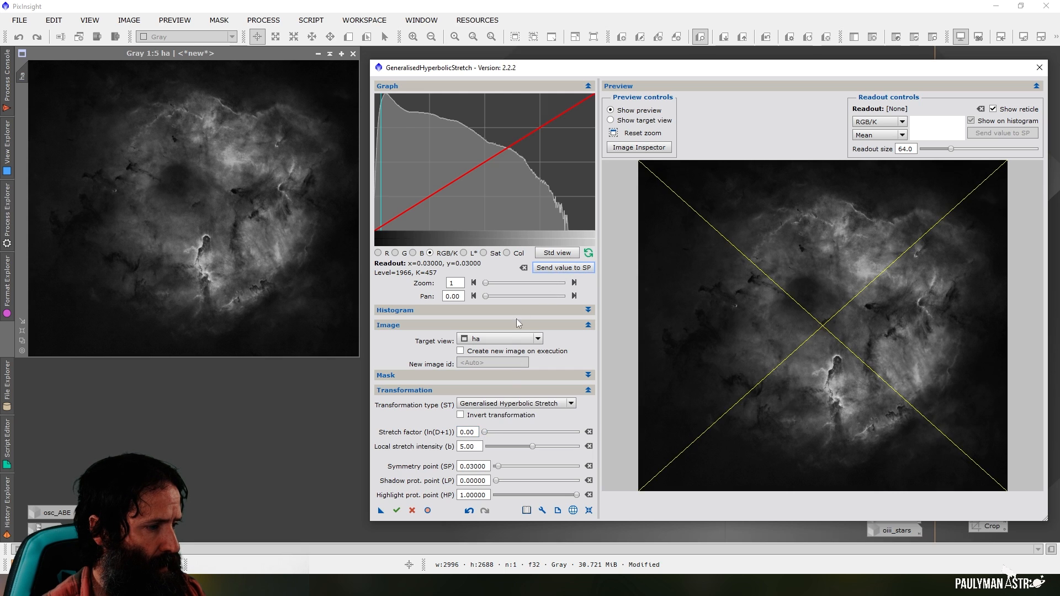
Set the stretch factor to 0.50, apply the stretch to ha and reset the parameters
{"action": "left_click_drag", "start_coordinate": [485, 432], "coordinate": [494, 438]}
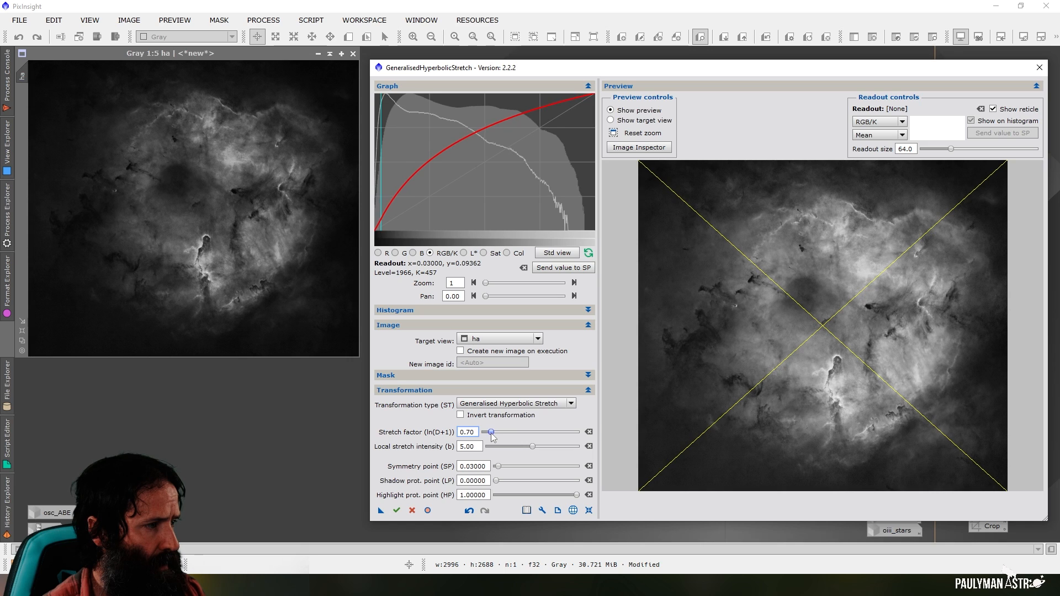
{"action": "left_click", "coordinate": [409, 98]}
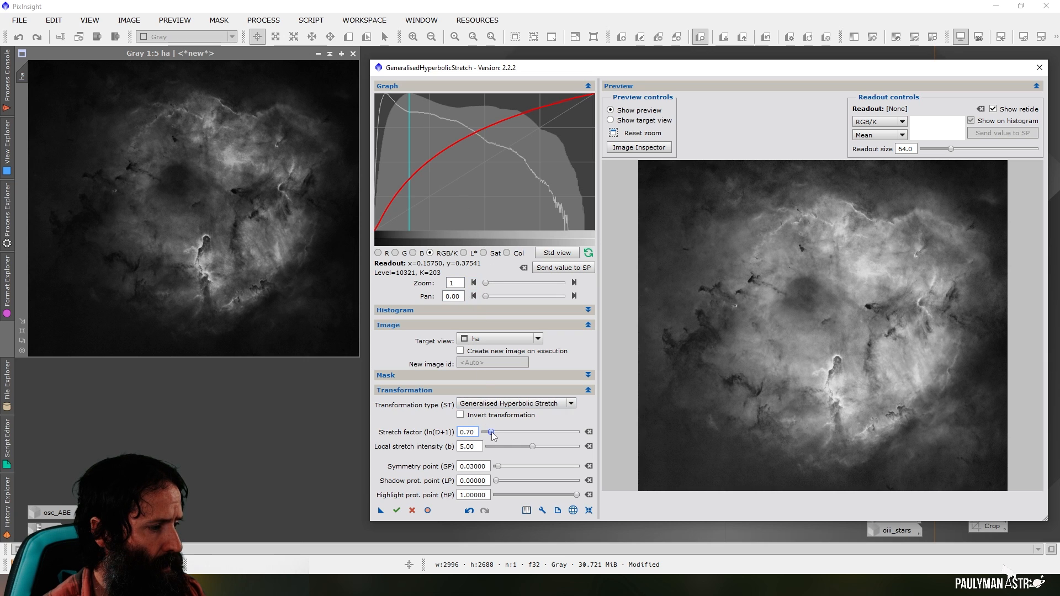
{"action": "left_click_drag", "start_coordinate": [491, 431], "coordinate": [488, 432]}
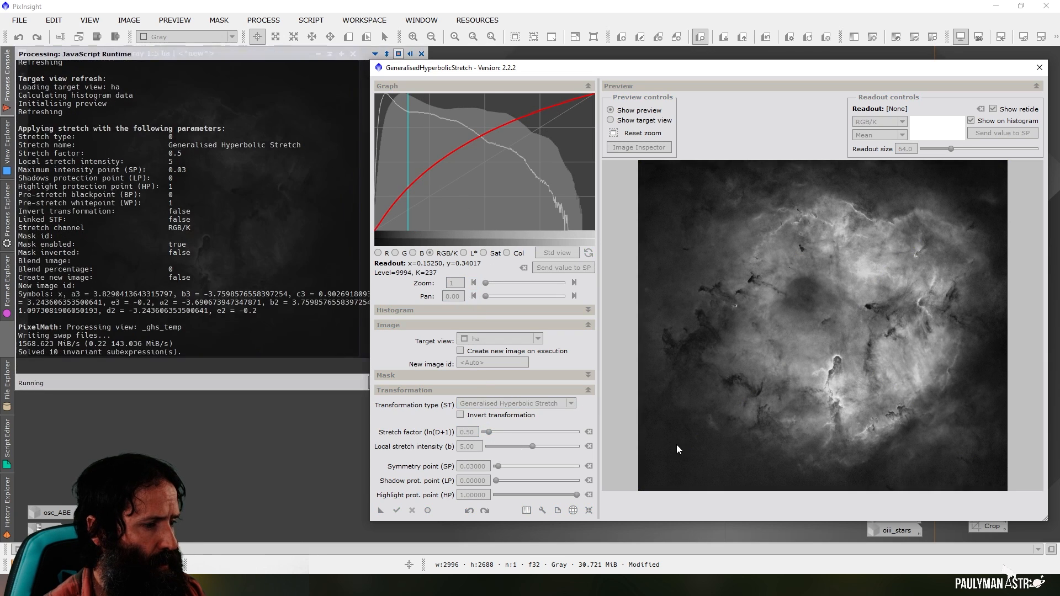
{"action": "left_click", "coordinate": [589, 512]}
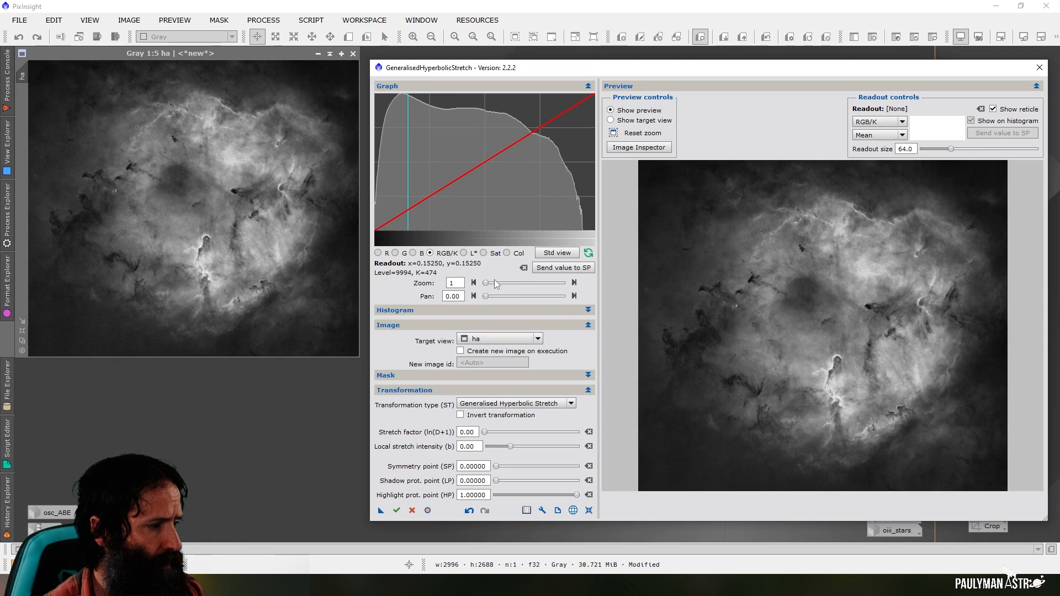
Close GeneralisedHyperbolicStretch without saving the log and place the oiii image window beside ha
{"action": "left_click", "coordinate": [485, 338]}
{"action": "left_click", "coordinate": [499, 359]}
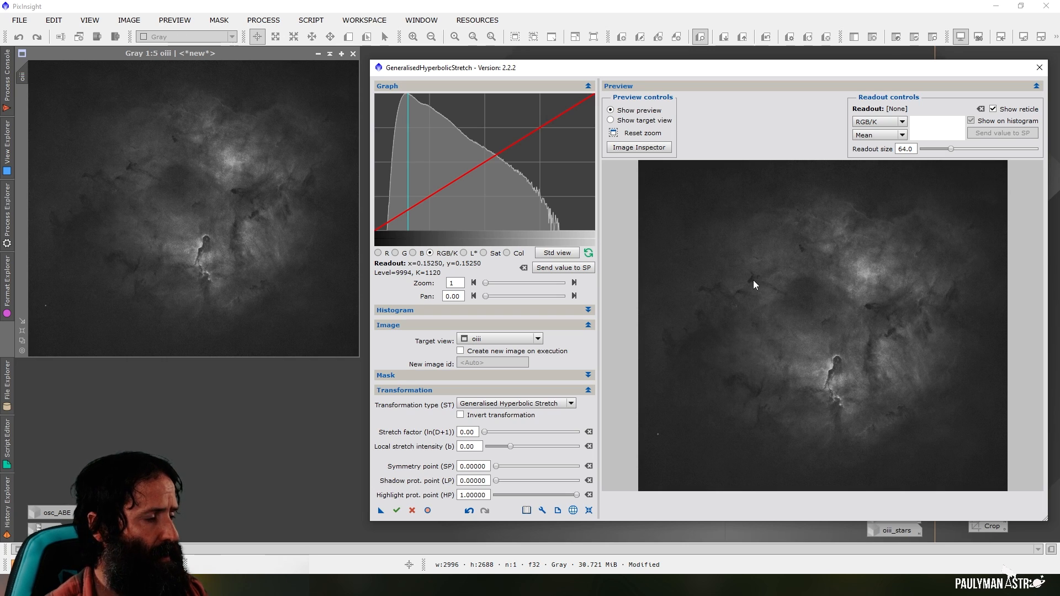
{"action": "left_click", "coordinate": [1040, 68]}
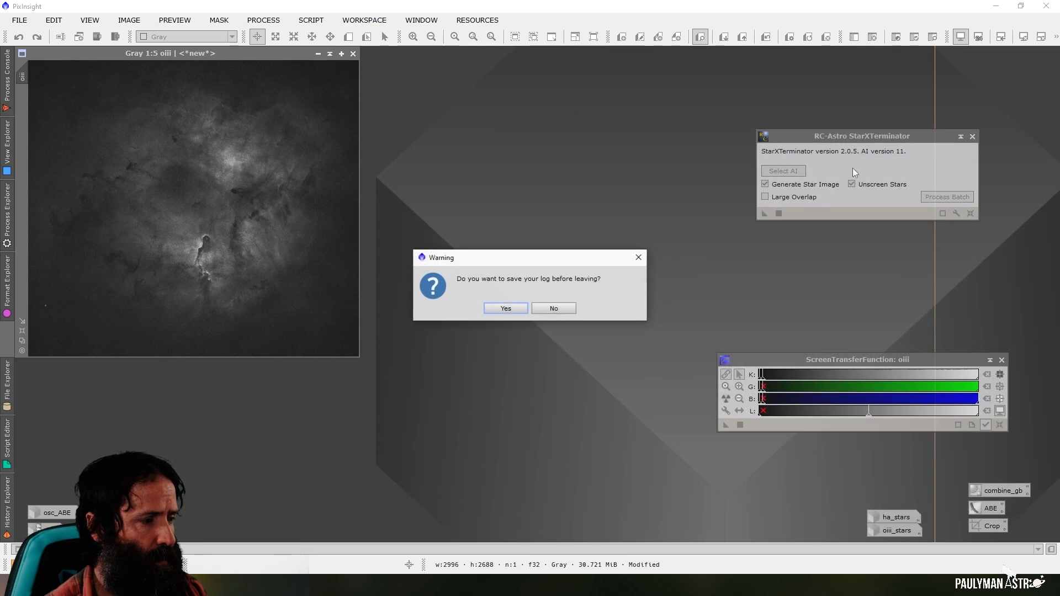
{"action": "left_click", "coordinate": [554, 310]}
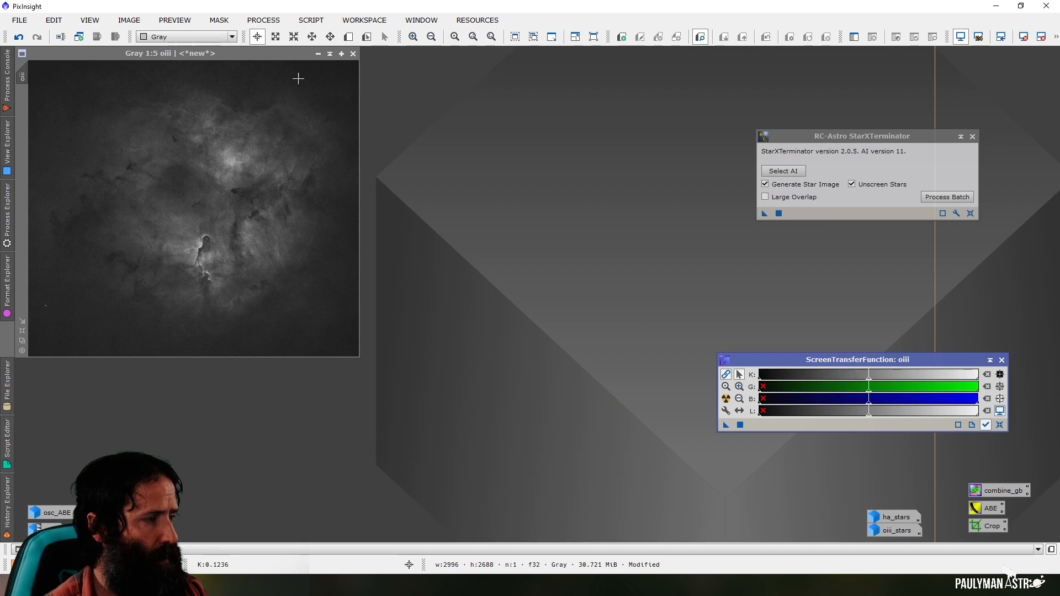
{"action": "left_click_drag", "start_coordinate": [216, 54], "coordinate": [562, 56]}
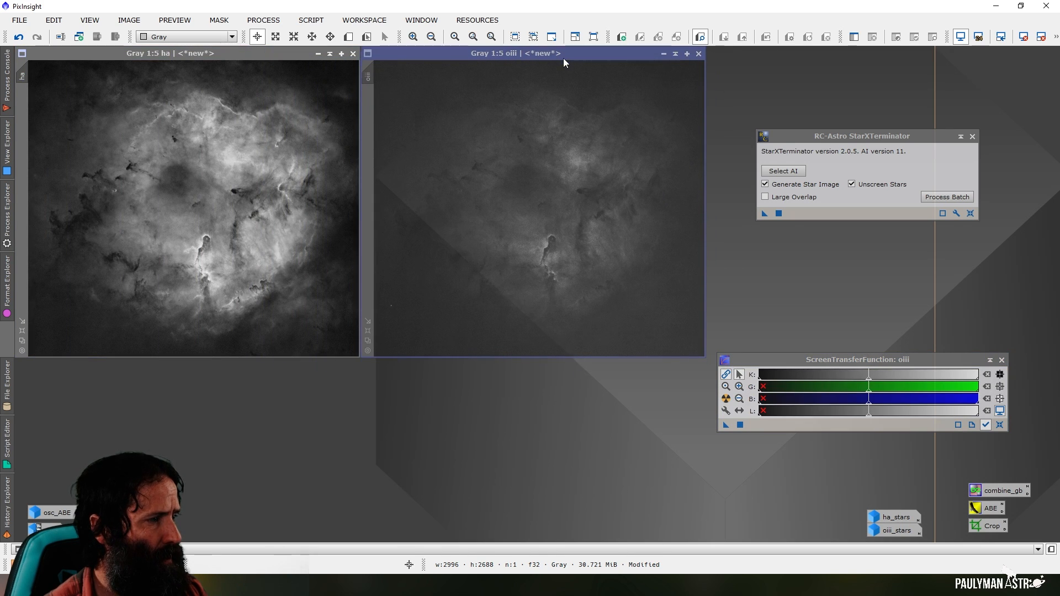
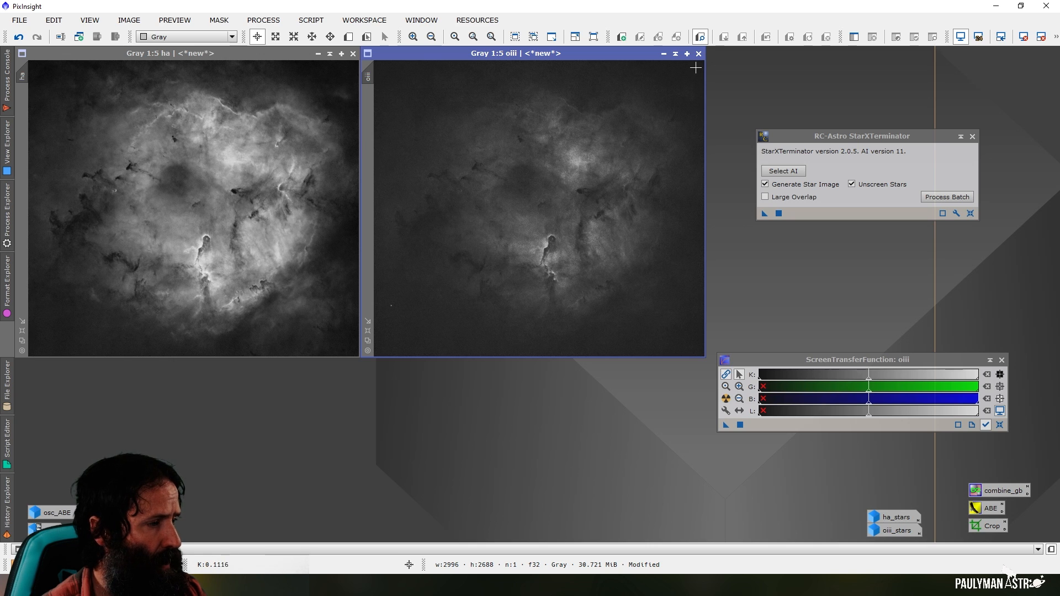
Open HistogramTransformation for the oiii view with a real-time preview, placed clear of the settings
{"action": "left_click", "coordinate": [278, 21]}
{"action": "mouse_move", "coordinate": [387, 11]}
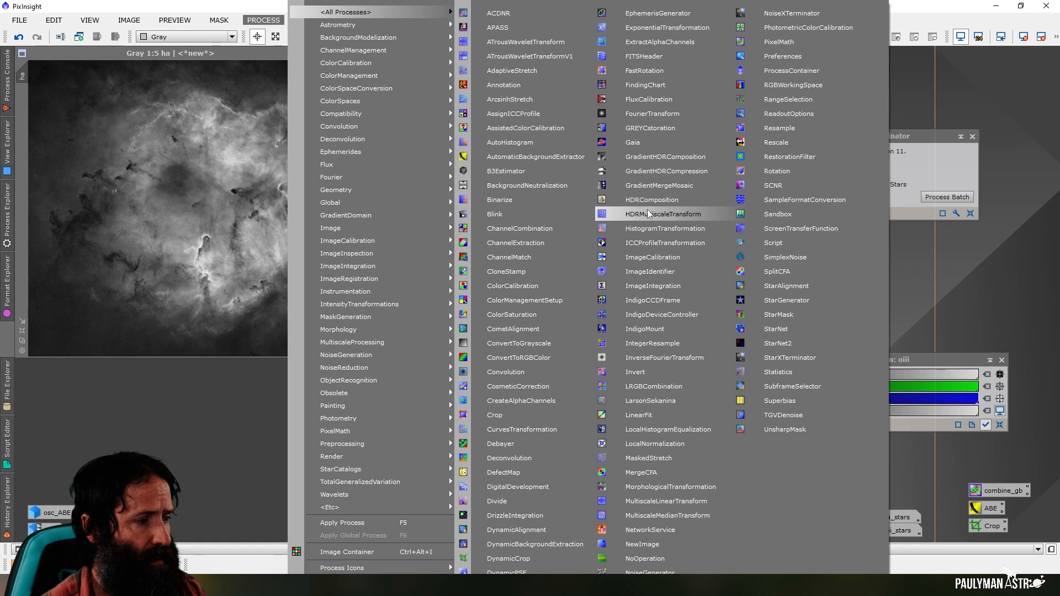
{"action": "left_click", "coordinate": [658, 229]}
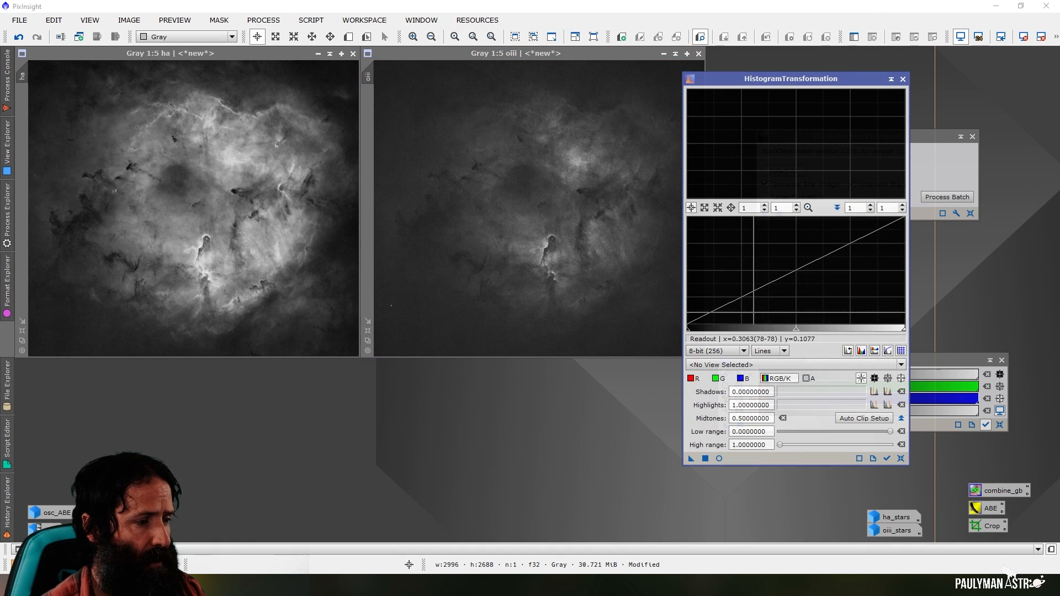
{"action": "left_click", "coordinate": [751, 365]}
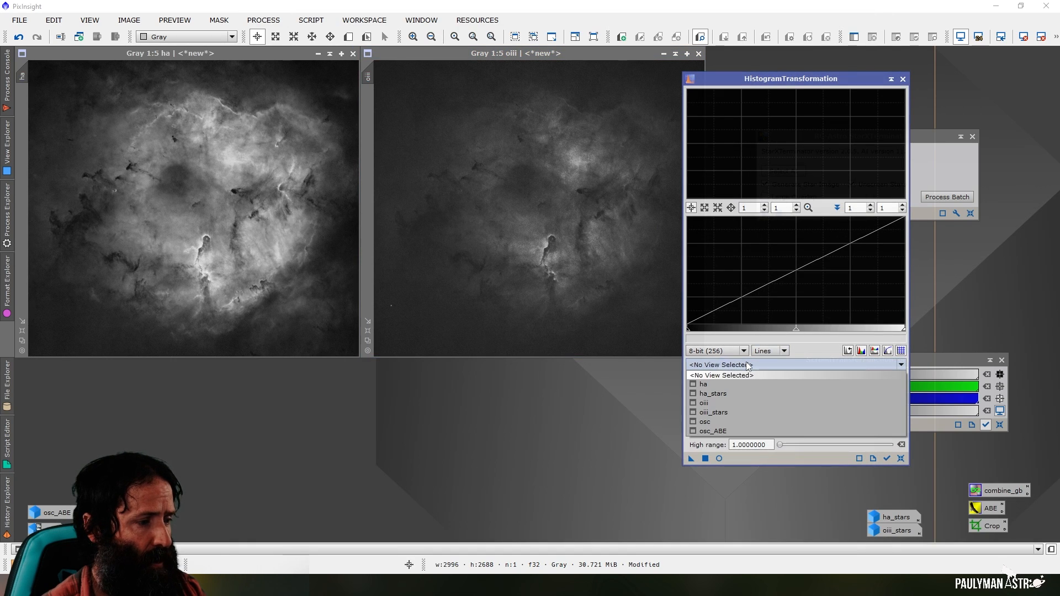
{"action": "left_click", "coordinate": [734, 403]}
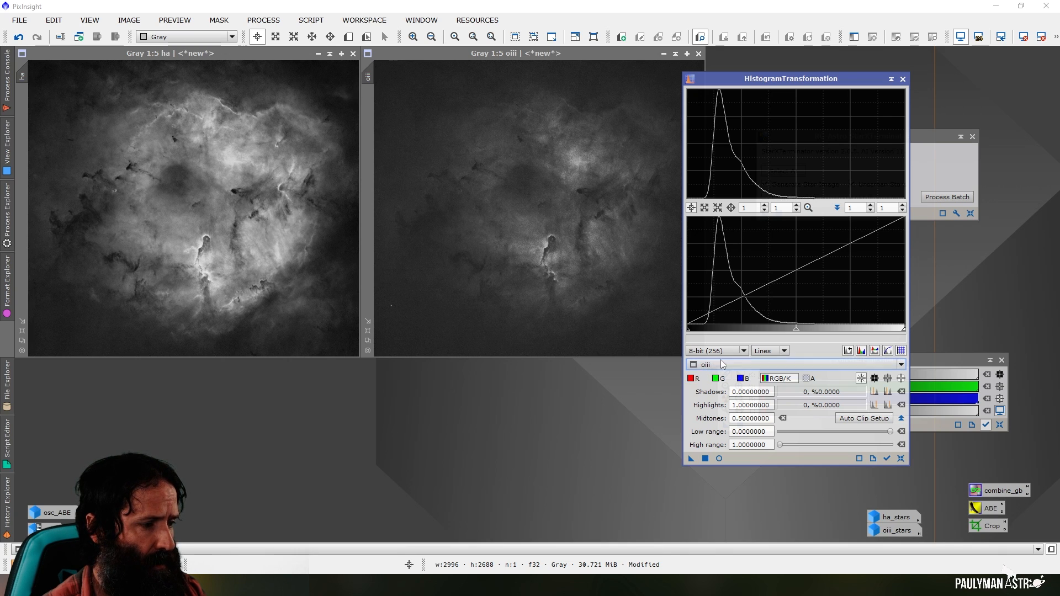
{"action": "left_click", "coordinate": [718, 458]}
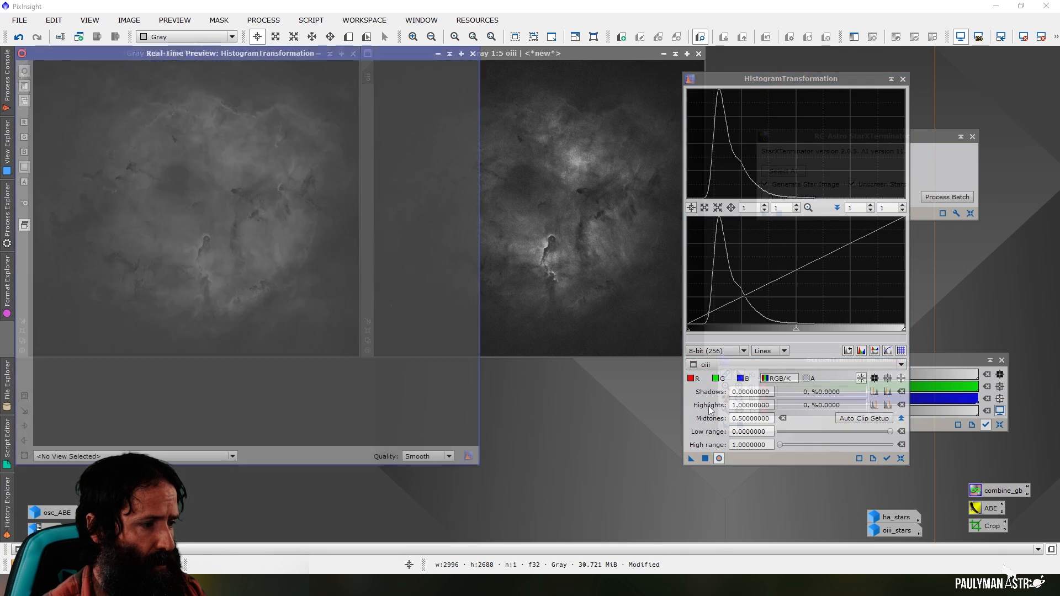
{"action": "left_click_drag", "start_coordinate": [386, 103], "coordinate": [376, 105]}
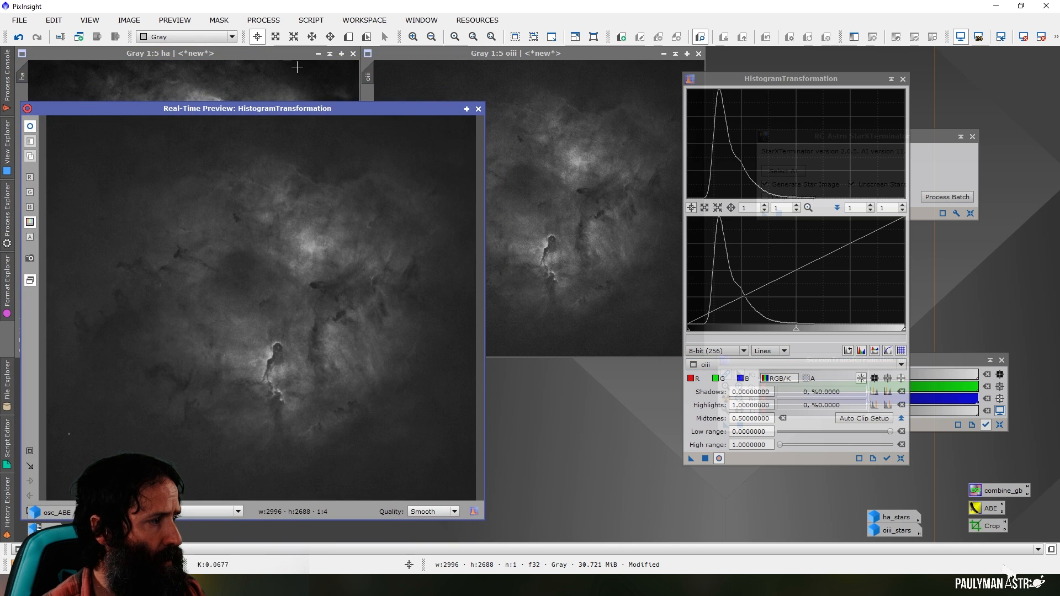
Raise the black point of oiii to a shadows value of 0.05569620, apply it and close the real-time preview
{"action": "left_click_drag", "start_coordinate": [694, 331], "coordinate": [700, 331]}
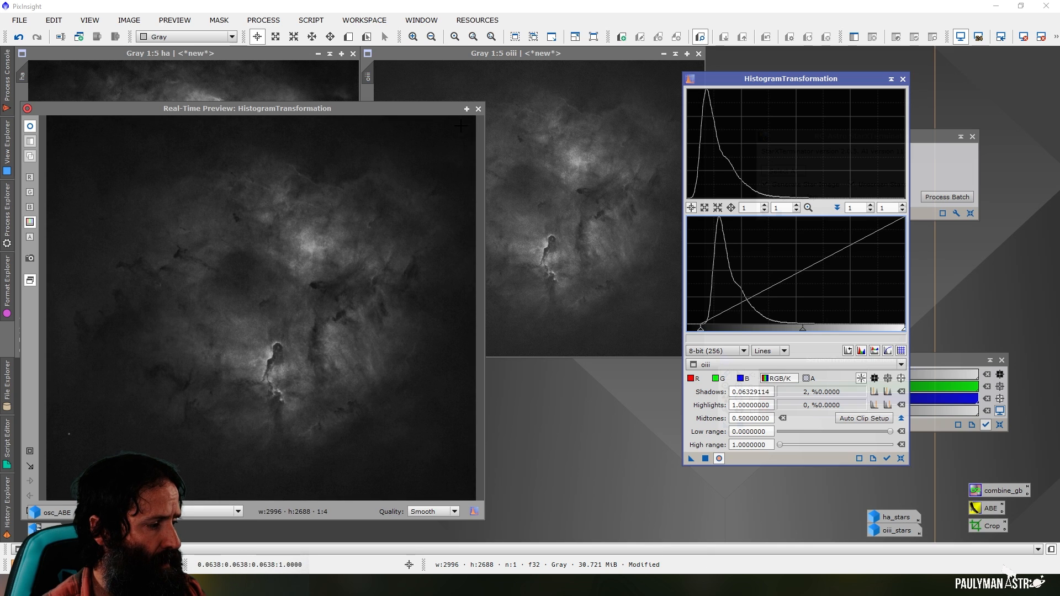
{"action": "left_click_drag", "start_coordinate": [359, 109], "coordinate": [428, 84]}
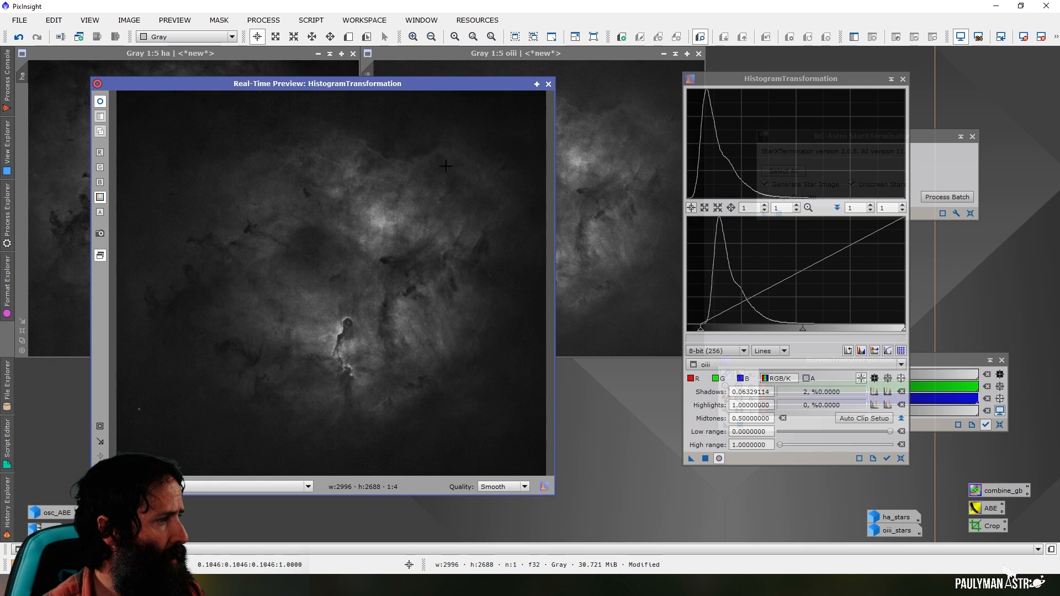
{"action": "left_click_drag", "start_coordinate": [703, 333], "coordinate": [699, 333]}
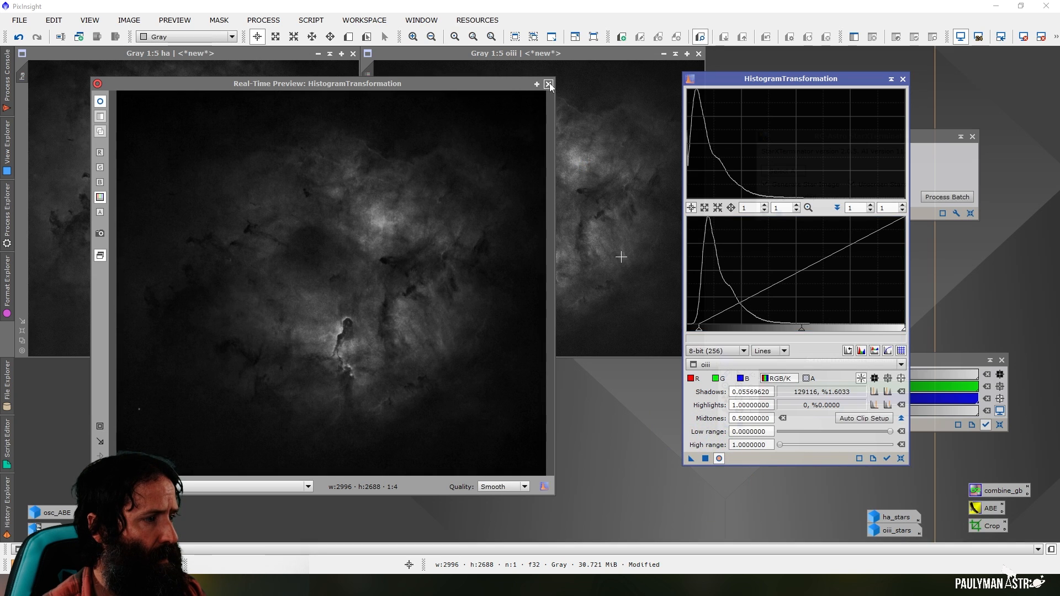
{"action": "left_click", "coordinate": [548, 84]}
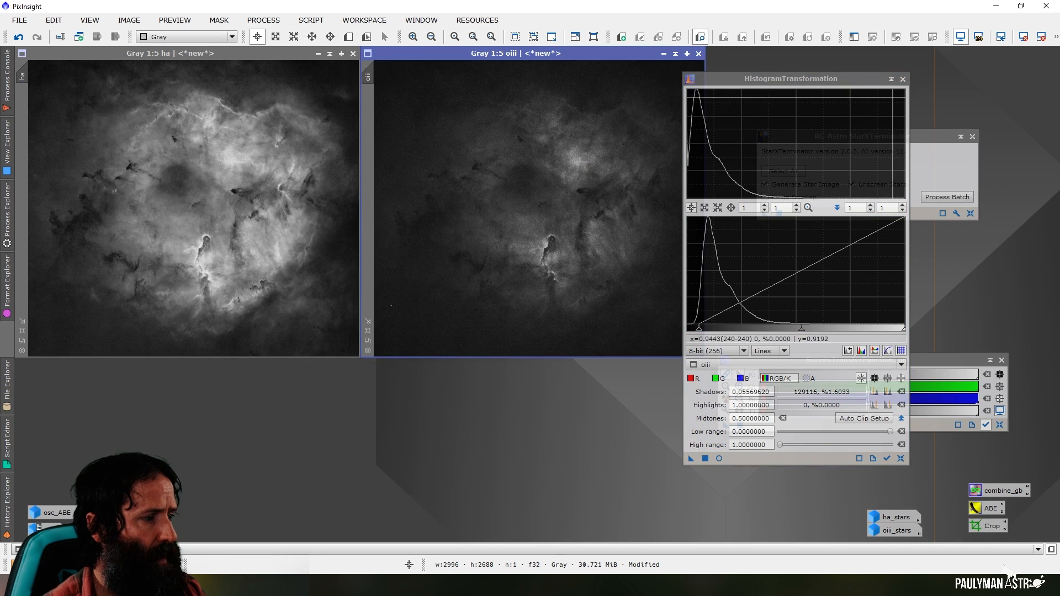
Close HistogramTransformation, ScreenTransferFunction and StarXTerminator to clear the workspace
{"action": "left_click", "coordinate": [903, 79]}
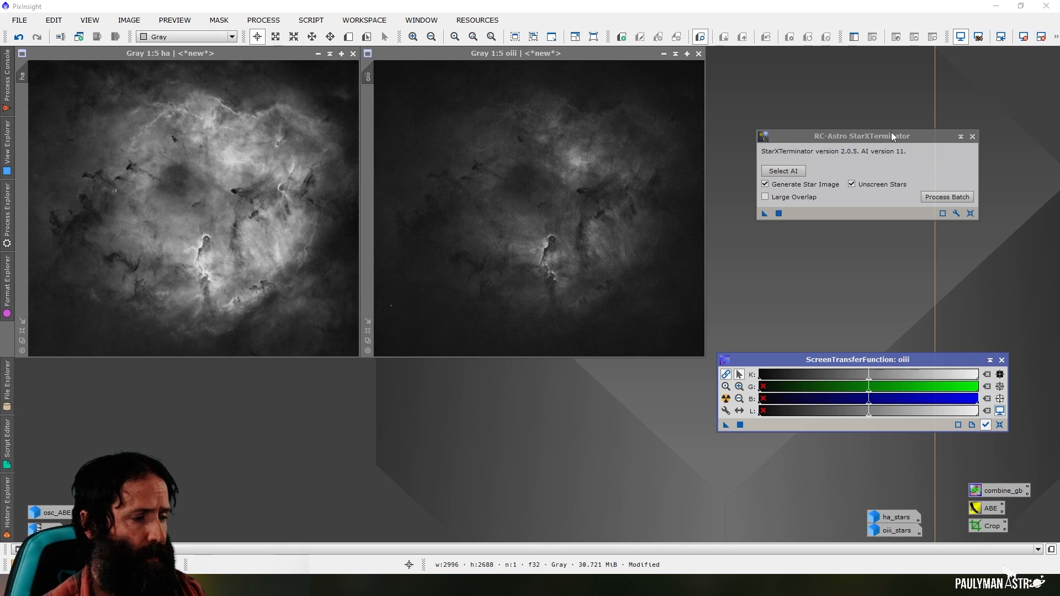
{"action": "left_click", "coordinate": [1002, 360]}
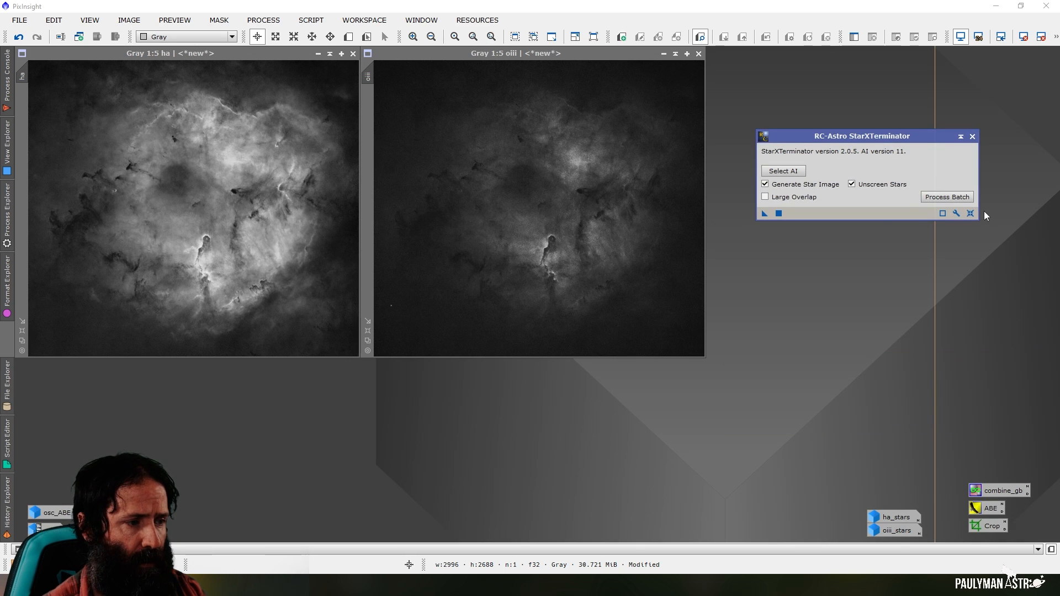
{"action": "left_click", "coordinate": [975, 137]}
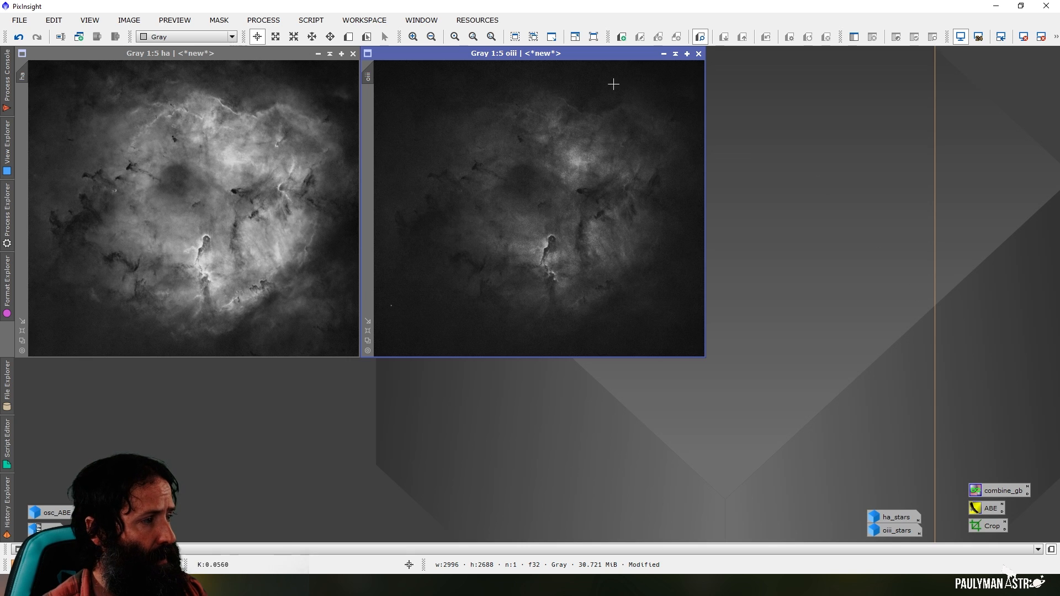
Open PixelMath beside the images and enter the RGB/K expression (ha*oiii)^~(ha*oiii)
{"action": "left_click", "coordinate": [263, 19]}
{"action": "mouse_move", "coordinate": [353, 12]}
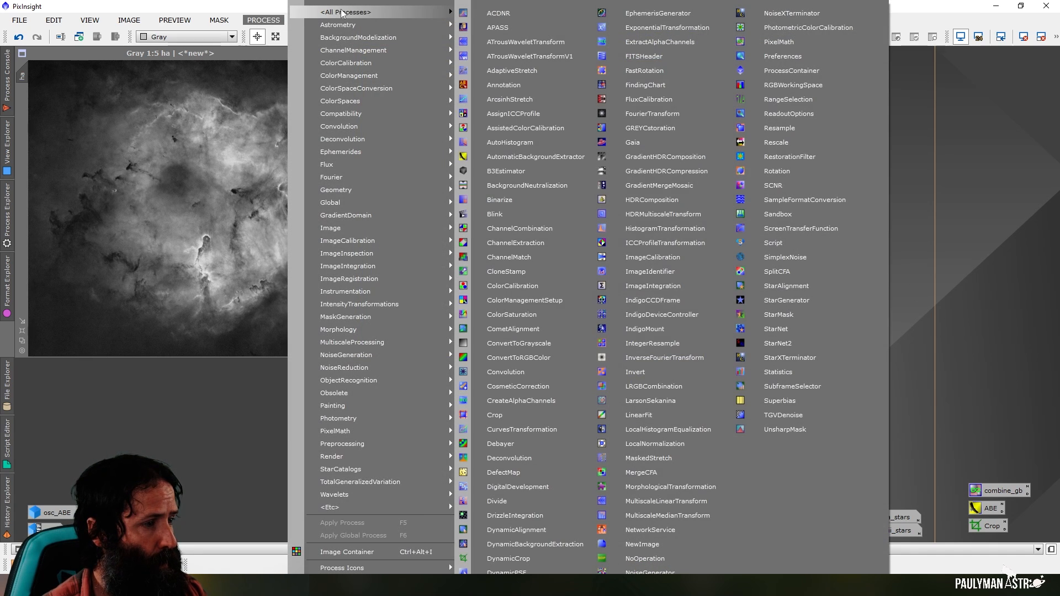
{"action": "left_click", "coordinate": [796, 43]}
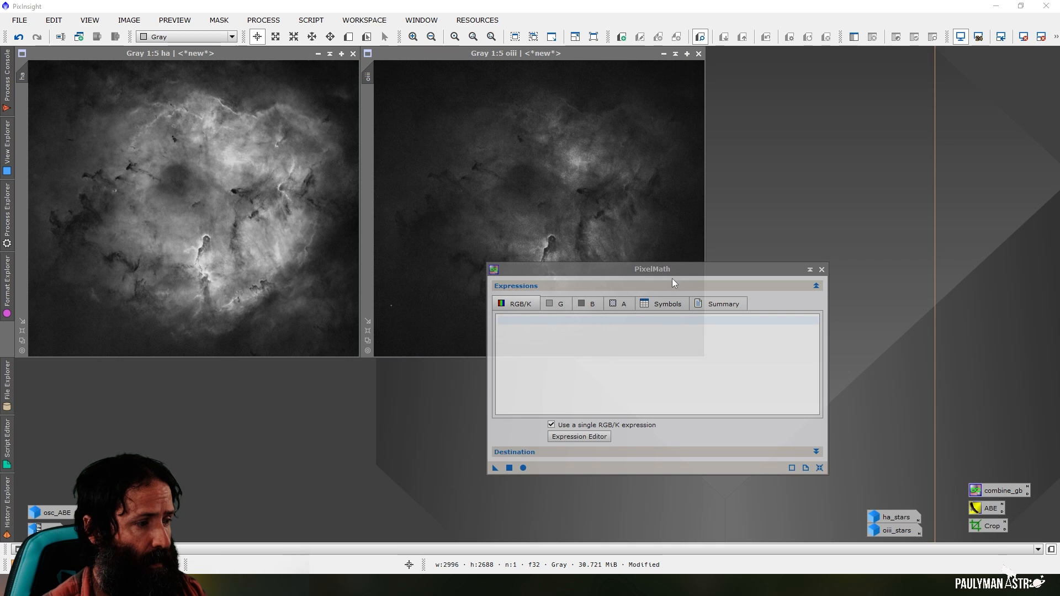
{"action": "left_click_drag", "start_coordinate": [673, 273], "coordinate": [898, 106]}
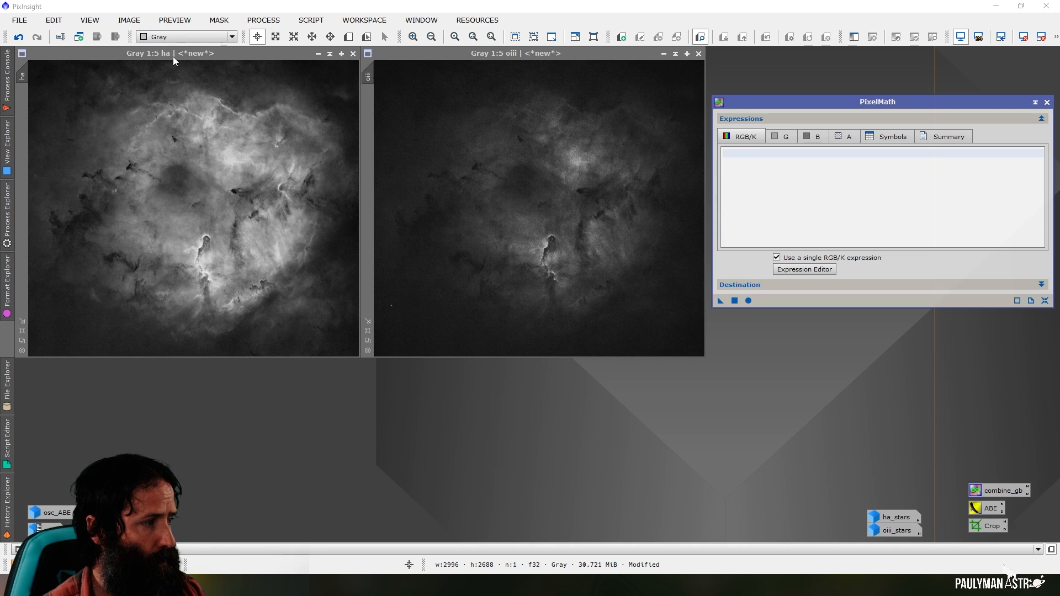
{"action": "left_click", "coordinate": [743, 154]}
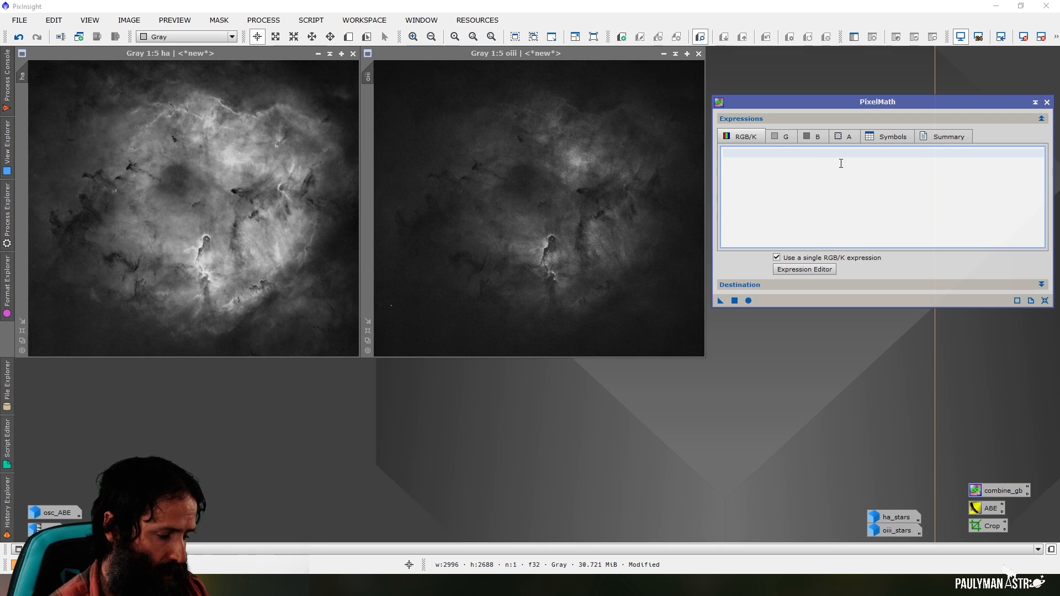
{"action": "type", "text": "(ha"}
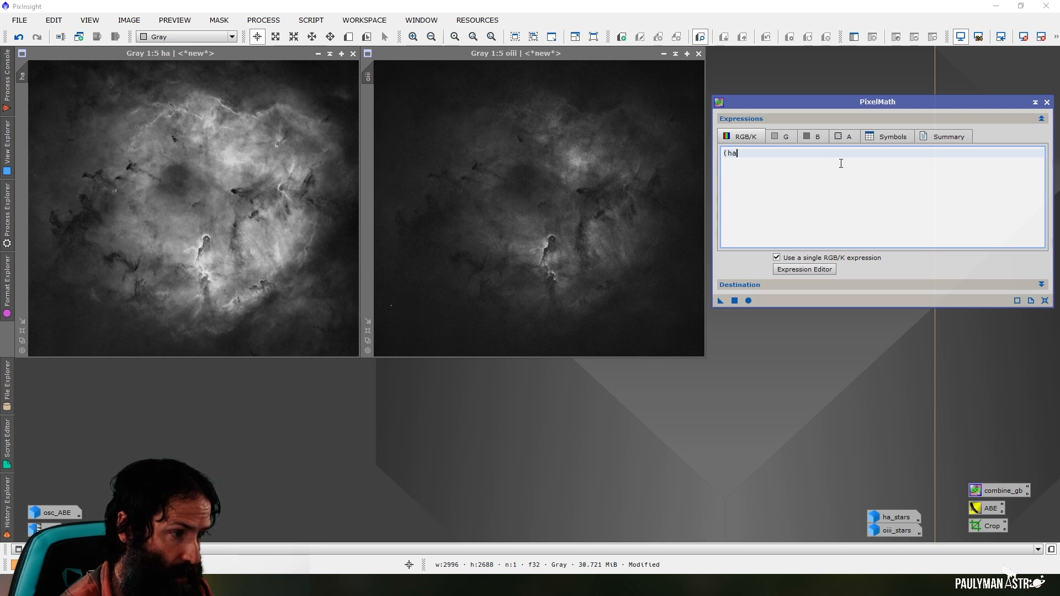
{"action": "type", "text": "*oiii"}
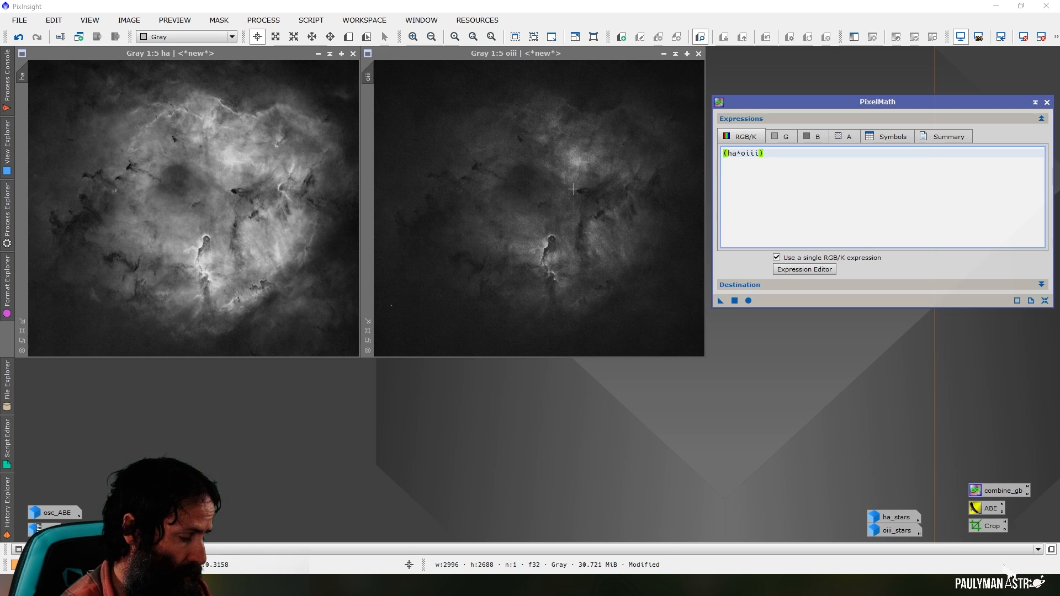
{"action": "type", "text": "^~"}
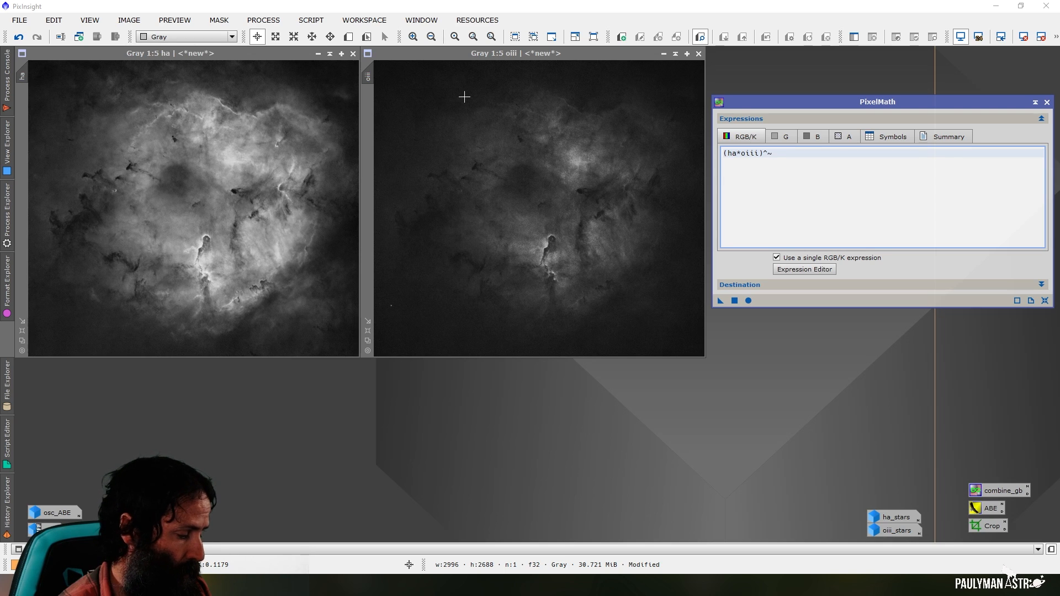
{"action": "type", "text": "ha*"}
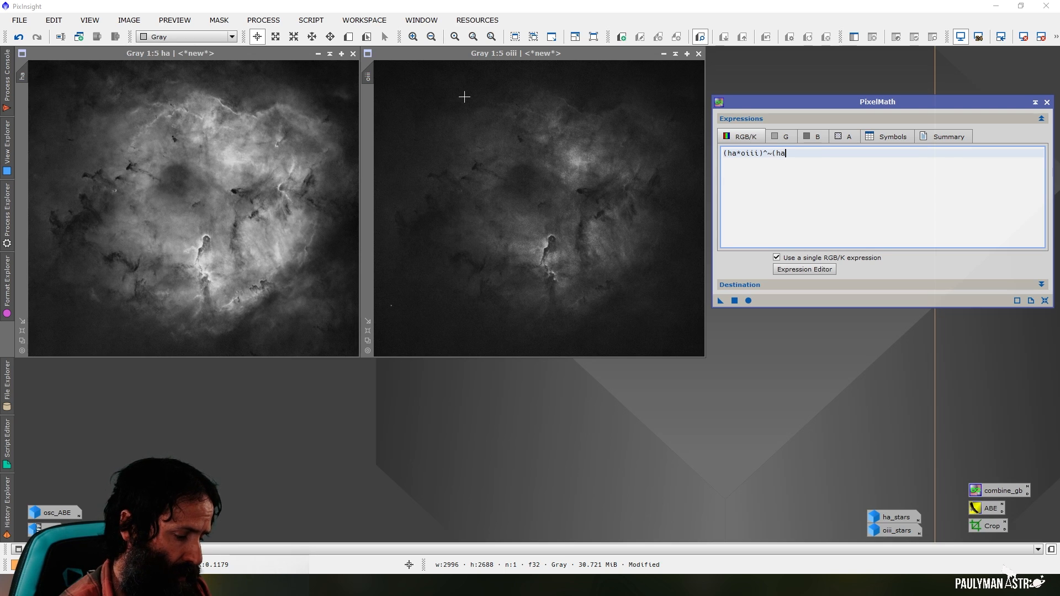
{"action": "type", "text": "oiii)"}
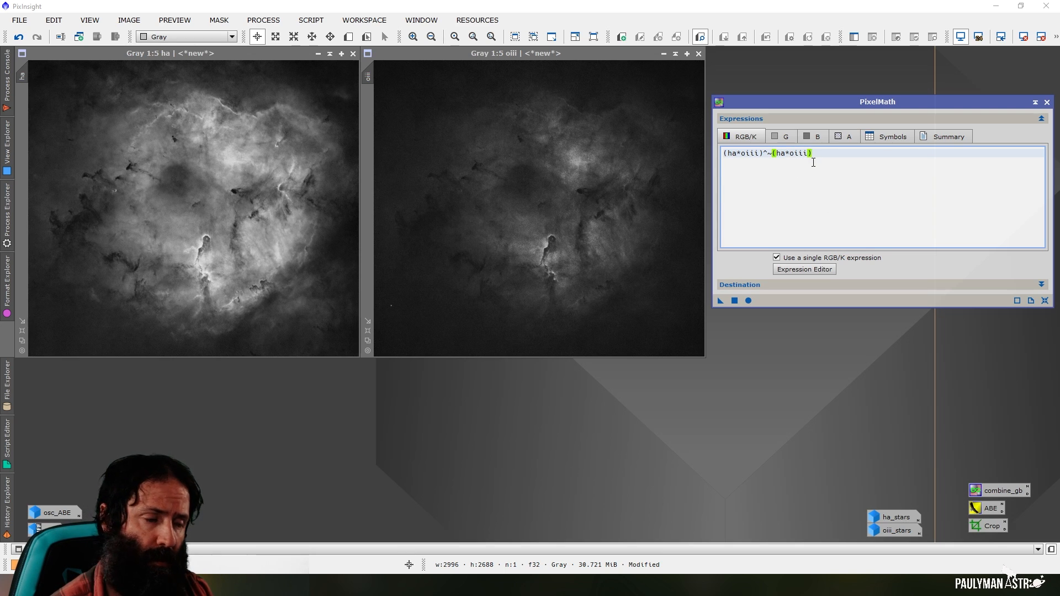
Set PixelMath to create a new image with the id ho and run the expression
{"action": "left_click", "coordinate": [799, 284]}
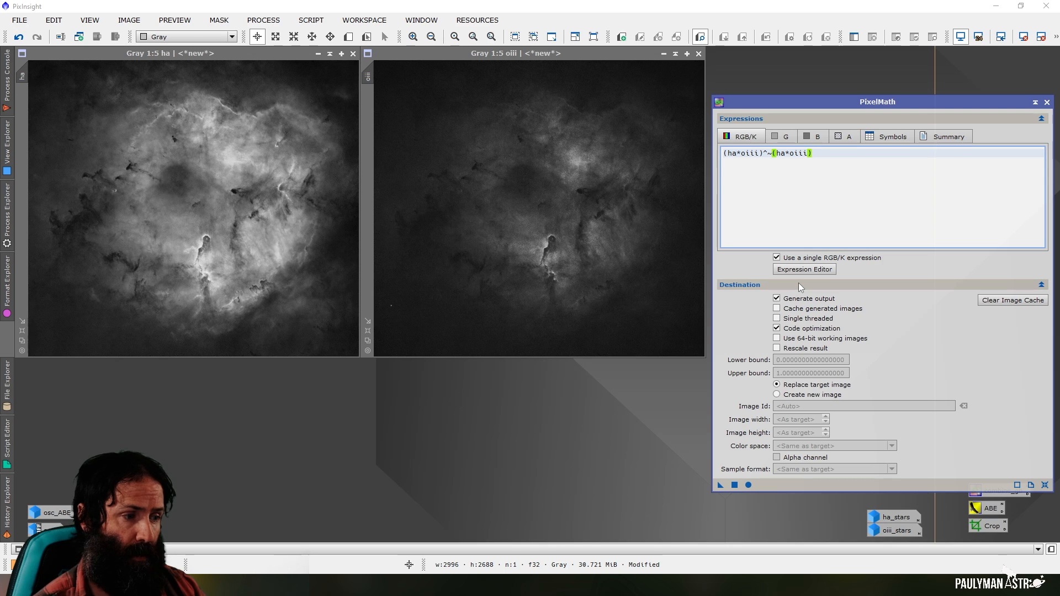
{"action": "left_click", "coordinate": [777, 395]}
{"action": "type", "text": "ho"}
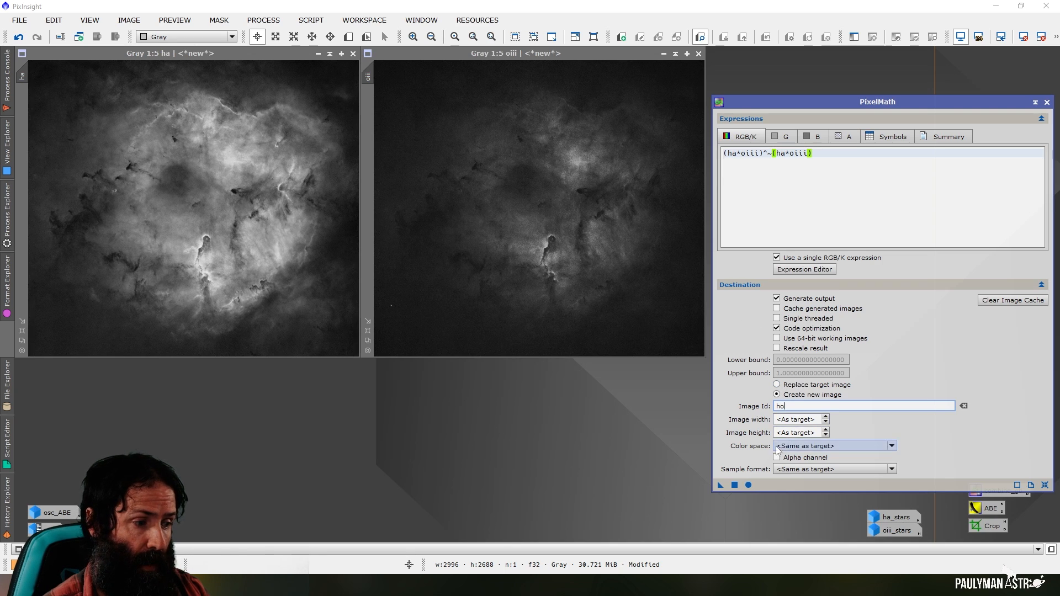
{"action": "left_click", "coordinate": [735, 485]}
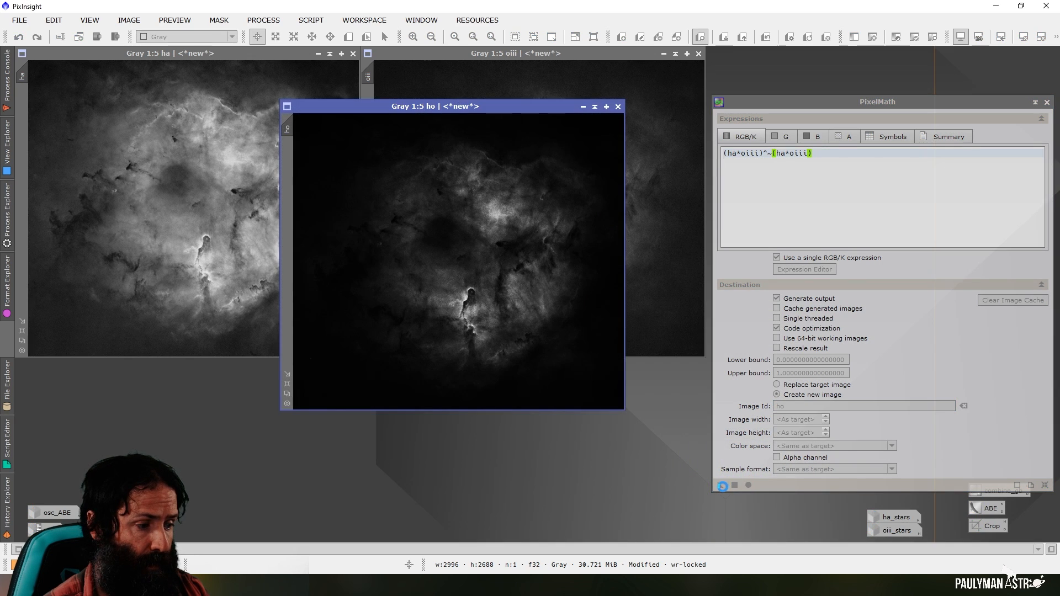
Save the PixelMath instance as a process icon named ho above combine_gb, check its stored settings and close PixelMath
{"action": "left_click_drag", "start_coordinate": [721, 486], "coordinate": [662, 511]}
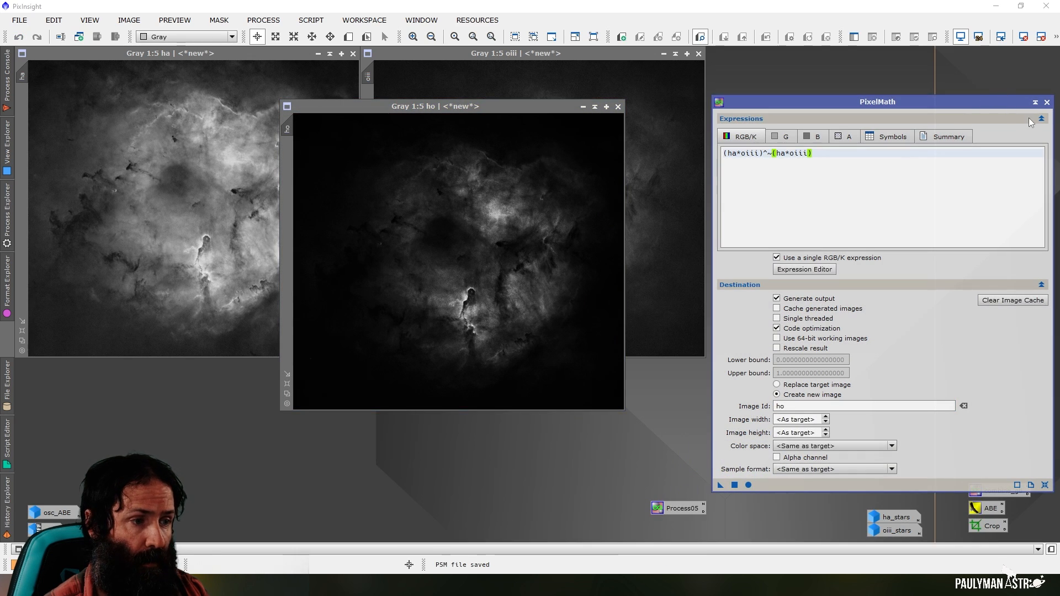
{"action": "left_click", "coordinate": [1047, 102]}
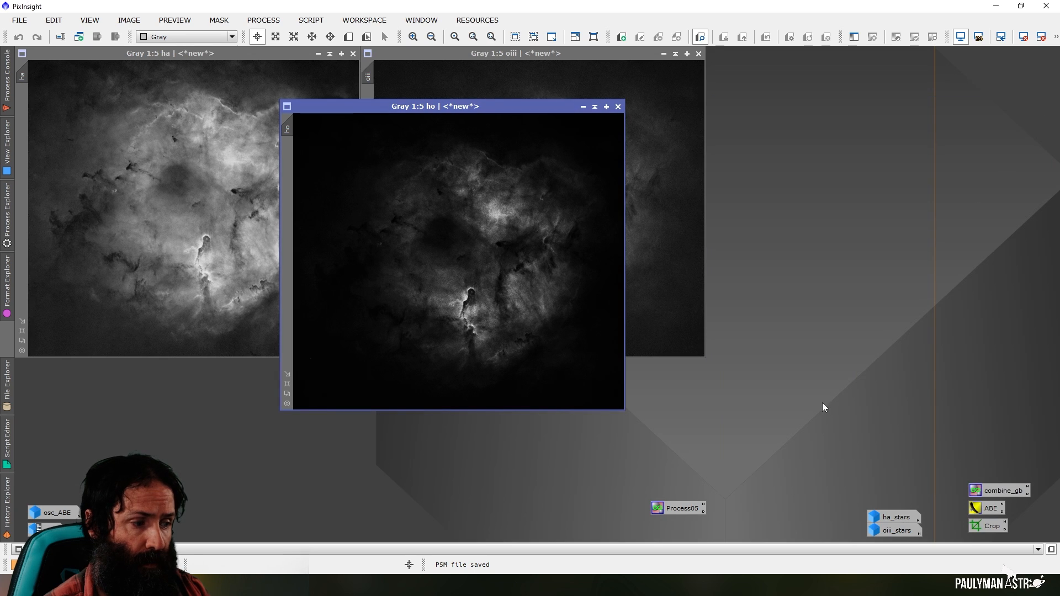
{"action": "left_click_drag", "start_coordinate": [723, 499], "coordinate": [979, 467]}
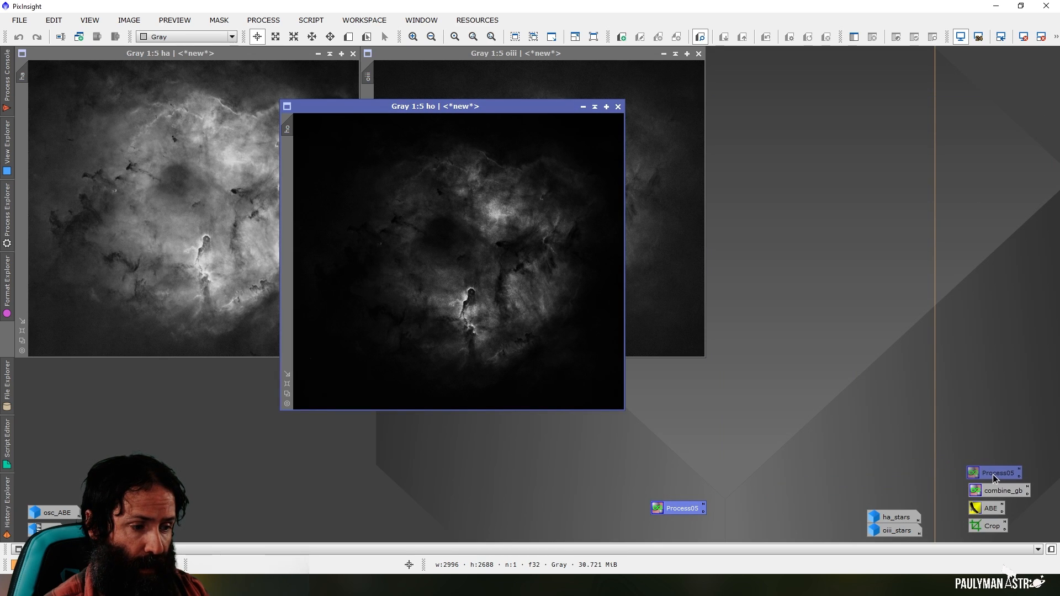
{"action": "right_click", "coordinate": [992, 473]}
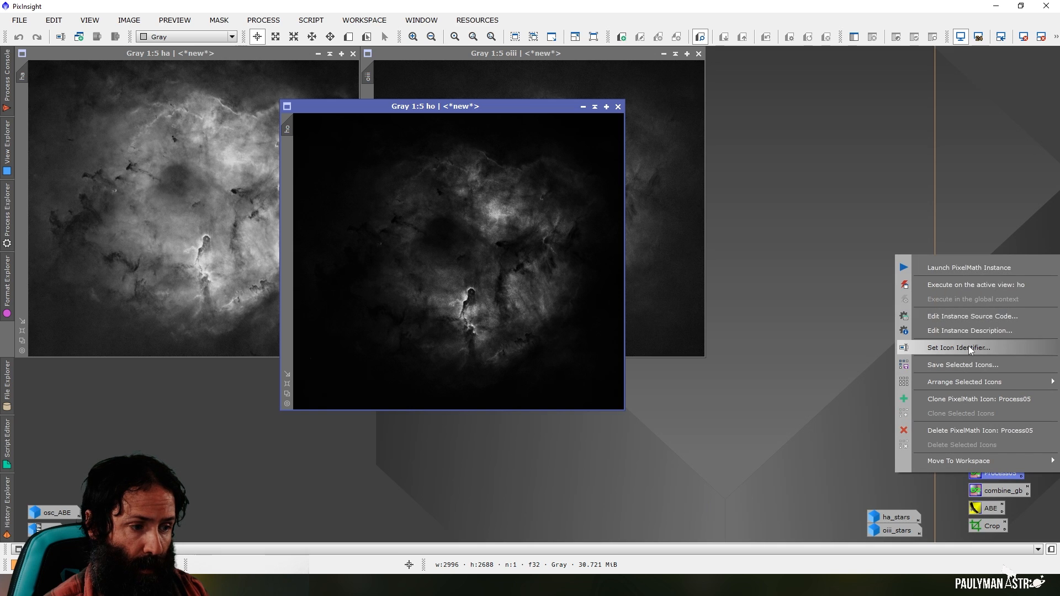
{"action": "left_click", "coordinate": [962, 347]}
{"action": "type", "text": "ho"}
{"action": "left_click", "coordinate": [592, 310]}
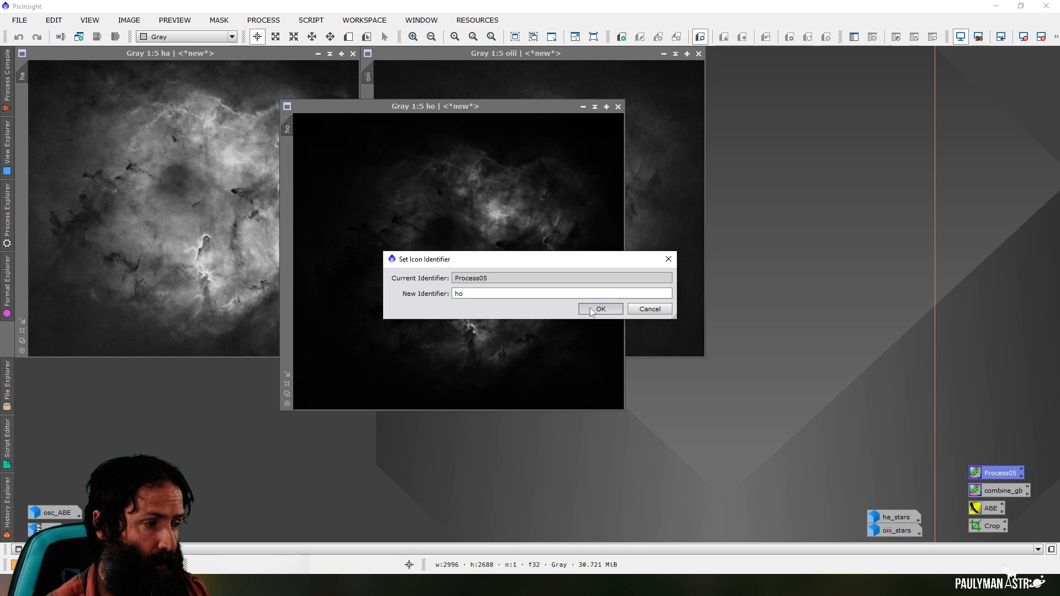
{"action": "double_click", "coordinate": [987, 475]}
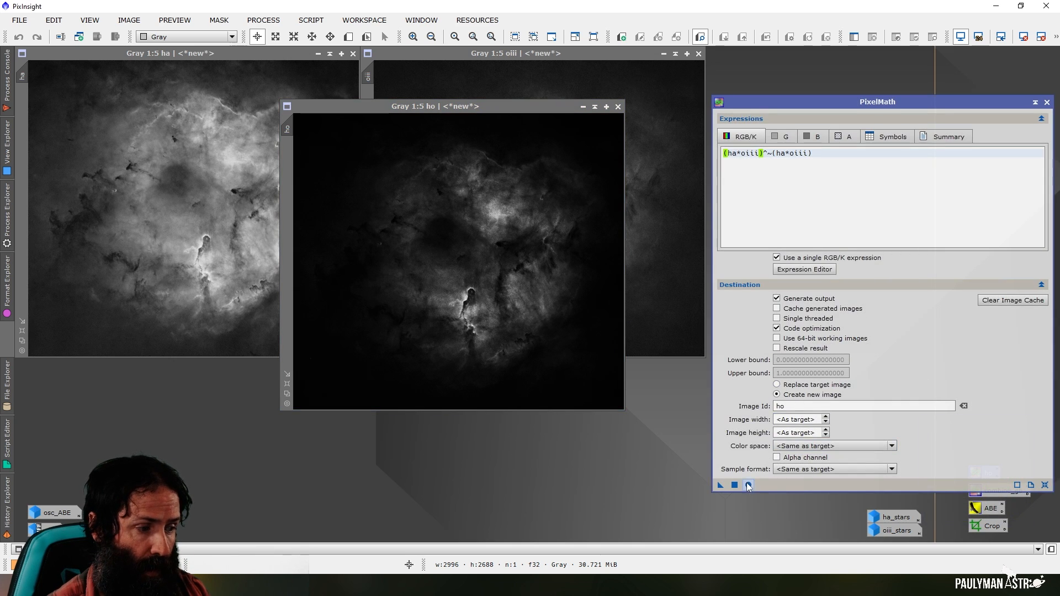
{"action": "left_click", "coordinate": [1047, 104]}
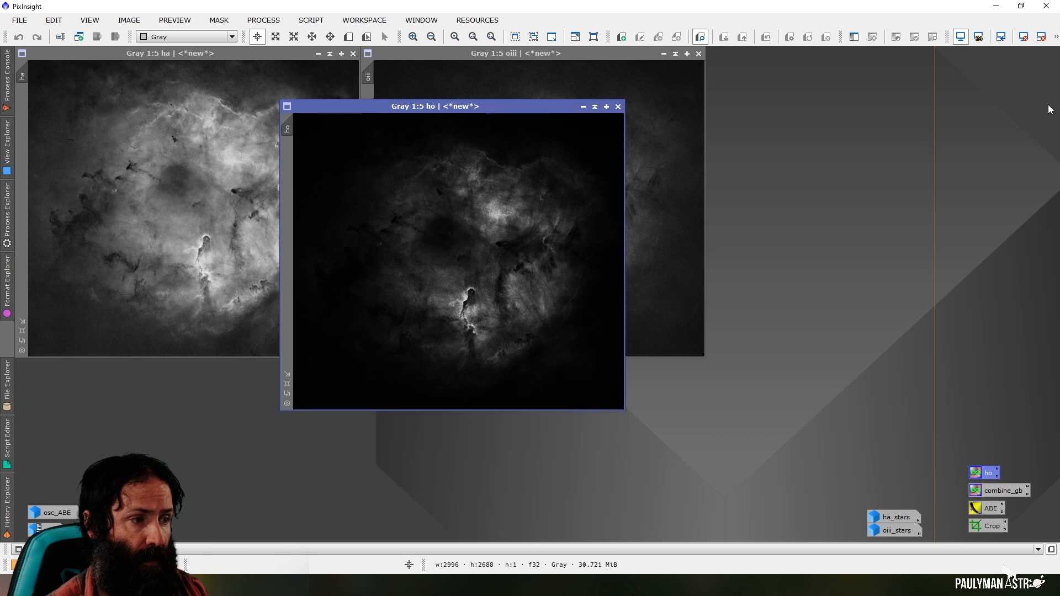
Place the ho image beside oiii and open the GeneralisedHyperbolicStretch script with ho as the target view
{"action": "left_click_drag", "start_coordinate": [480, 107], "coordinate": [901, 54]}
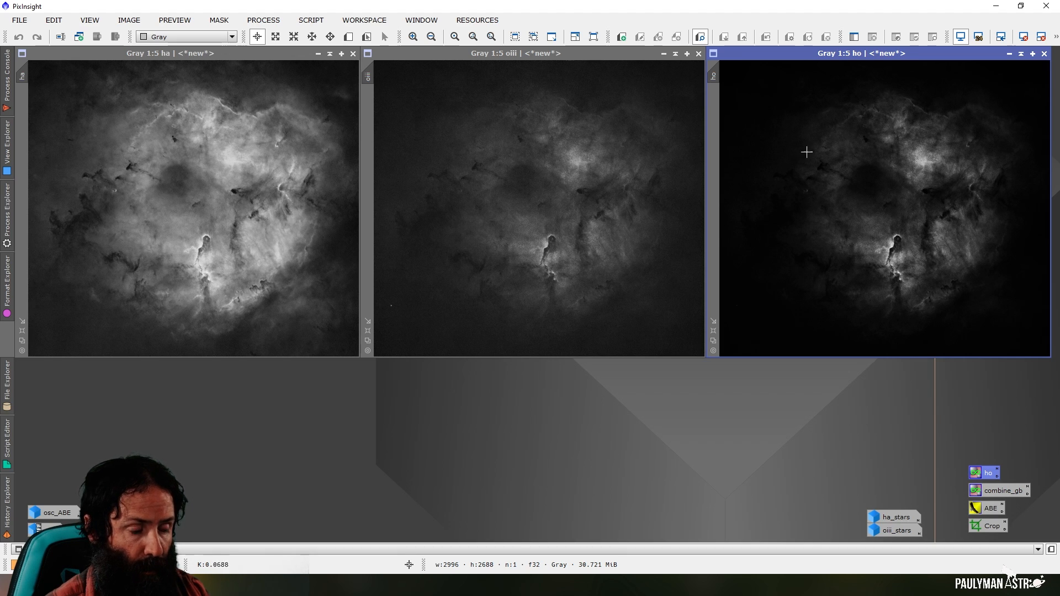
{"action": "left_click", "coordinate": [311, 20]}
{"action": "mouse_move", "coordinate": [401, 192]}
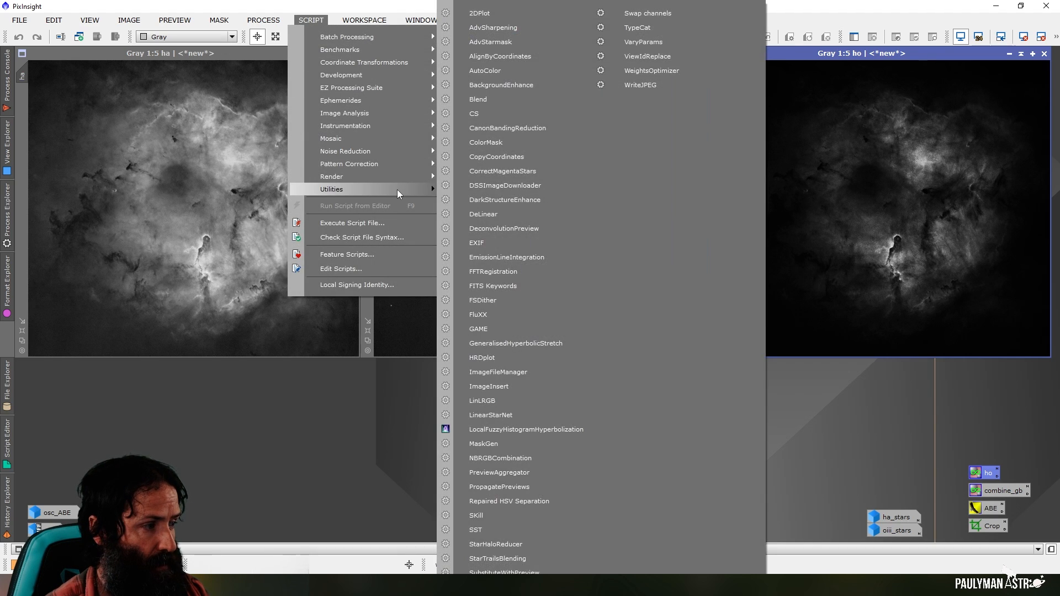
{"action": "left_click", "coordinate": [513, 344]}
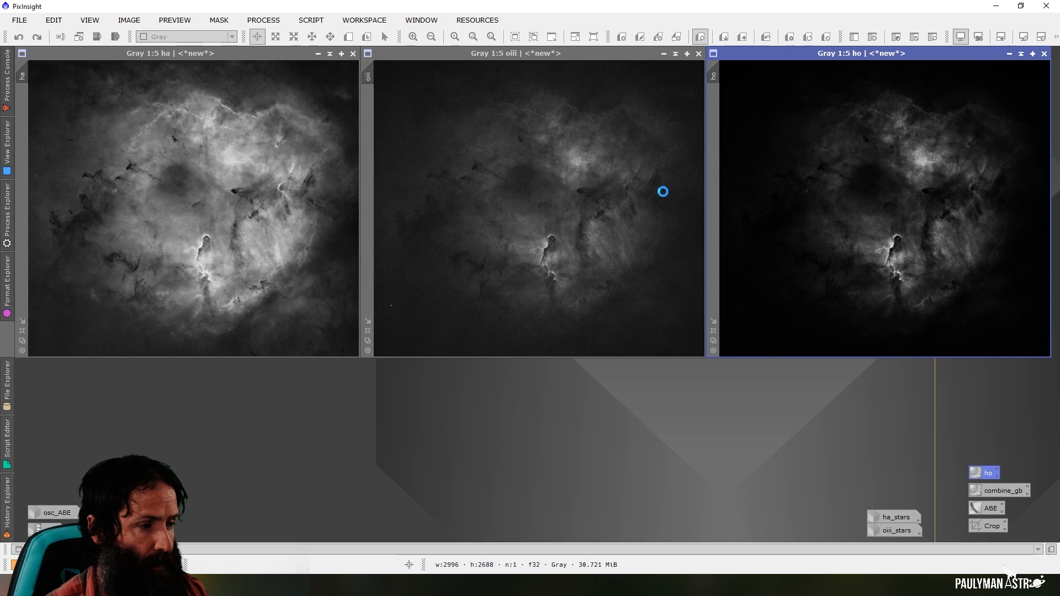
{"action": "left_click", "coordinate": [303, 334]}
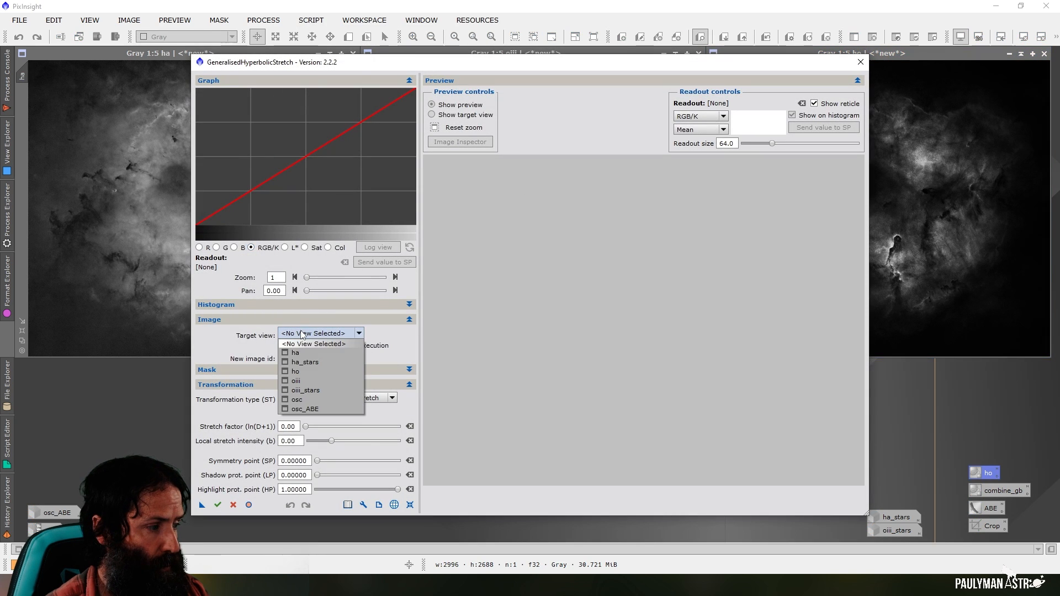
{"action": "left_click", "coordinate": [297, 370]}
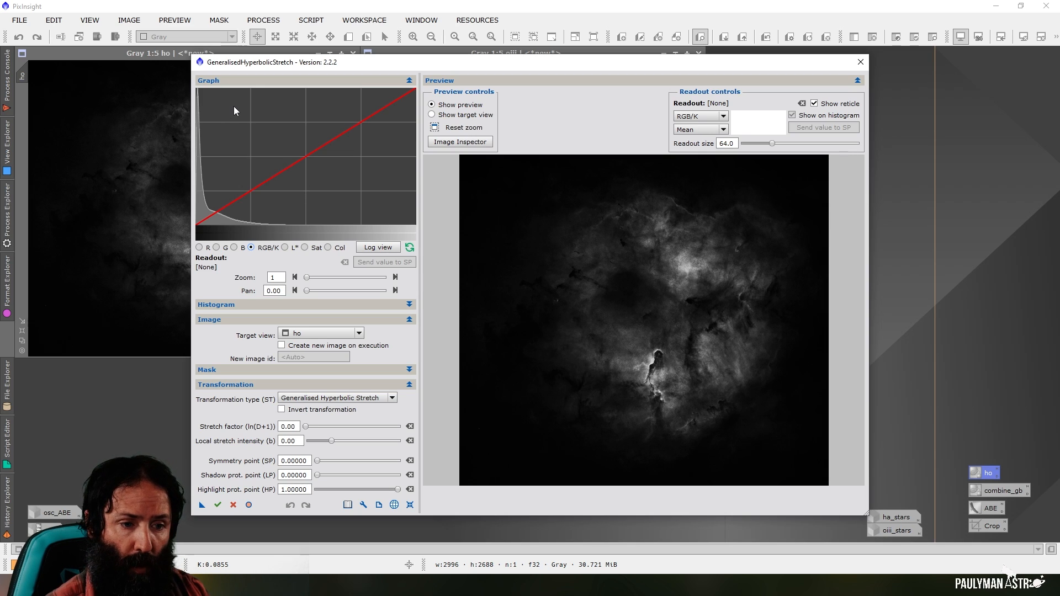
Set the symmetry point to 0.01500 from the histogram peak and the local stretch intensity to 10
{"action": "left_click", "coordinate": [199, 97]}
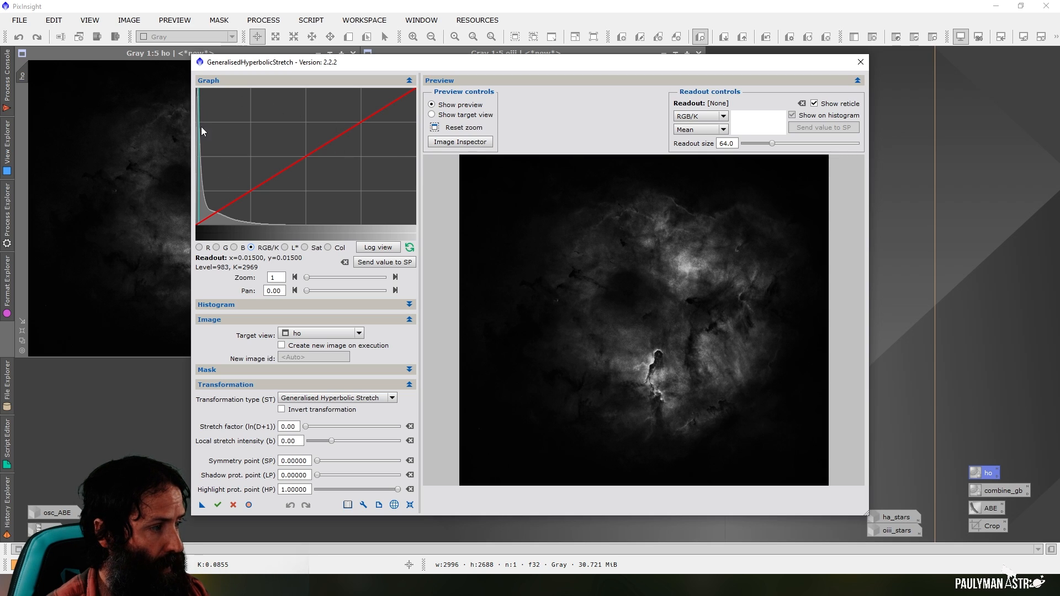
{"action": "left_click", "coordinate": [384, 264]}
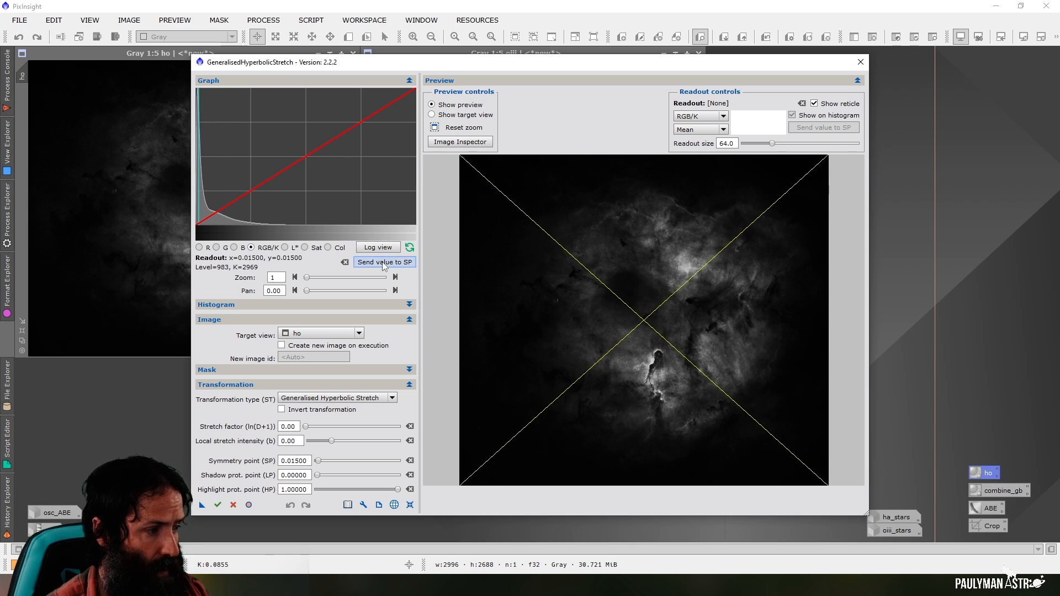
{"action": "left_click_drag", "start_coordinate": [301, 440], "coordinate": [275, 439]}
{"action": "type", "text": "10"}
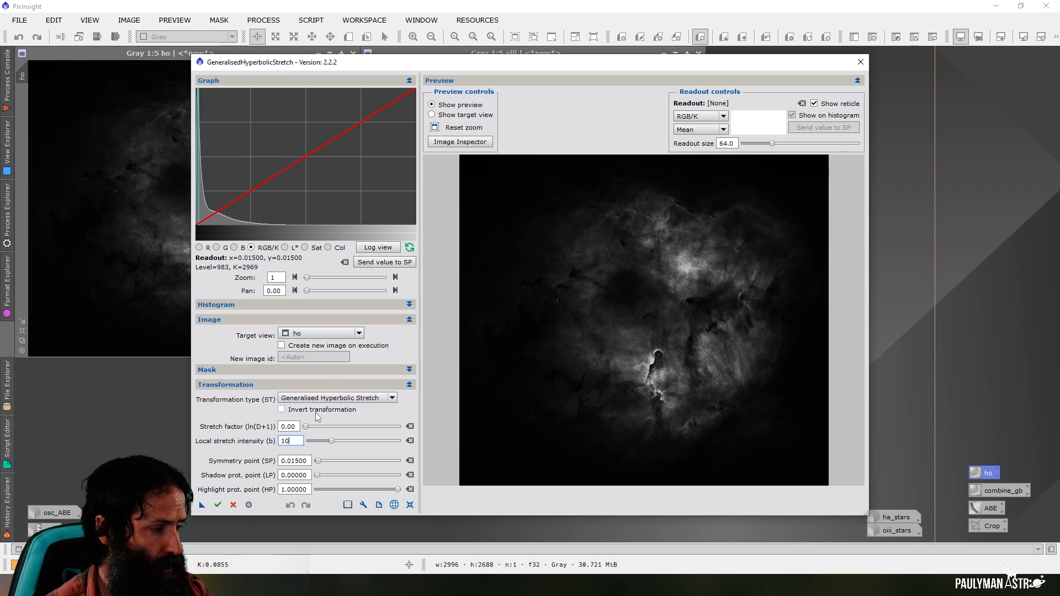
Set the stretch factor to 1.10, apply the stretch to ho and close the script
{"action": "left_click", "coordinate": [295, 426]}
{"action": "left_click_drag", "start_coordinate": [306, 427], "coordinate": [316, 429]}
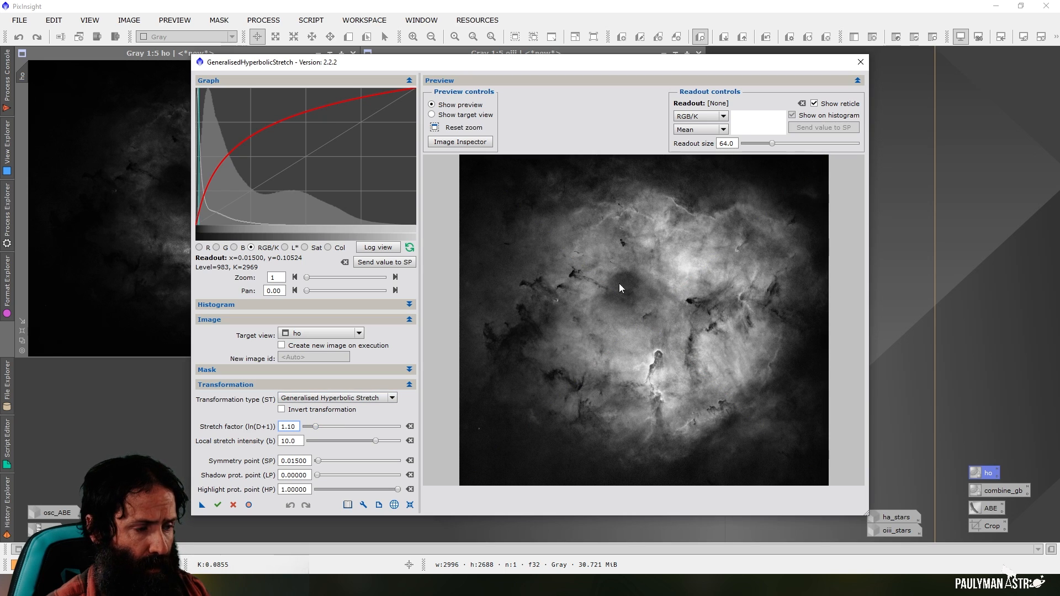
{"action": "left_click", "coordinate": [218, 505]}
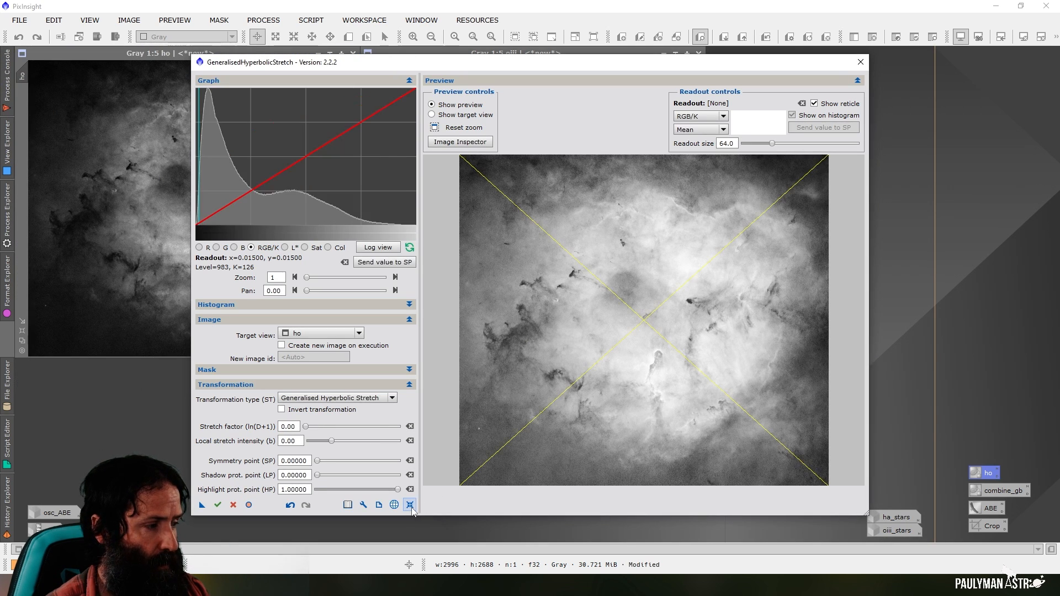
{"action": "left_click", "coordinate": [860, 62]}
{"action": "left_click", "coordinate": [554, 313]}
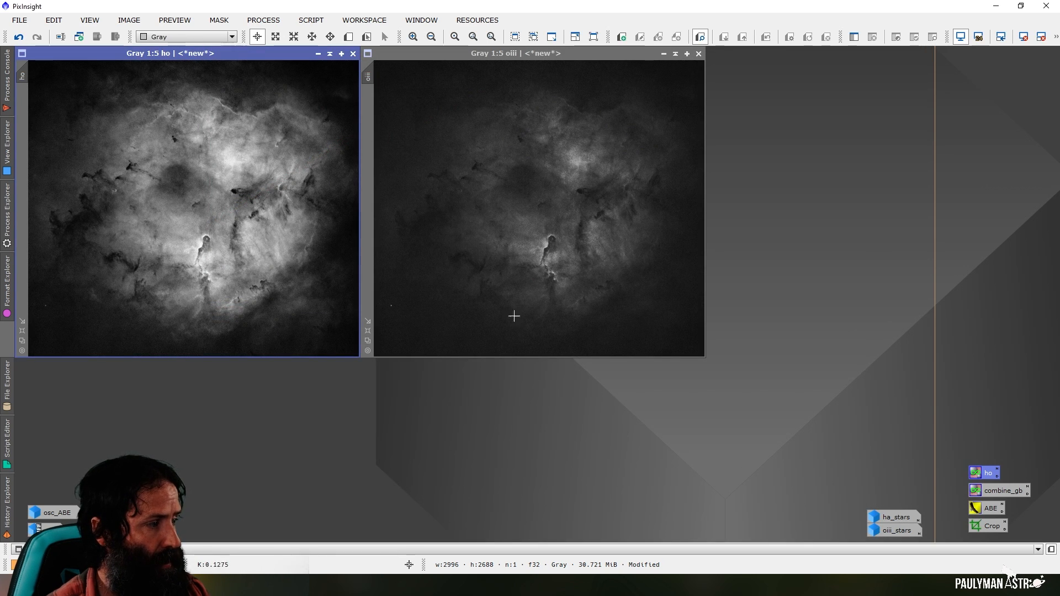
Move the stretched ho image off ha, then iconize it and park its icon beside oiii_stars
{"action": "left_click_drag", "start_coordinate": [214, 53], "coordinate": [896, 61]}
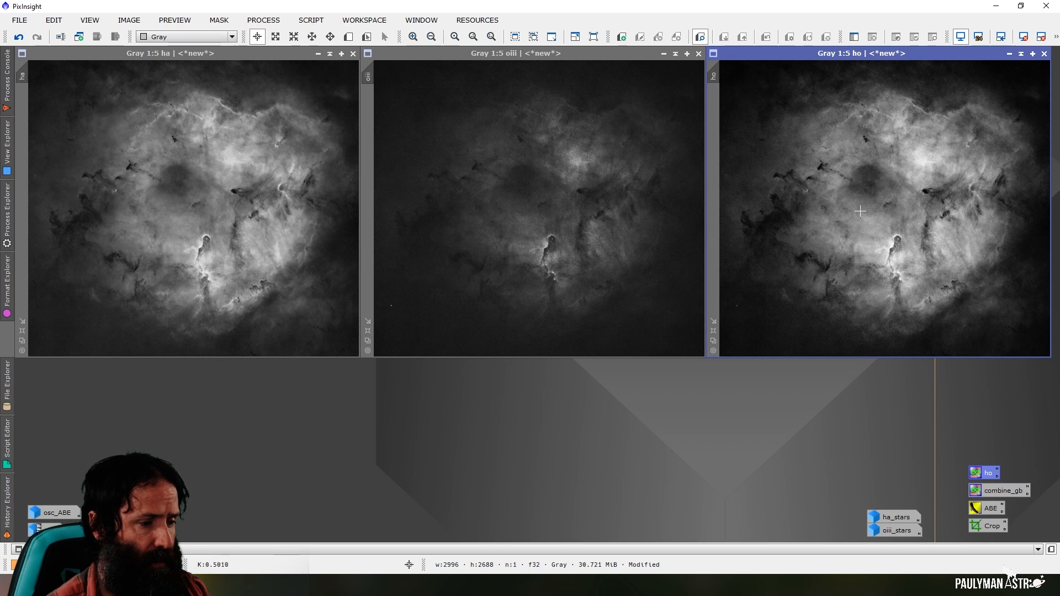
{"action": "left_click", "coordinate": [1009, 53]}
{"action": "left_click_drag", "start_coordinate": [900, 212], "coordinate": [844, 531]}
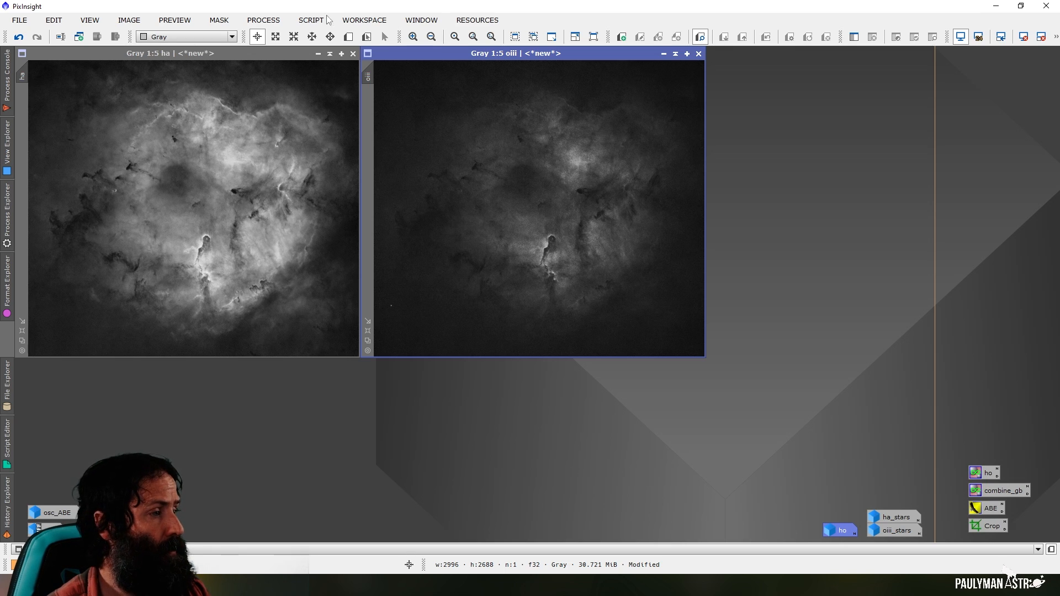
Open PixelMath, reset it to its defaults and place it beside the oiii image
{"action": "left_click", "coordinate": [264, 20]}
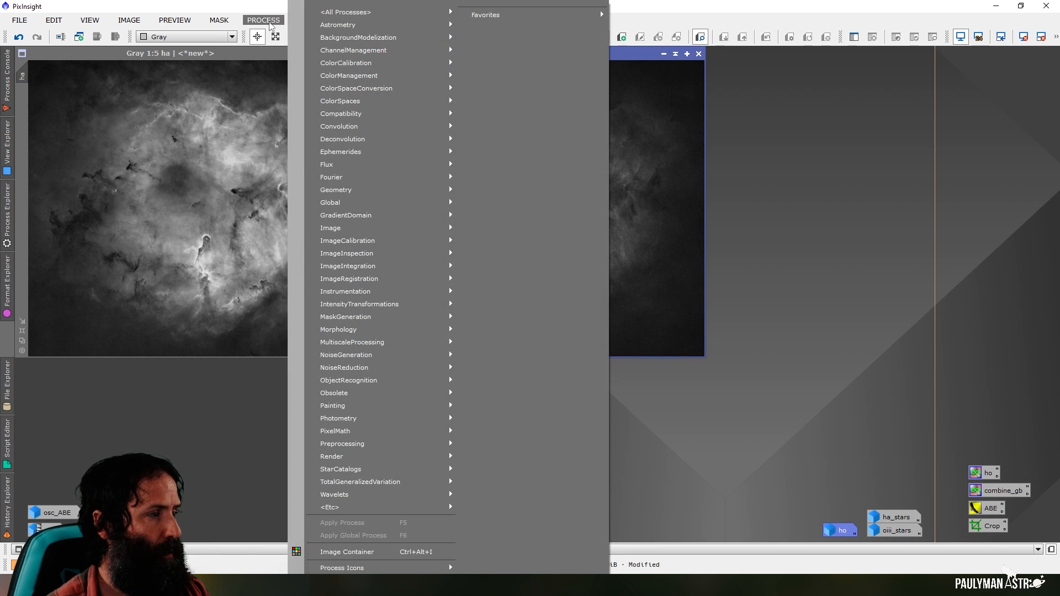
{"action": "mouse_move", "coordinate": [345, 11]}
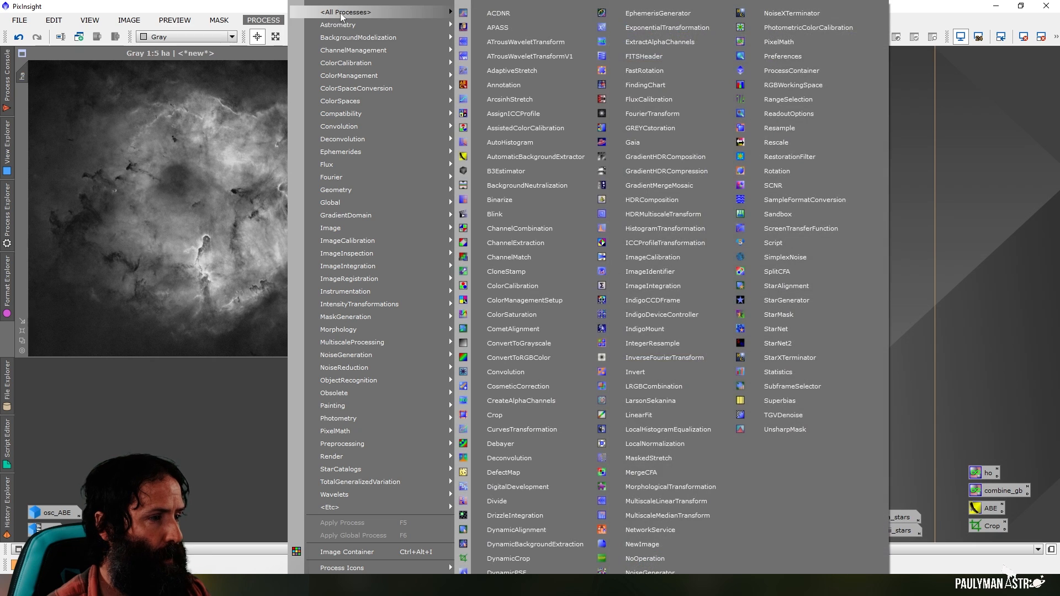
{"action": "left_click", "coordinate": [801, 48]}
{"action": "left_click_drag", "start_coordinate": [857, 103], "coordinate": [859, 77]}
{"action": "left_click", "coordinate": [1046, 459]}
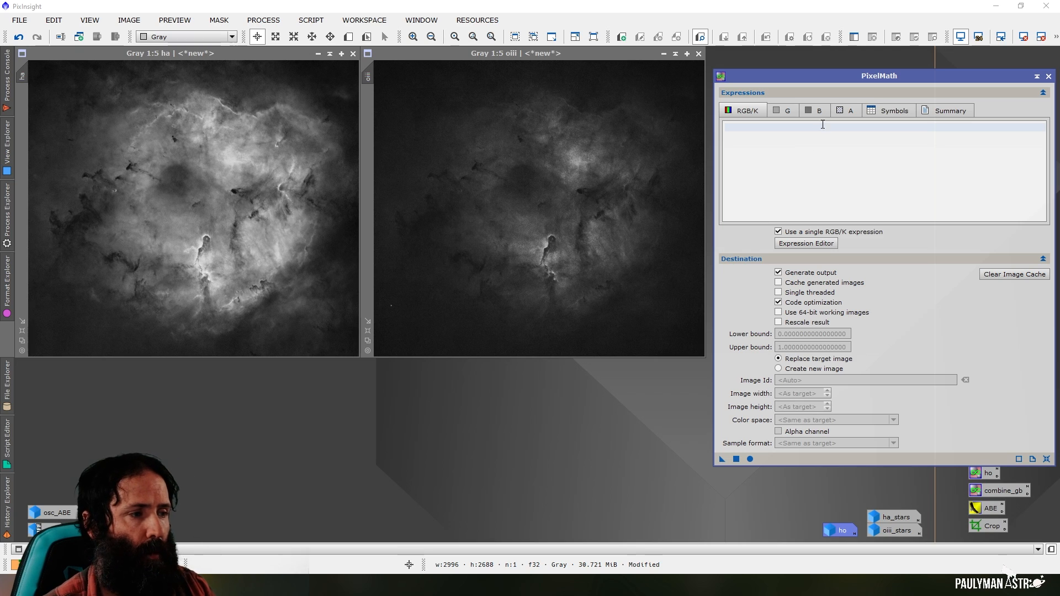
{"action": "left_click_drag", "start_coordinate": [802, 75], "coordinate": [799, 64]}
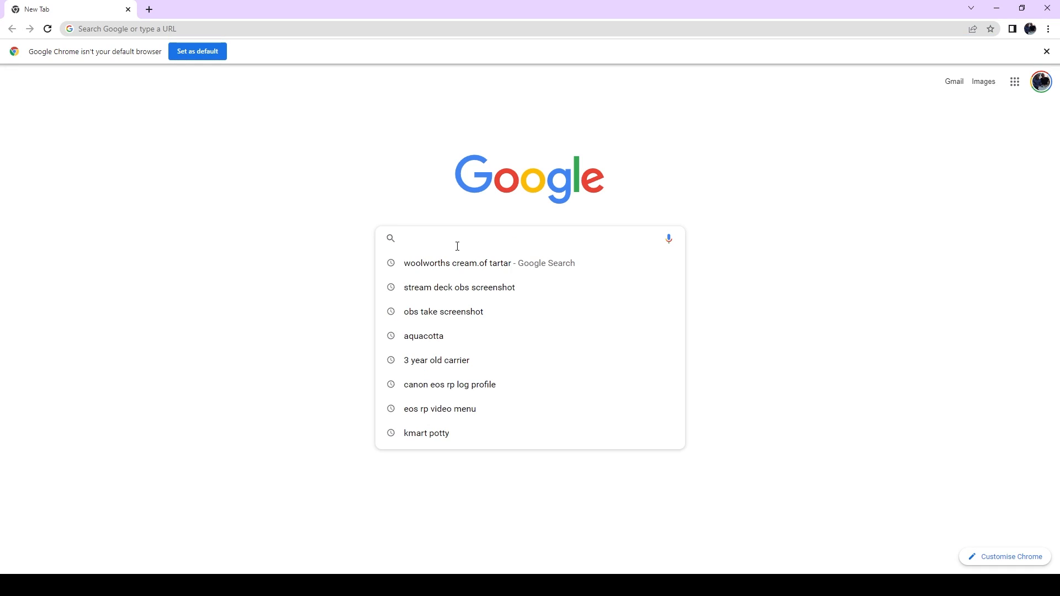
Switch to Chrome, search Google for dynamic narrowband expressions and open The Coldest Nights article on PixelMath combinations
{"action": "type", "text": "dyn"}
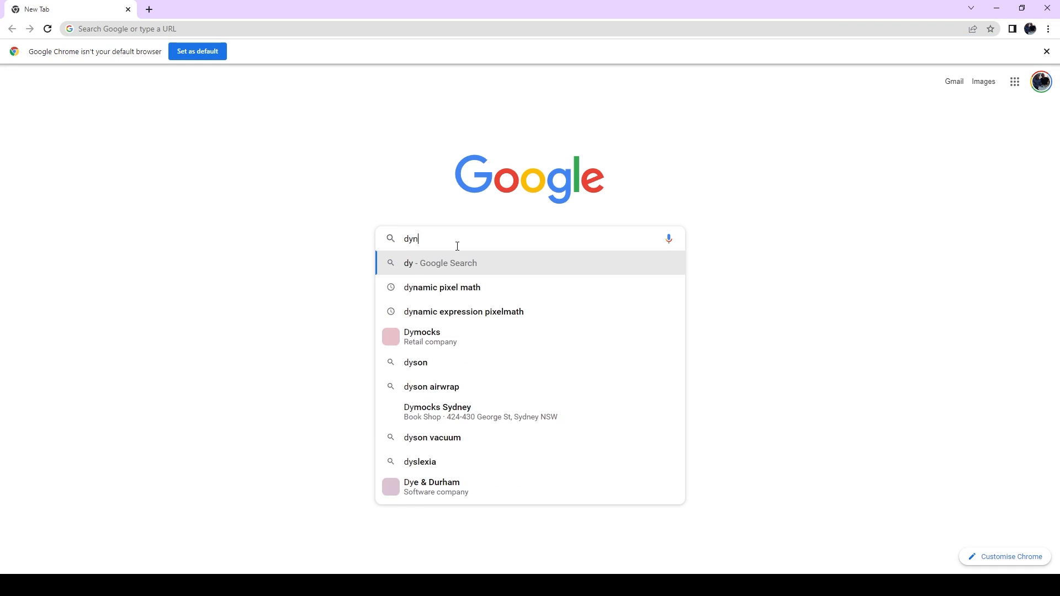
{"action": "type", "text": "amic narrow"}
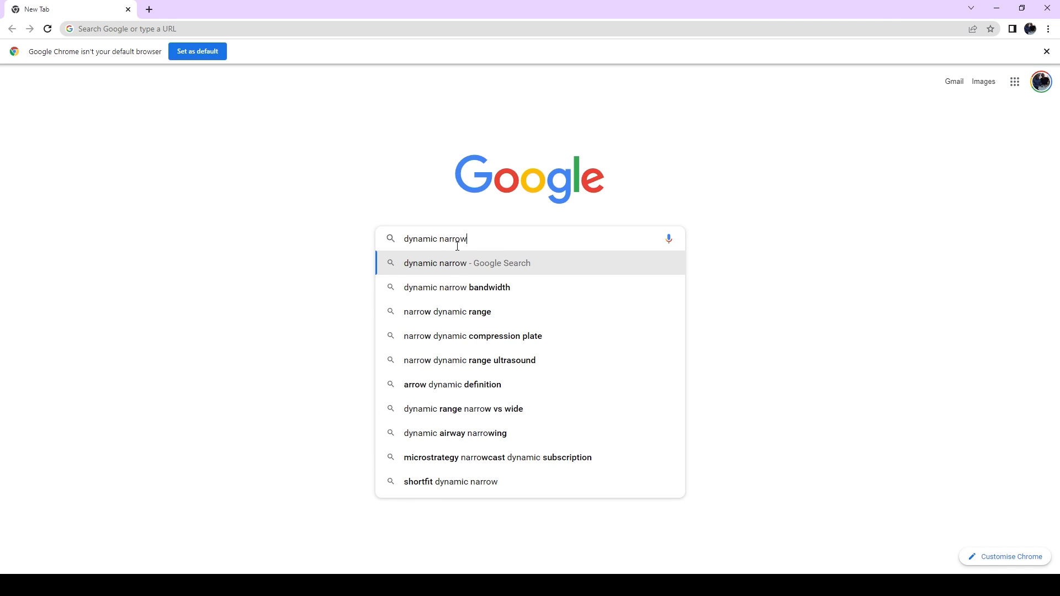
{"action": "type", "text": "band expressions"}
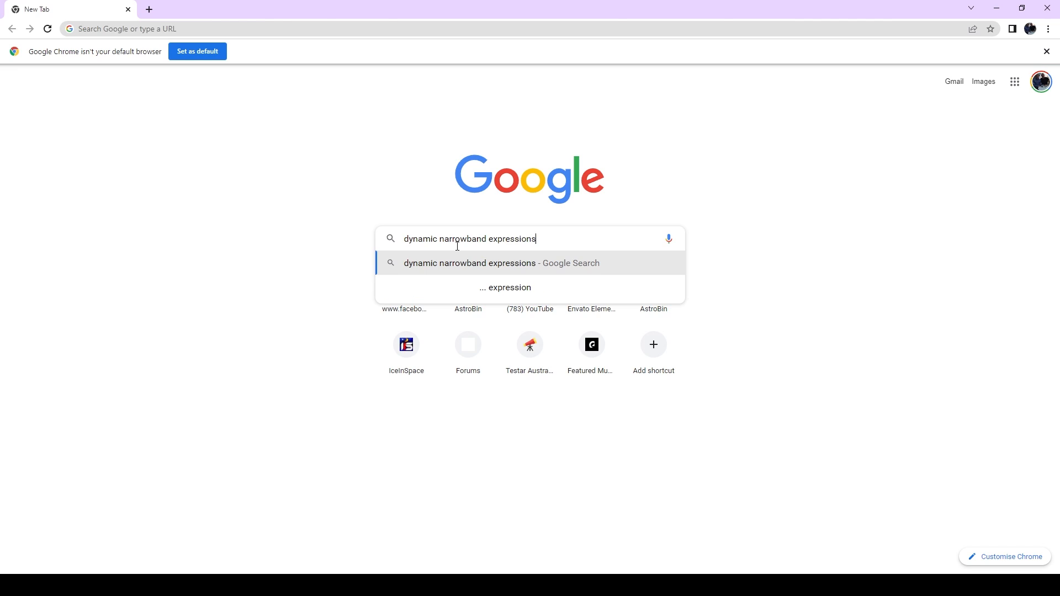
{"action": "key", "text": "Return"}
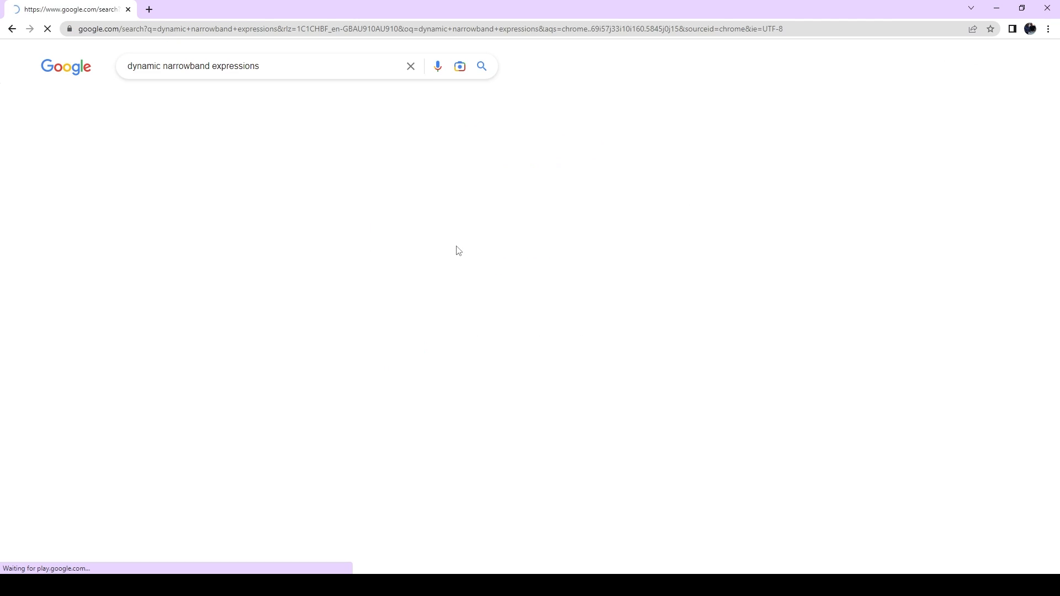
{"action": "left_click", "coordinate": [301, 166]}
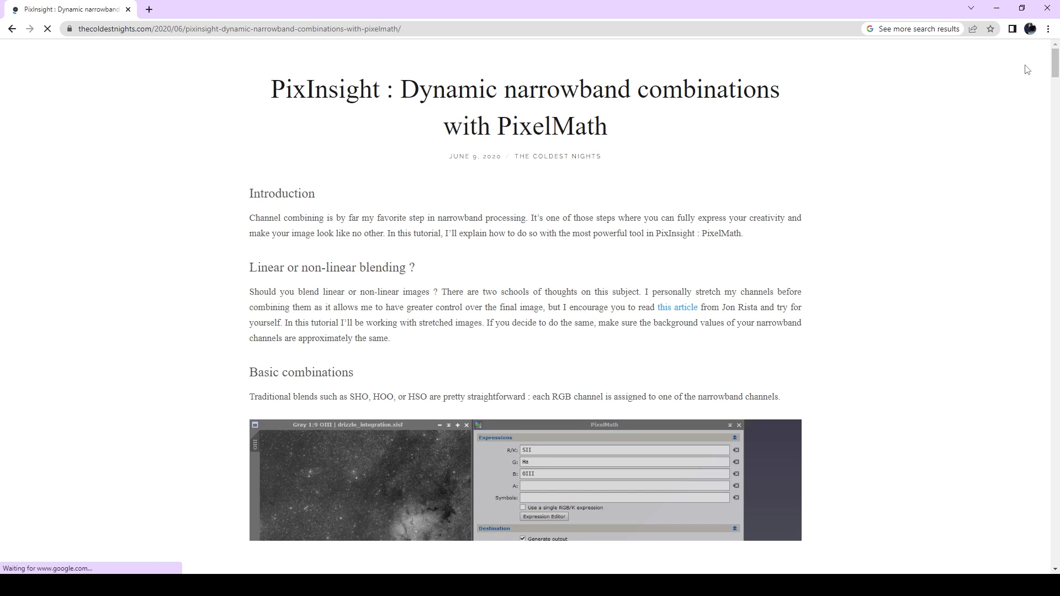
Read through the article on dynamic narrowband combinations to the universal expressions for Sii/Ha/Oiii and Ha/Oiii data
{"action": "scroll", "coordinate": [1055, 64], "scroll_direction": "down", "scroll_amount": 5}
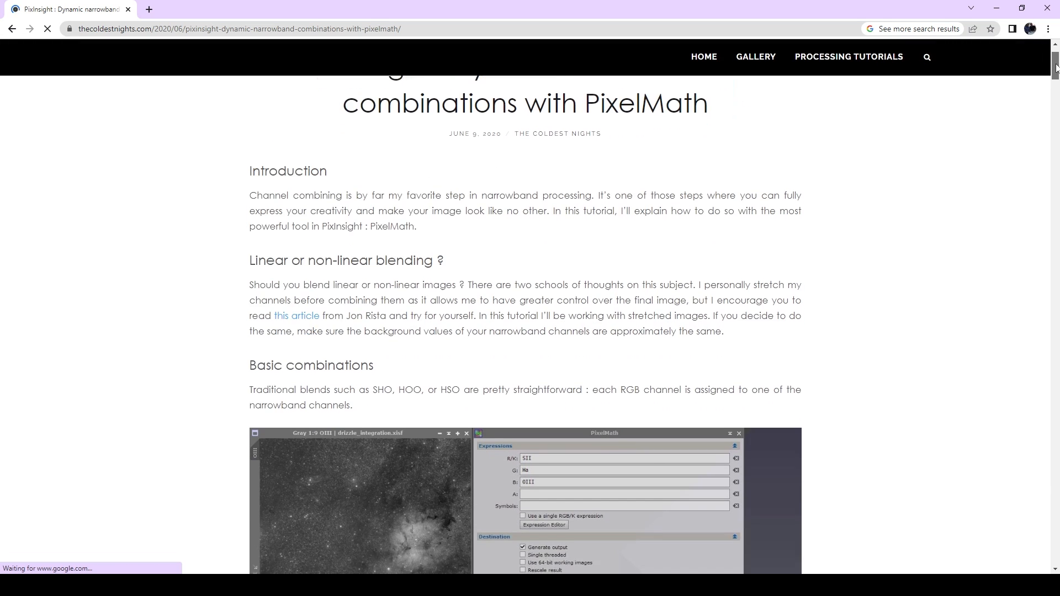
{"action": "scroll", "coordinate": [525, 324], "scroll_direction": "down", "scroll_amount": 9}
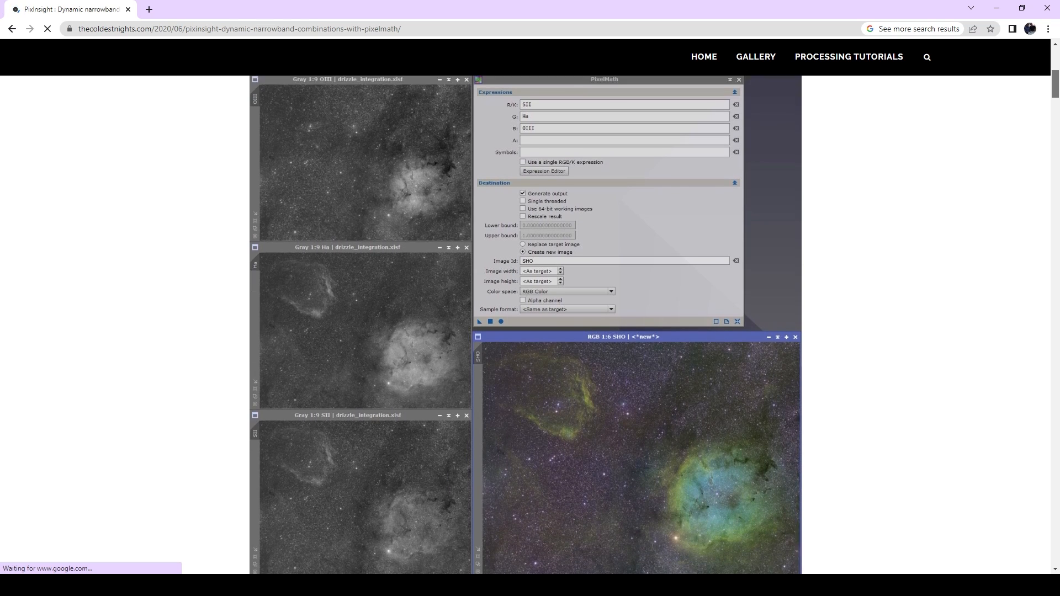
{"action": "scroll", "coordinate": [525, 324], "scroll_direction": "down", "scroll_amount": 8}
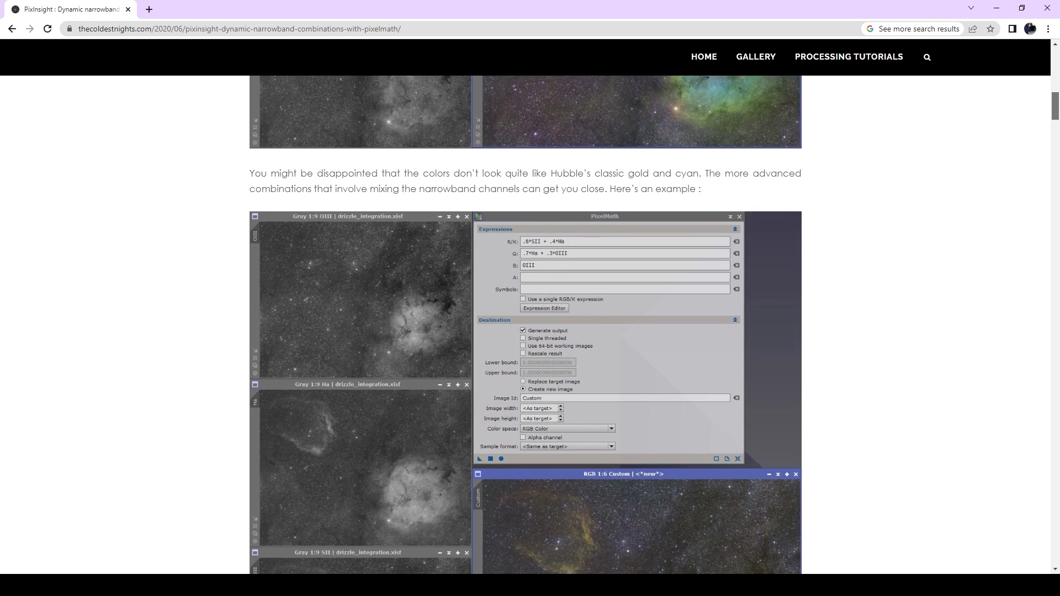
{"action": "scroll", "coordinate": [525, 325], "scroll_direction": "down", "scroll_amount": 8}
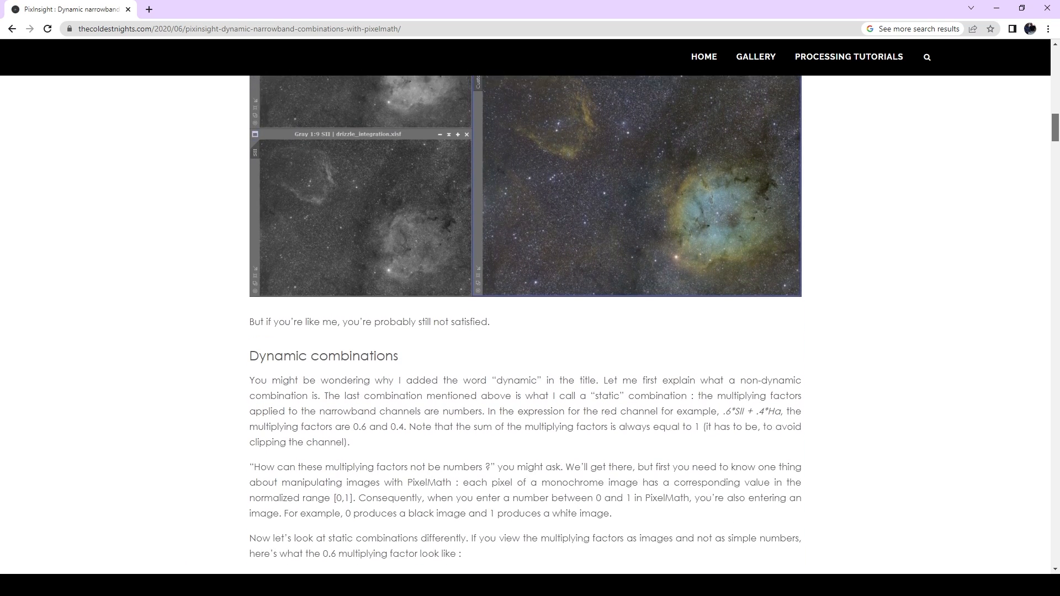
{"action": "scroll", "coordinate": [525, 325], "scroll_direction": "down", "scroll_amount": 11}
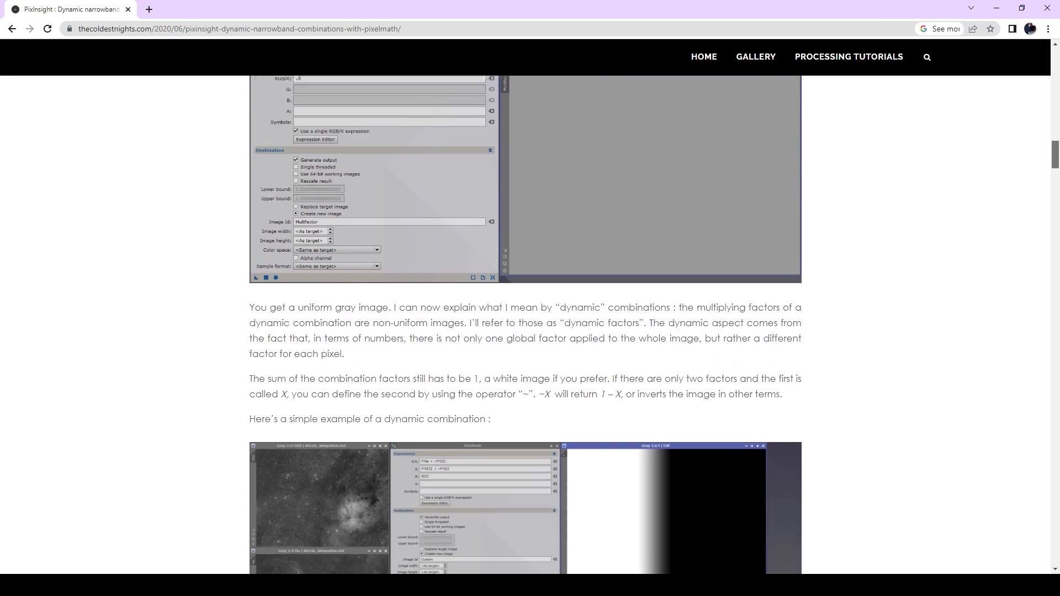
{"action": "scroll", "coordinate": [525, 325], "scroll_direction": "down", "scroll_amount": 7}
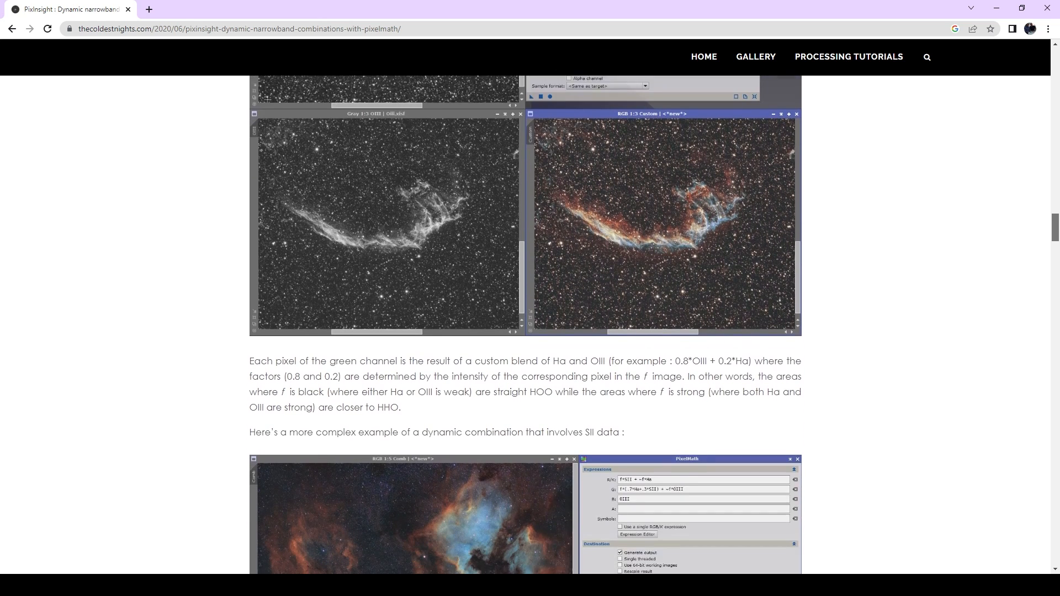
{"action": "scroll", "coordinate": [525, 325], "scroll_direction": "down", "scroll_amount": 3}
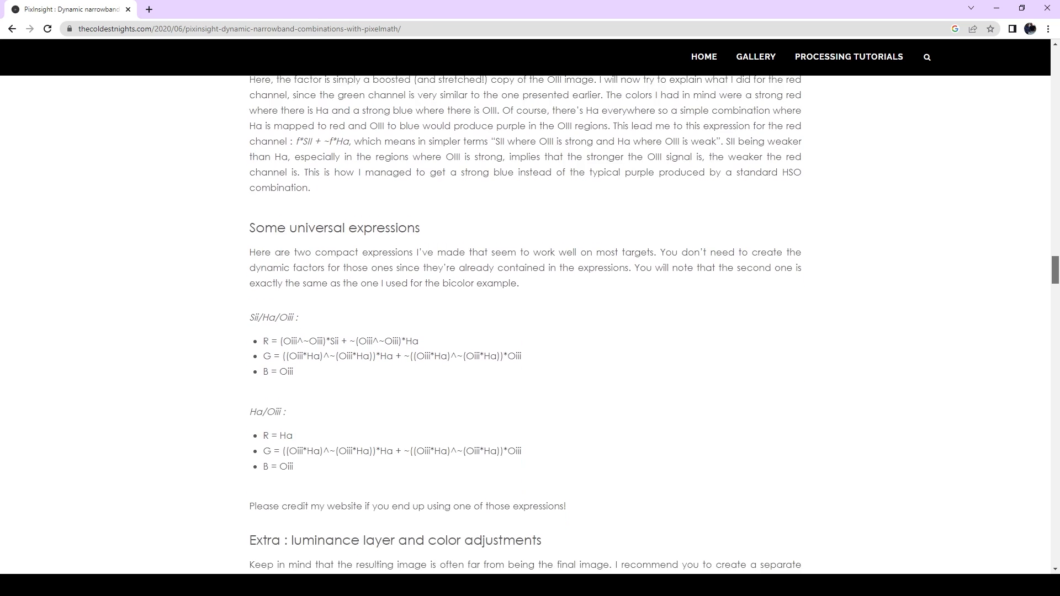
{"action": "scroll", "coordinate": [525, 325], "scroll_direction": "up", "scroll_amount": 1}
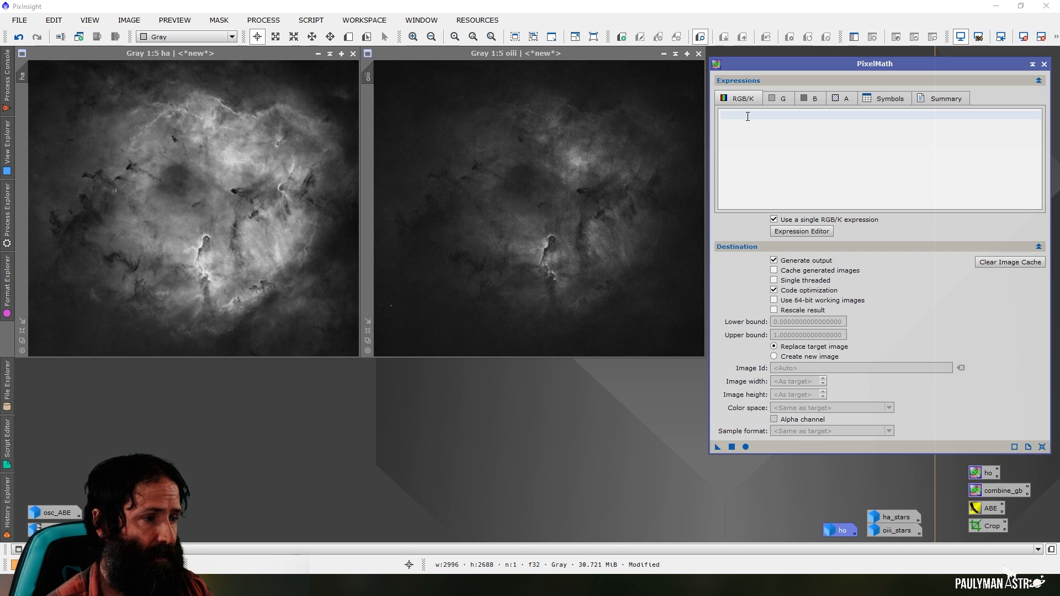
Switch PixelMath to separate channel expressions and enter ha for red and oiii for blue
{"action": "left_click", "coordinate": [773, 220]}
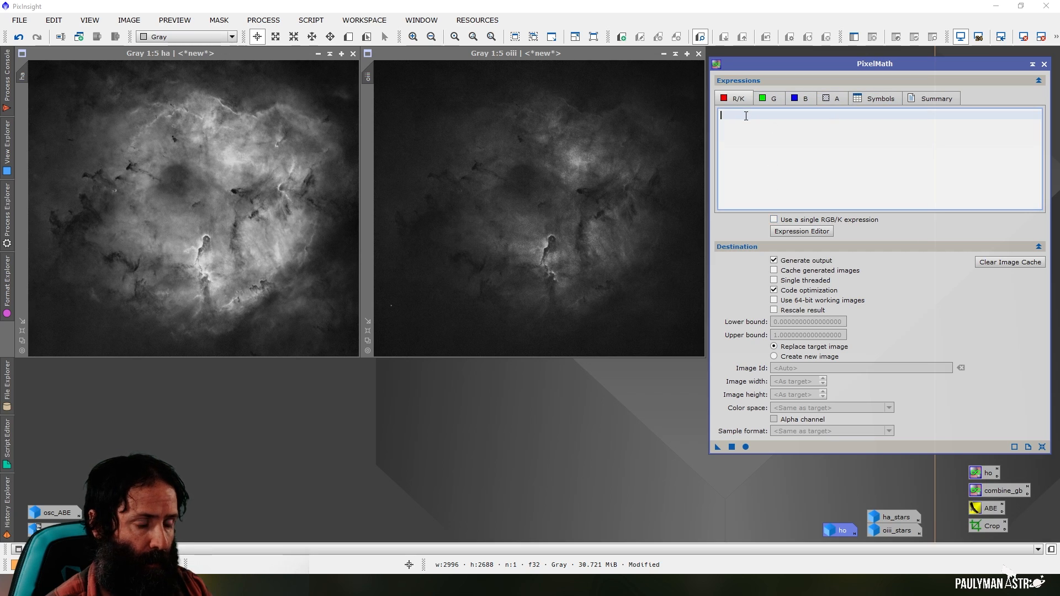
{"action": "type", "text": "ha"}
{"action": "left_click", "coordinate": [790, 105]}
{"action": "type", "text": "oiii"}
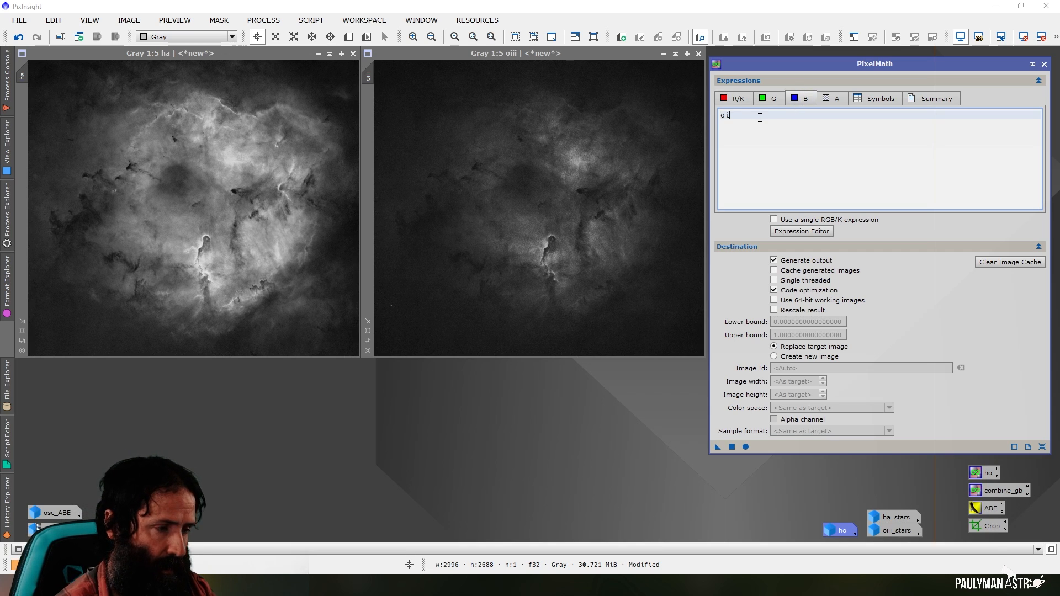
Enter ho*ha+~ho*oiii as the PixelMath expression for the green channel
{"action": "left_click", "coordinate": [769, 99]}
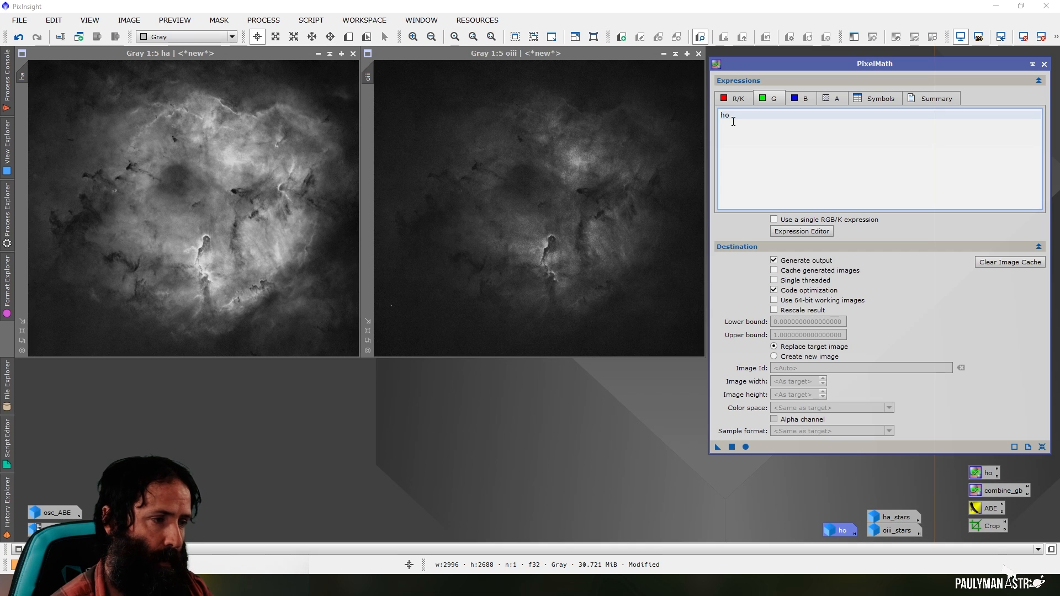
{"action": "type", "text": "ha"}
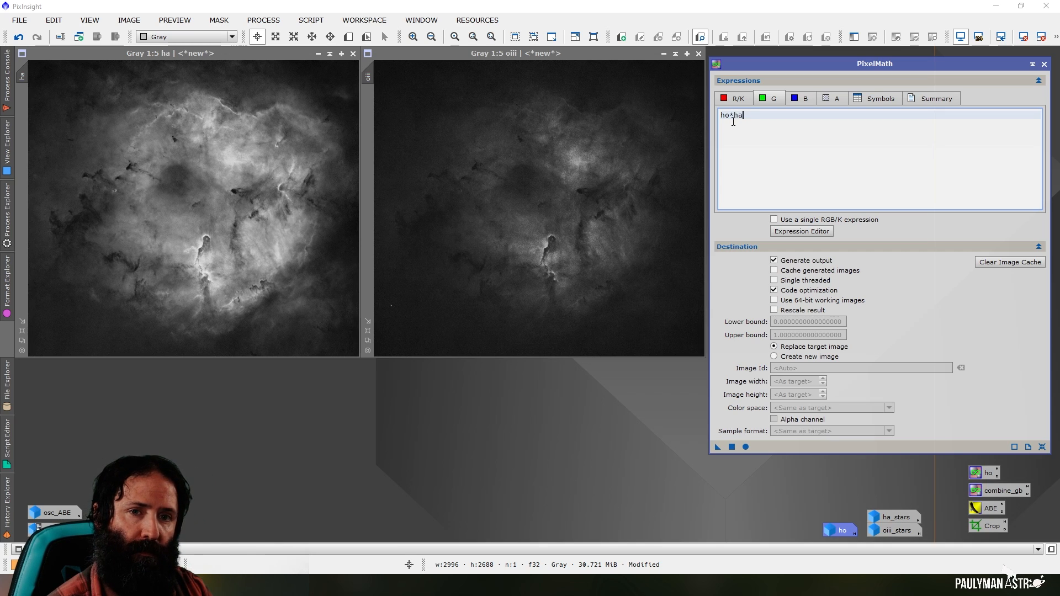
{"action": "type", "text": "+~"}
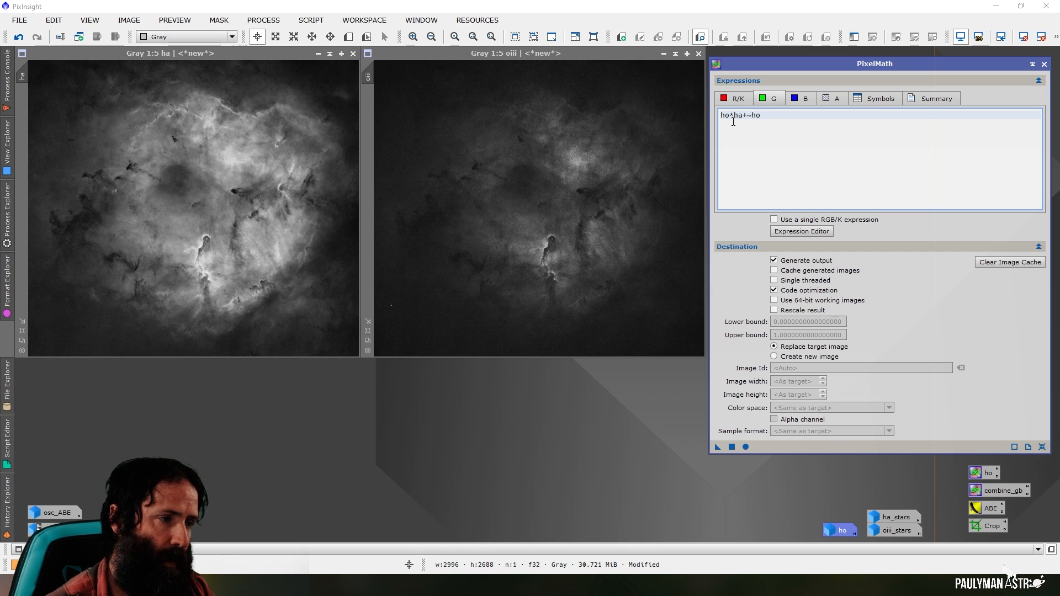
{"action": "type", "text": "ho*"}
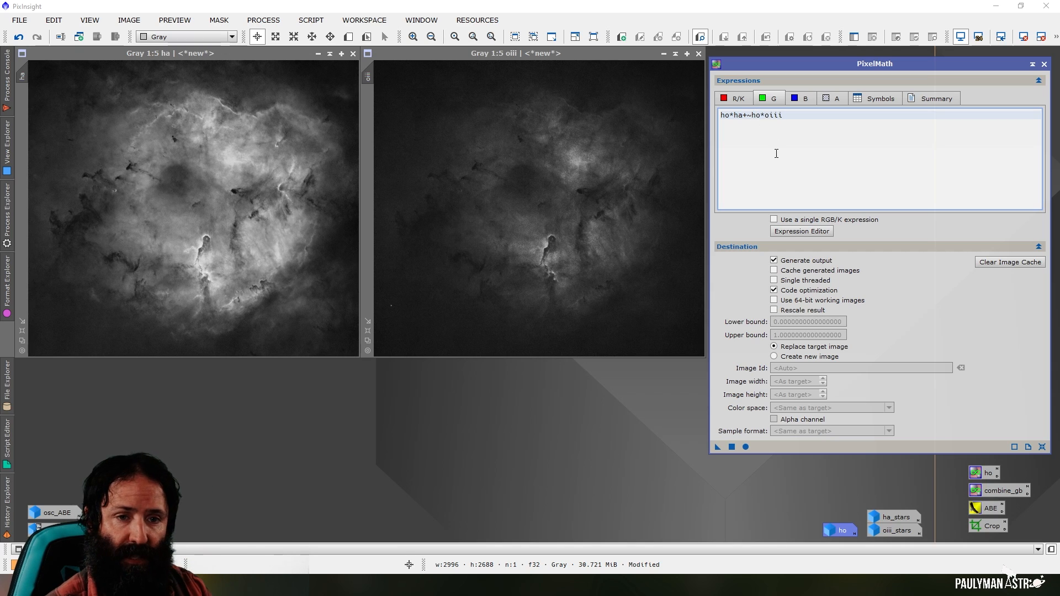
Restore the ho image, inspect it over the ha and oiii images, and minimise it again
{"action": "double_click", "coordinate": [840, 528]}
{"action": "left_click_drag", "start_coordinate": [834, 51], "coordinate": [345, 85]}
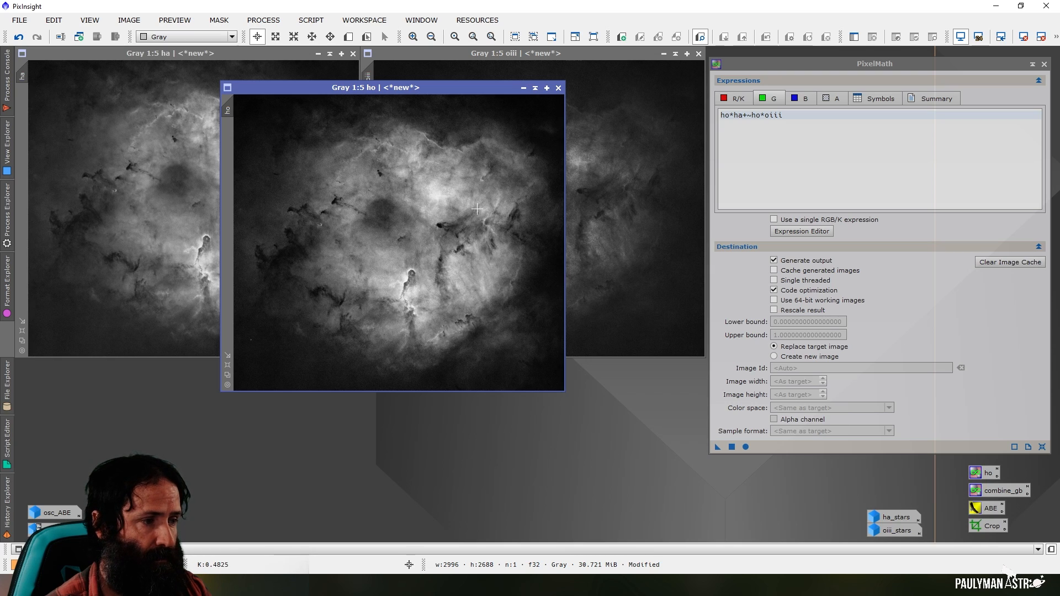
{"action": "left_click", "coordinate": [523, 88]}
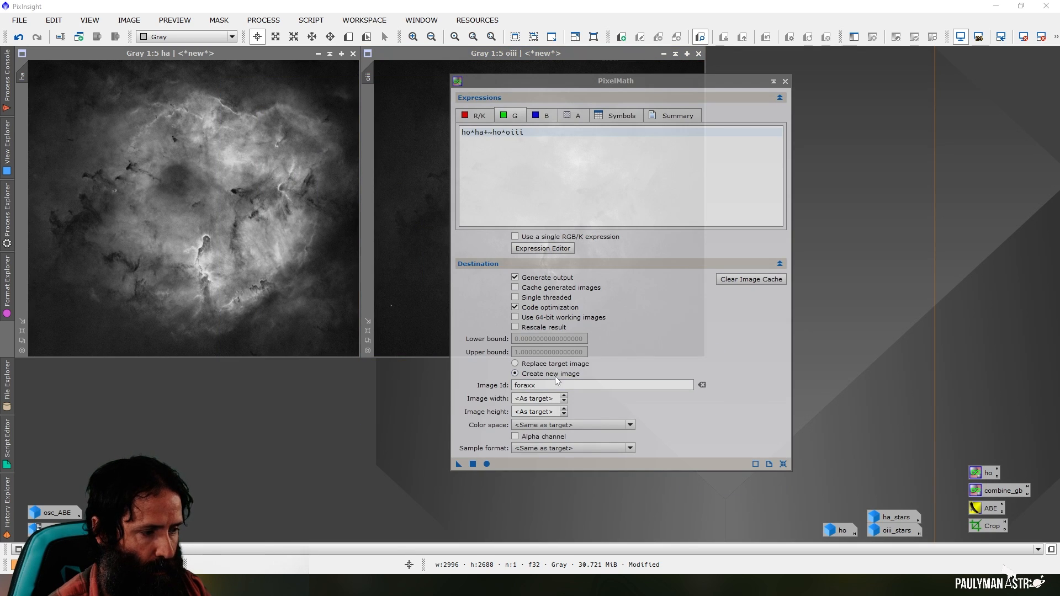
Set the PixelMath destination to a new image named foraxx in the RGB Color space
{"action": "left_click", "coordinate": [529, 385]}
{"action": "type", "text": "foraxx"}
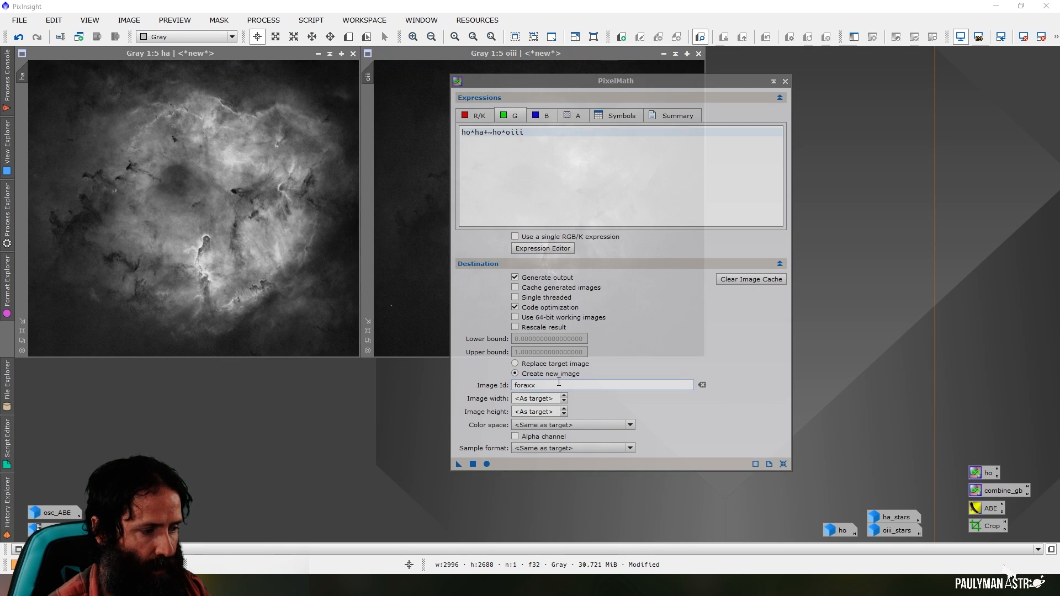
{"action": "left_click", "coordinate": [517, 426]}
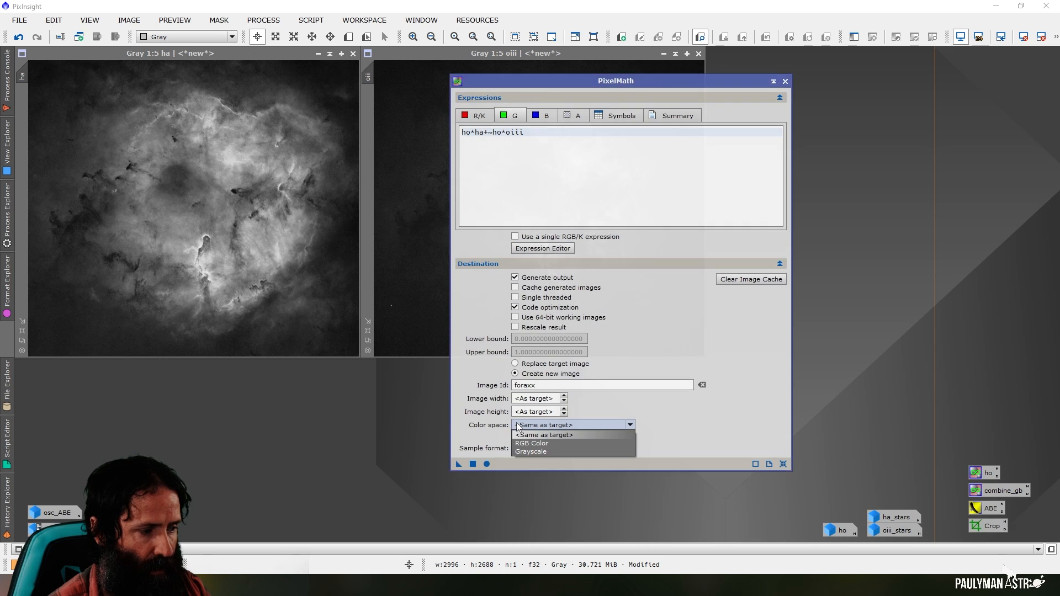
{"action": "left_click", "coordinate": [534, 444]}
Save the PixelMath instance as a process icon above the ho icon, close PixelMath and rename the icon foraxx
{"action": "left_click_drag", "start_coordinate": [459, 464], "coordinate": [977, 450]}
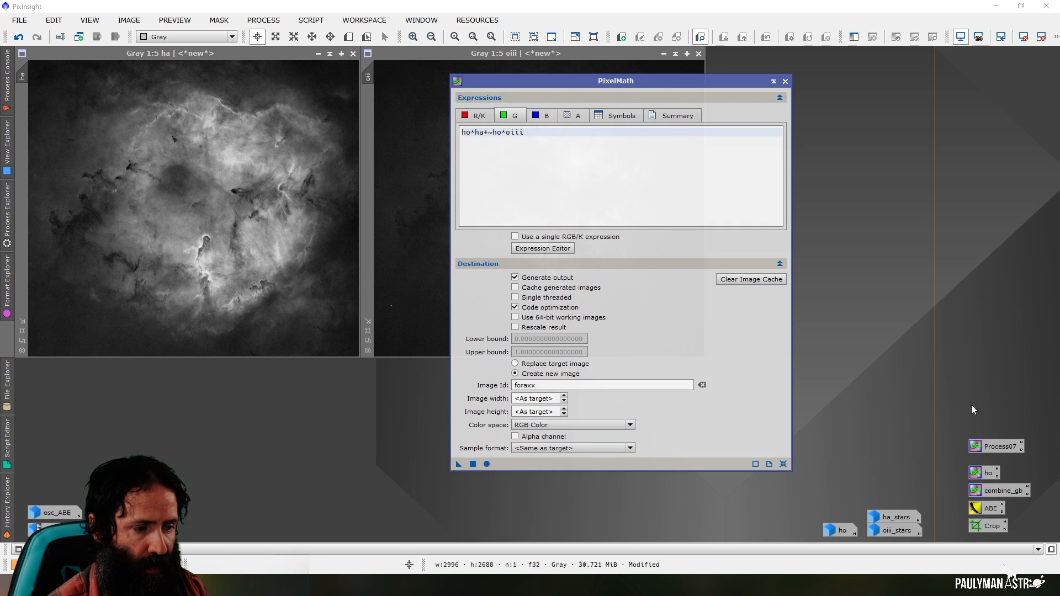
{"action": "left_click", "coordinate": [786, 82]}
{"action": "right_click", "coordinate": [992, 446]}
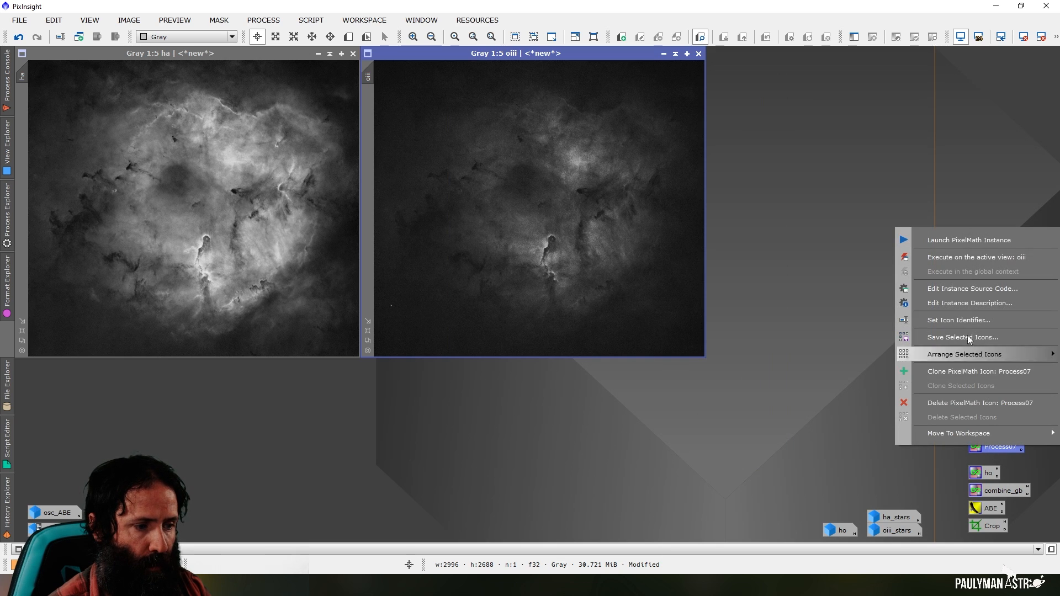
{"action": "left_click", "coordinate": [963, 319]}
{"action": "type", "text": "fora"}
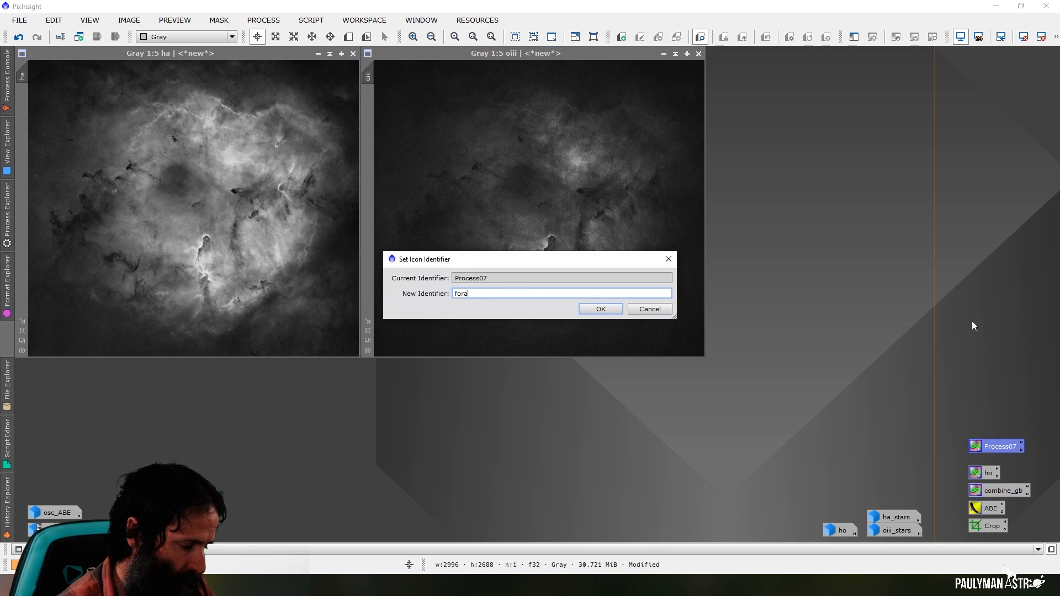
{"action": "type", "text": "xx"}
{"action": "key", "text": "Return"}
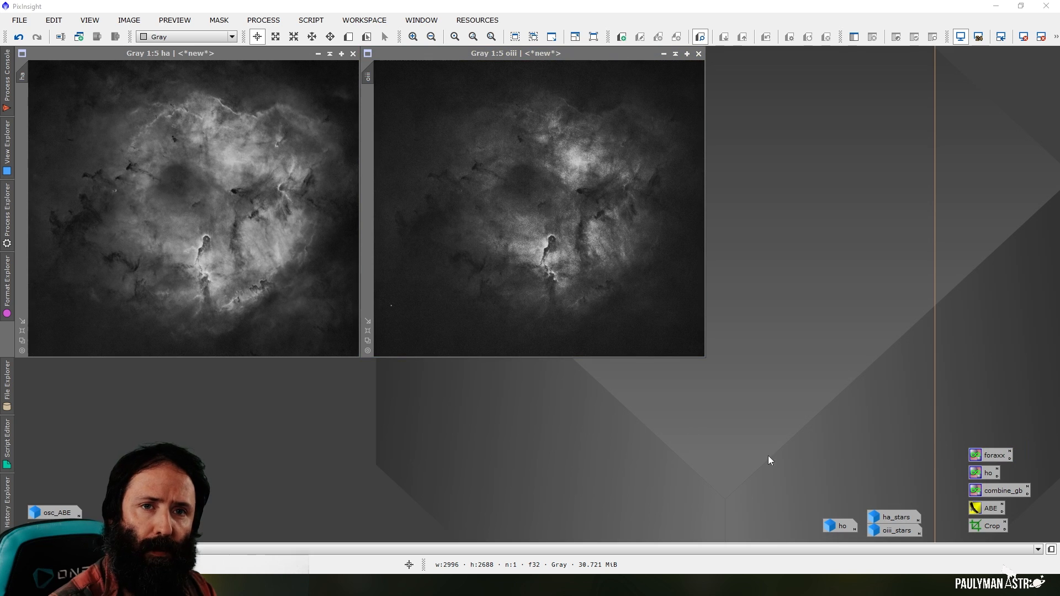
Reopen the foraxx process icon, run it to create the foraxx colour image and close PixelMath
{"action": "double_click", "coordinate": [1001, 456]}
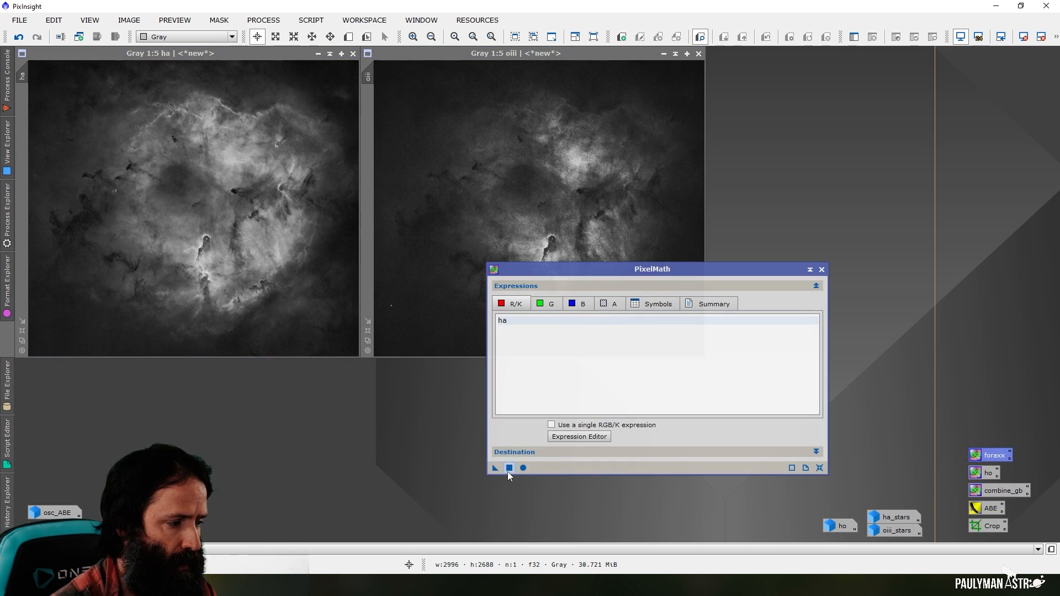
{"action": "left_click", "coordinate": [509, 470]}
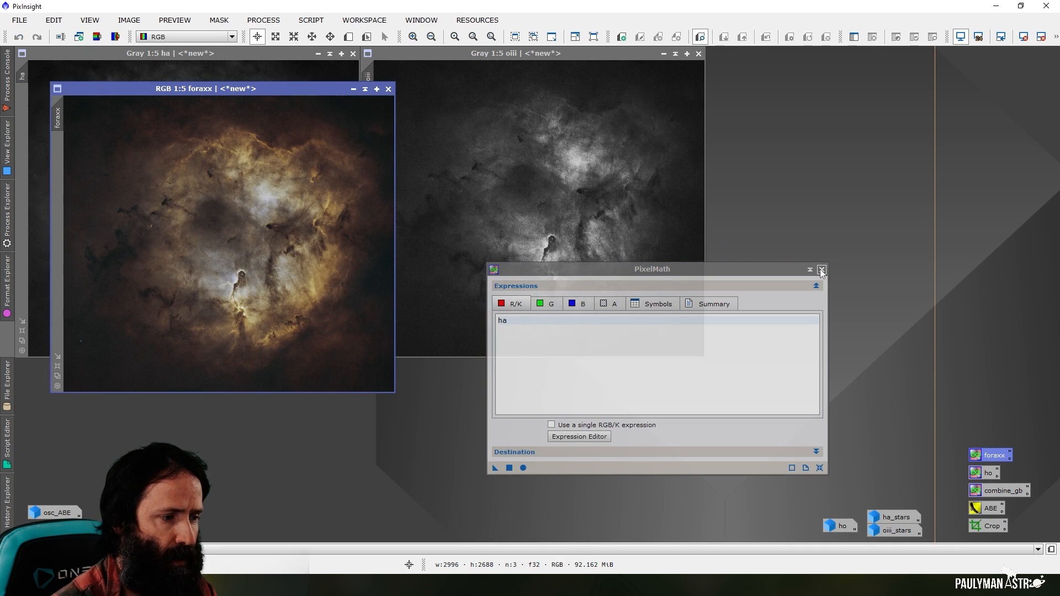
{"action": "left_click", "coordinate": [821, 270]}
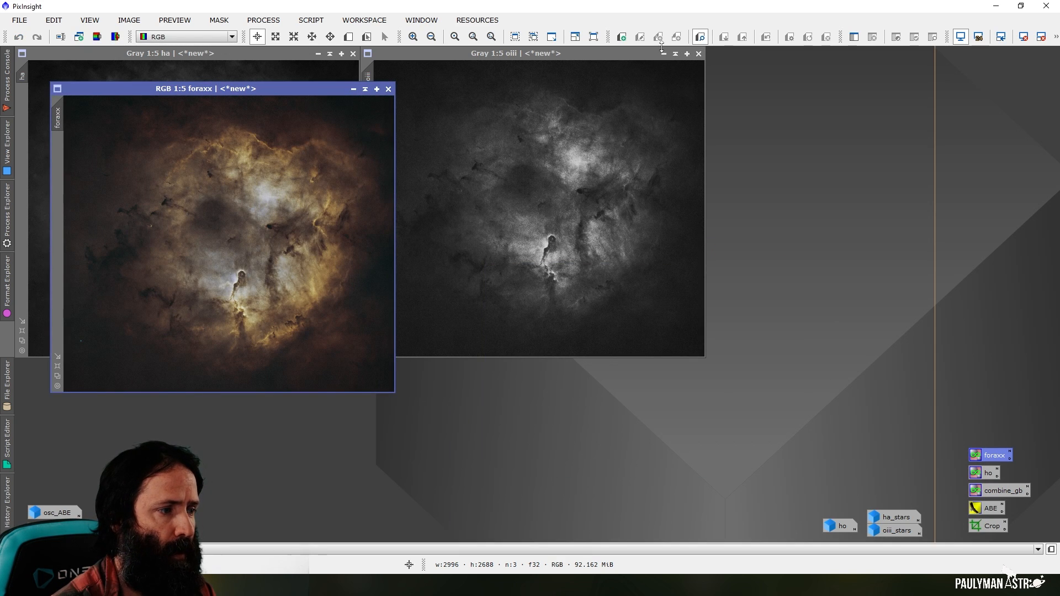
Minimise the oiii and ha images and enlarge the foraxx image to a 1:4 view
{"action": "left_click", "coordinate": [663, 53]}
{"action": "left_click", "coordinate": [318, 54]}
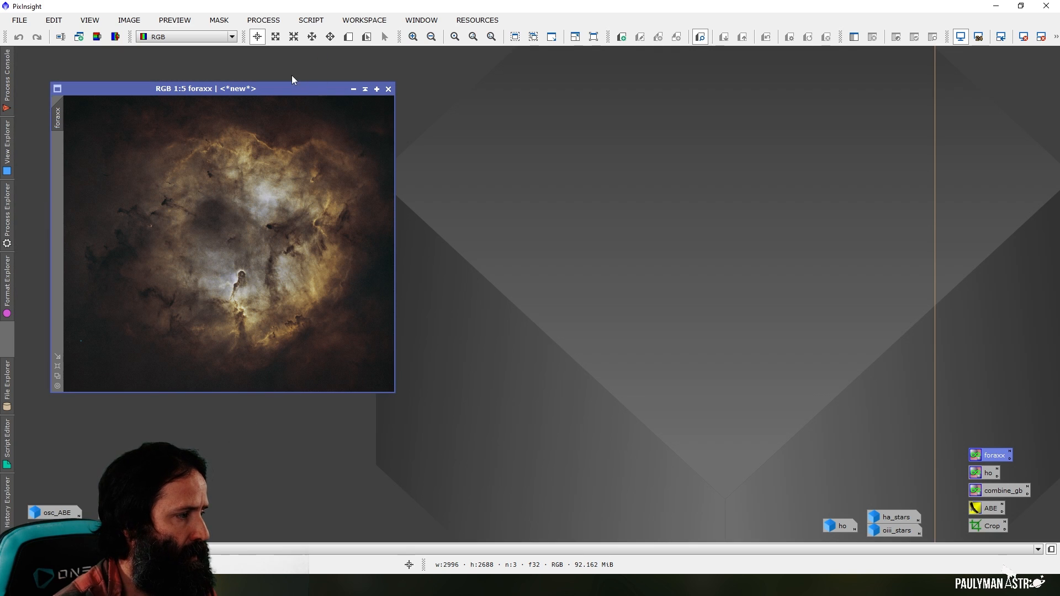
{"action": "left_click", "coordinate": [515, 36]}
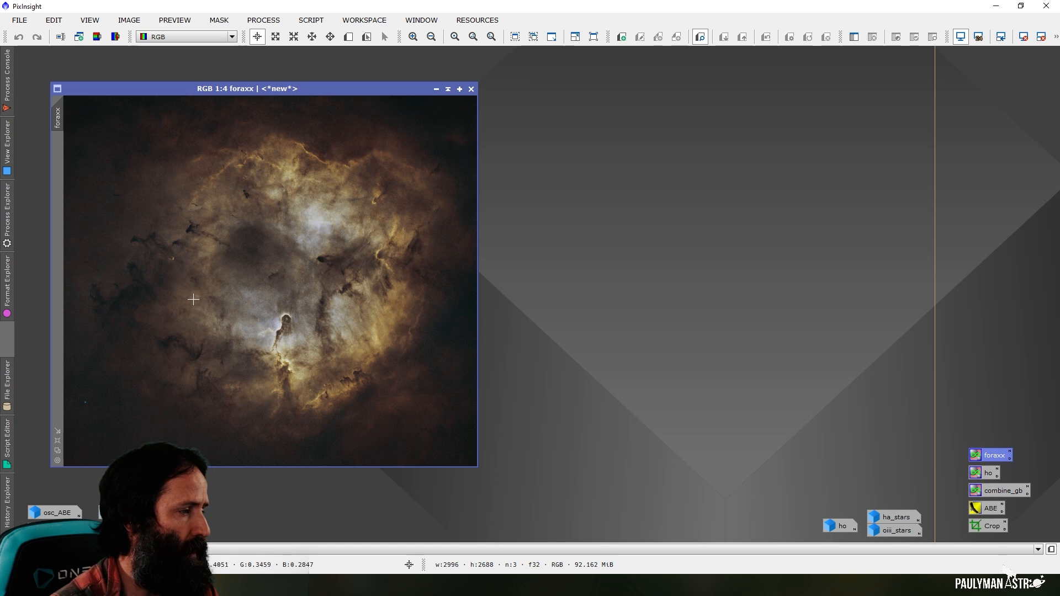
Boost the saturation of foraxx with CurvesTransformation, using a live preview and a point at input 0.75515, output 0.85714
{"action": "left_click", "coordinate": [263, 20]}
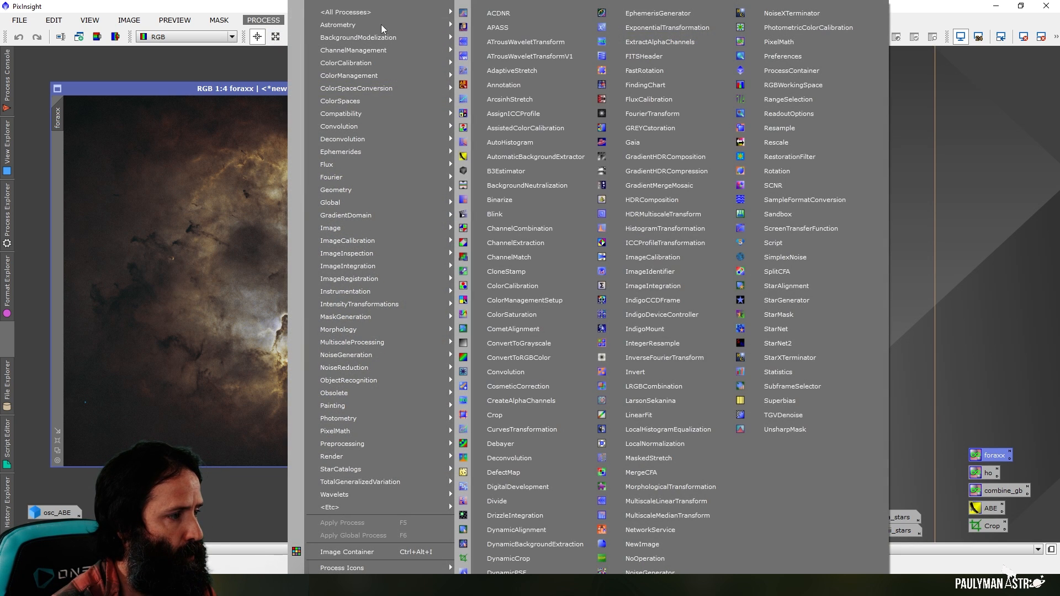
{"action": "left_click", "coordinate": [486, 429]}
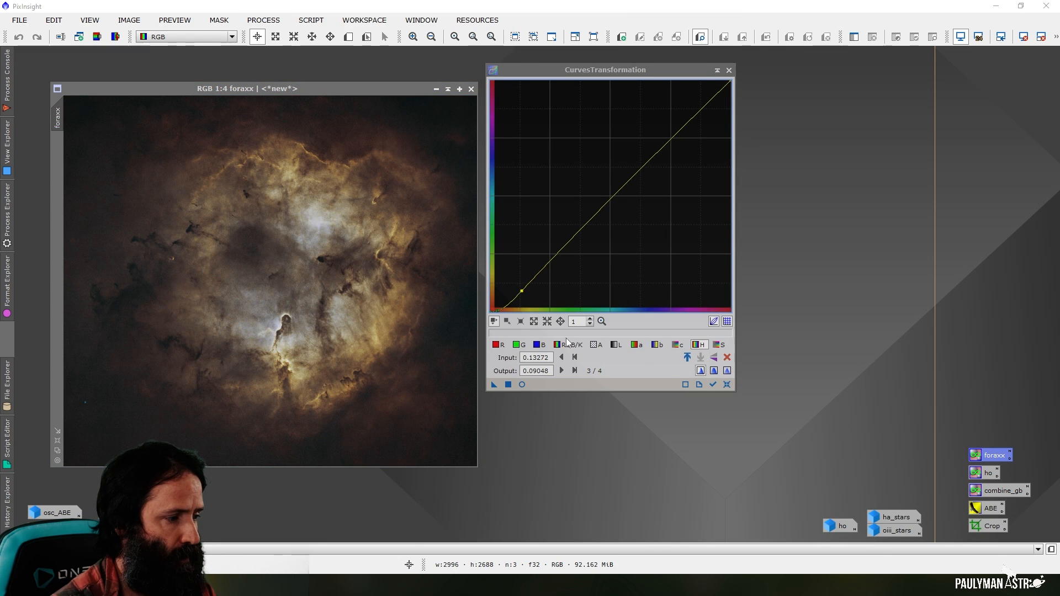
{"action": "left_click", "coordinate": [727, 384]}
{"action": "left_click", "coordinate": [719, 345]}
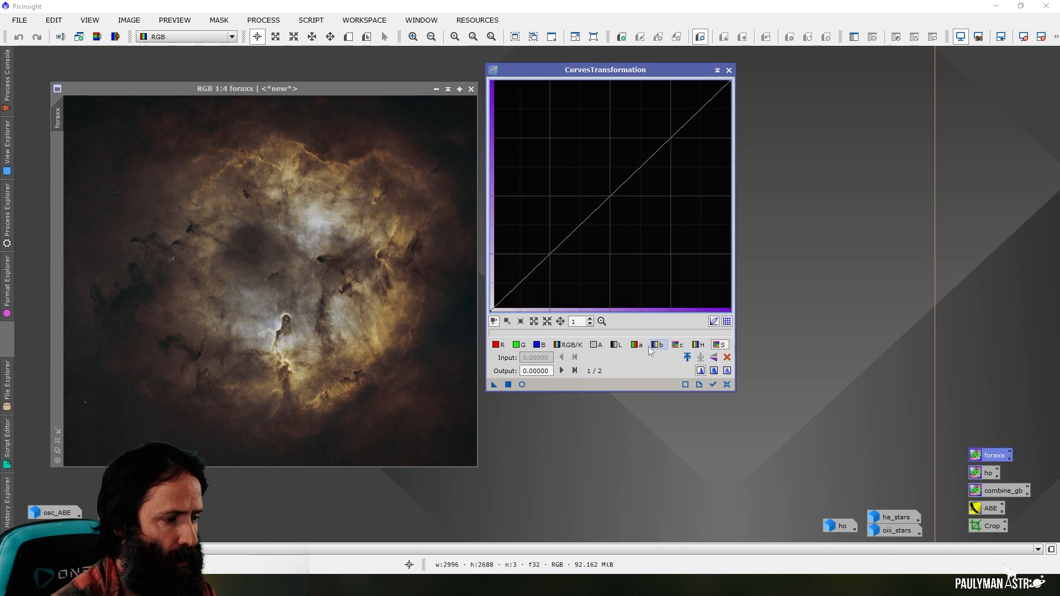
{"action": "left_click", "coordinate": [522, 385]}
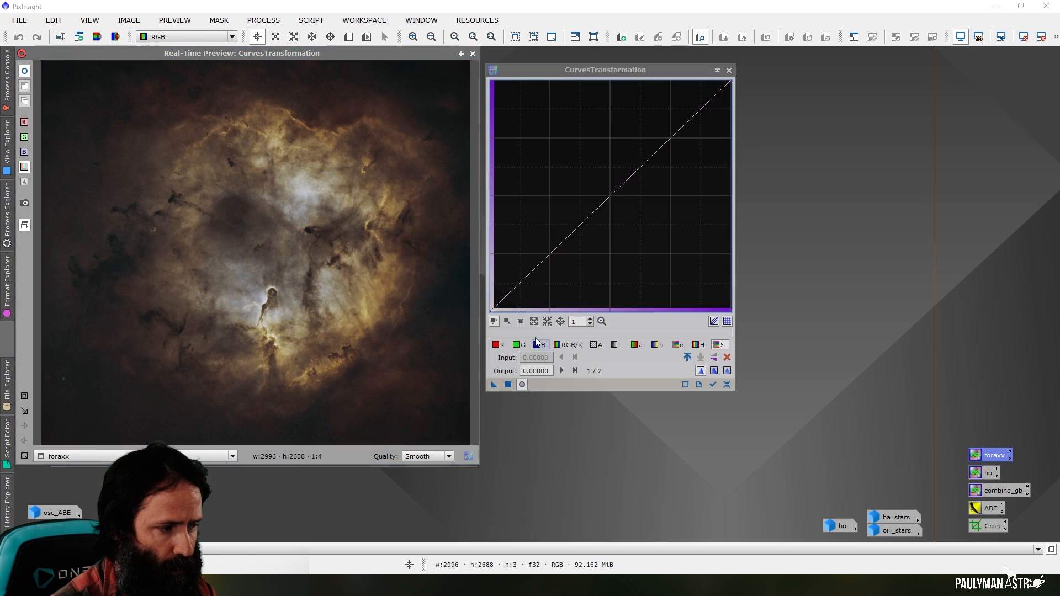
{"action": "left_click_drag", "start_coordinate": [672, 137], "coordinate": [672, 113]}
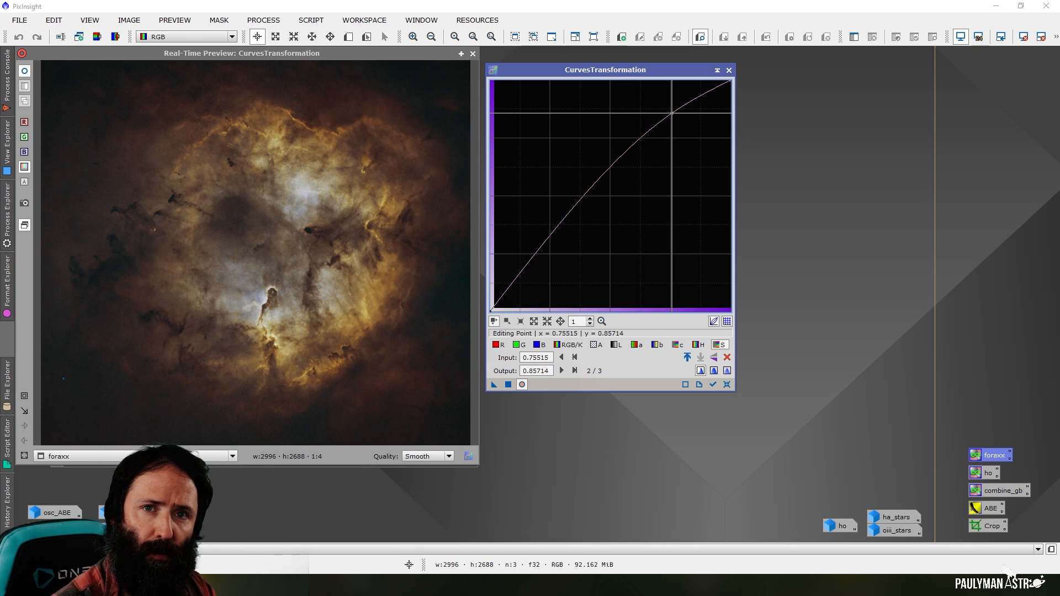
{"action": "left_click", "coordinate": [508, 384]}
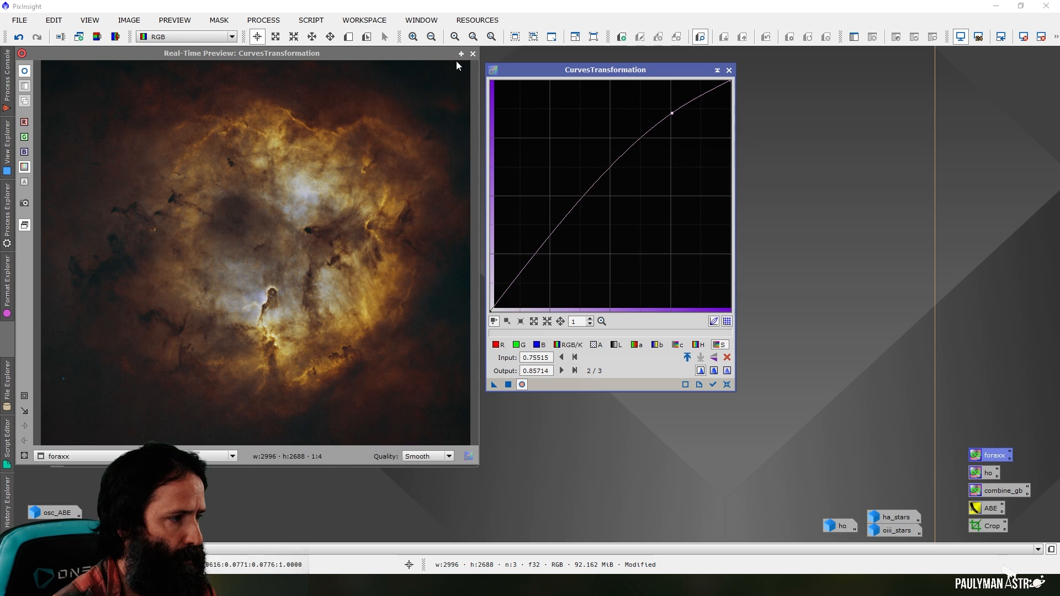
{"action": "left_click", "coordinate": [472, 54]}
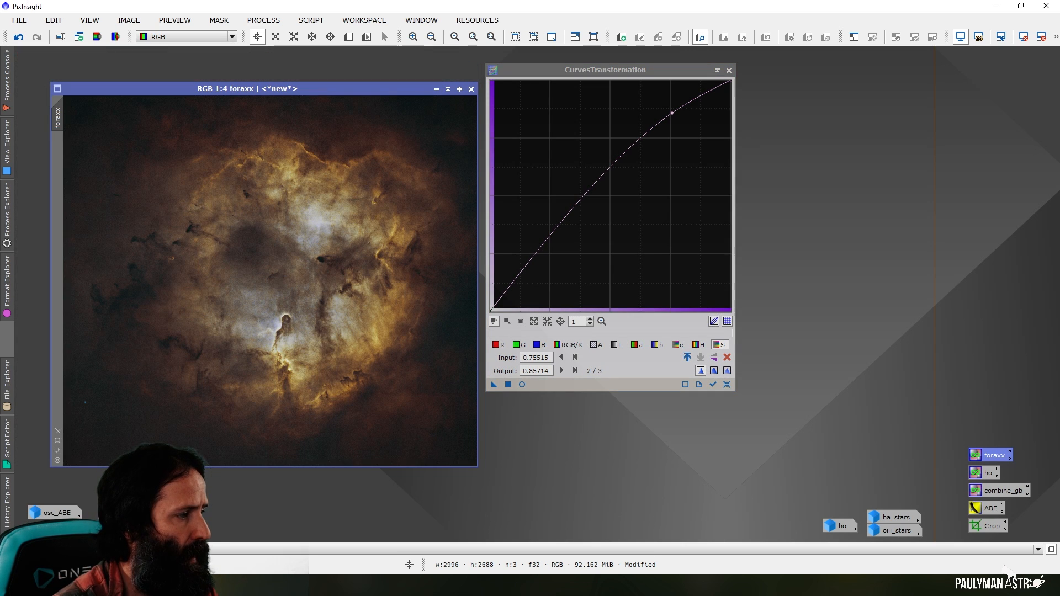
Reset the curves and shape the hue curve in a live preview with points at about 0.027/0.010, 0.071/0.036 and 0.101/0.100
{"action": "left_click", "coordinate": [727, 385]}
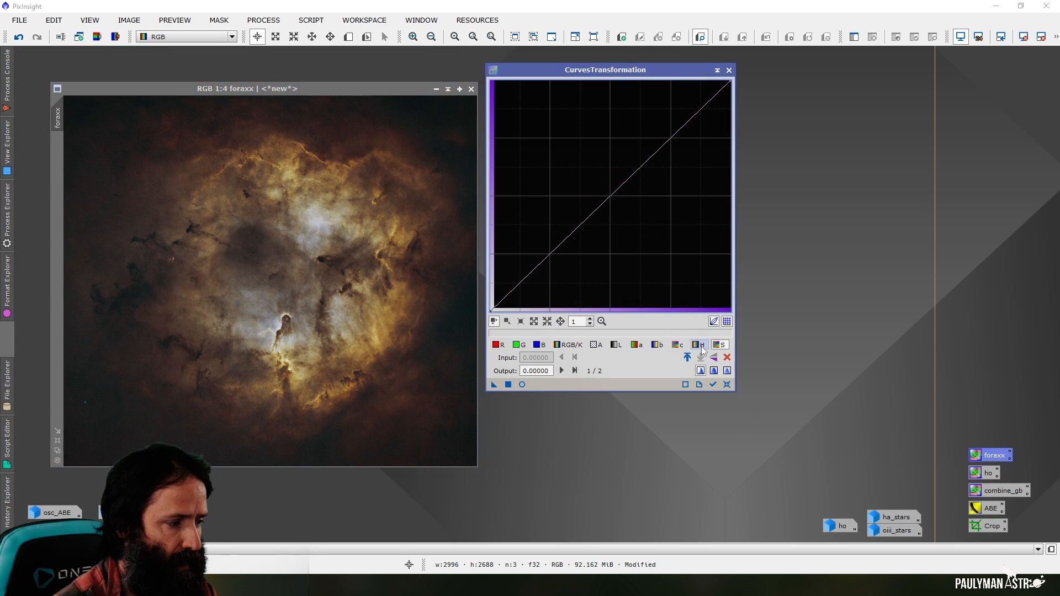
{"action": "left_click", "coordinate": [700, 347]}
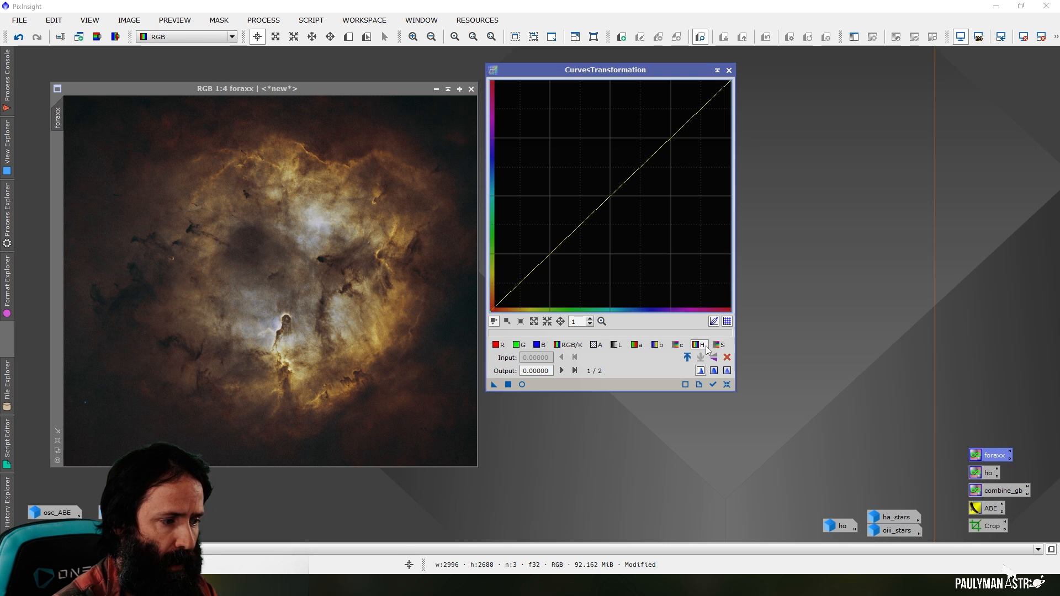
{"action": "left_click", "coordinate": [522, 385]}
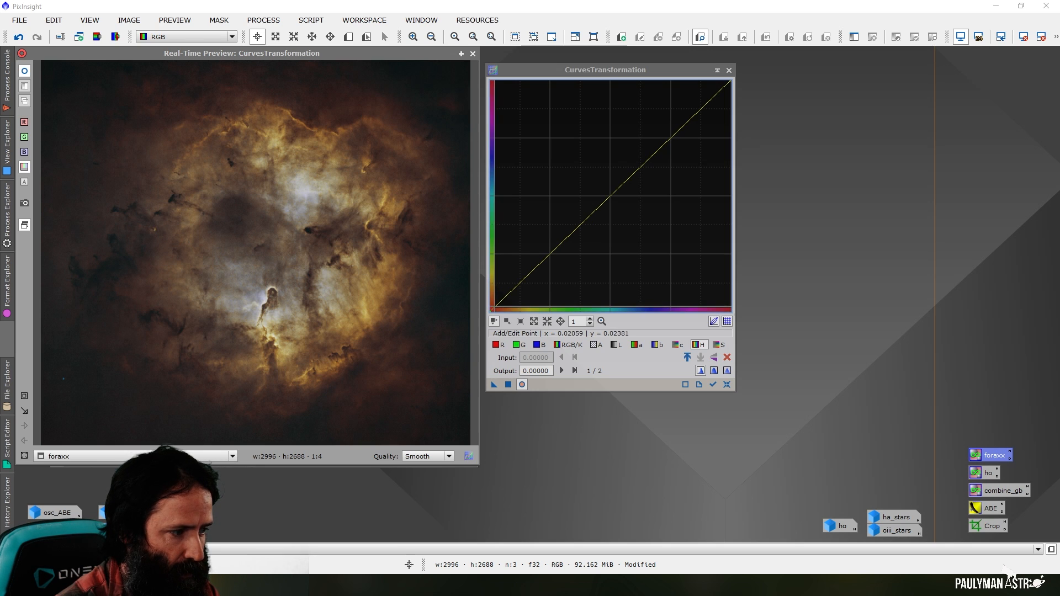
{"action": "left_click_drag", "start_coordinate": [497, 306], "coordinate": [501, 308]}
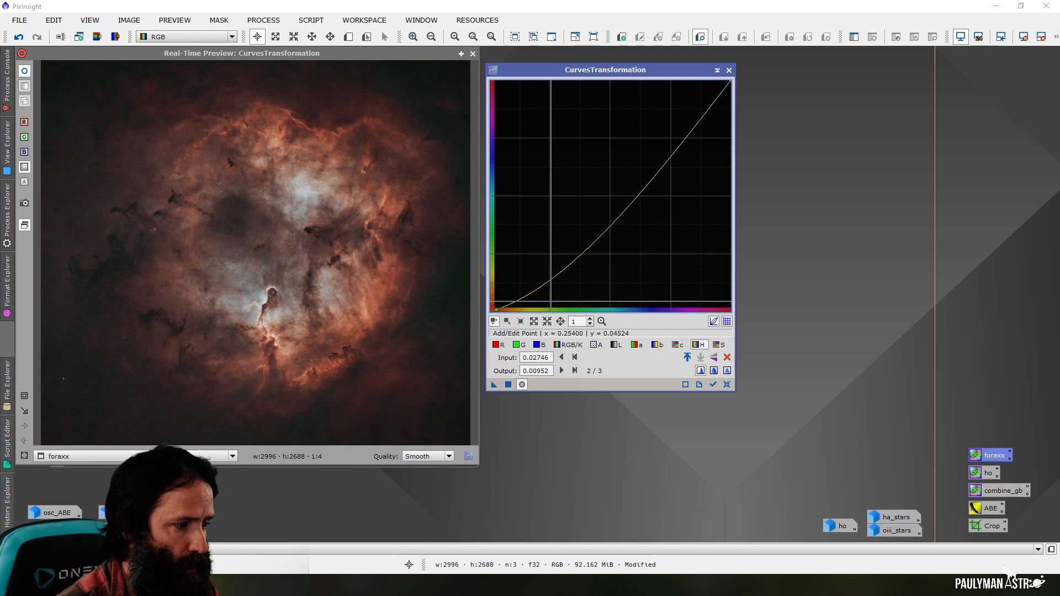
{"action": "left_click_drag", "start_coordinate": [515, 302], "coordinate": [514, 288]}
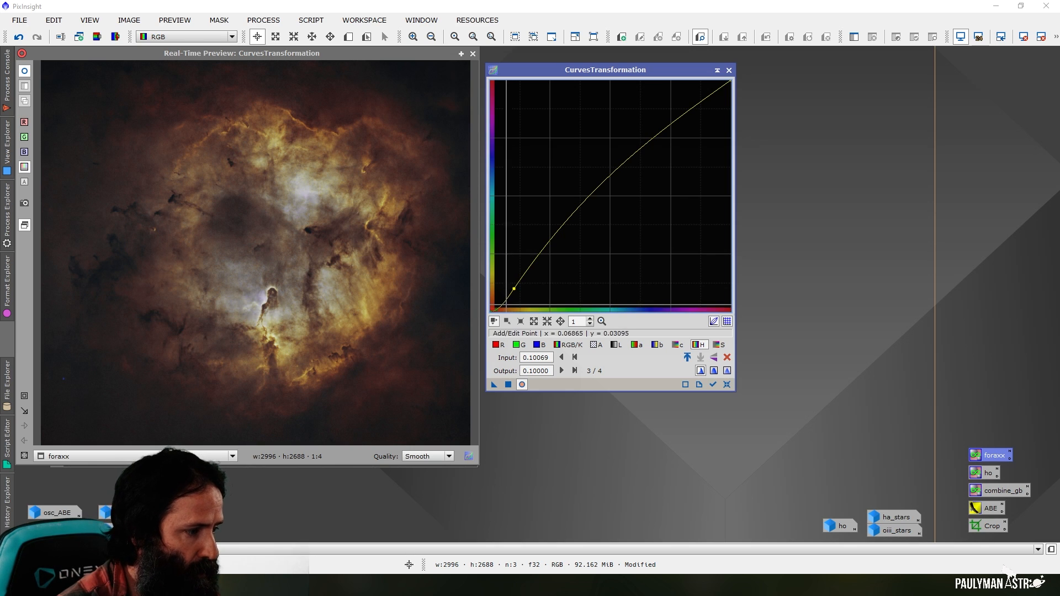
{"action": "left_click_drag", "start_coordinate": [502, 306], "coordinate": [503, 306]}
{"action": "left_click_drag", "start_coordinate": [503, 305], "coordinate": [507, 302]}
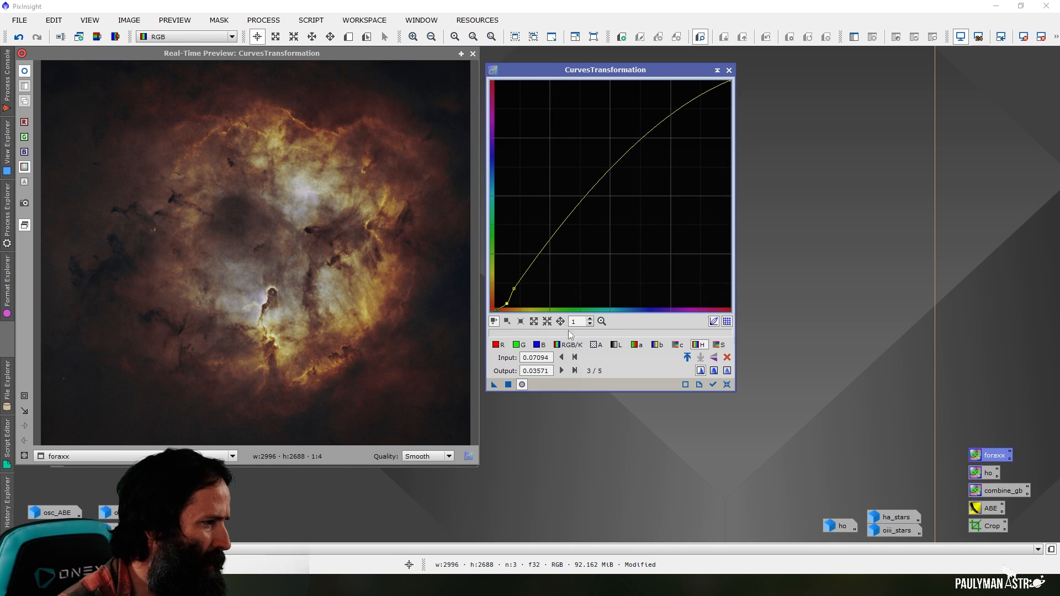
Apply the hue curve to foraxx, close the curves and preview windows, and compare the image before and after the change
{"action": "left_click", "coordinate": [508, 385]}
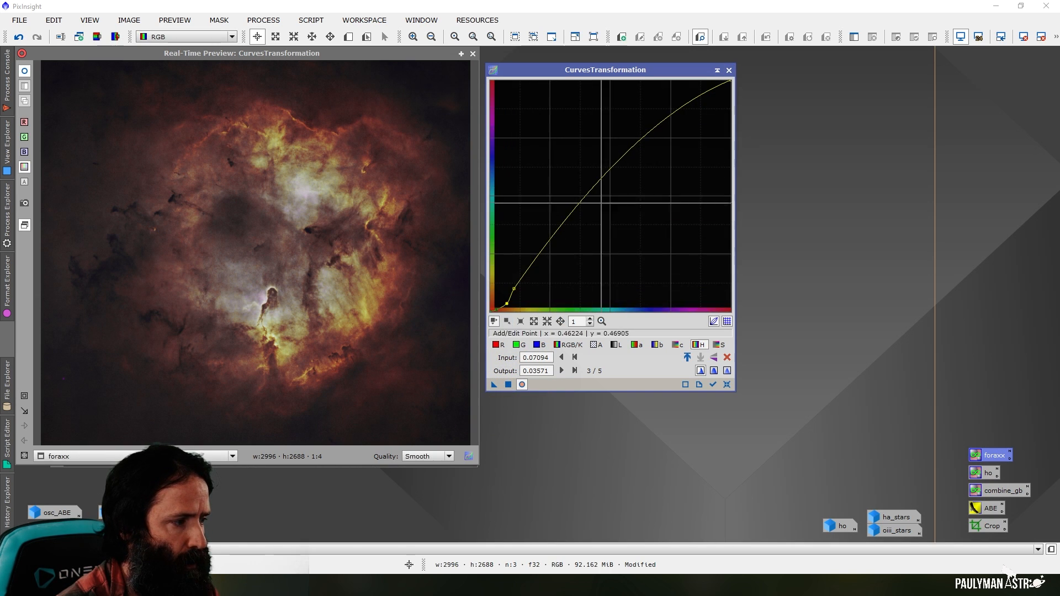
{"action": "left_click", "coordinate": [729, 70]}
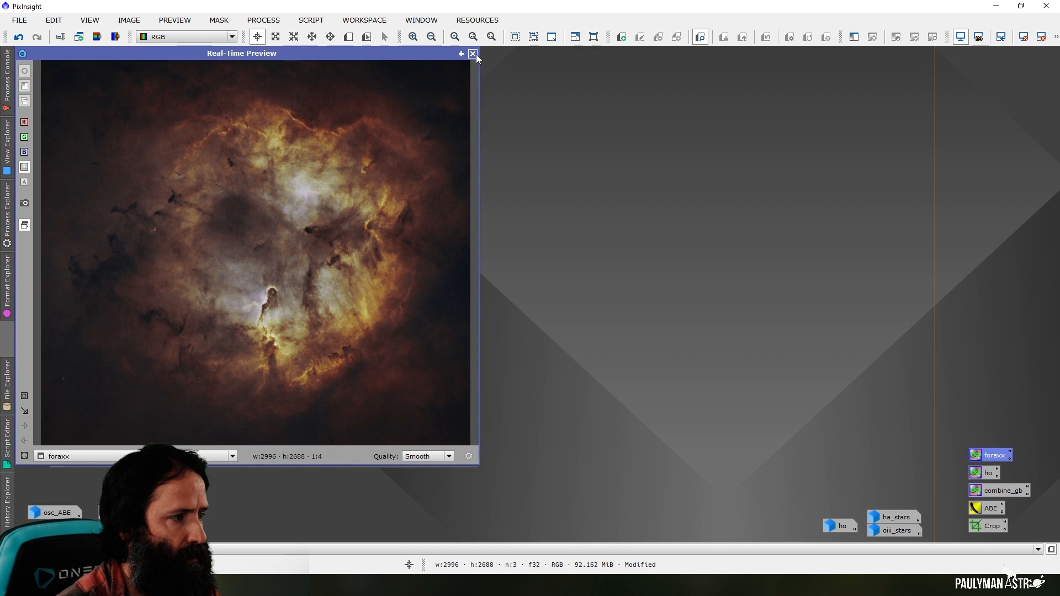
{"action": "left_click", "coordinate": [473, 53]}
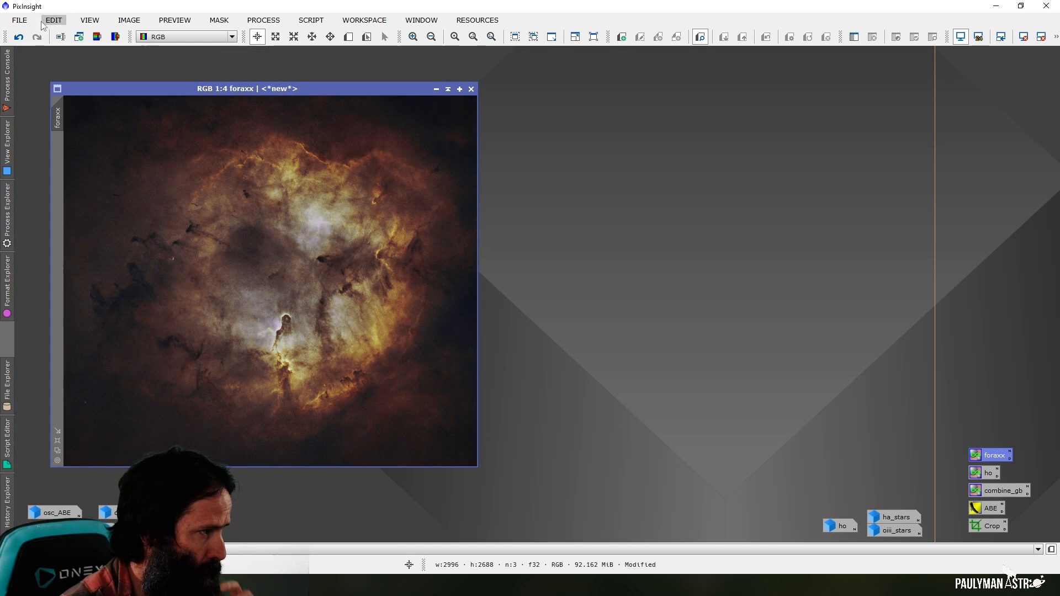
{"action": "left_click", "coordinate": [19, 37]}
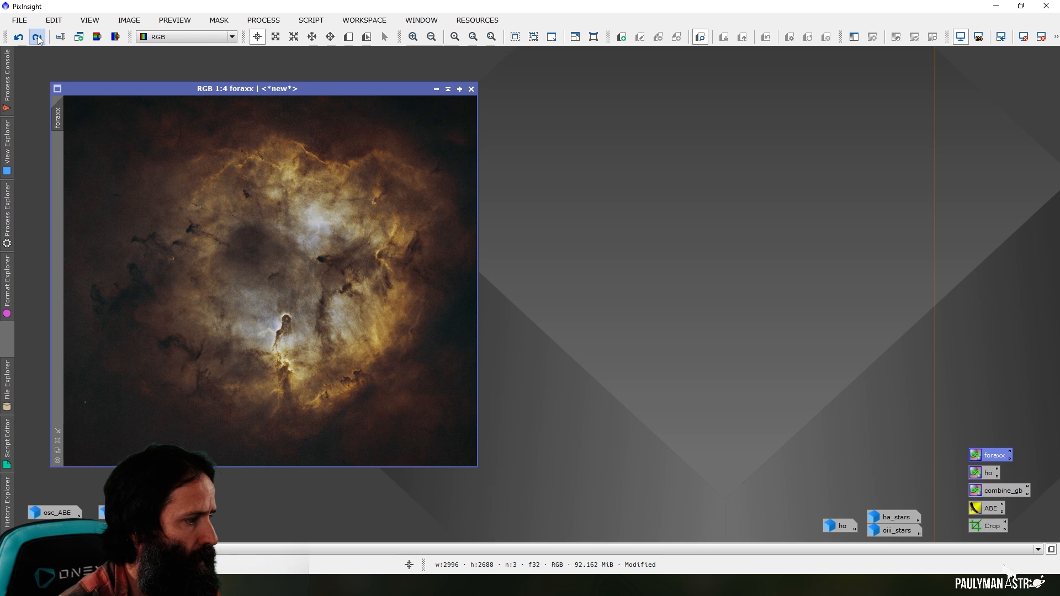
{"action": "left_click", "coordinate": [38, 38]}
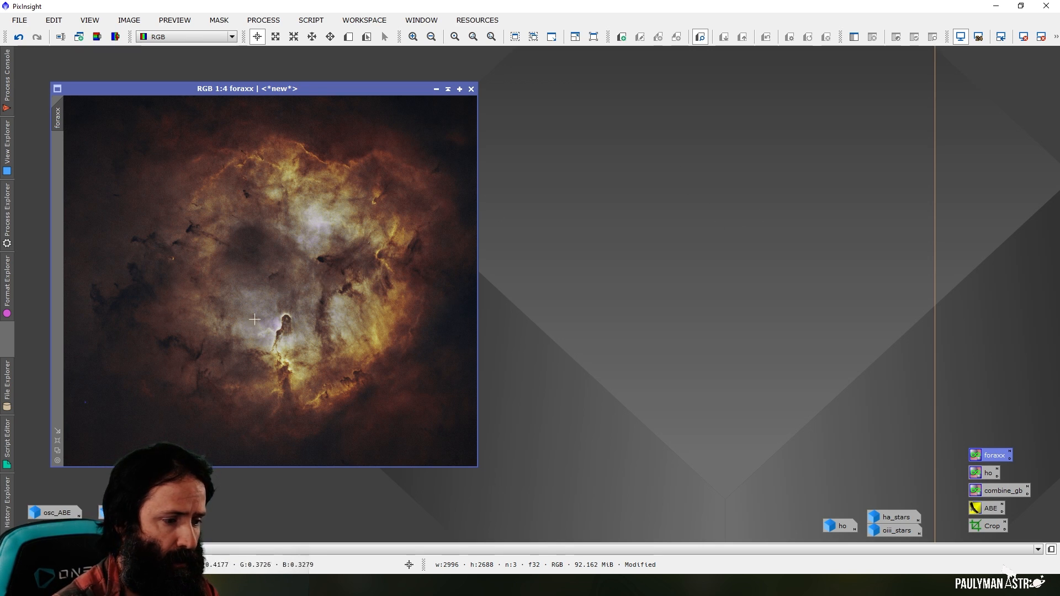
Denoise the foraxx image with NoiseXTerminator at denoise 0.90 and detail 0.55, and close the process window
{"action": "left_click", "coordinate": [264, 21]}
{"action": "mouse_move", "coordinate": [348, 13]}
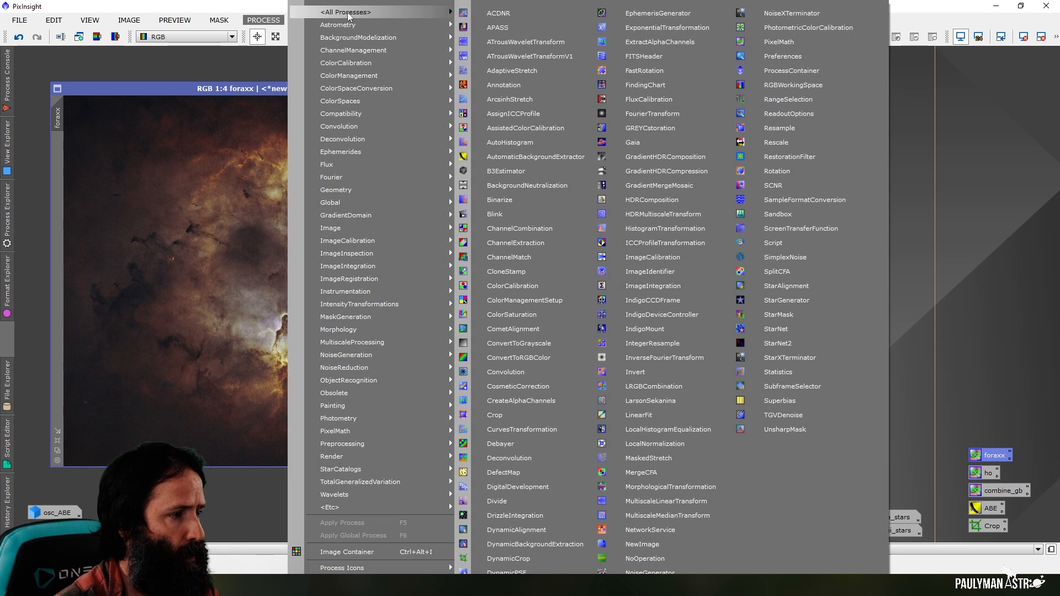
{"action": "left_click", "coordinate": [817, 15]}
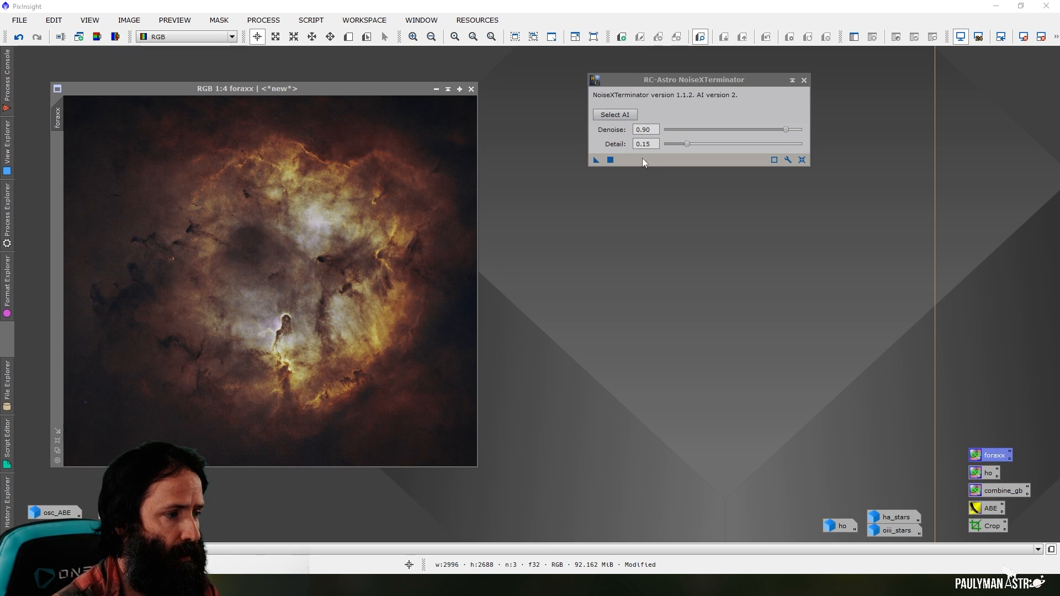
{"action": "left_click", "coordinate": [651, 144]}
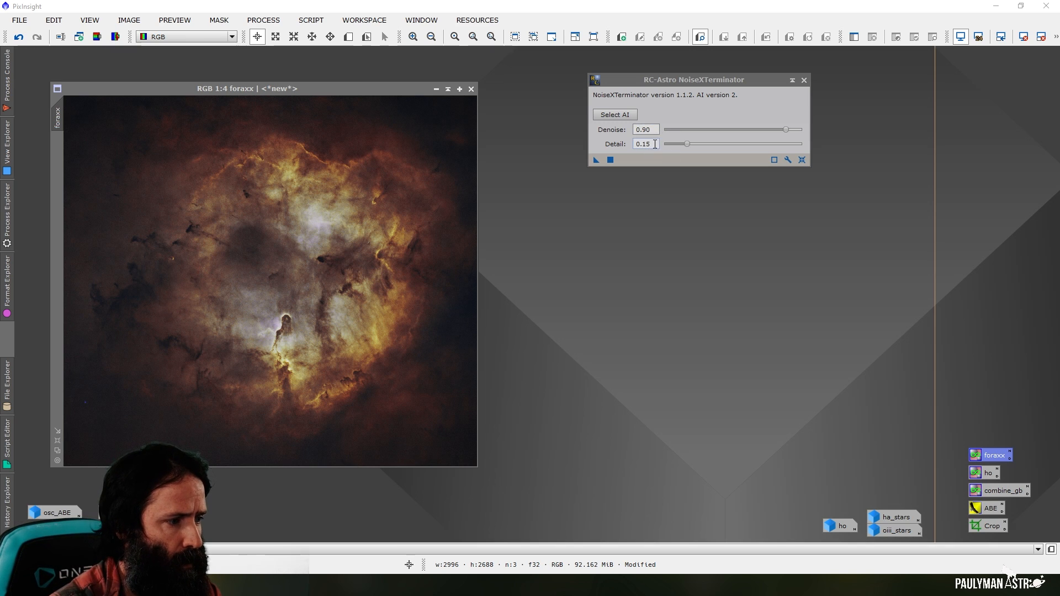
{"action": "left_click", "coordinate": [649, 144]}
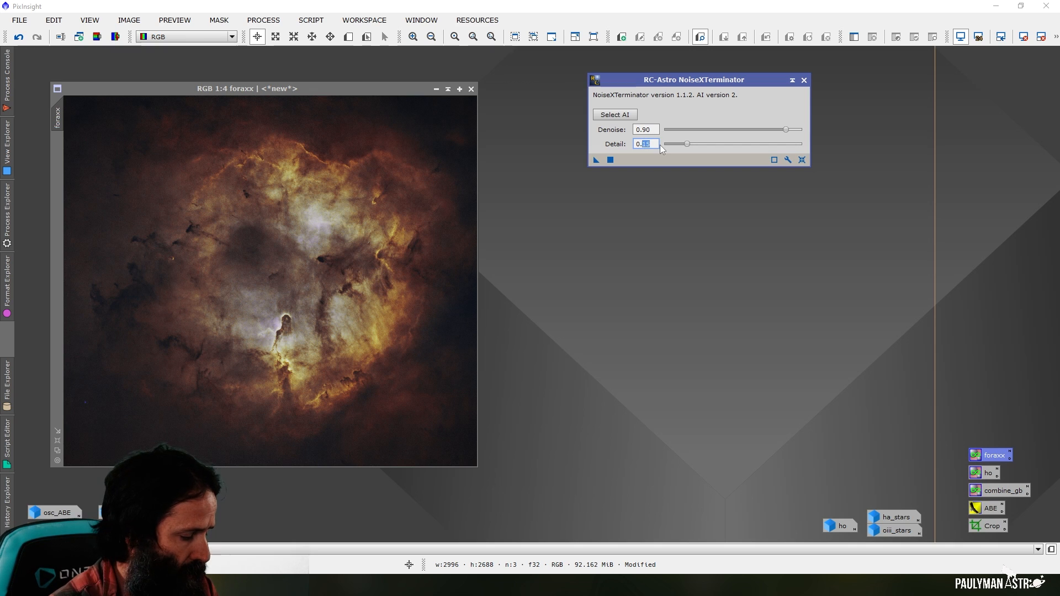
{"action": "type", "text": "55"}
{"action": "left_click", "coordinate": [654, 130]}
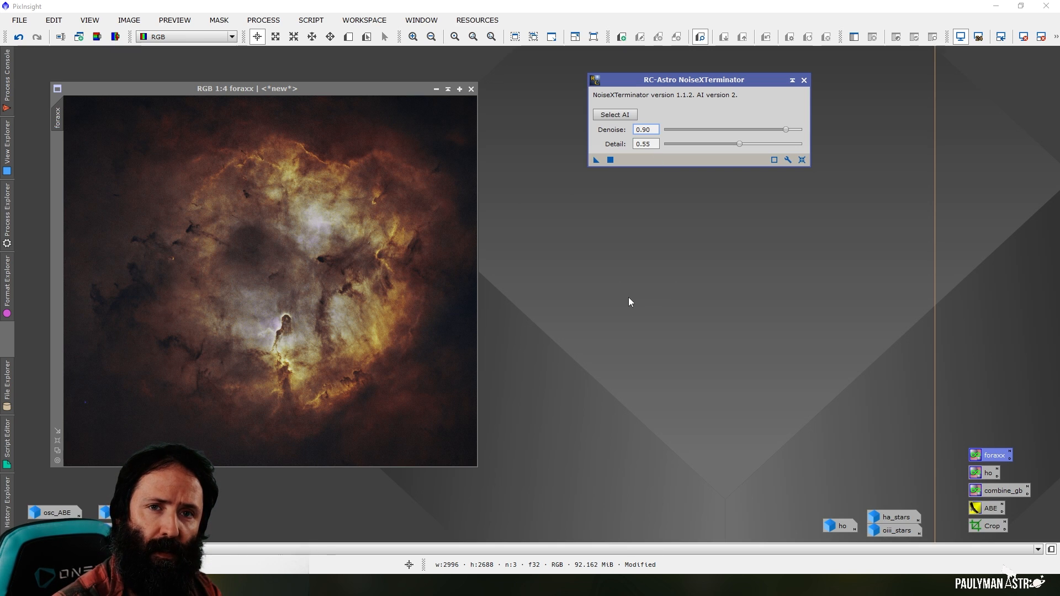
{"action": "left_click", "coordinate": [611, 160]}
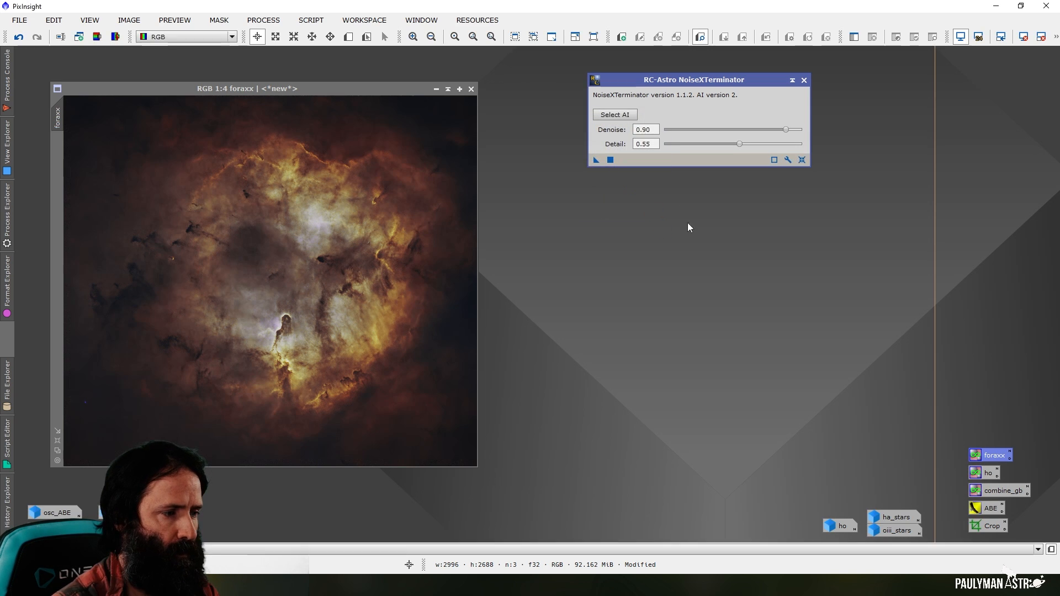
{"action": "left_click", "coordinate": [804, 80]}
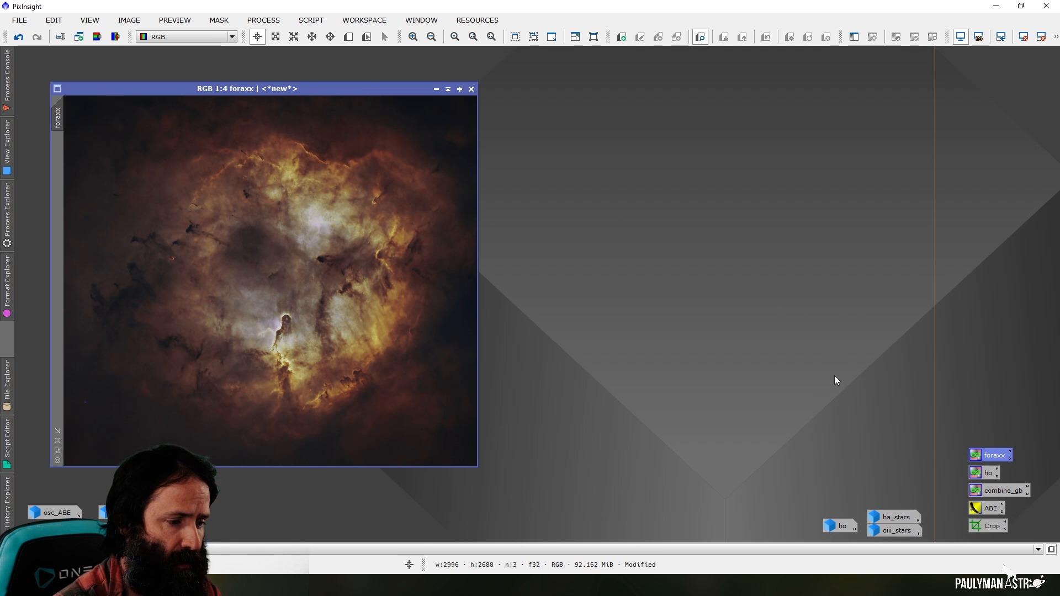
Stretch the ha_stars image with HistogramTransformation at midtones 0.20 using a live preview that tracks the active view, and minimise the image
{"action": "left_click", "coordinate": [873, 495]}
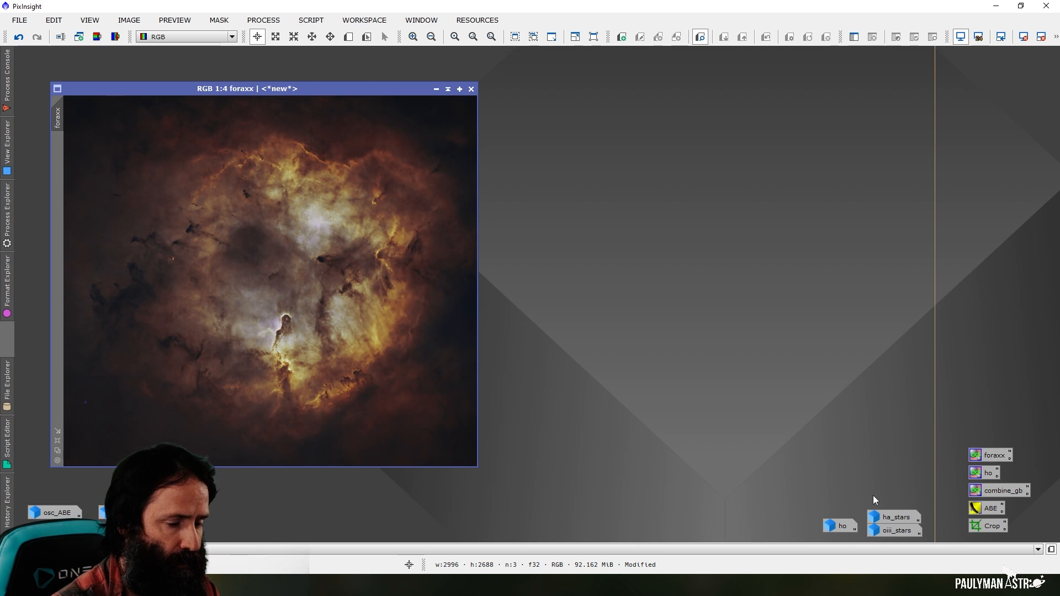
{"action": "double_click", "coordinate": [903, 516]}
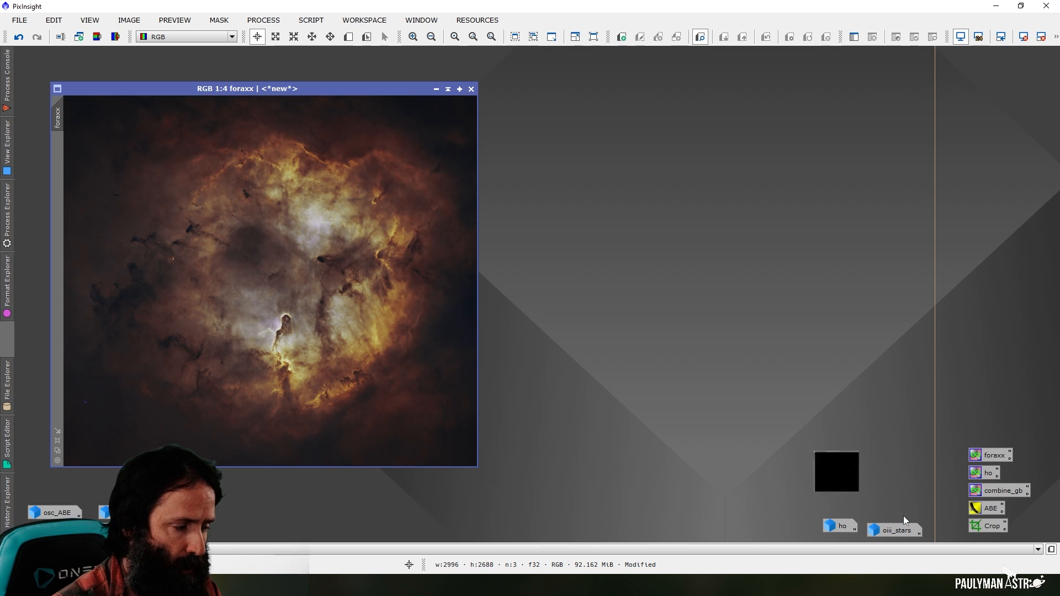
{"action": "left_click", "coordinate": [263, 20]}
{"action": "mouse_move", "coordinate": [340, 12]}
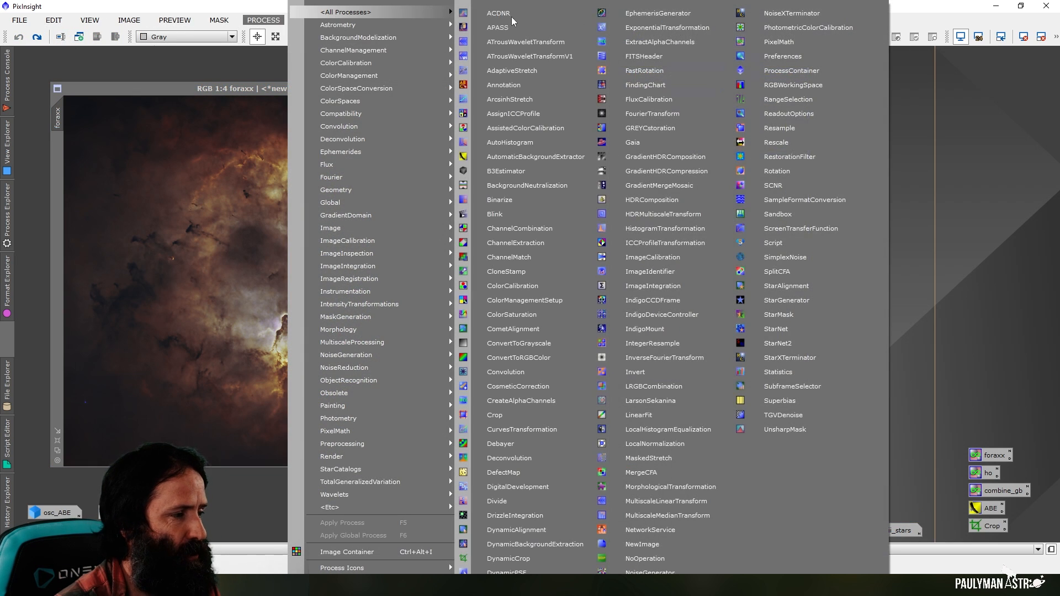
{"action": "left_click", "coordinate": [659, 229]}
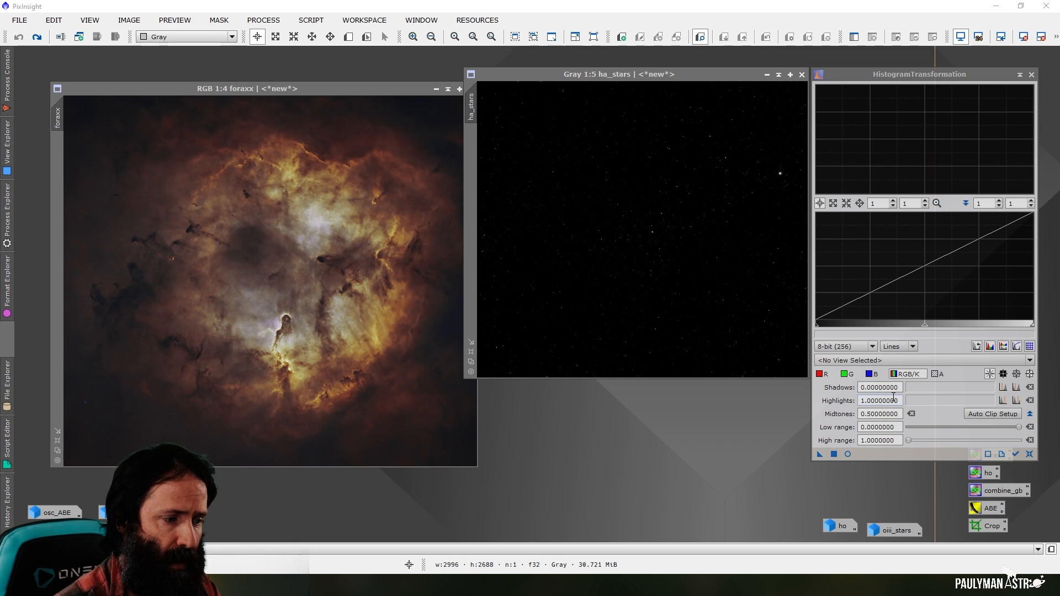
{"action": "left_click", "coordinate": [1016, 455]}
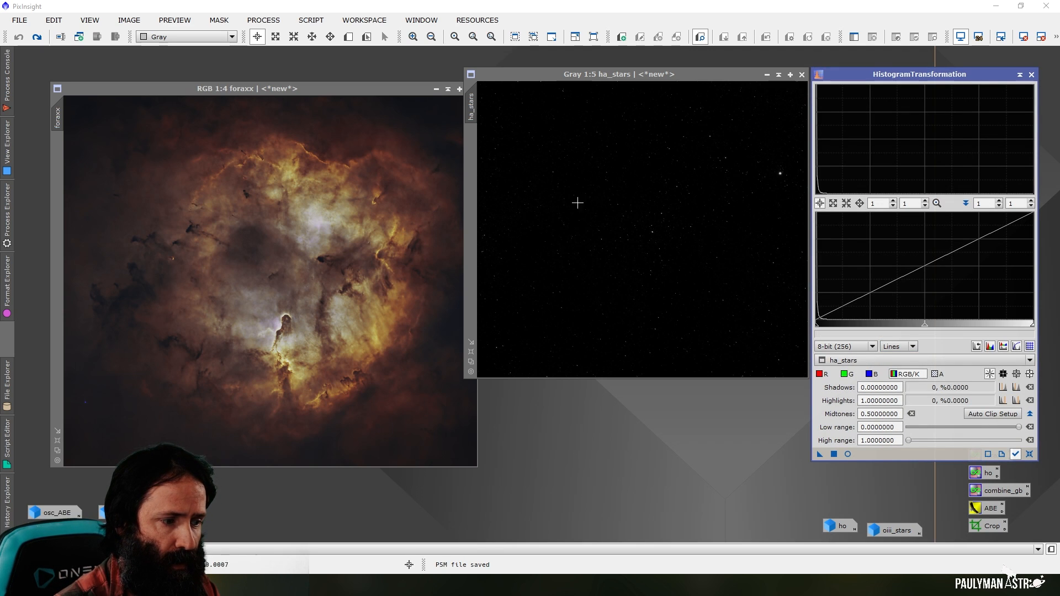
{"action": "left_click", "coordinate": [848, 455]}
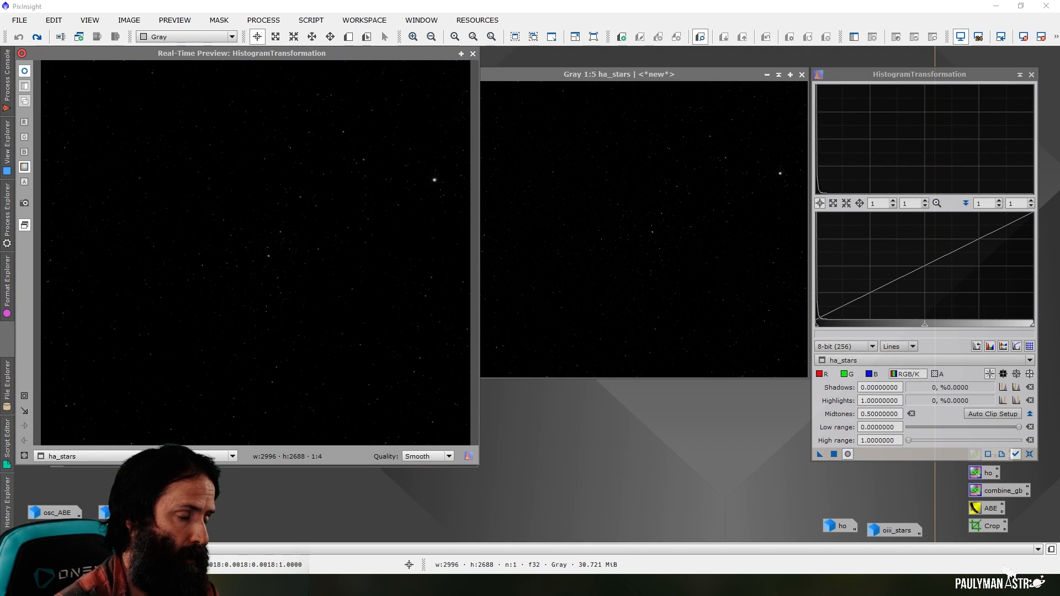
{"action": "left_click_drag", "start_coordinate": [926, 329], "coordinate": [859, 335]}
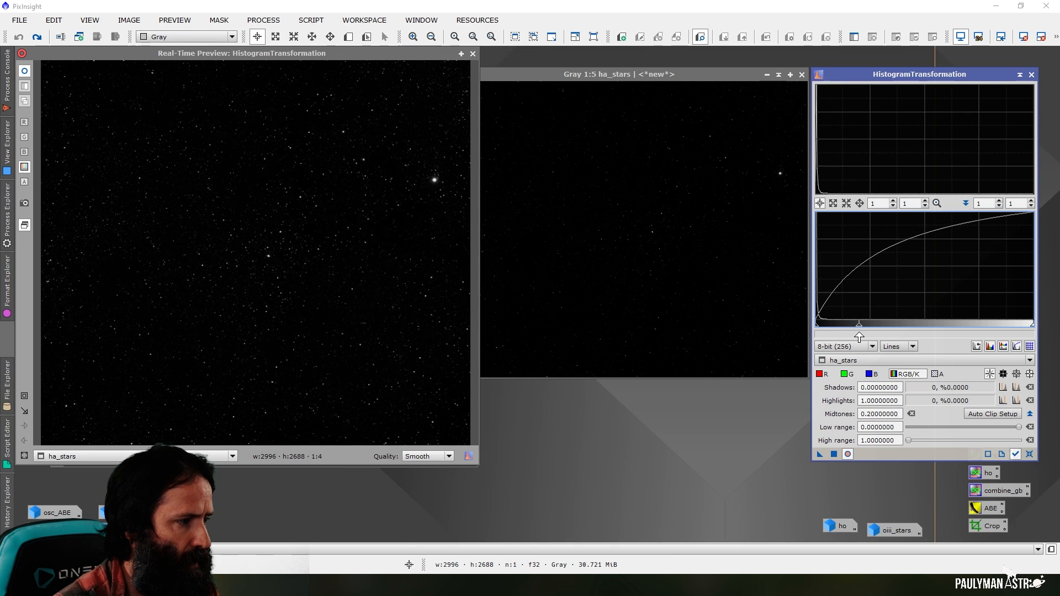
{"action": "left_click", "coordinate": [834, 454]}
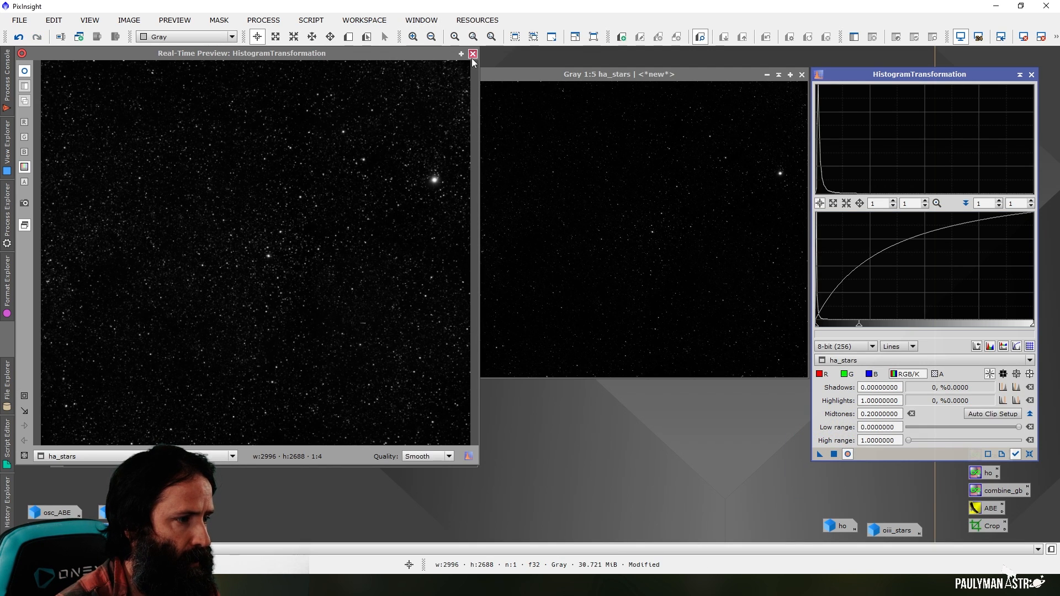
{"action": "left_click", "coordinate": [473, 54]}
{"action": "left_click", "coordinate": [767, 76]}
Apply the same histogram stretch to oiii_stars, minimise the image and close HistogramTransformation
{"action": "double_click", "coordinate": [892, 530]}
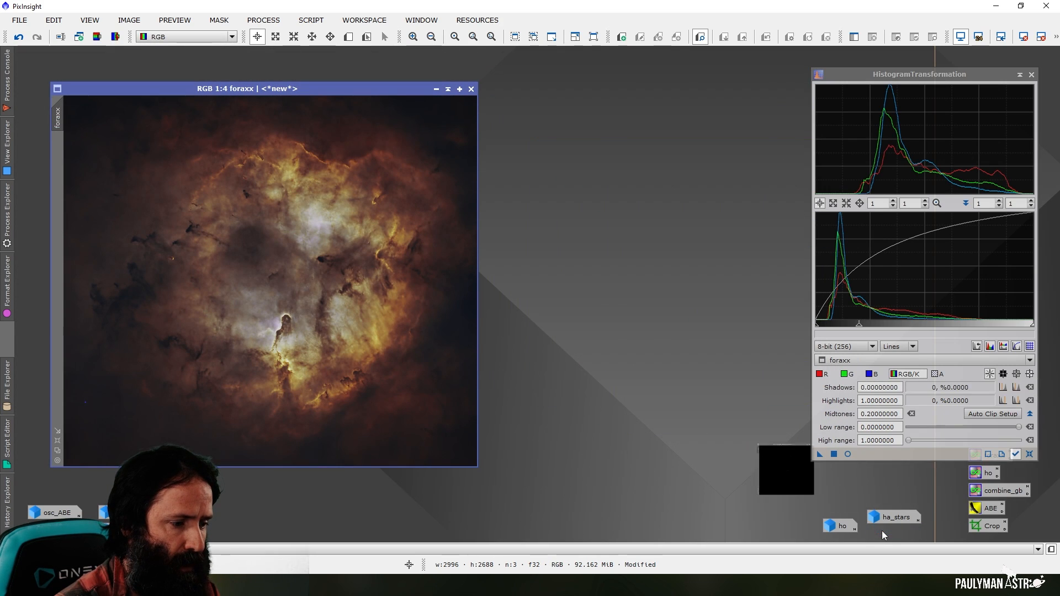
{"action": "left_click", "coordinate": [834, 454]}
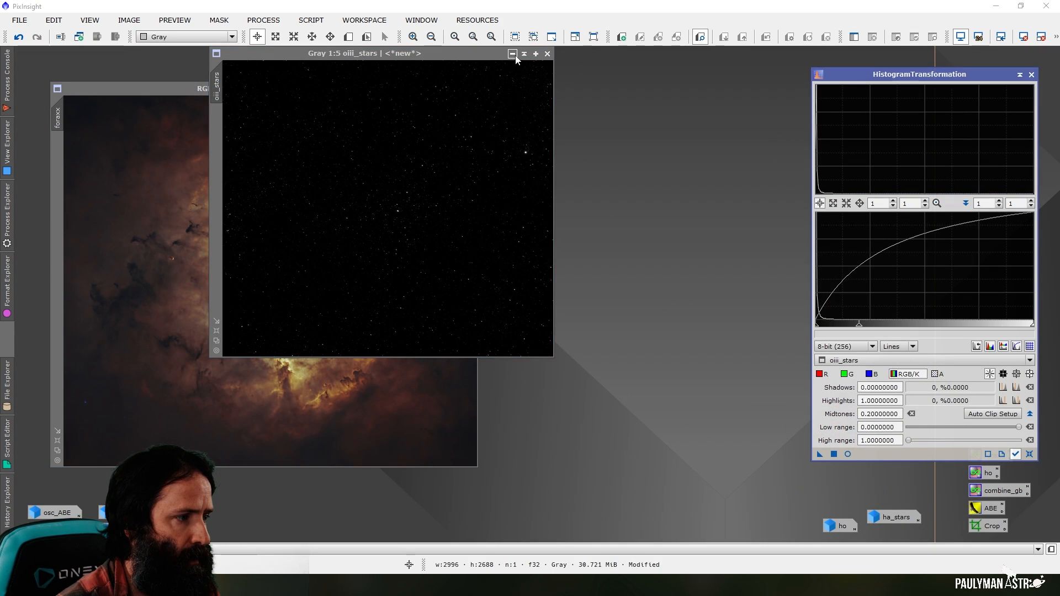
{"action": "left_click", "coordinate": [512, 54]}
{"action": "left_click", "coordinate": [1031, 74]}
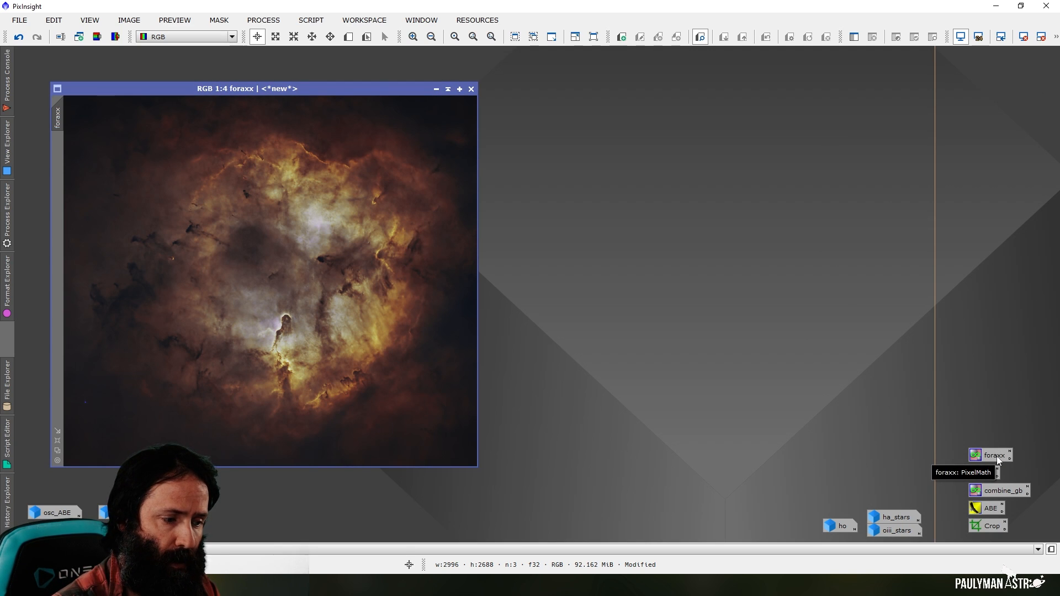
Edit the saved foraxx PixelMath expressions for red, green and blue to use ha_stars and oiii_stars in place of ha and oiii
{"action": "double_click", "coordinate": [996, 456]}
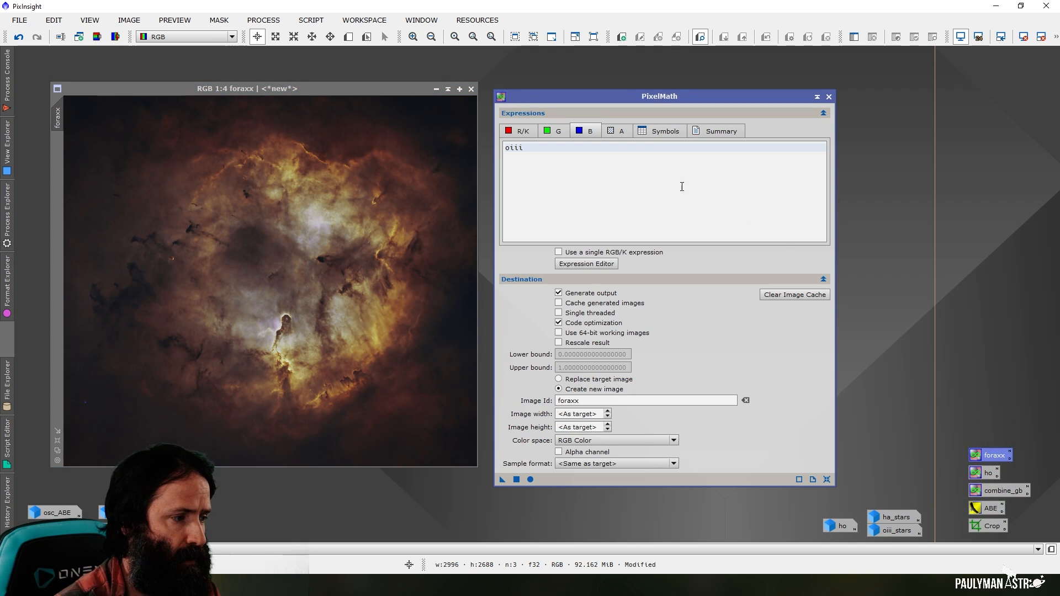
{"action": "left_click", "coordinate": [519, 134]}
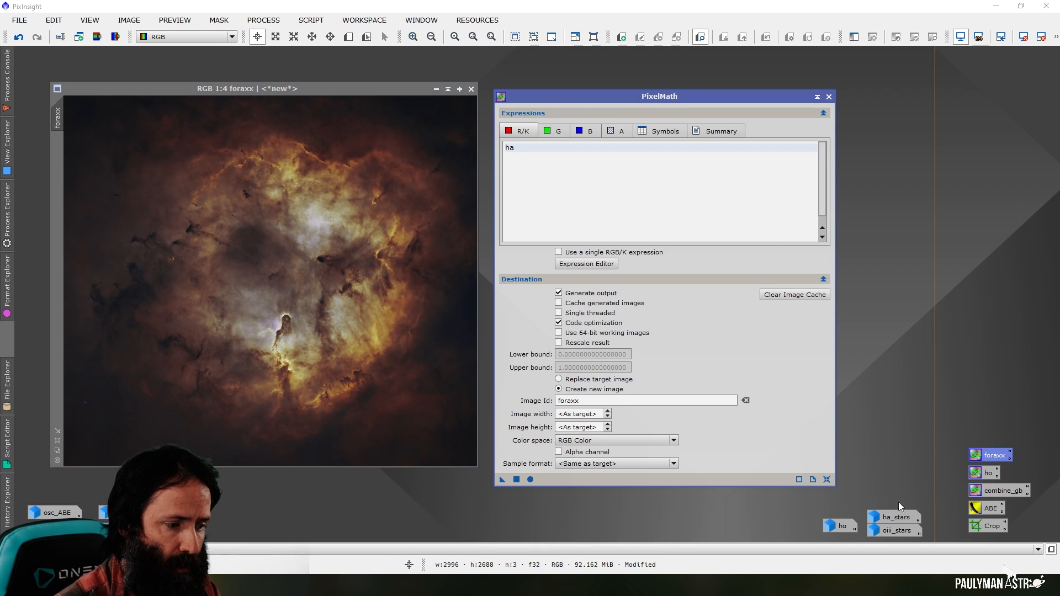
{"action": "left_click", "coordinate": [543, 148]}
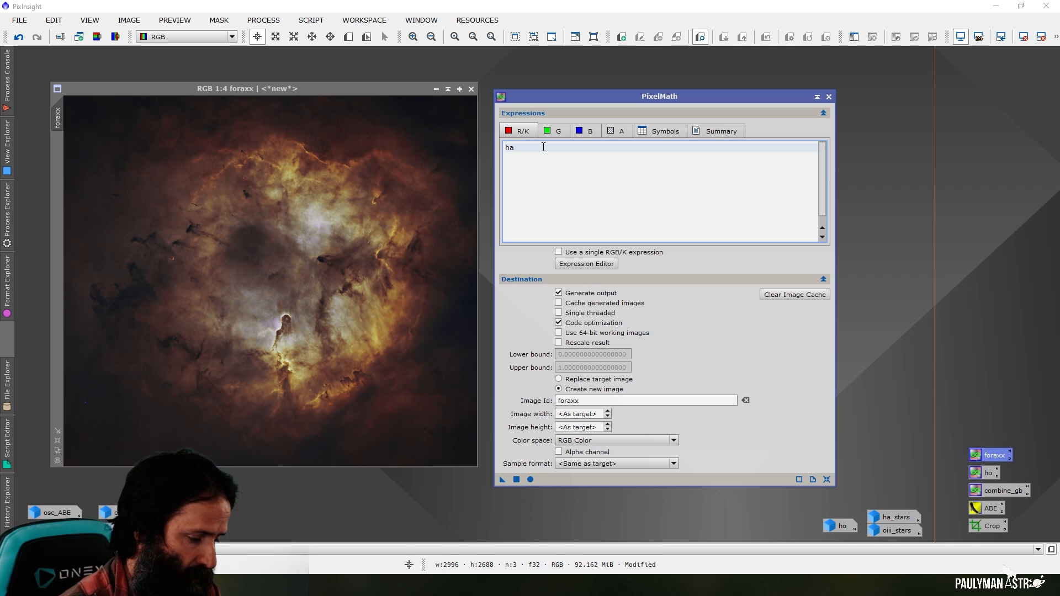
{"action": "type", "text": "_stars"}
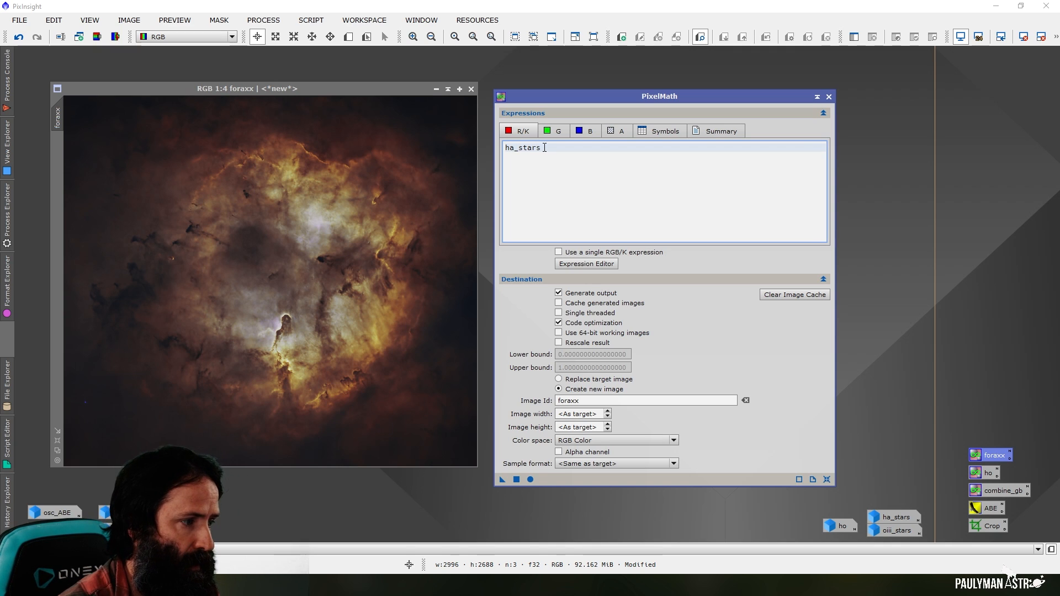
{"action": "left_click", "coordinate": [548, 133]}
{"action": "left_click", "coordinate": [528, 148]}
{"action": "type", "text": "_stars+~ho*oiii"}
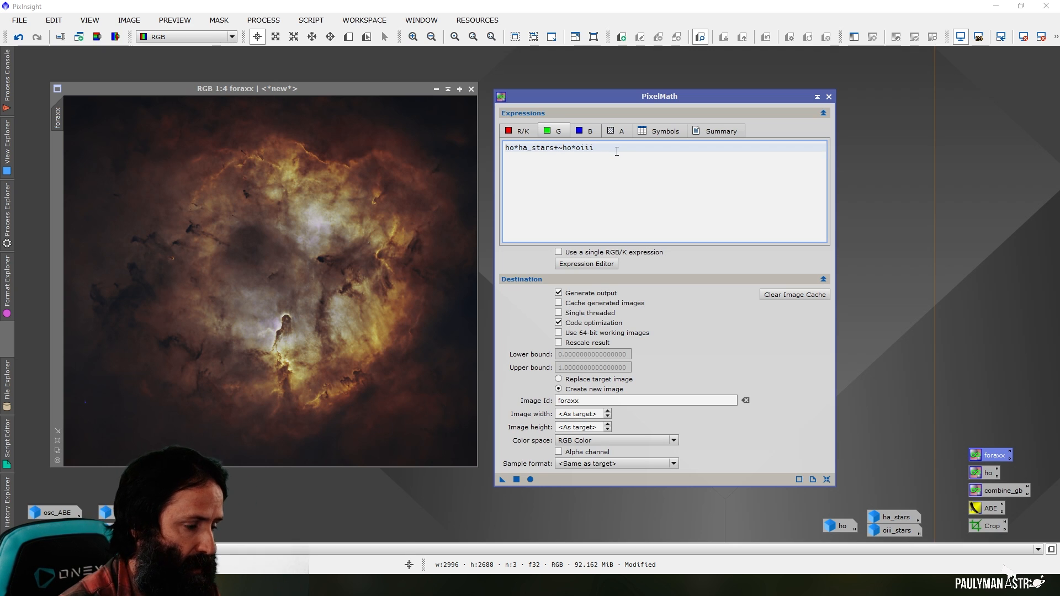
{"action": "left_click", "coordinate": [617, 151]}
{"action": "type", "text": "_"}
{"action": "left_click", "coordinate": [584, 131]}
{"action": "type", "text": "_st"}
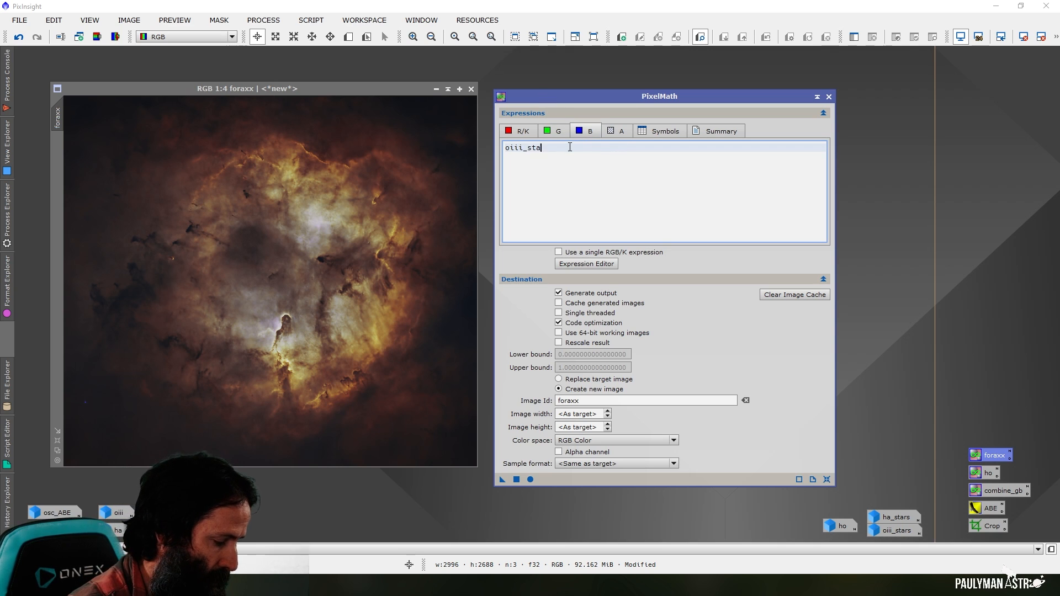
Set the PixelMath output image identifier to foraxx_stars
{"action": "left_click", "coordinate": [602, 399]}
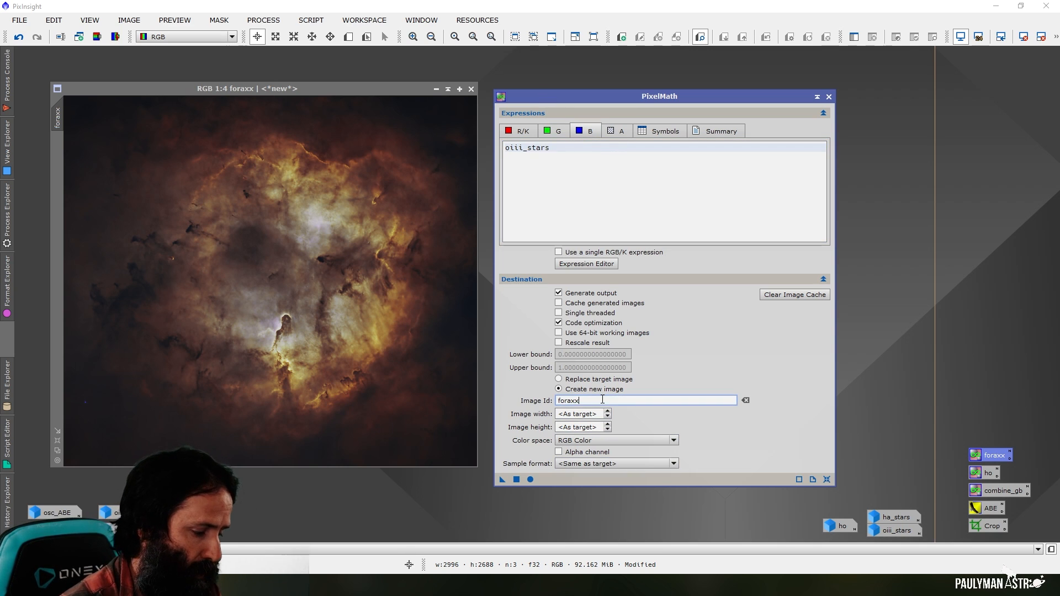
{"action": "type", "text": "_satrs"}
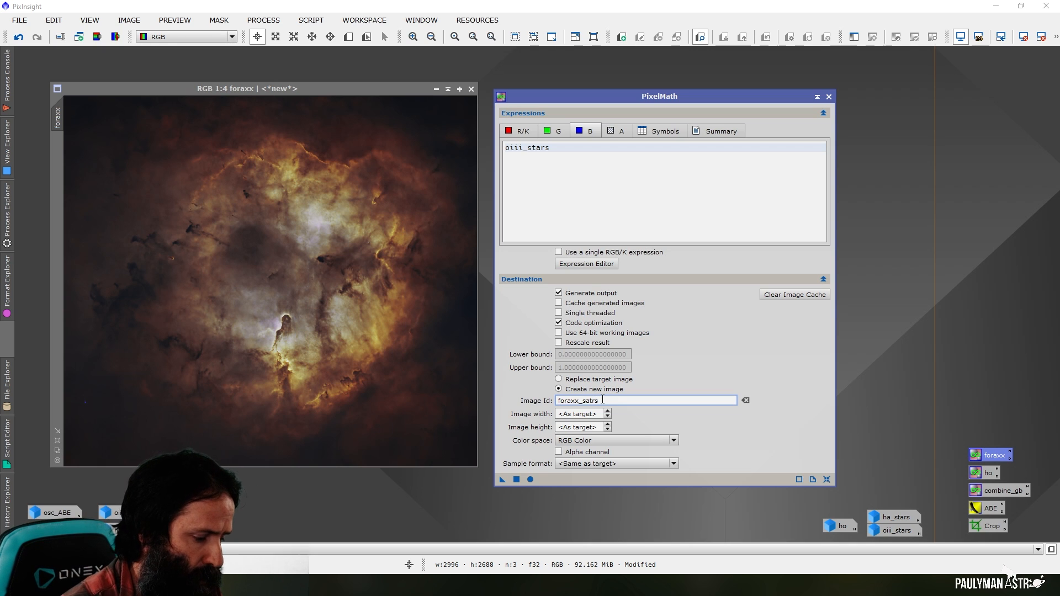
{"action": "key", "text": "BackSpace"}
{"action": "key", "text": "BackSpace"}
{"action": "key", "text": "BackSpace"}
{"action": "key", "text": "BackSpace"}
{"action": "type", "text": "tars"}
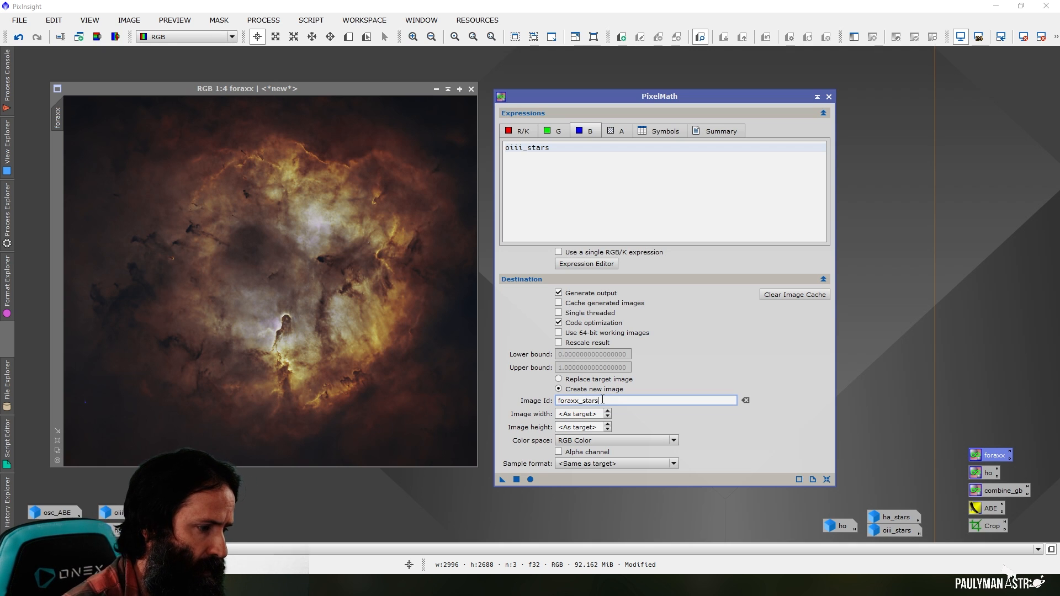
Save the PixelMath instance as a workspace process icon above foraxx, close the process window and name the icon foraxx_stars
{"action": "left_click_drag", "start_coordinate": [502, 479], "coordinate": [988, 437]}
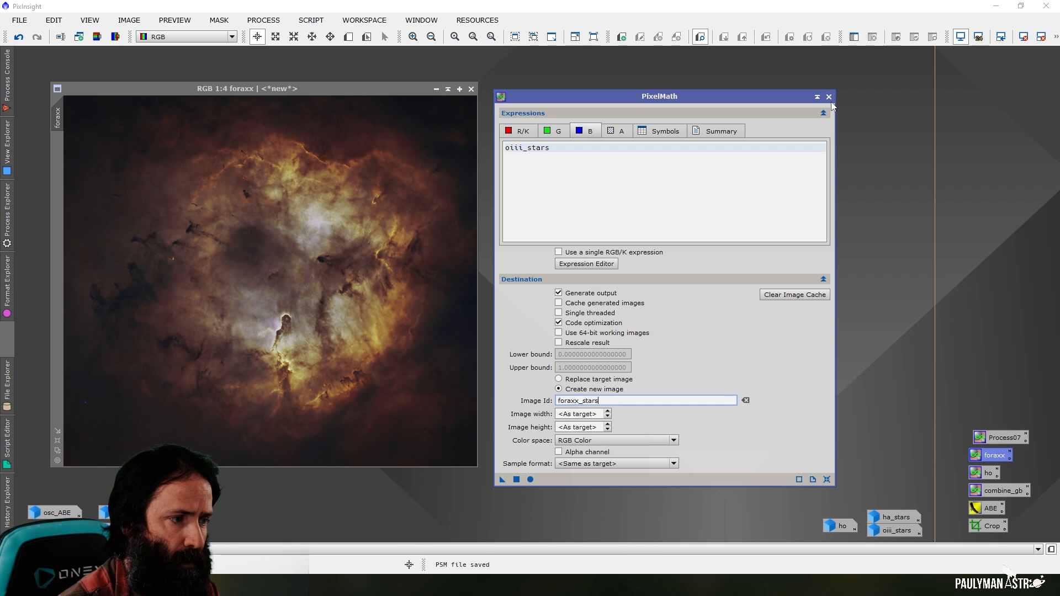
{"action": "left_click", "coordinate": [829, 97]}
{"action": "right_click", "coordinate": [996, 439]}
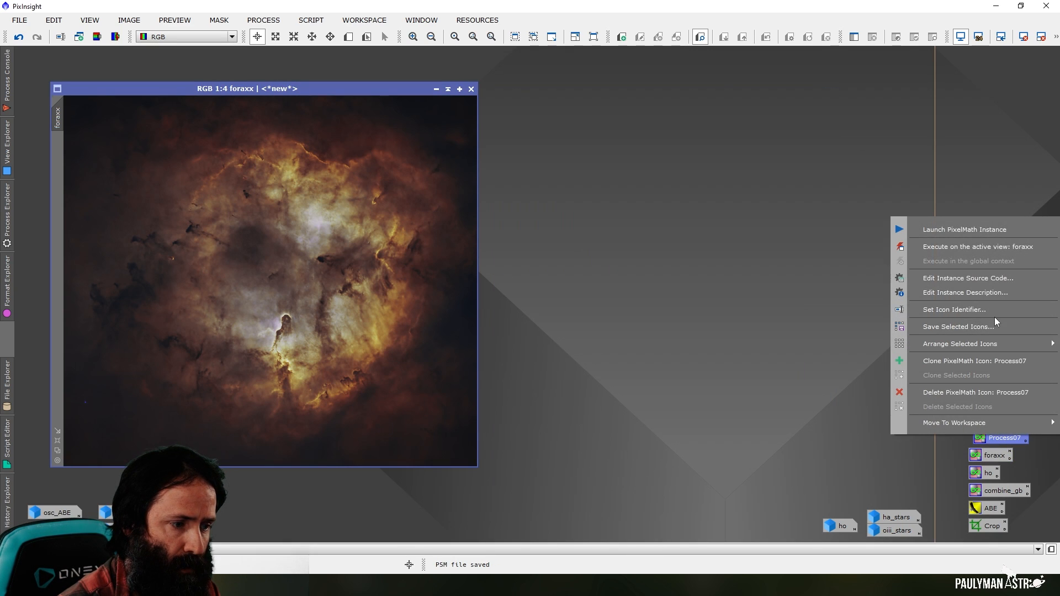
{"action": "left_click", "coordinate": [993, 311]}
{"action": "type", "text": "forax"}
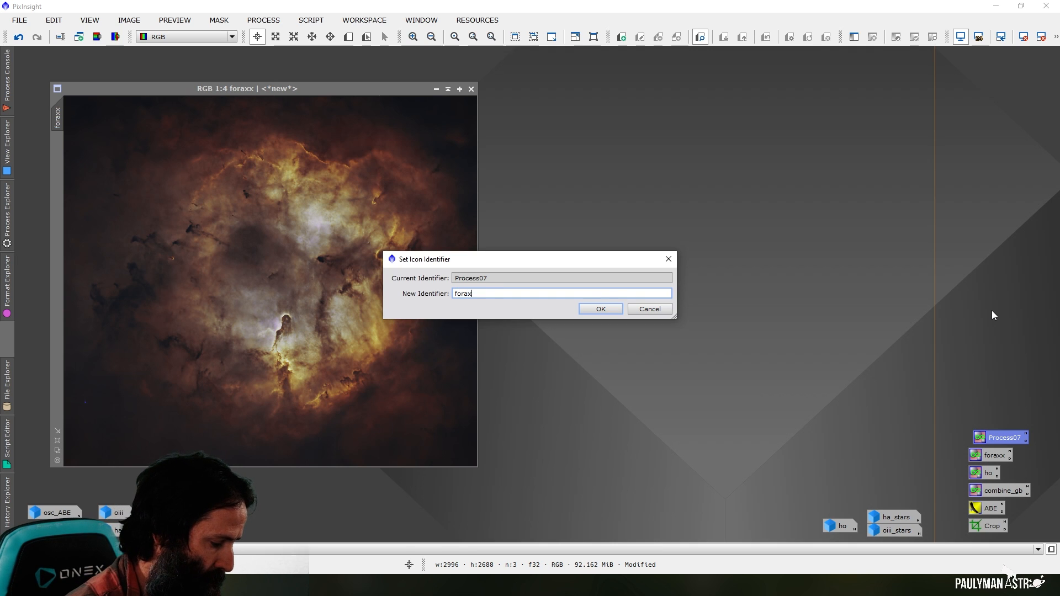
{"action": "type", "text": "x_stars"}
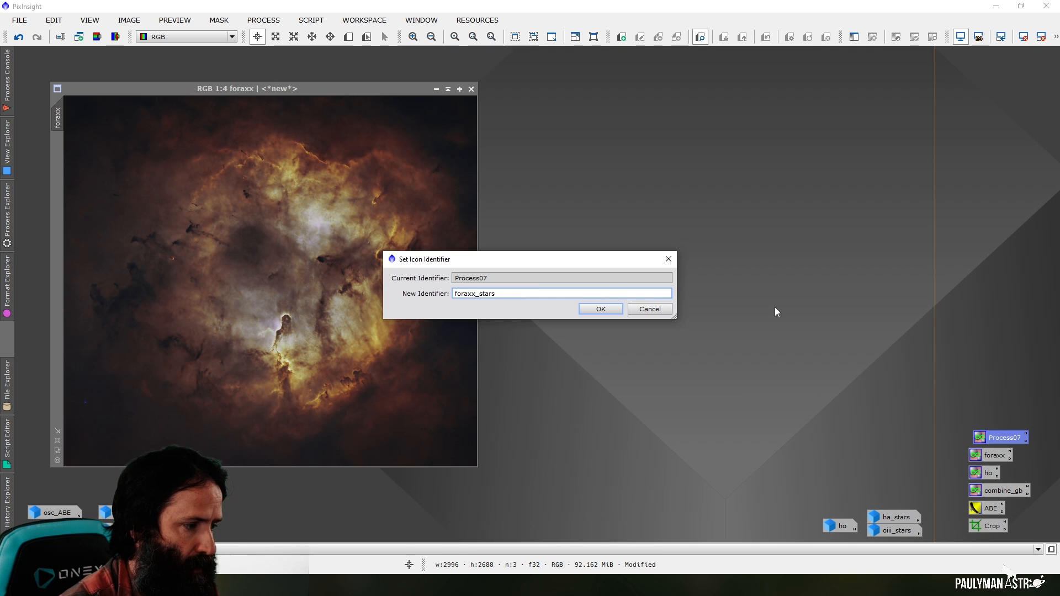
{"action": "left_click", "coordinate": [593, 310]}
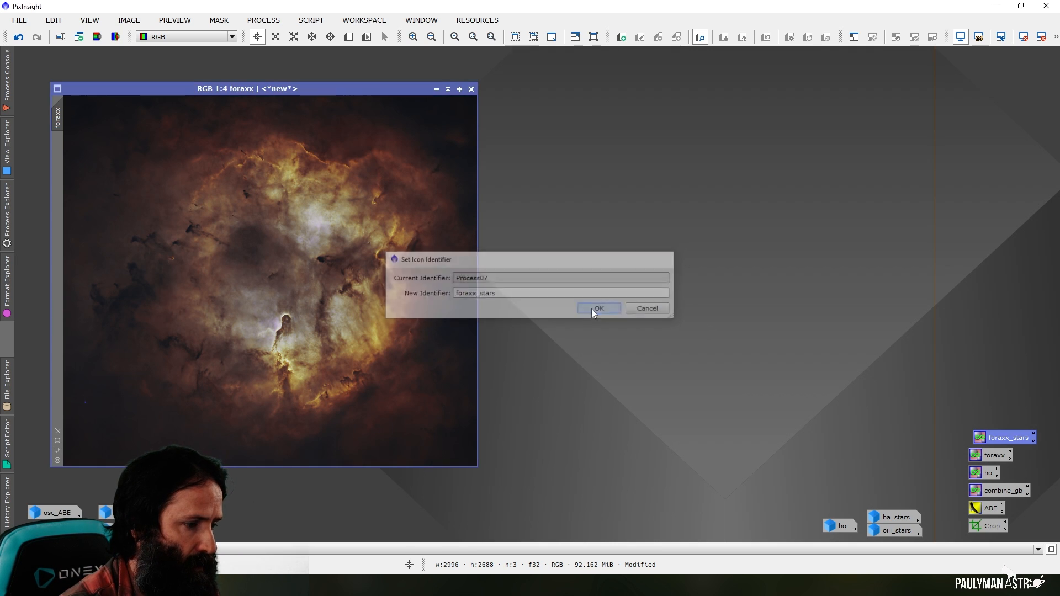
Generate the foraxx_stars image from the saved PixelMath icon, close PixelMath and place the minimised image above ha_stars
{"action": "double_click", "coordinate": [1002, 435]}
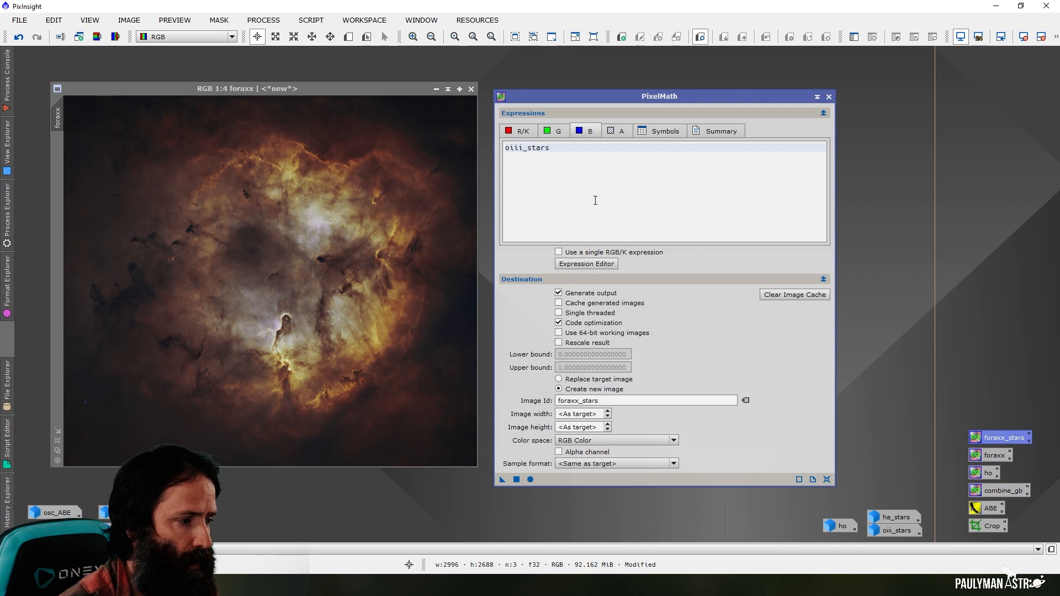
{"action": "left_click", "coordinate": [530, 480]}
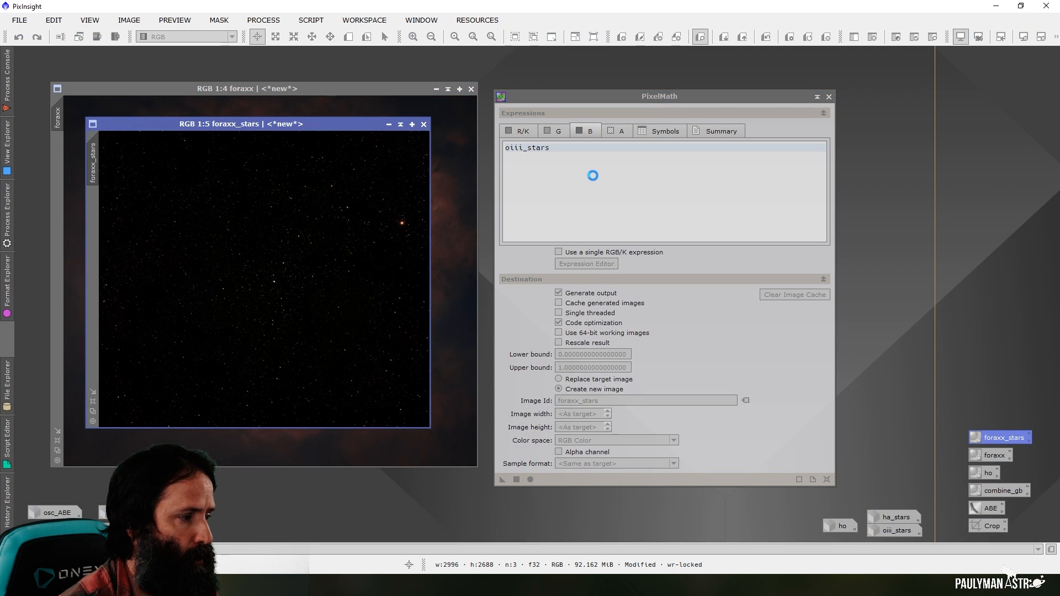
{"action": "left_click", "coordinate": [828, 97]}
{"action": "left_click_drag", "start_coordinate": [281, 280], "coordinate": [889, 501]}
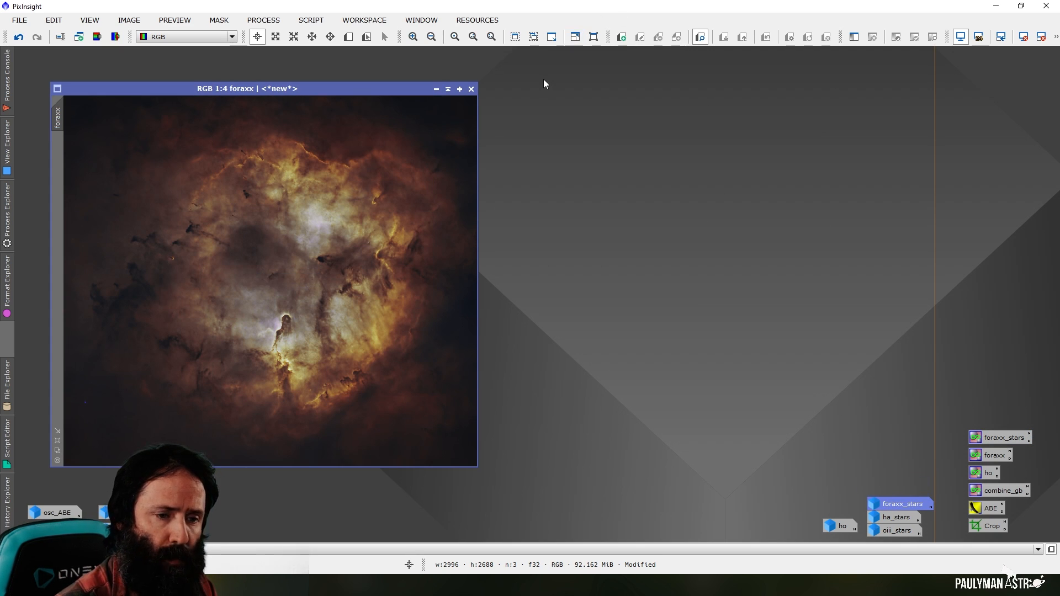
Open a new PixelMath process and make it use a single RGB/K expression
{"action": "left_click", "coordinate": [262, 20]}
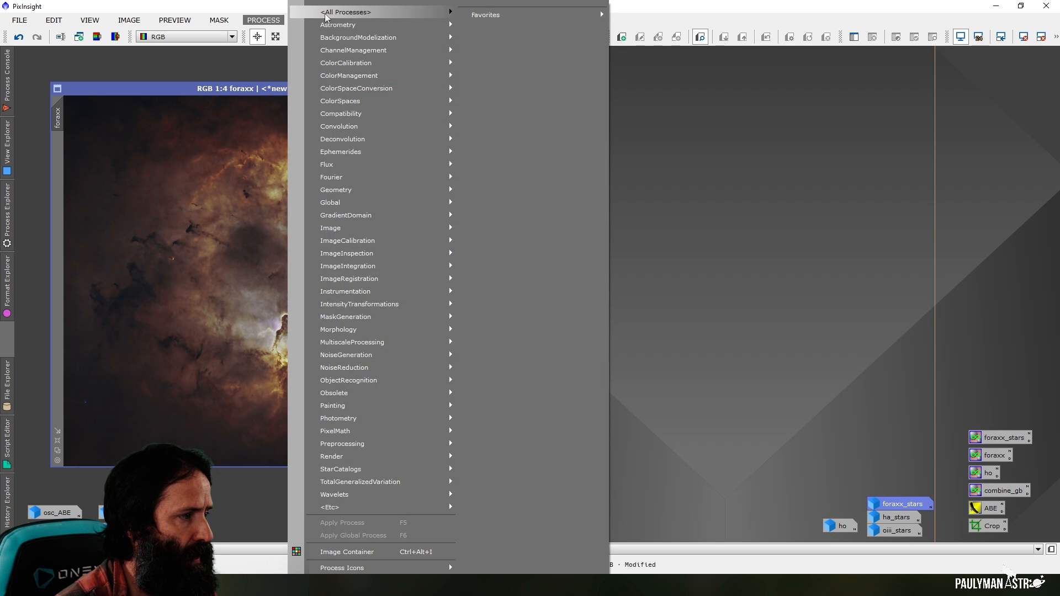
{"action": "mouse_move", "coordinate": [377, 13]}
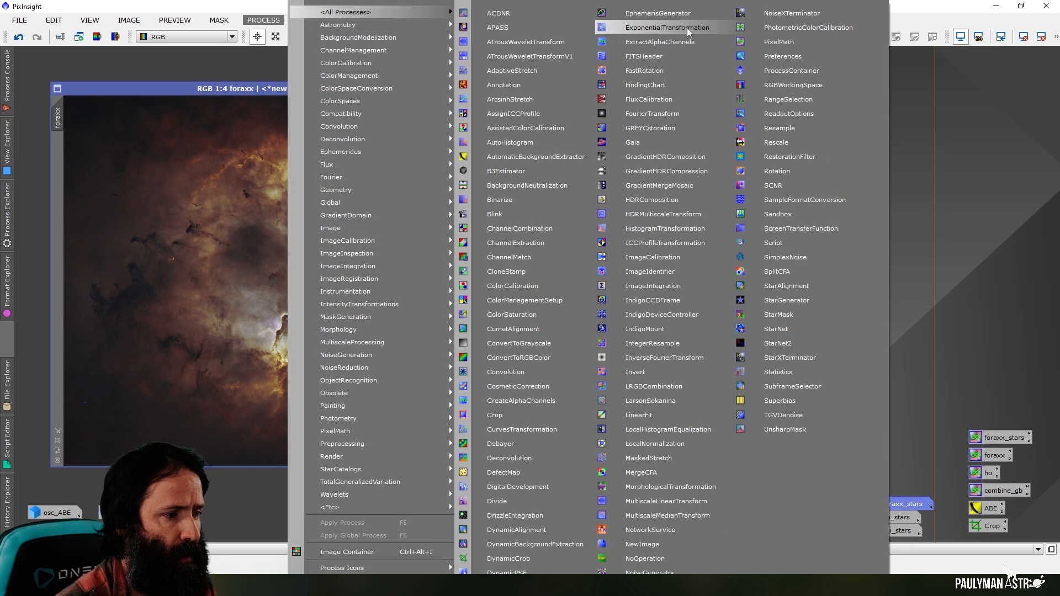
{"action": "left_click", "coordinate": [778, 42]}
{"action": "left_click_drag", "start_coordinate": [733, 98], "coordinate": [794, 84]}
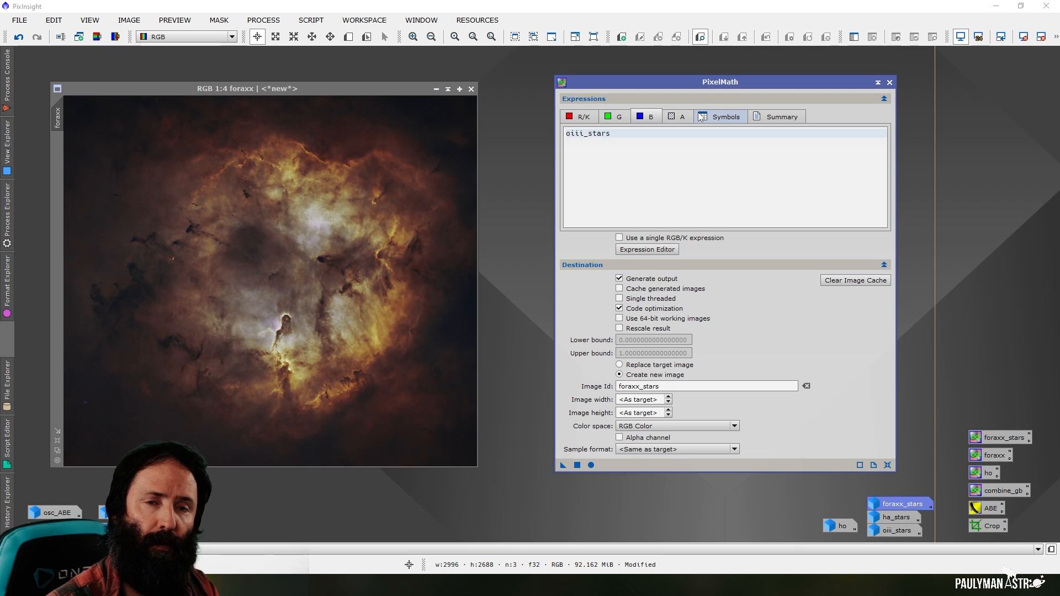
{"action": "left_click", "coordinate": [584, 117]}
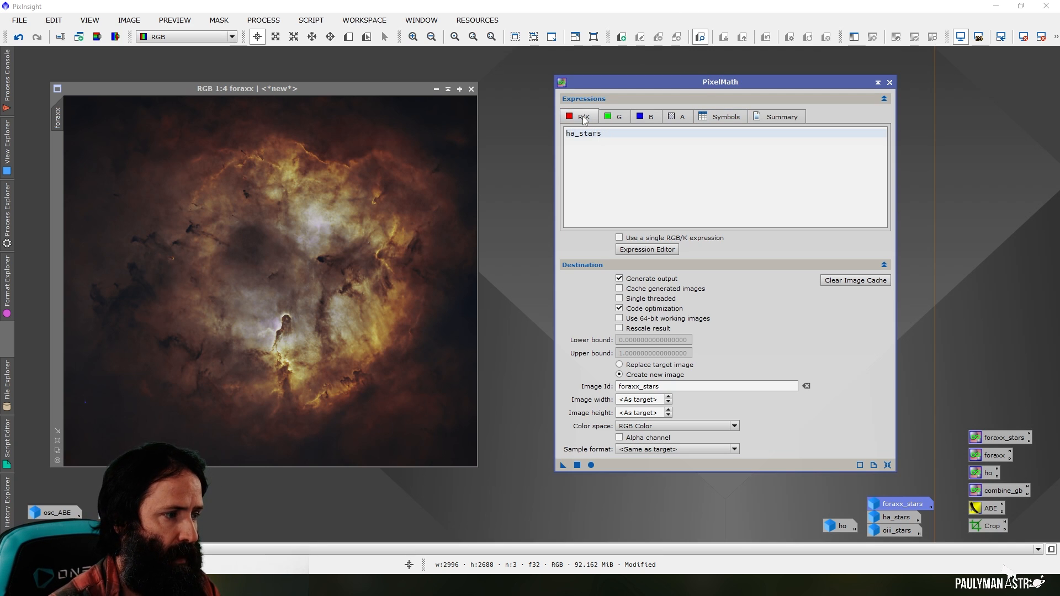
{"action": "left_click", "coordinate": [626, 239]}
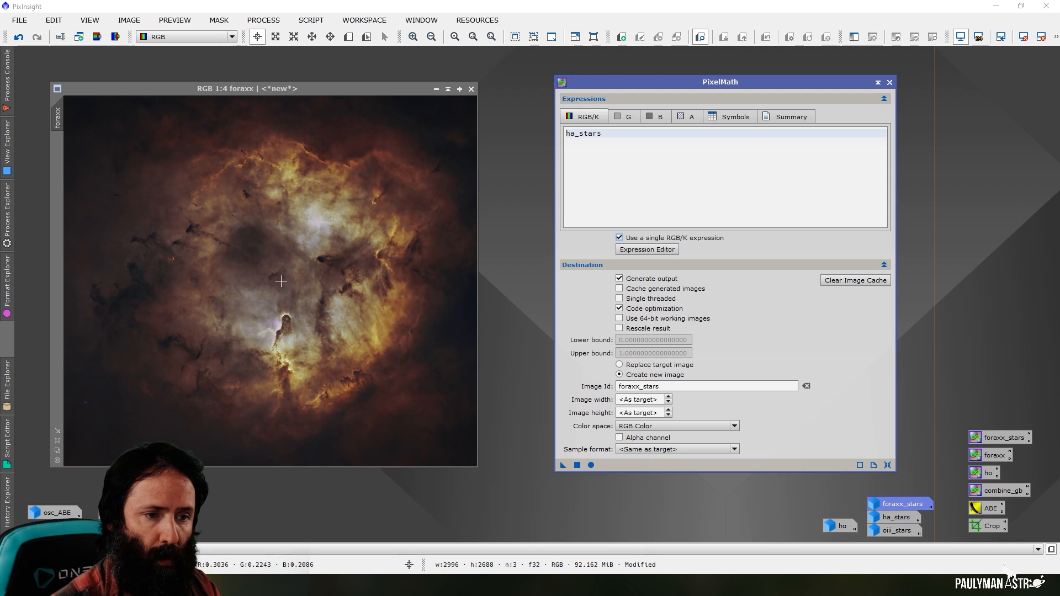
Replace the PixelMath expression with ~(~foraxx*~foraxx_stars) and set the result to replace the target image
{"action": "left_click_drag", "start_coordinate": [618, 135], "coordinate": [566, 133]}
{"action": "key", "text": "BackSpace"}
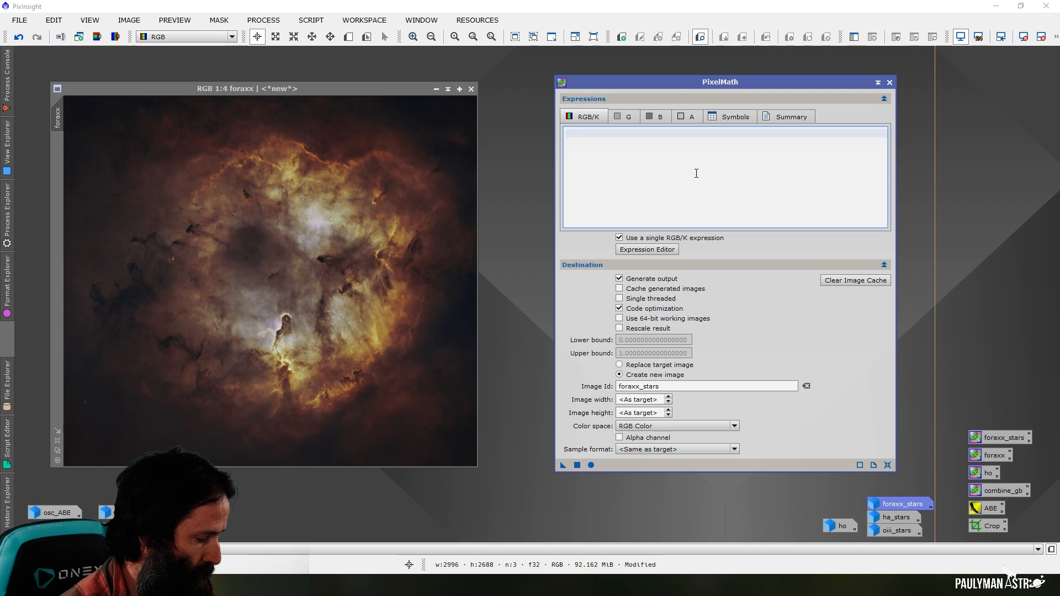
{"action": "type", "text": "(~foraxx"}
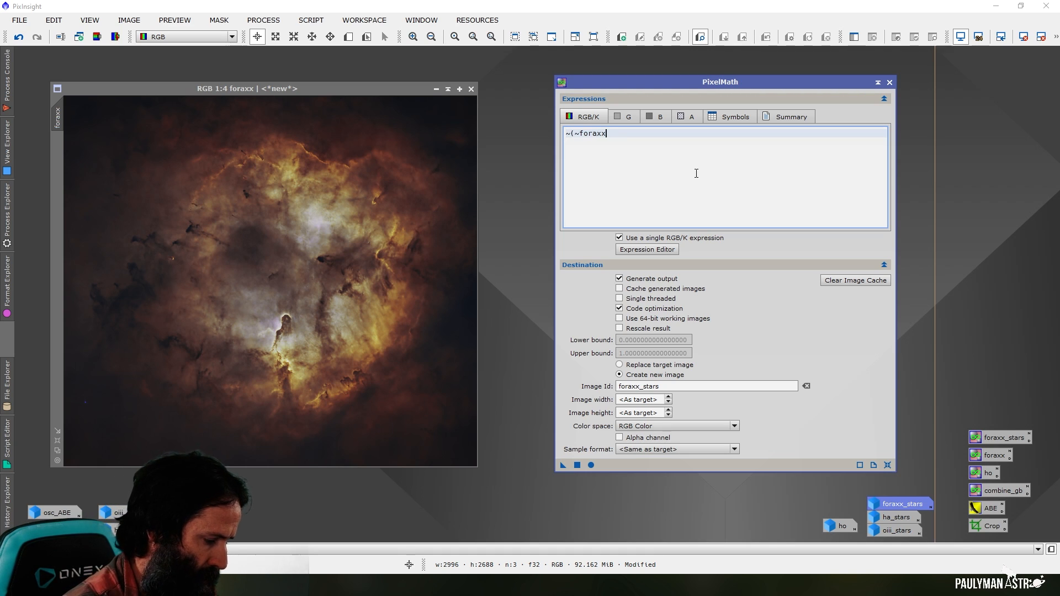
{"action": "type", "text": "*~for"}
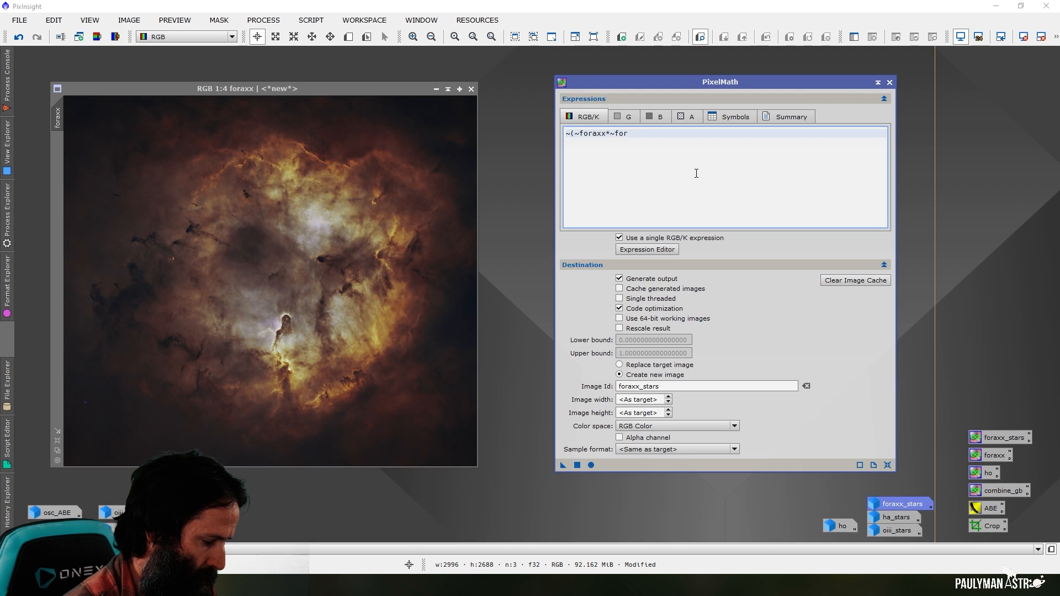
{"action": "type", "text": "axx_stars)"}
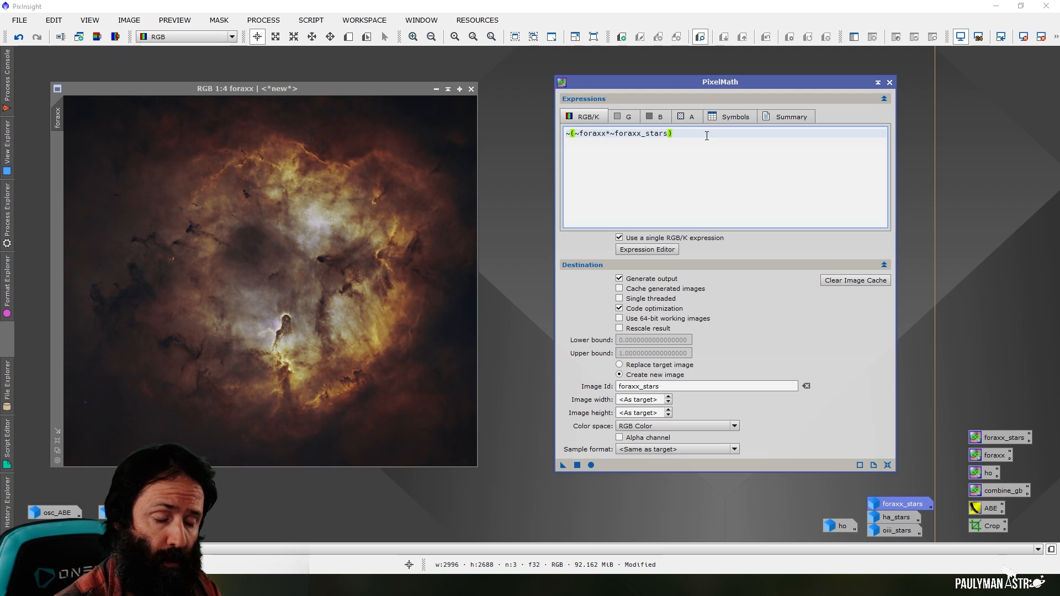
{"action": "left_click", "coordinate": [619, 365]}
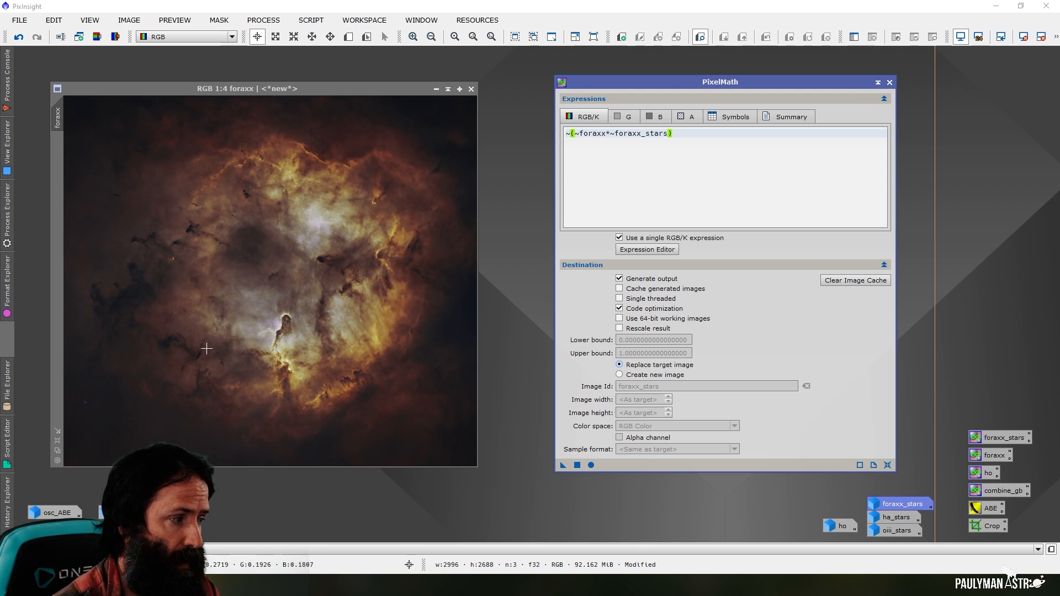
Save the PixelMath instance as a process icon above foraxx_stars, close the process window and name the icon put_stars_back
{"action": "left_click_drag", "start_coordinate": [562, 465], "coordinate": [980, 415]}
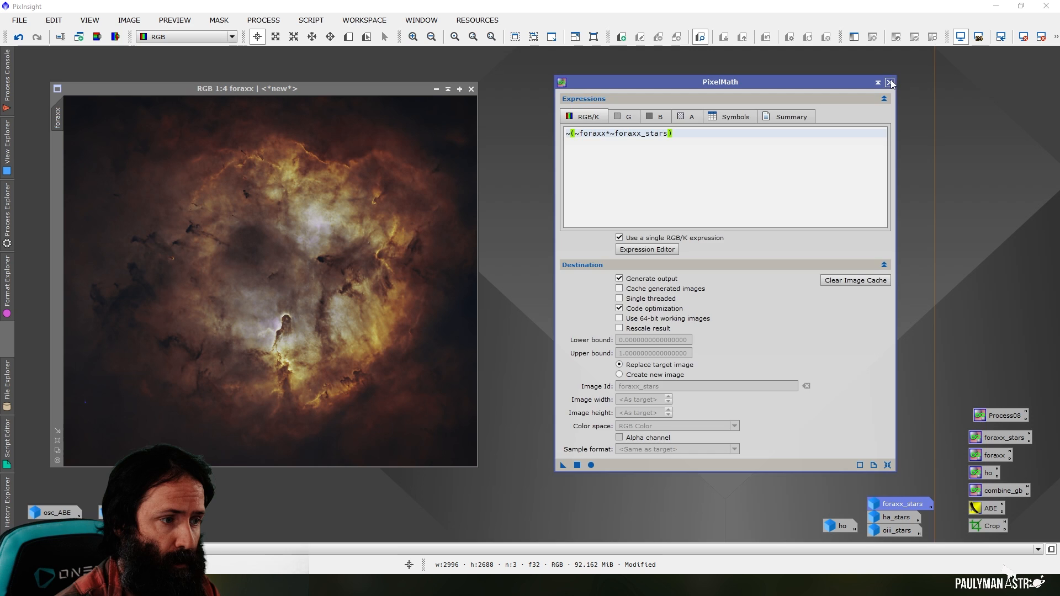
{"action": "left_click", "coordinate": [889, 82]}
{"action": "right_click", "coordinate": [997, 415]}
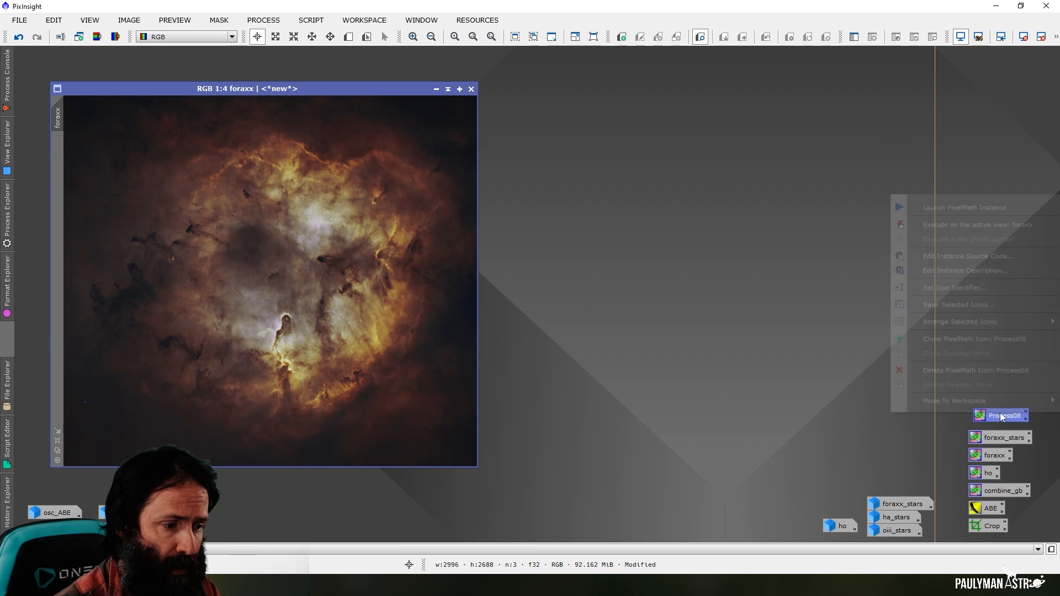
{"action": "left_click", "coordinate": [963, 289]}
{"action": "type", "text": "put"}
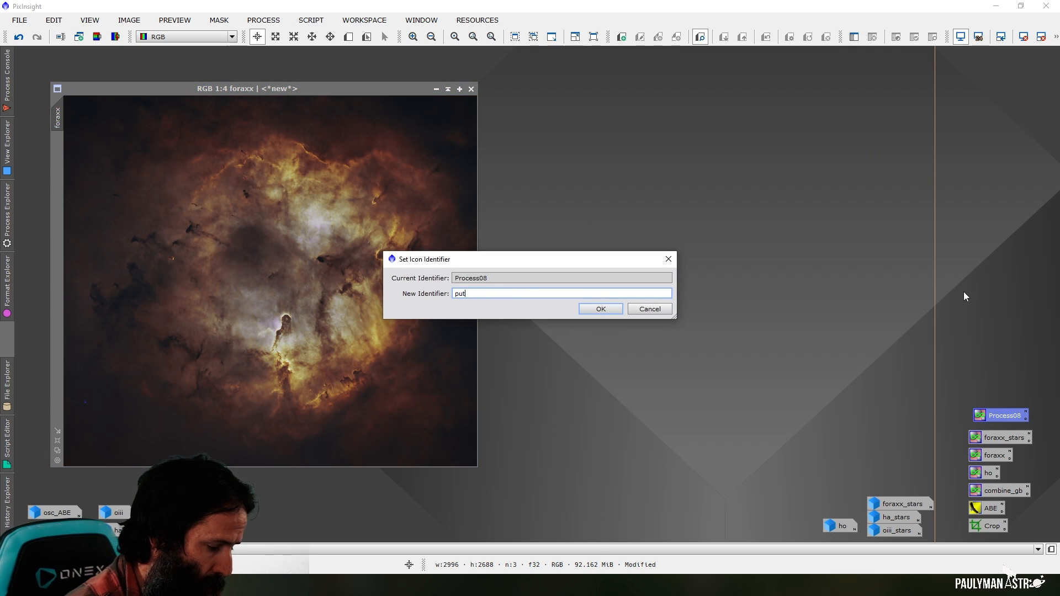
{"action": "type", "text": "_stars_back"}
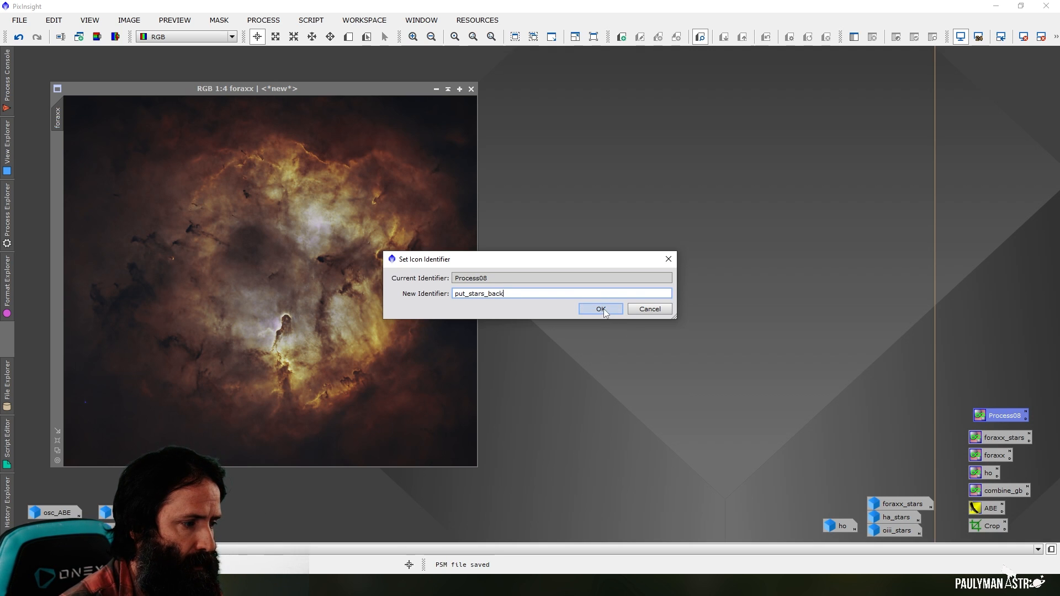
{"action": "key", "text": "Return"}
Apply the put_stars_back process to the foraxx image and move the image window closer to the workspace corner
{"action": "left_click_drag", "start_coordinate": [1018, 414], "coordinate": [244, 342]}
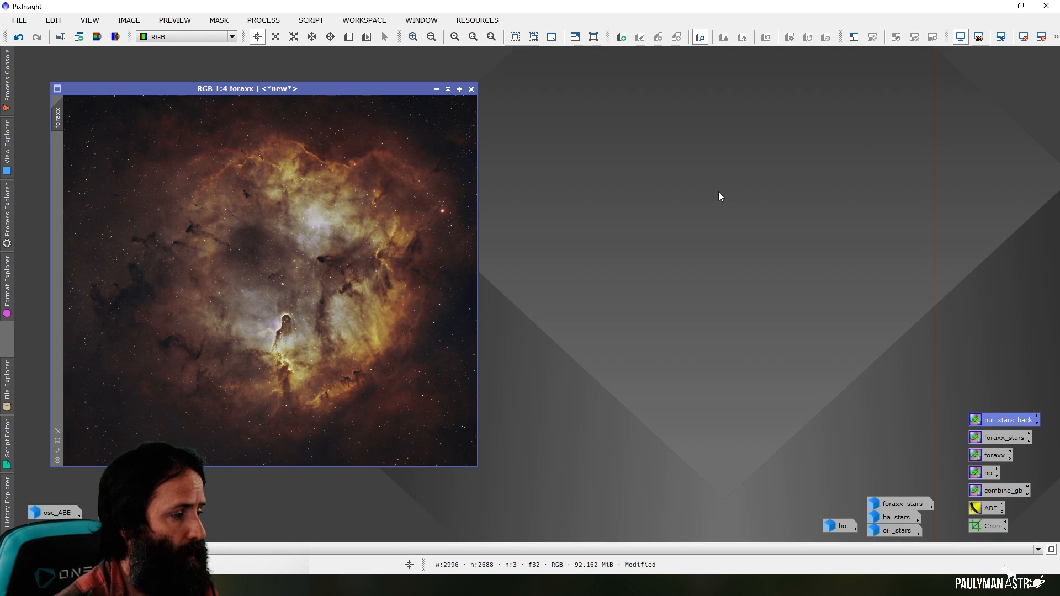
{"action": "left_click_drag", "start_coordinate": [373, 89], "coordinate": [349, 74]}
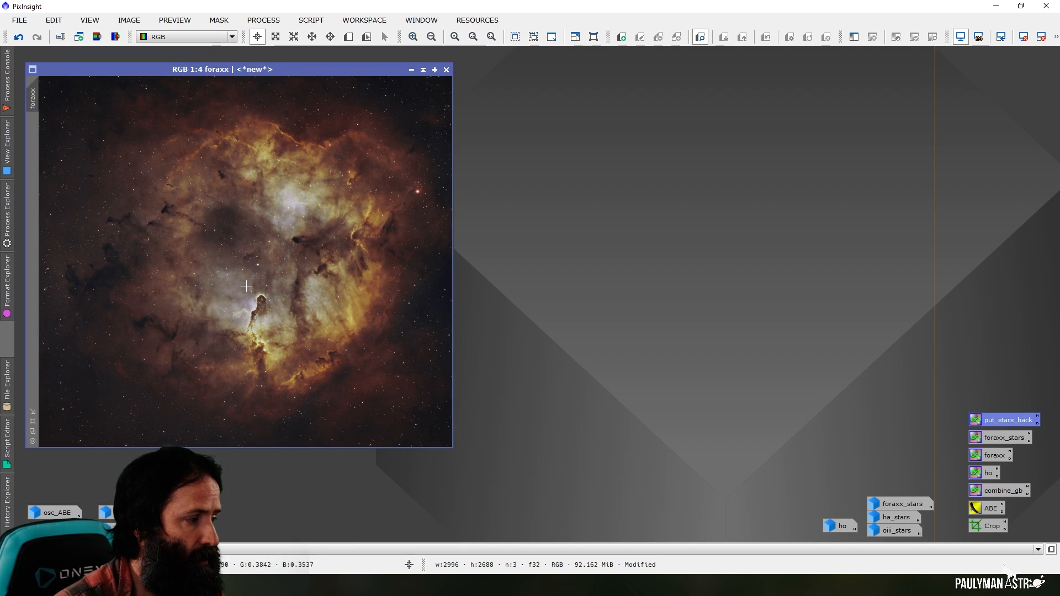